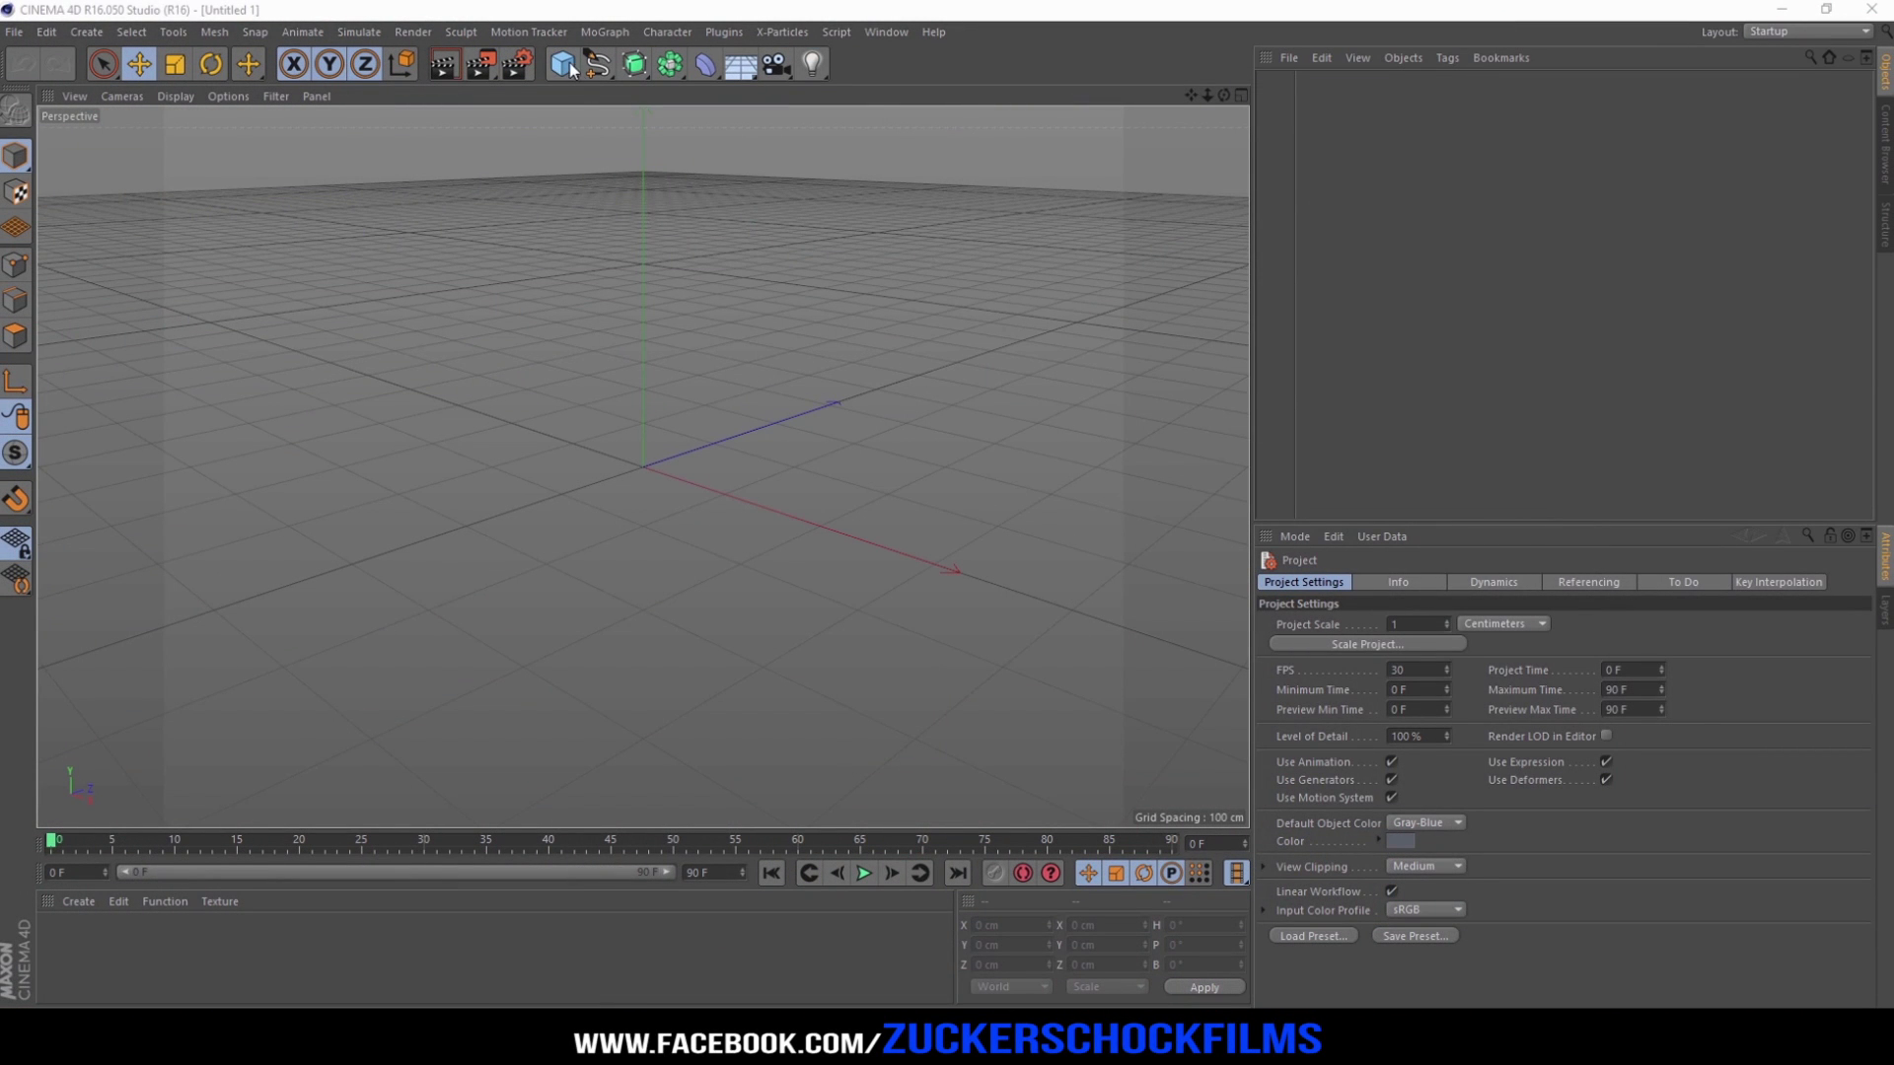
Step: Add a cube sized 2000 × 1000 × 3500 cm and zoom out to see the whole box
click(566, 67)
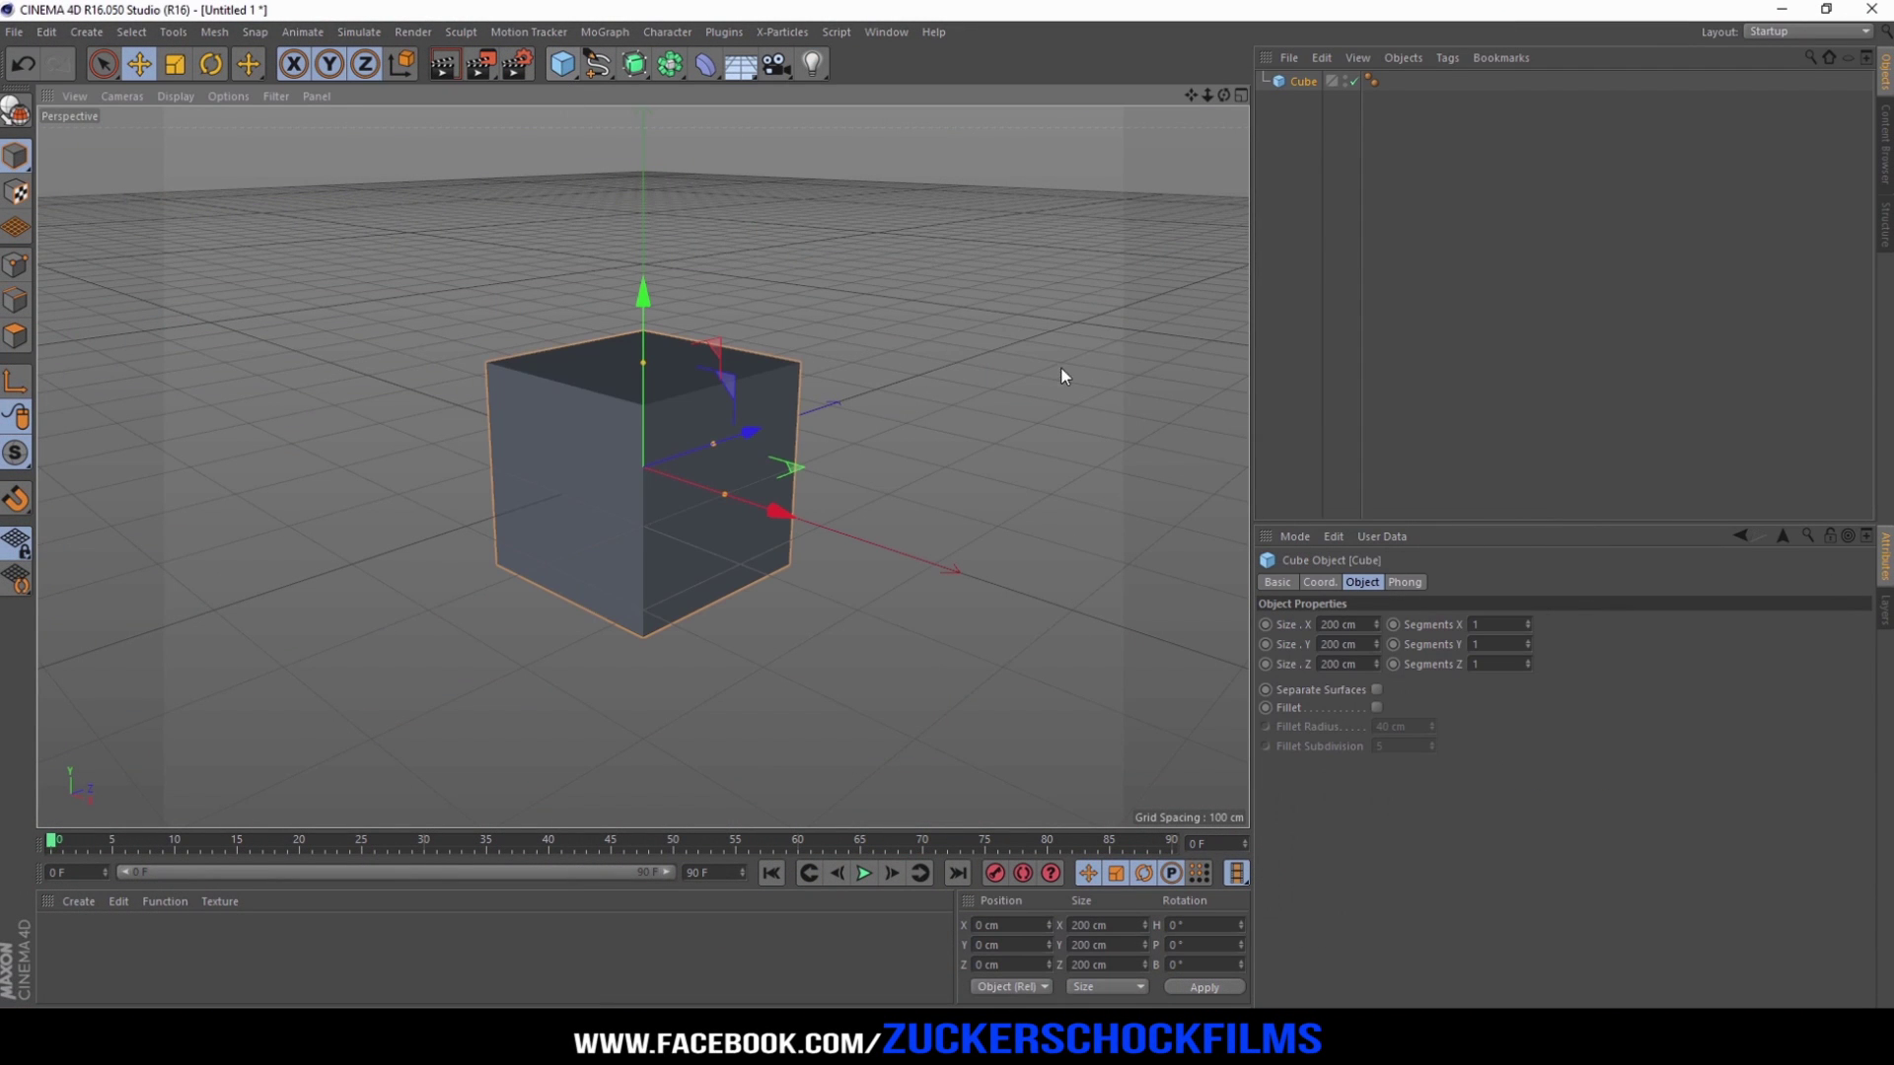
click(1366, 623)
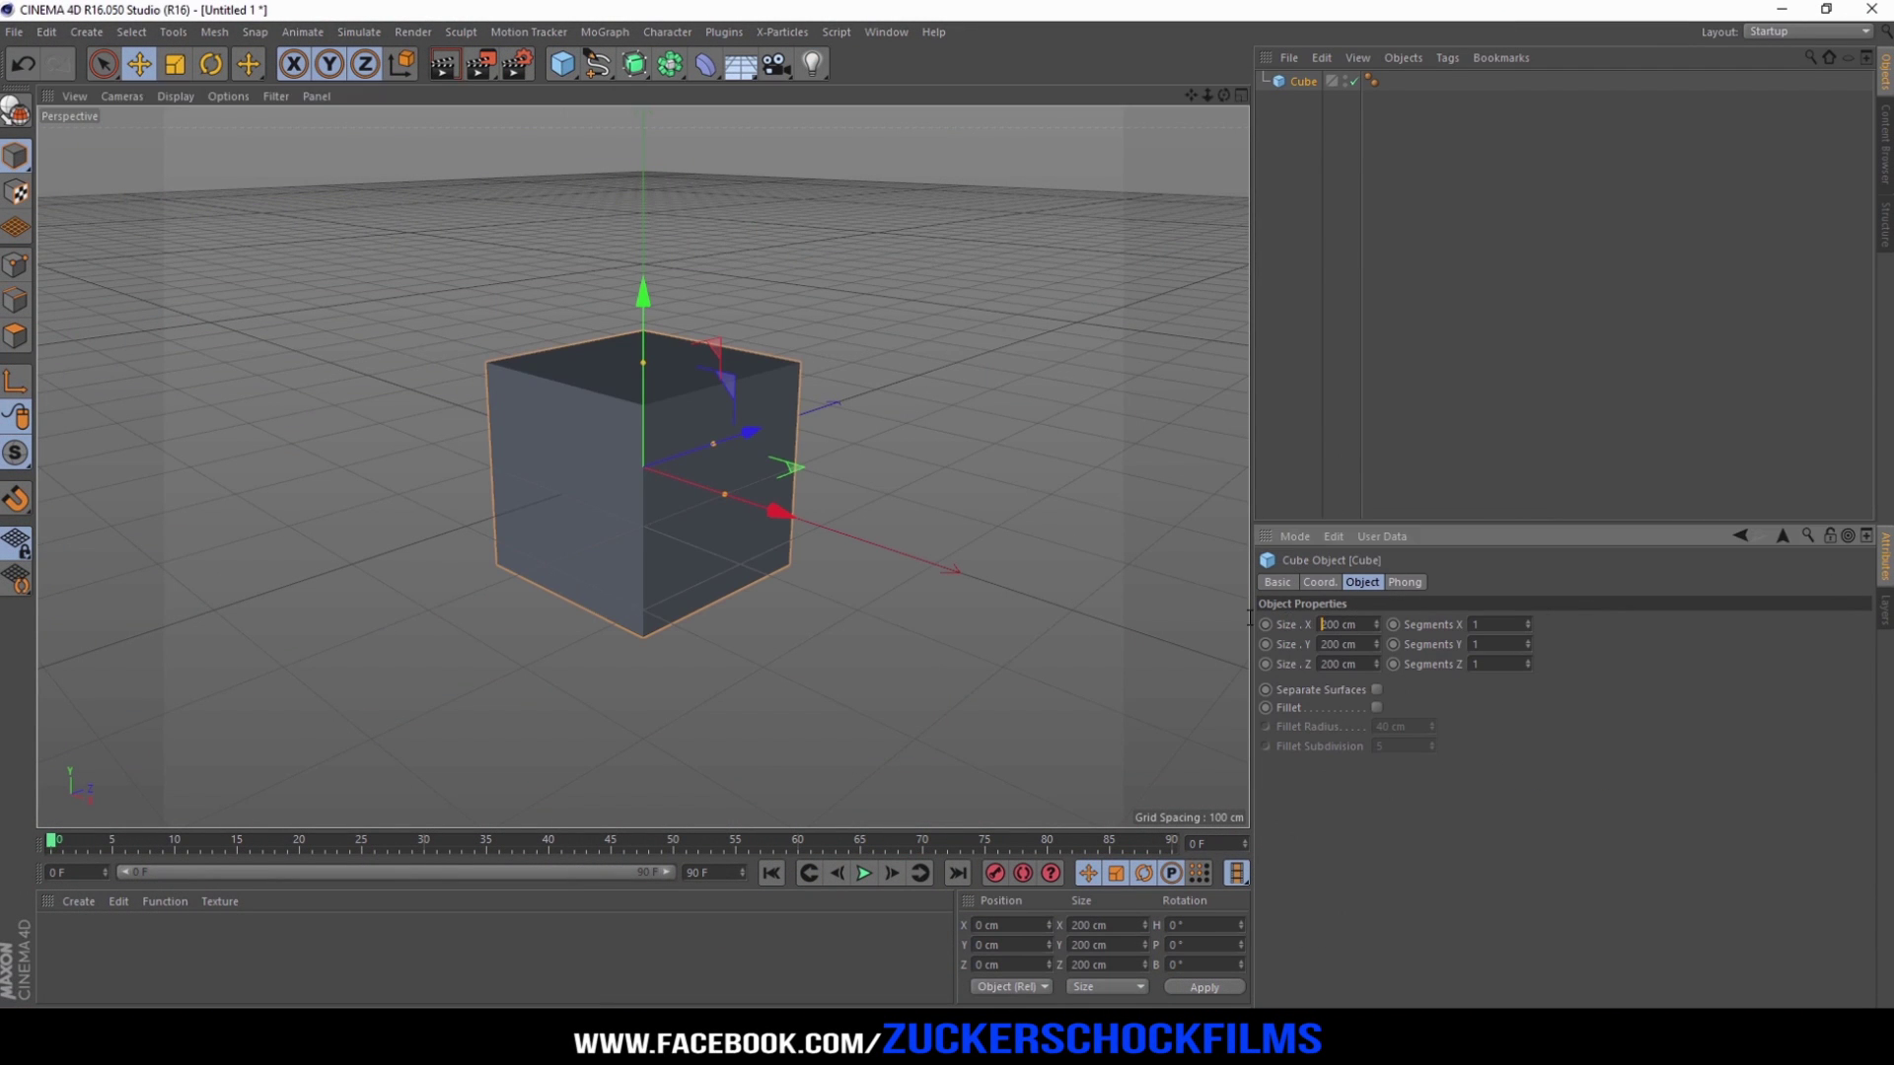
double_click(1343, 625)
text(2000)
key(Tab)
text(1)
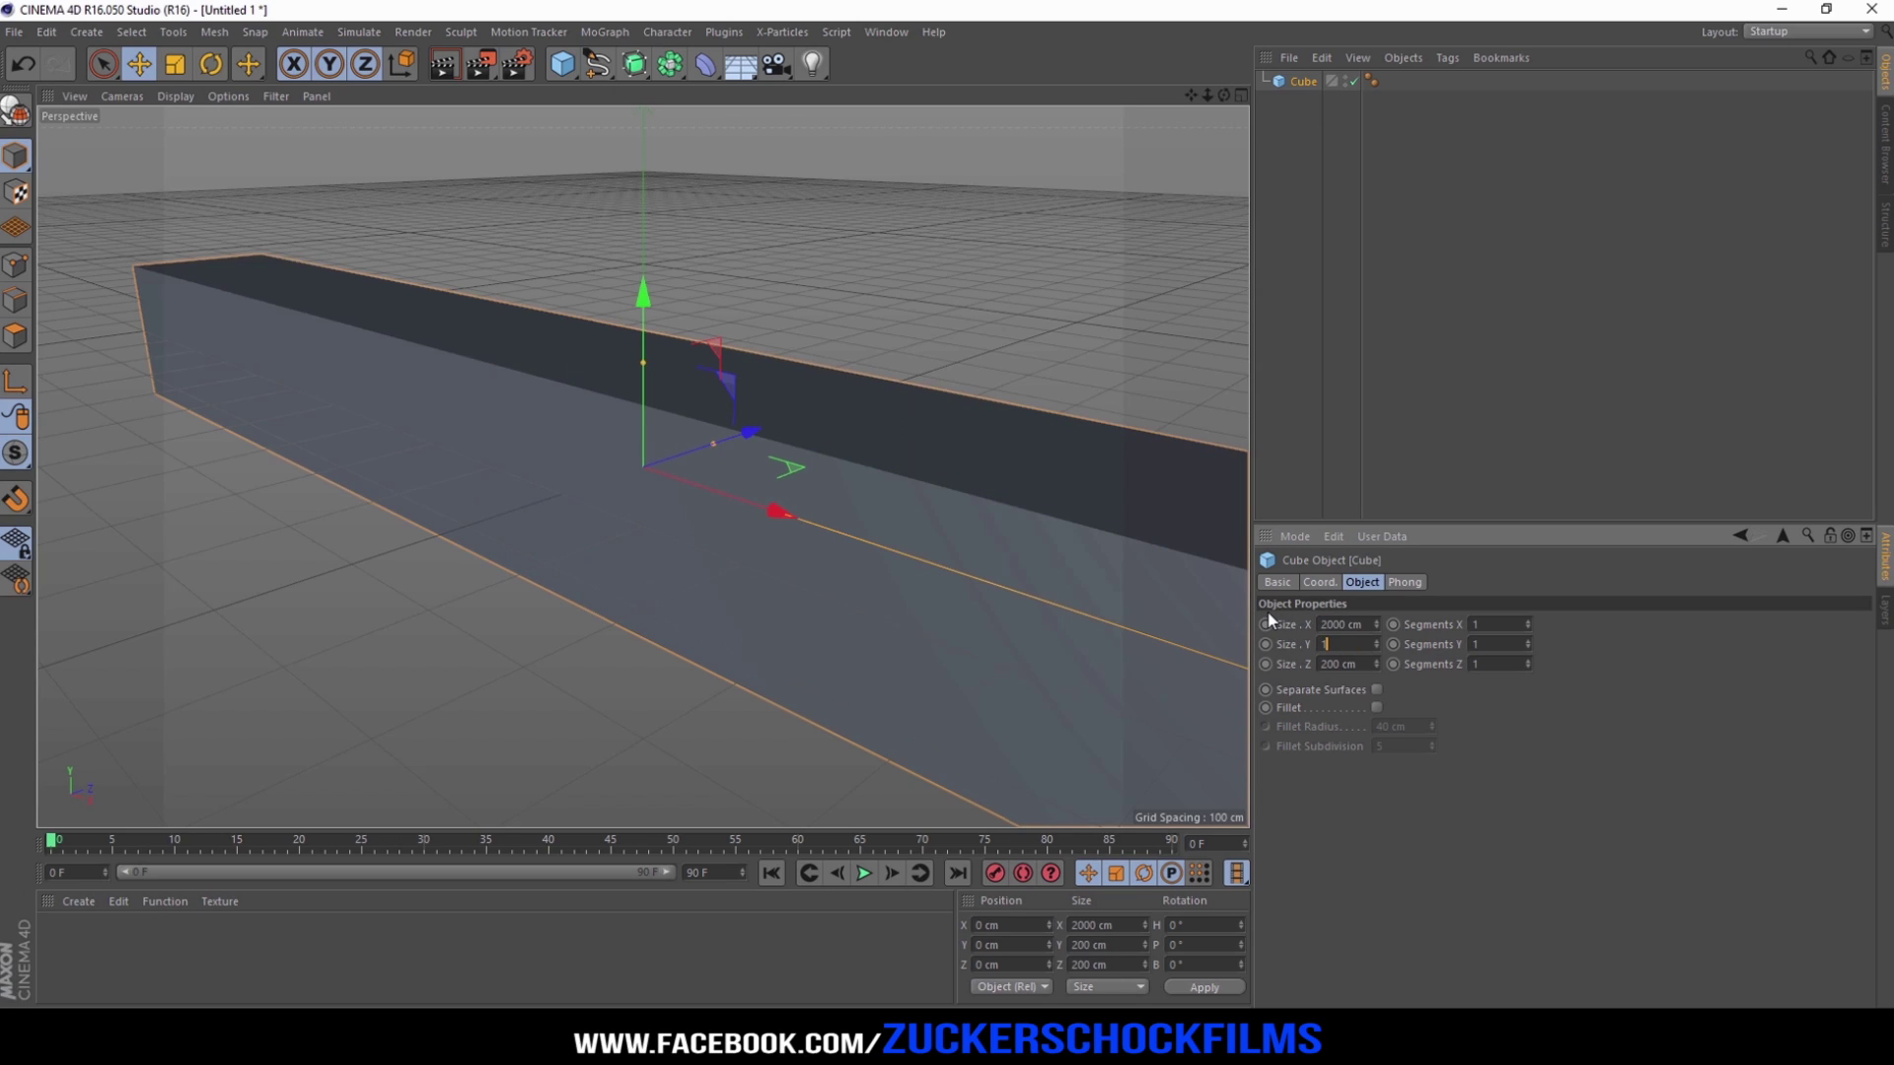
text(000)
key(Tab)
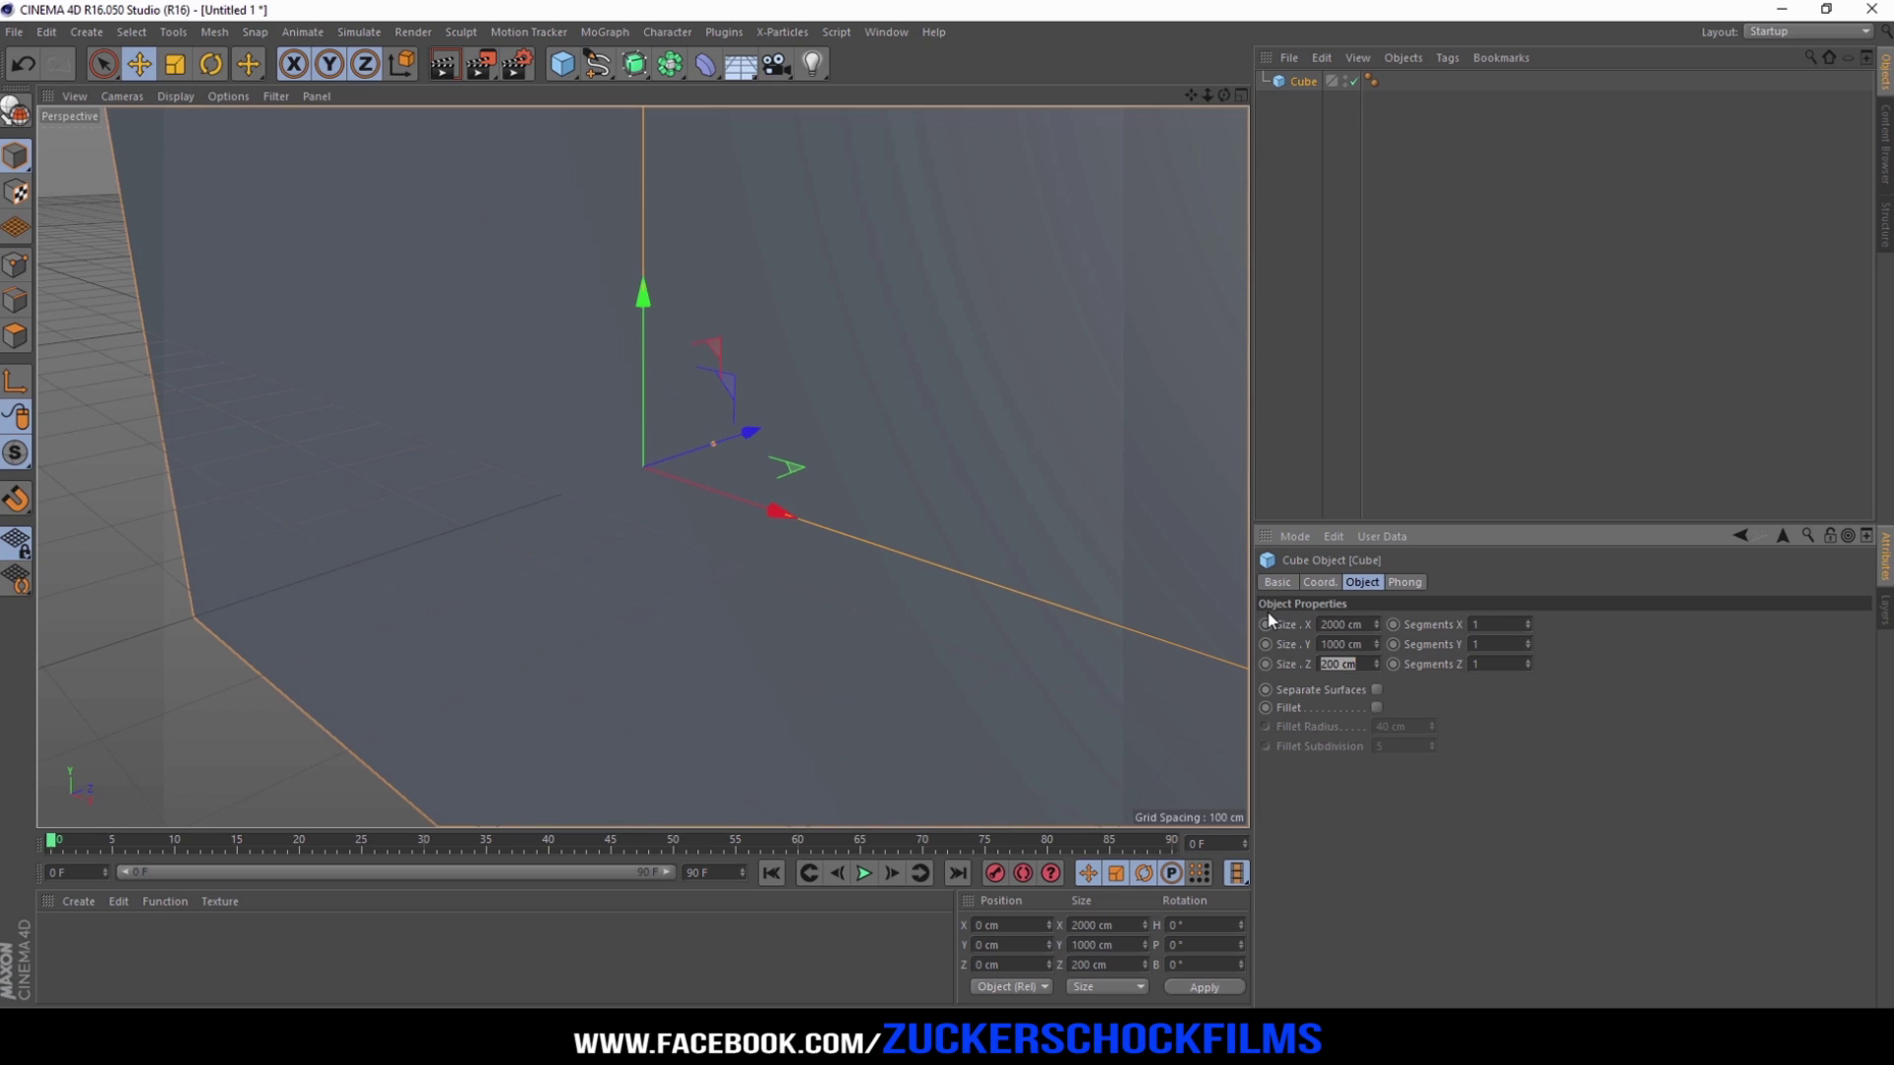
text(3500)
key(Return)
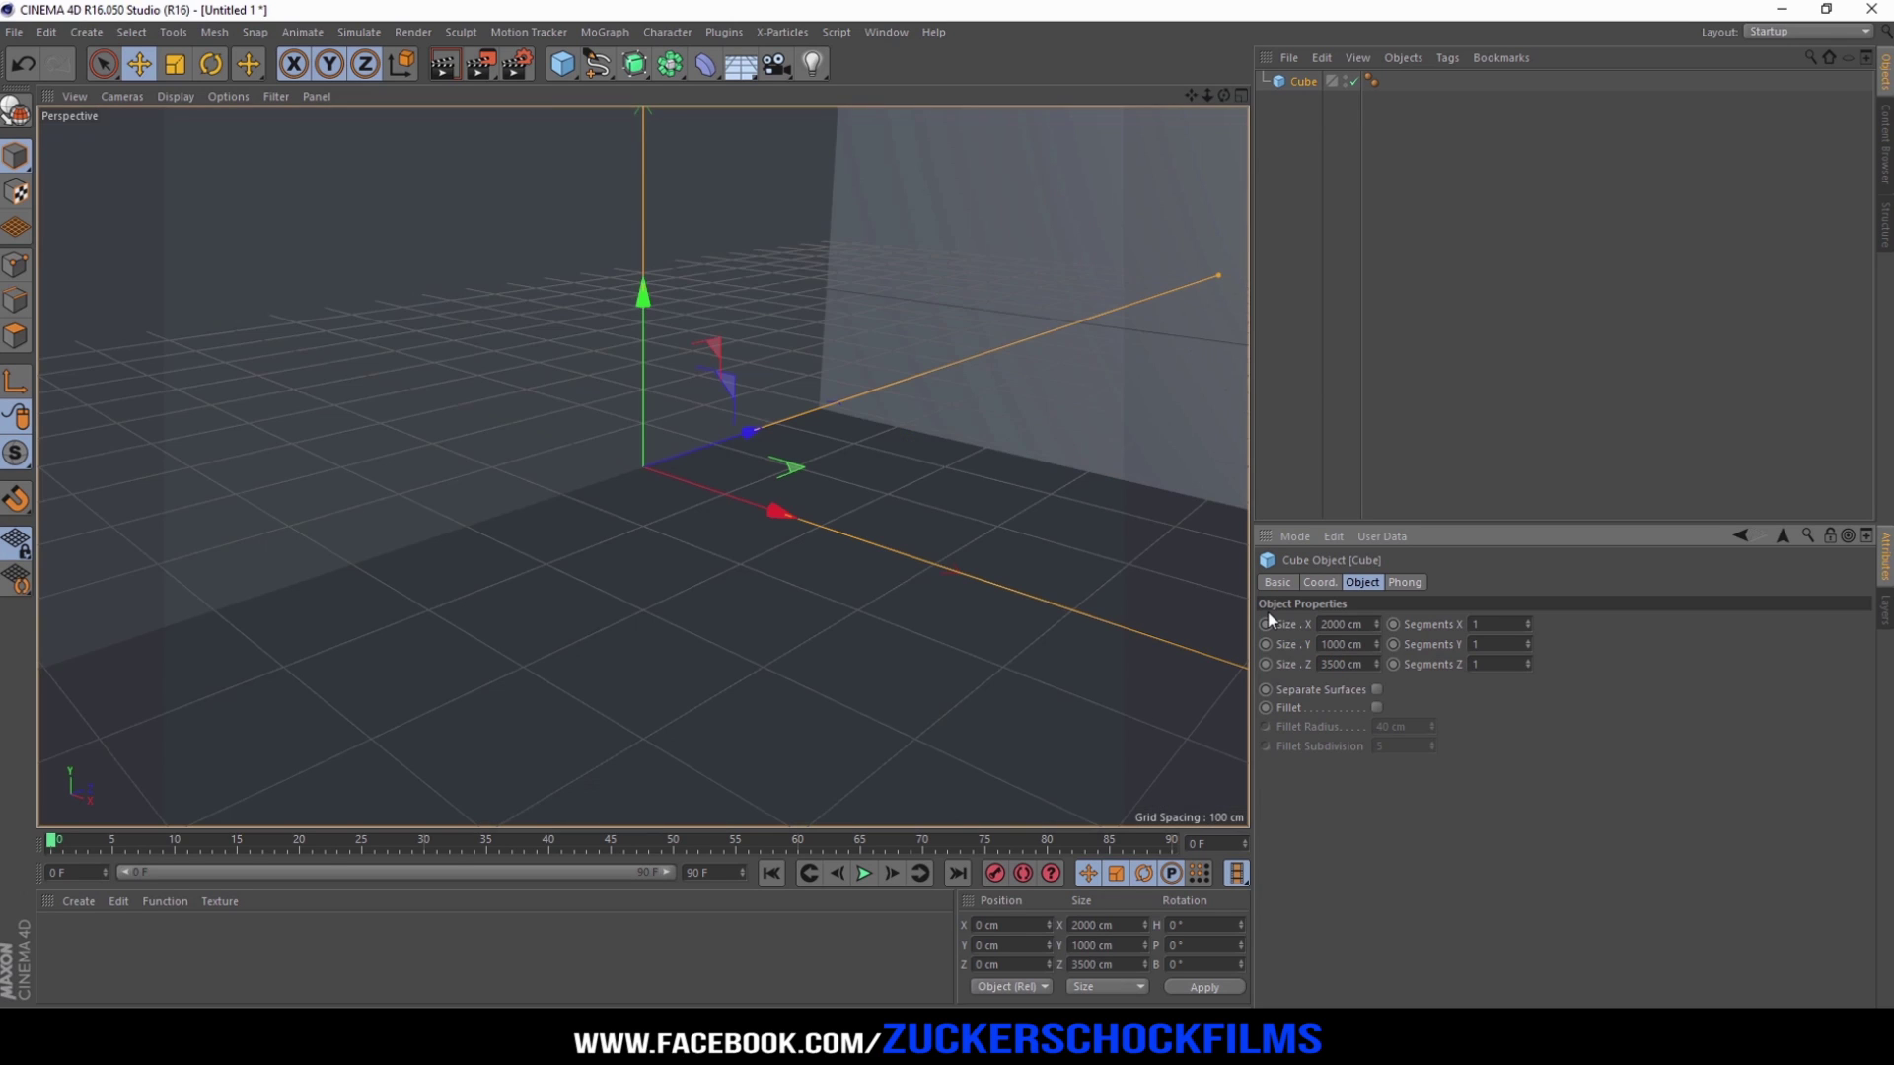
drag(1208, 95, 1104, 96)
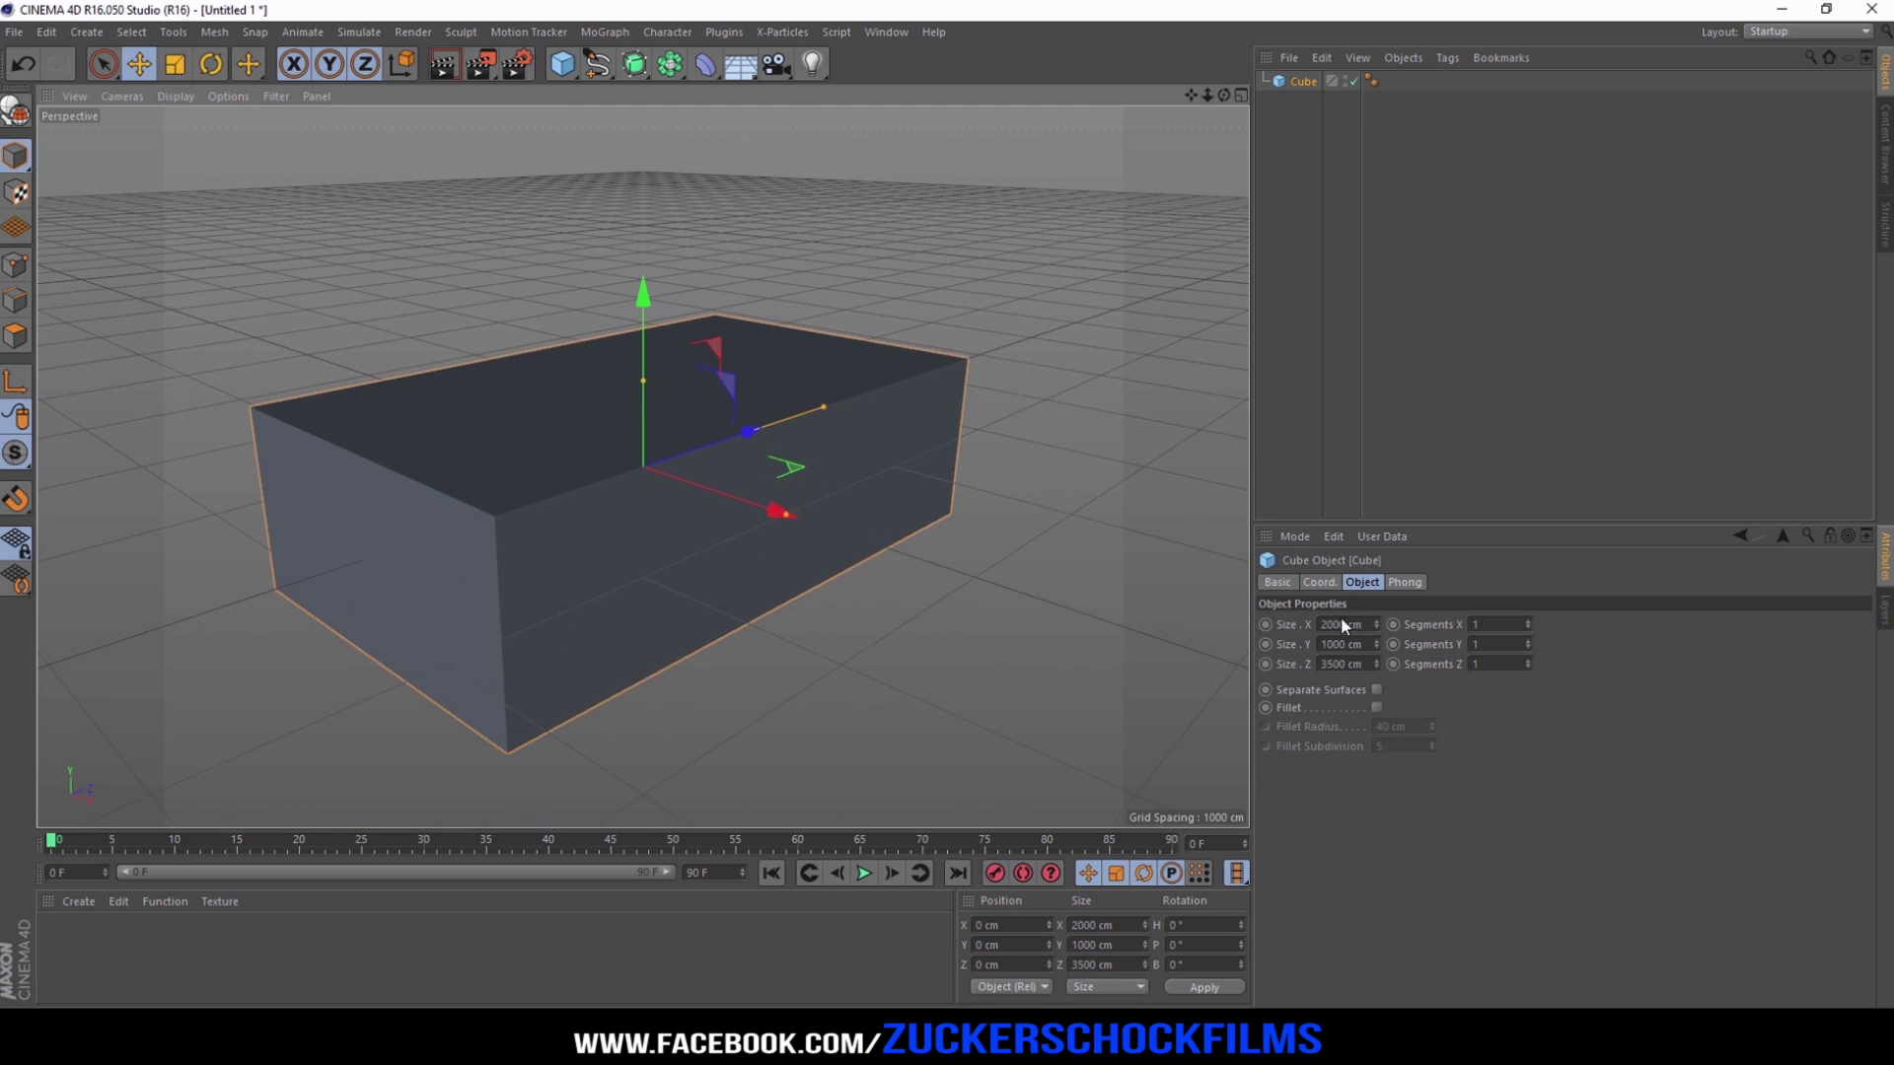
Step: Enable Fillet on the big box with a 150 cm radius
click(1376, 707)
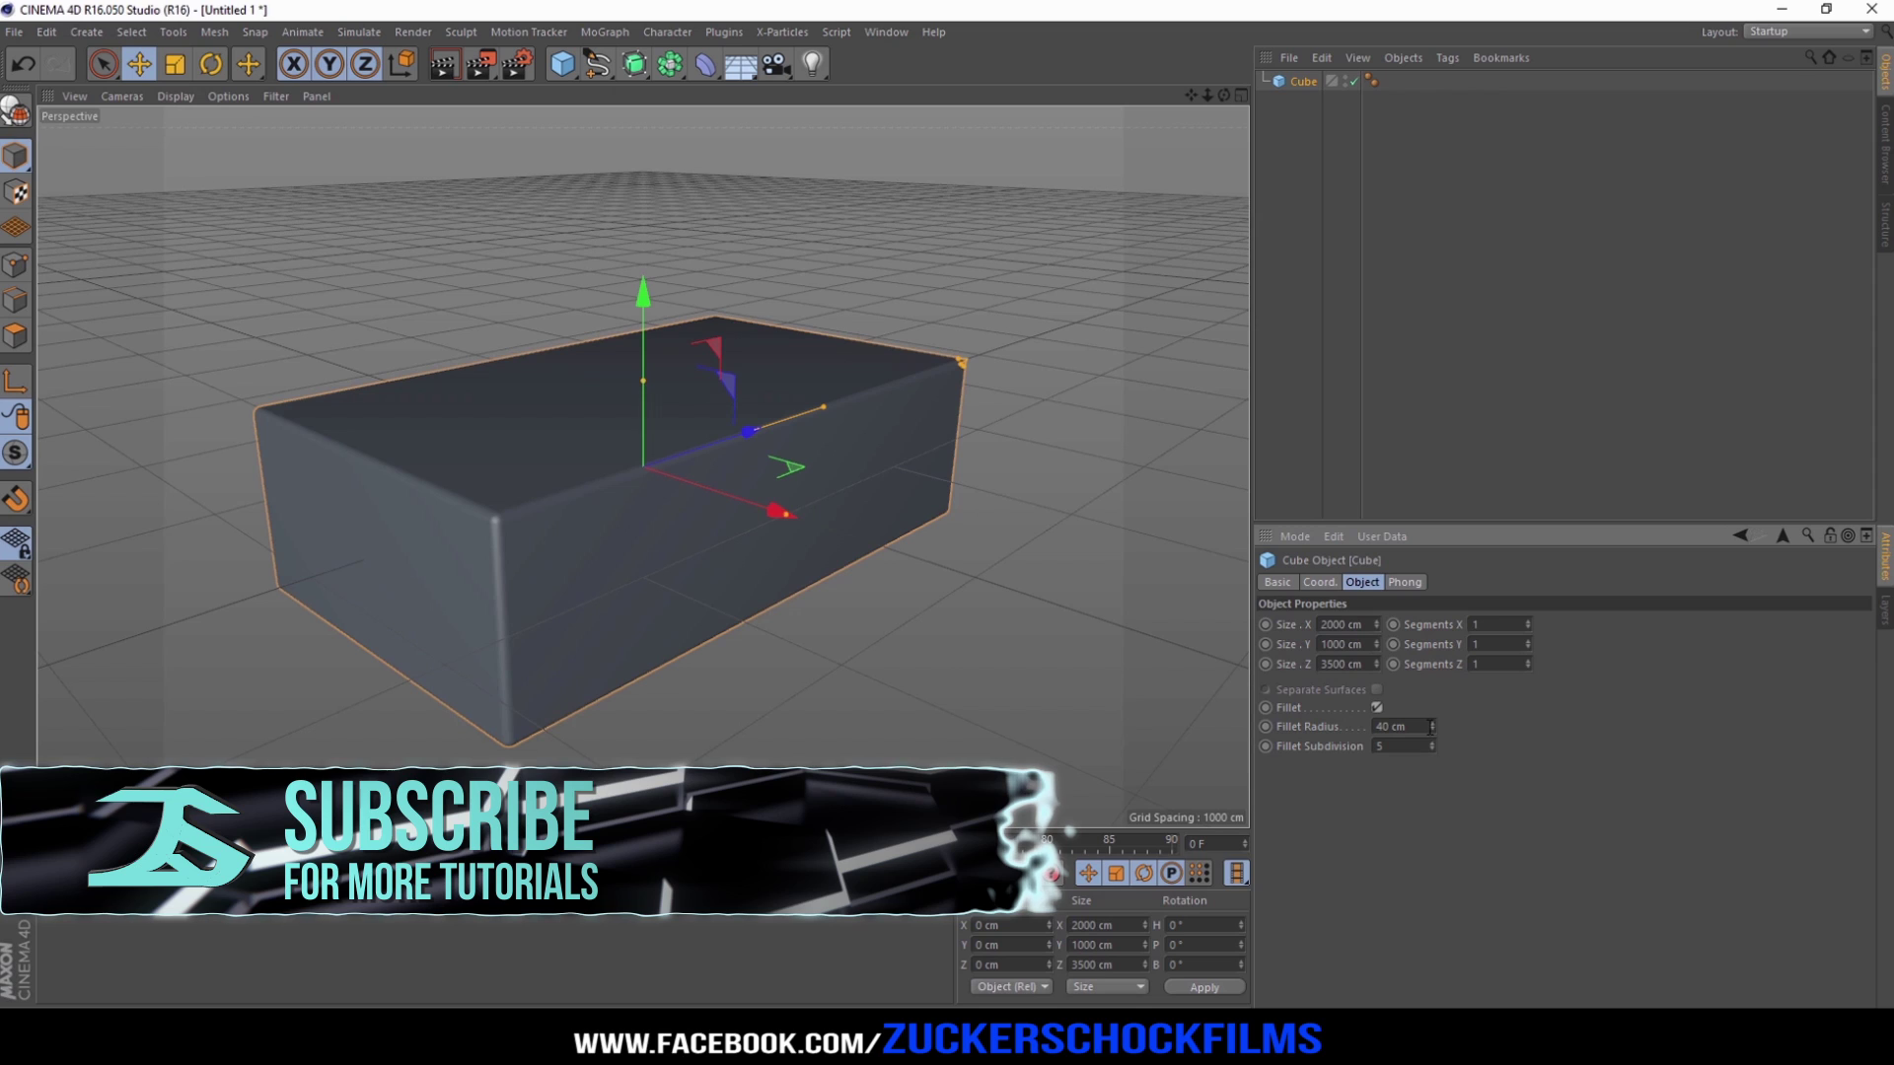
drag(1431, 724, 1431, 670)
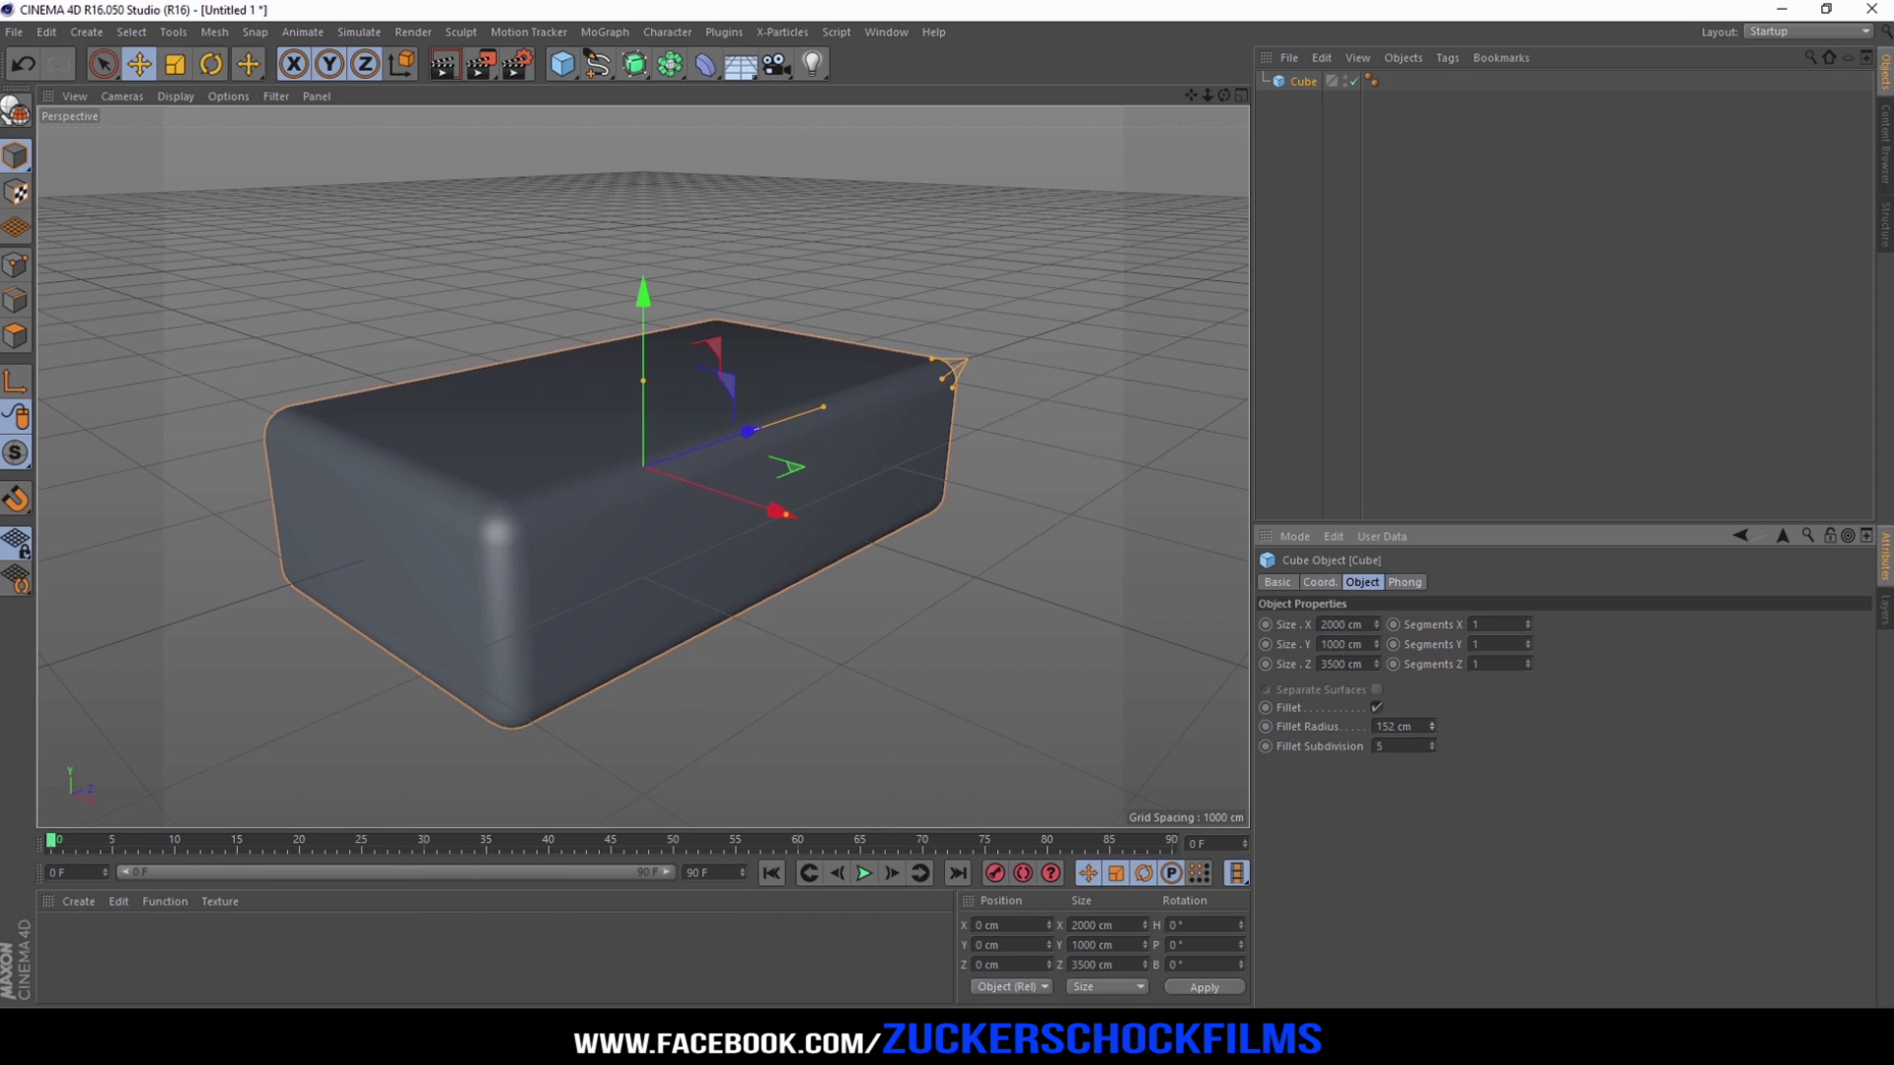
click(1426, 731)
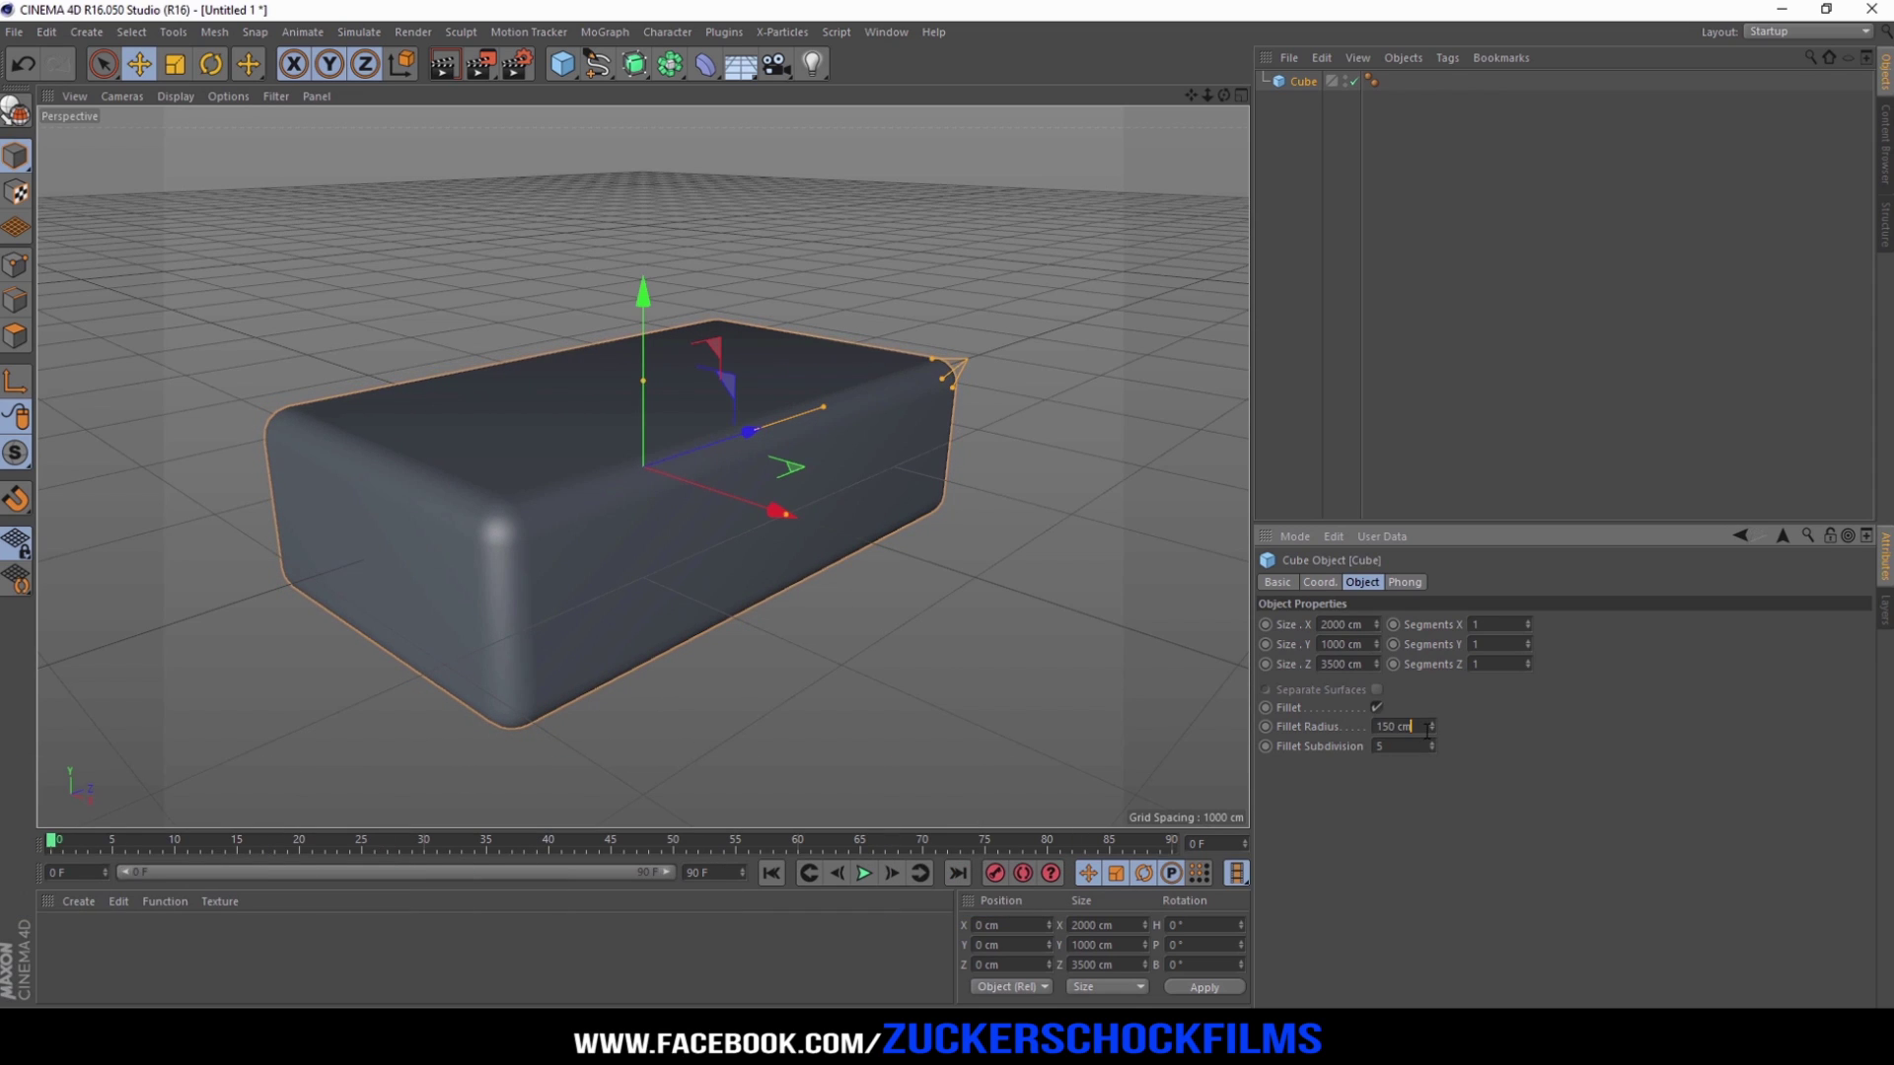
Step: Switch the viewport to Gouraud Shading (Lines) and set the fillet subdivision to 3
click(225, 95)
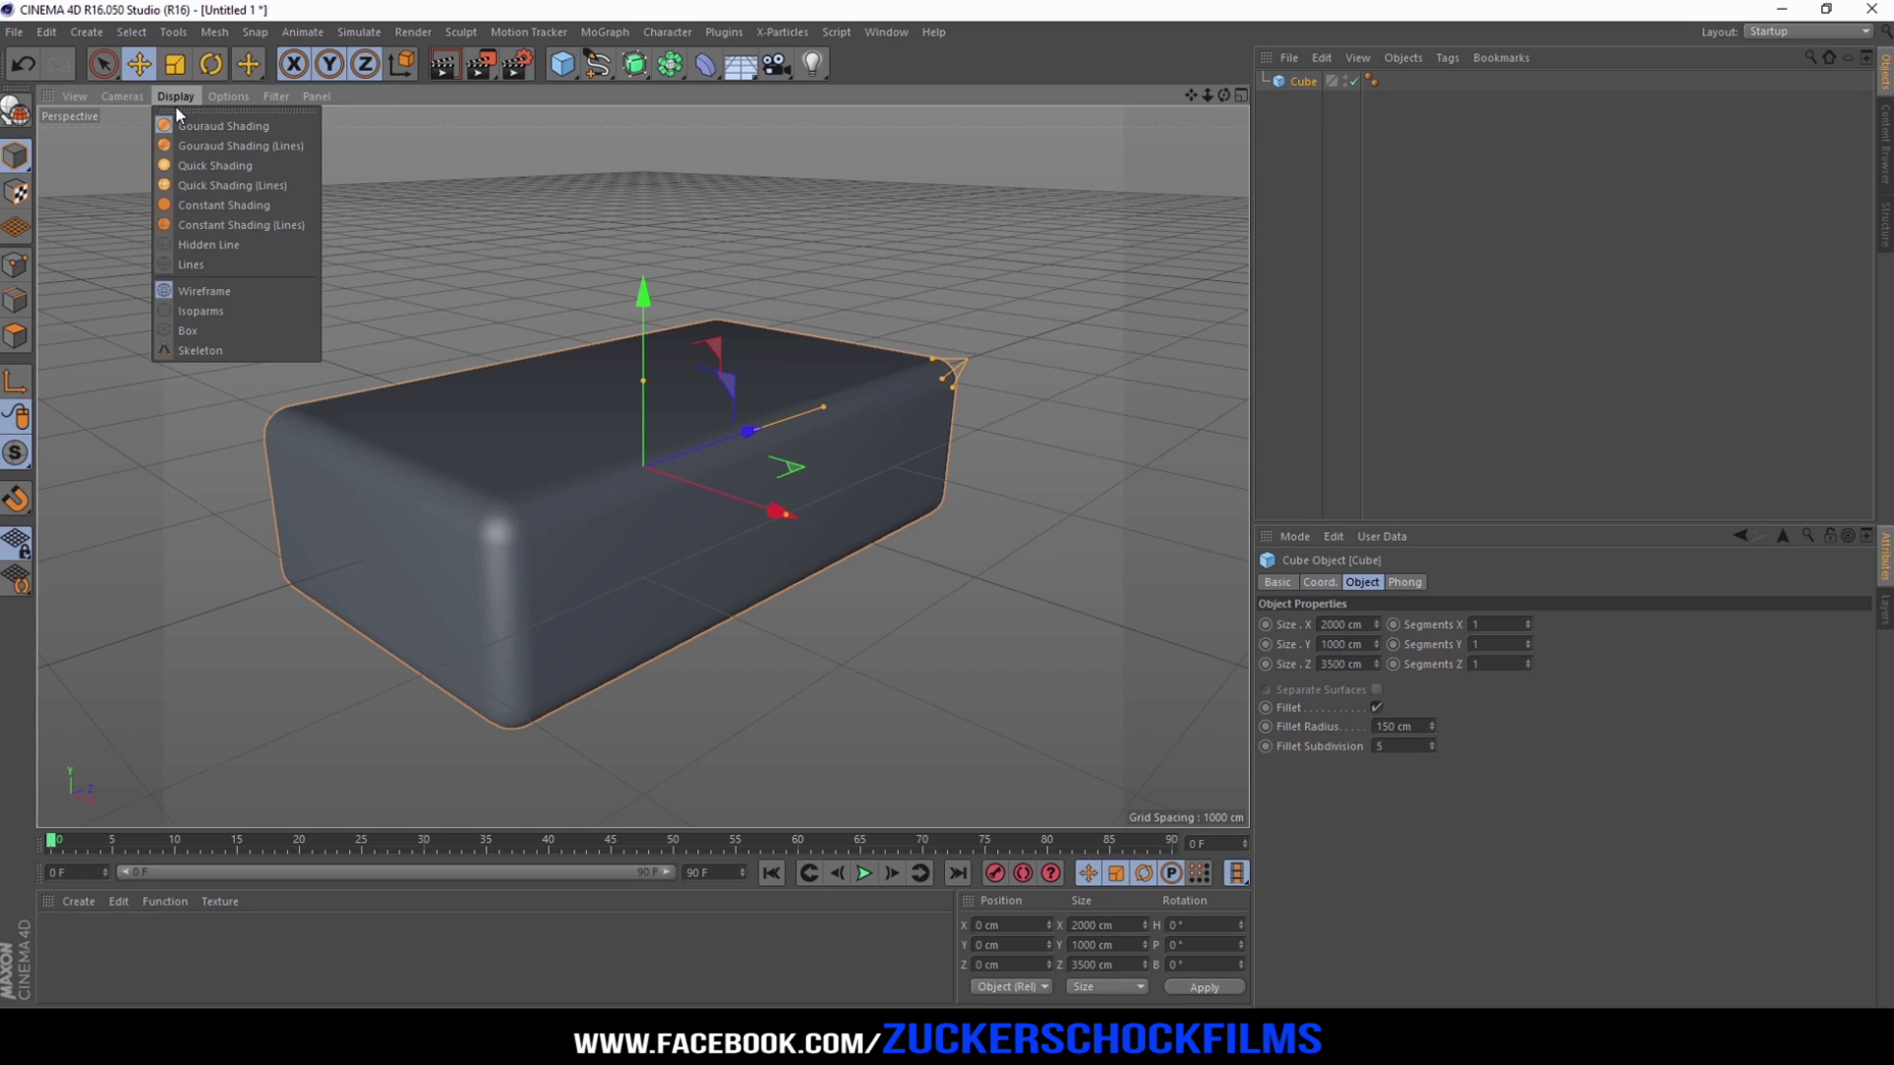
click(194, 146)
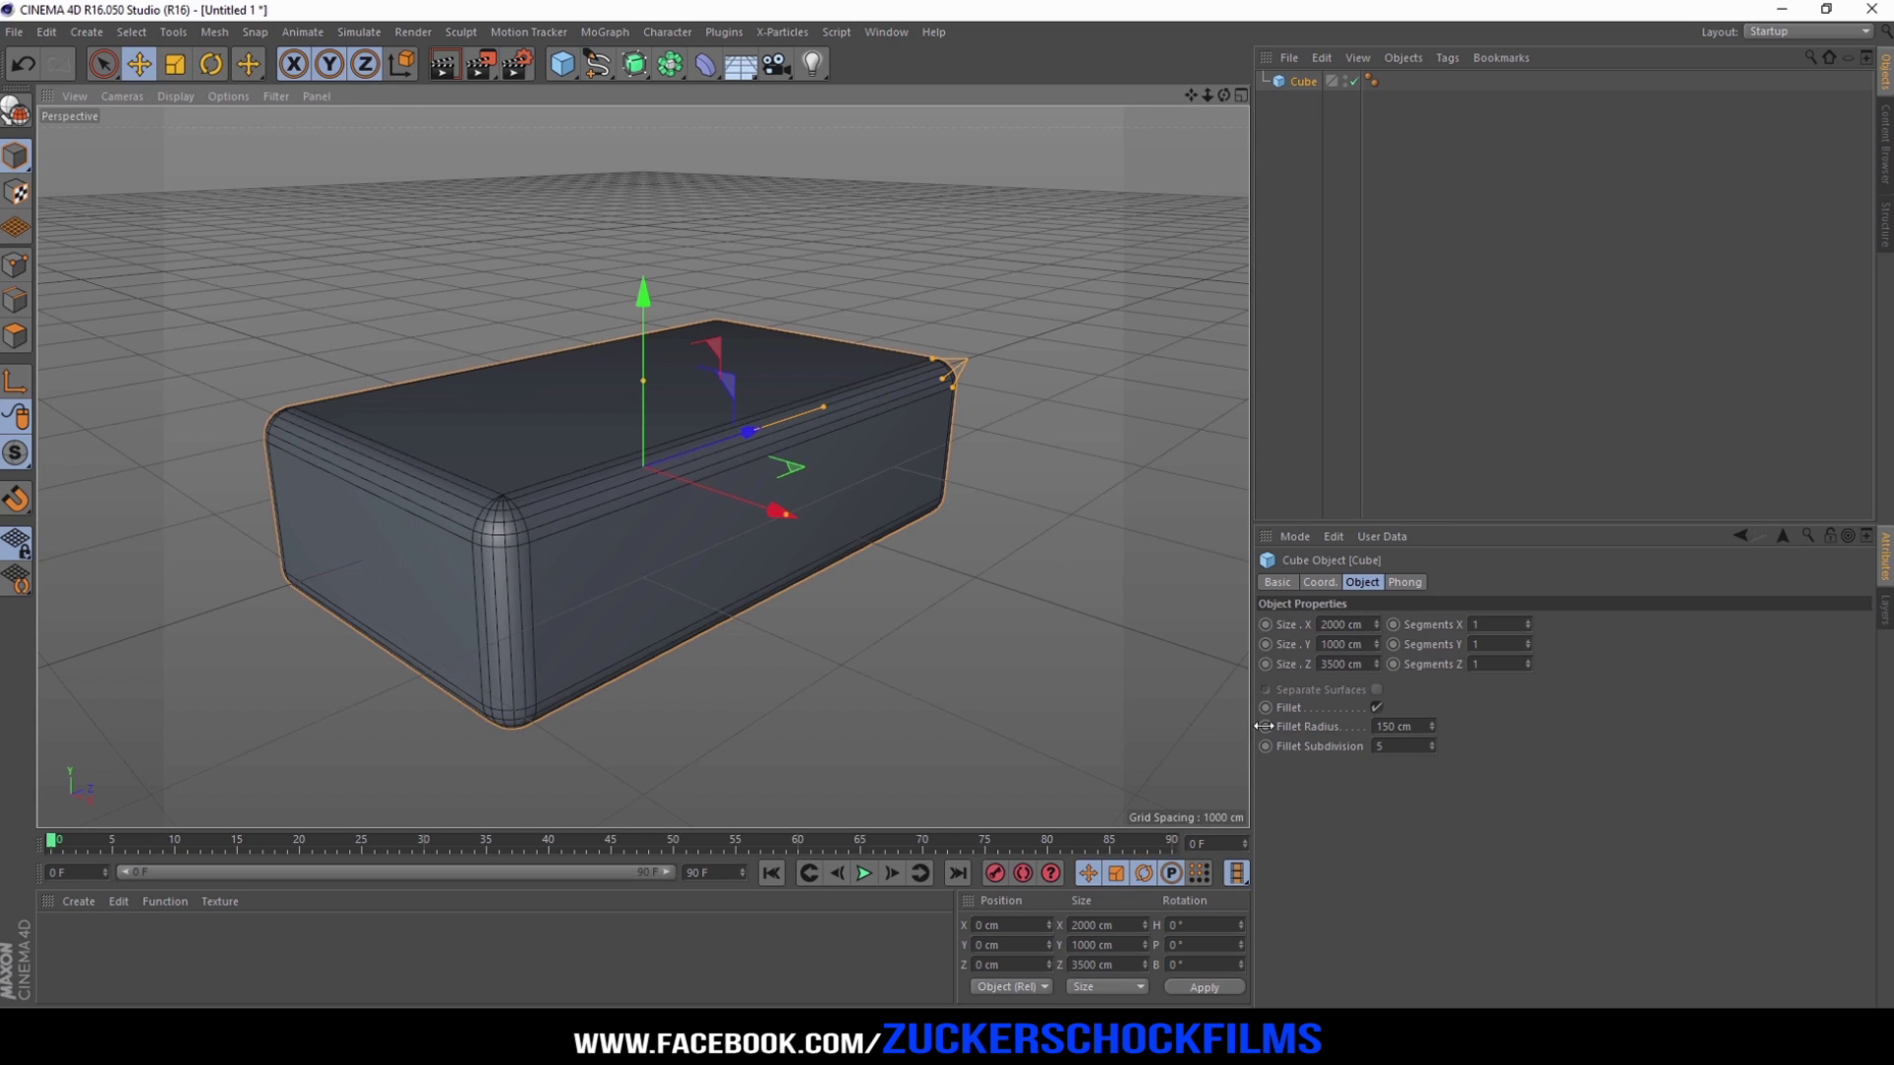
double_click(1390, 746)
text(2)
key(Return)
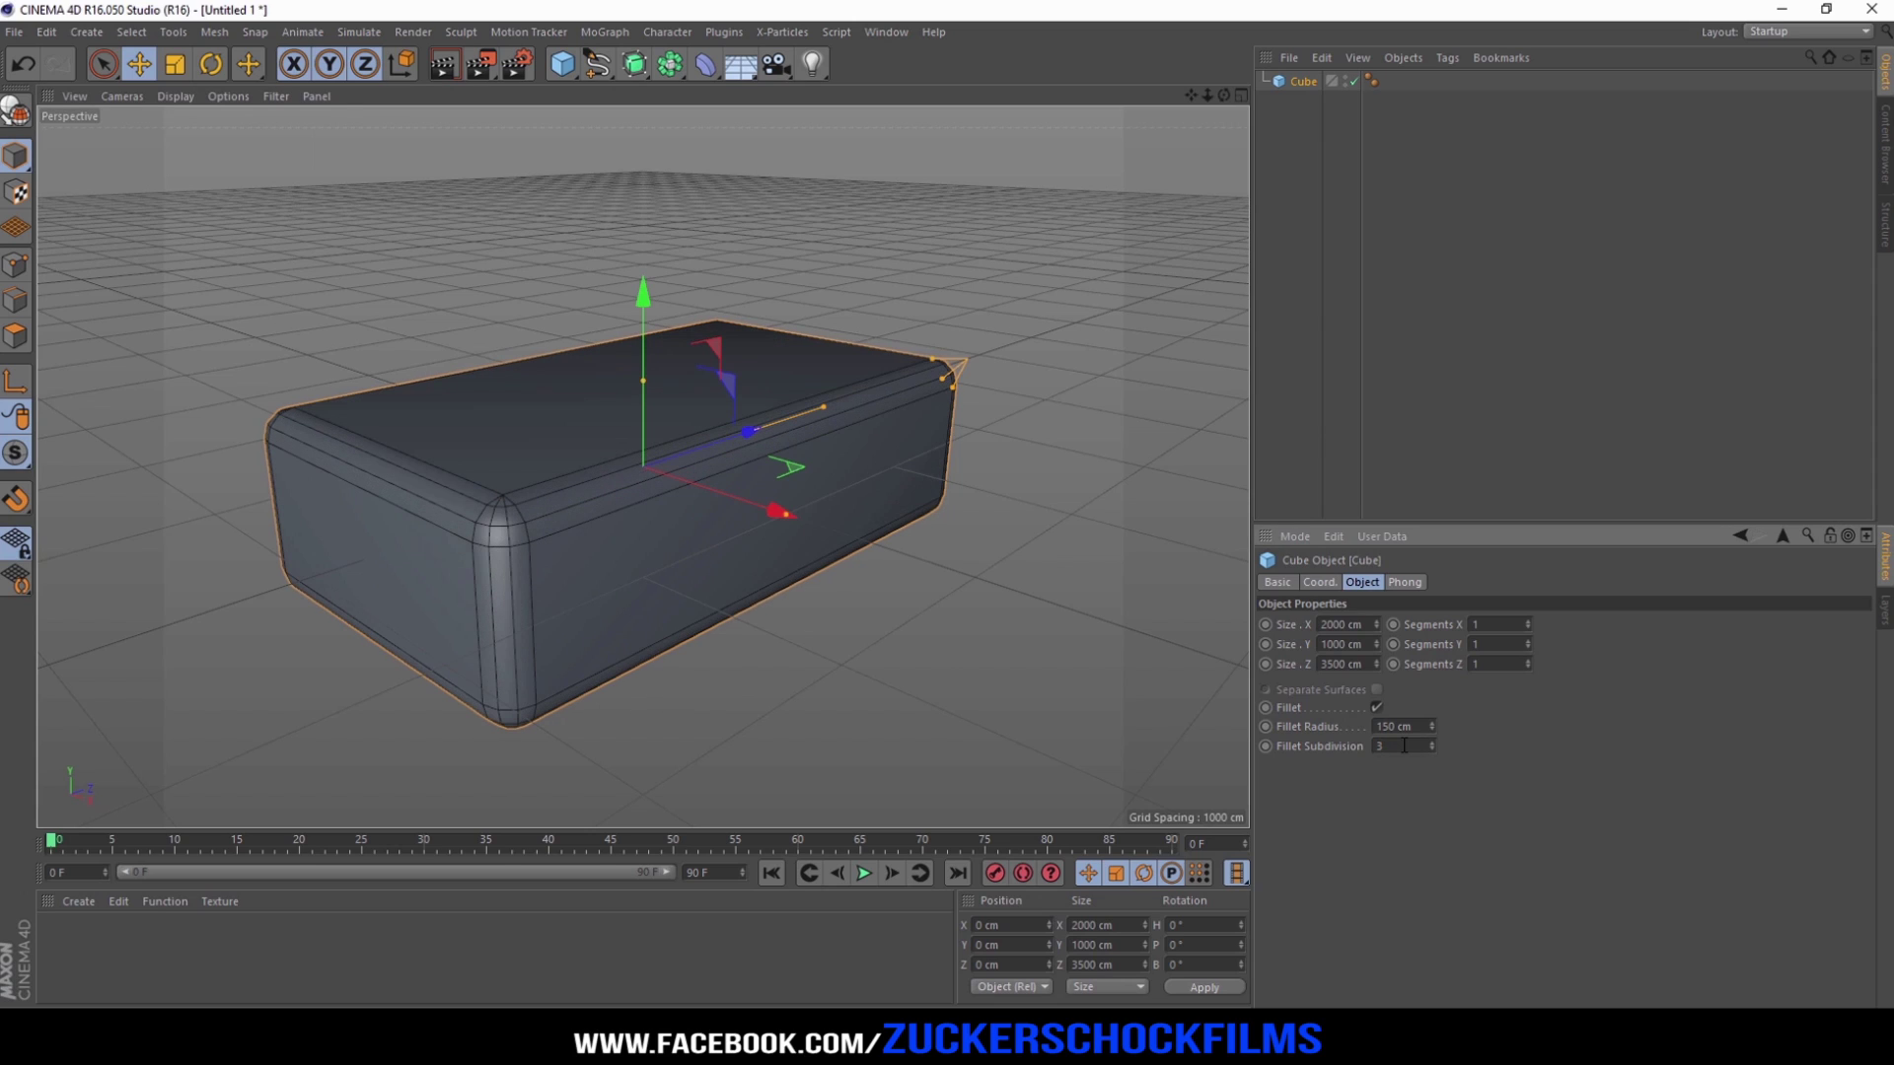
text(3)
key(Return)
Step: Add a second cube sized 155 × 155 × 155 cm and disable the big rounded box
click(562, 64)
click(1365, 625)
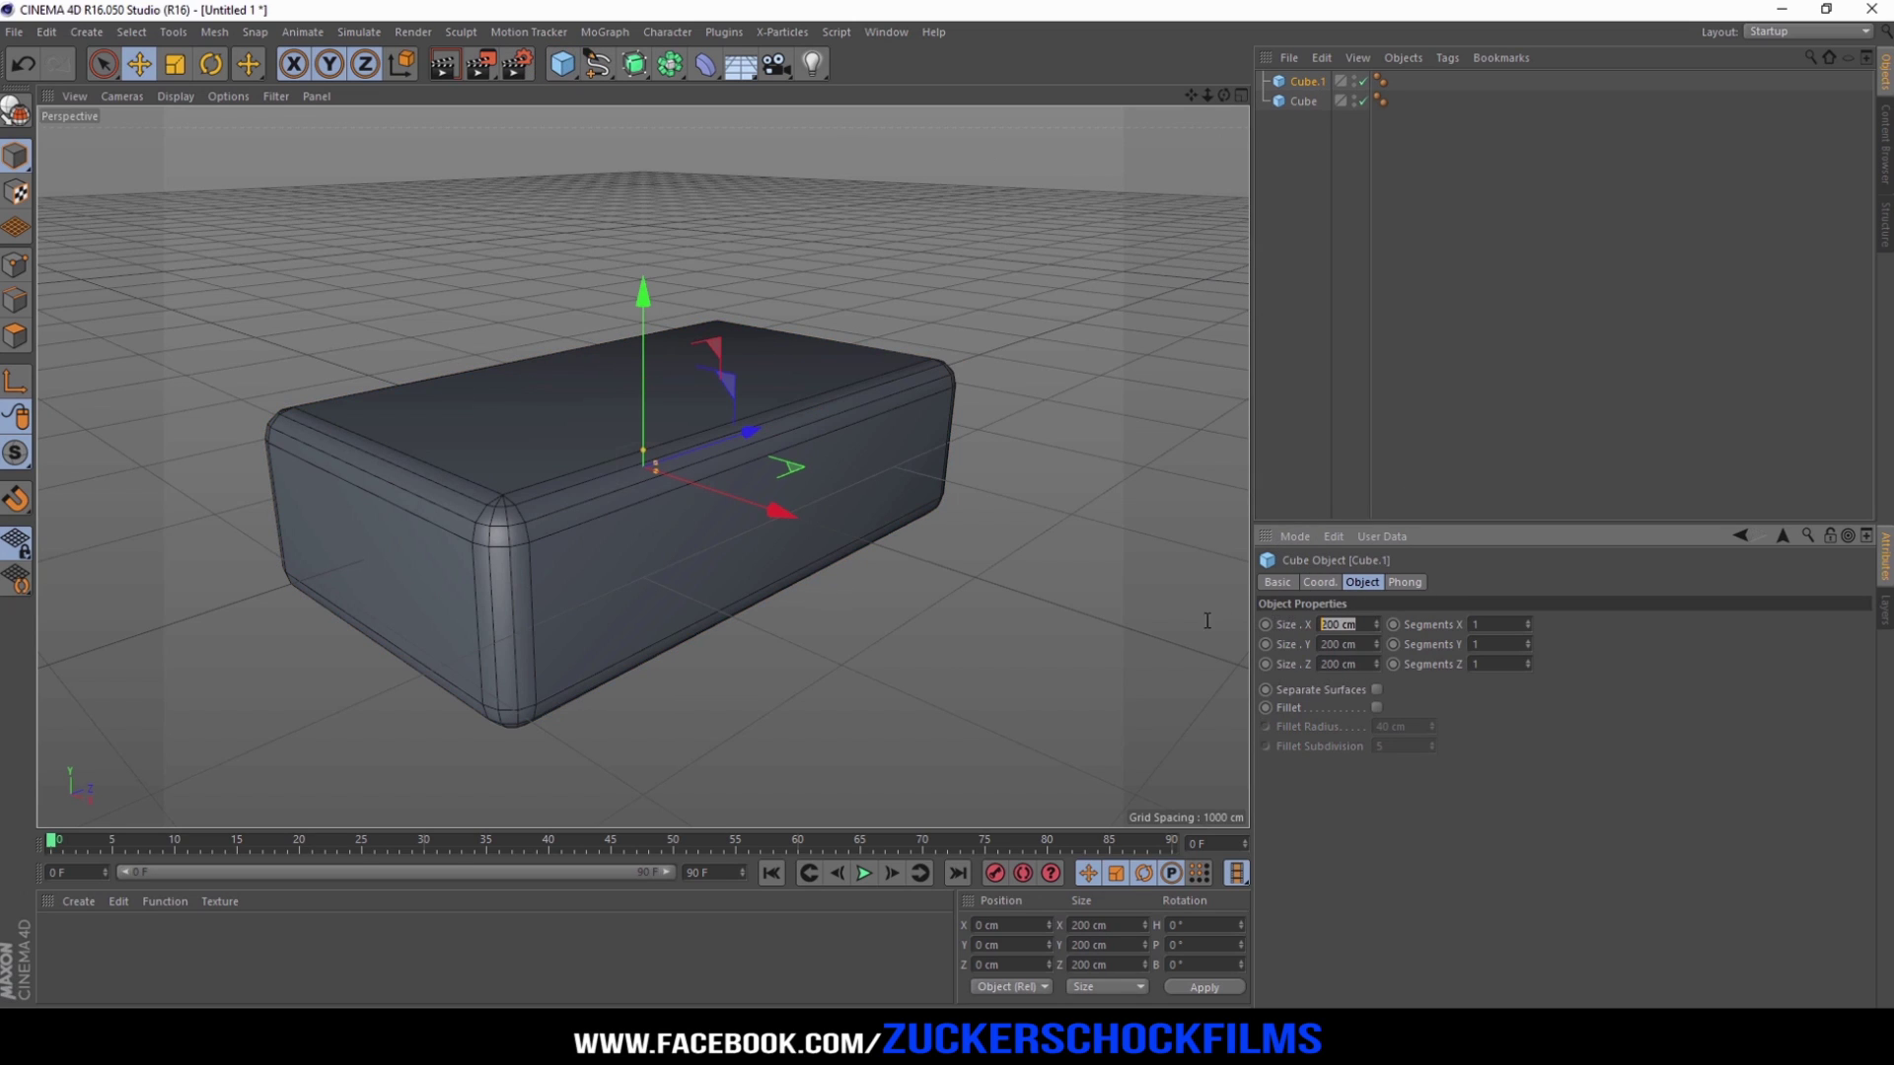
text(155)
key(Tab)
text(155)
key(Tab)
text(155)
key(Return)
click(1362, 101)
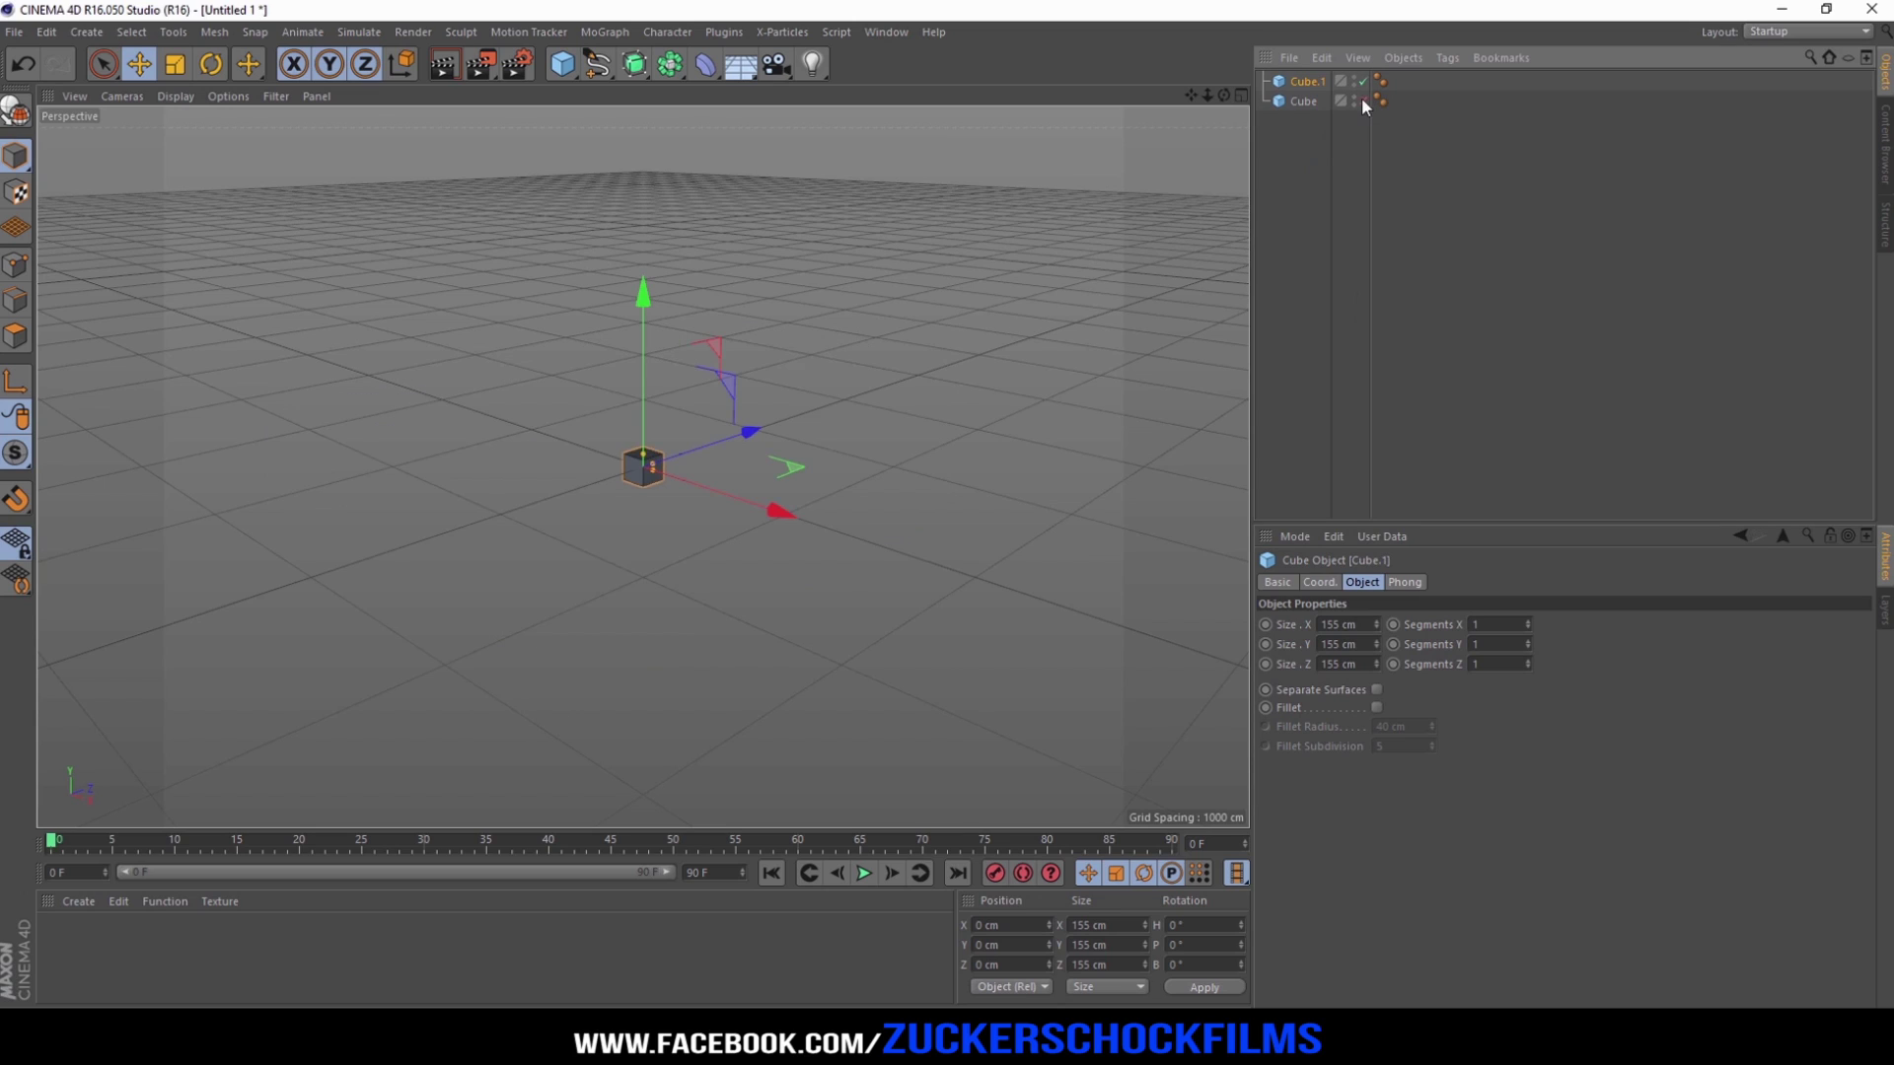
Step: Add a MoGraph Cloner, make Cube.1 its child, and re-enable the rounded box
click(606, 33)
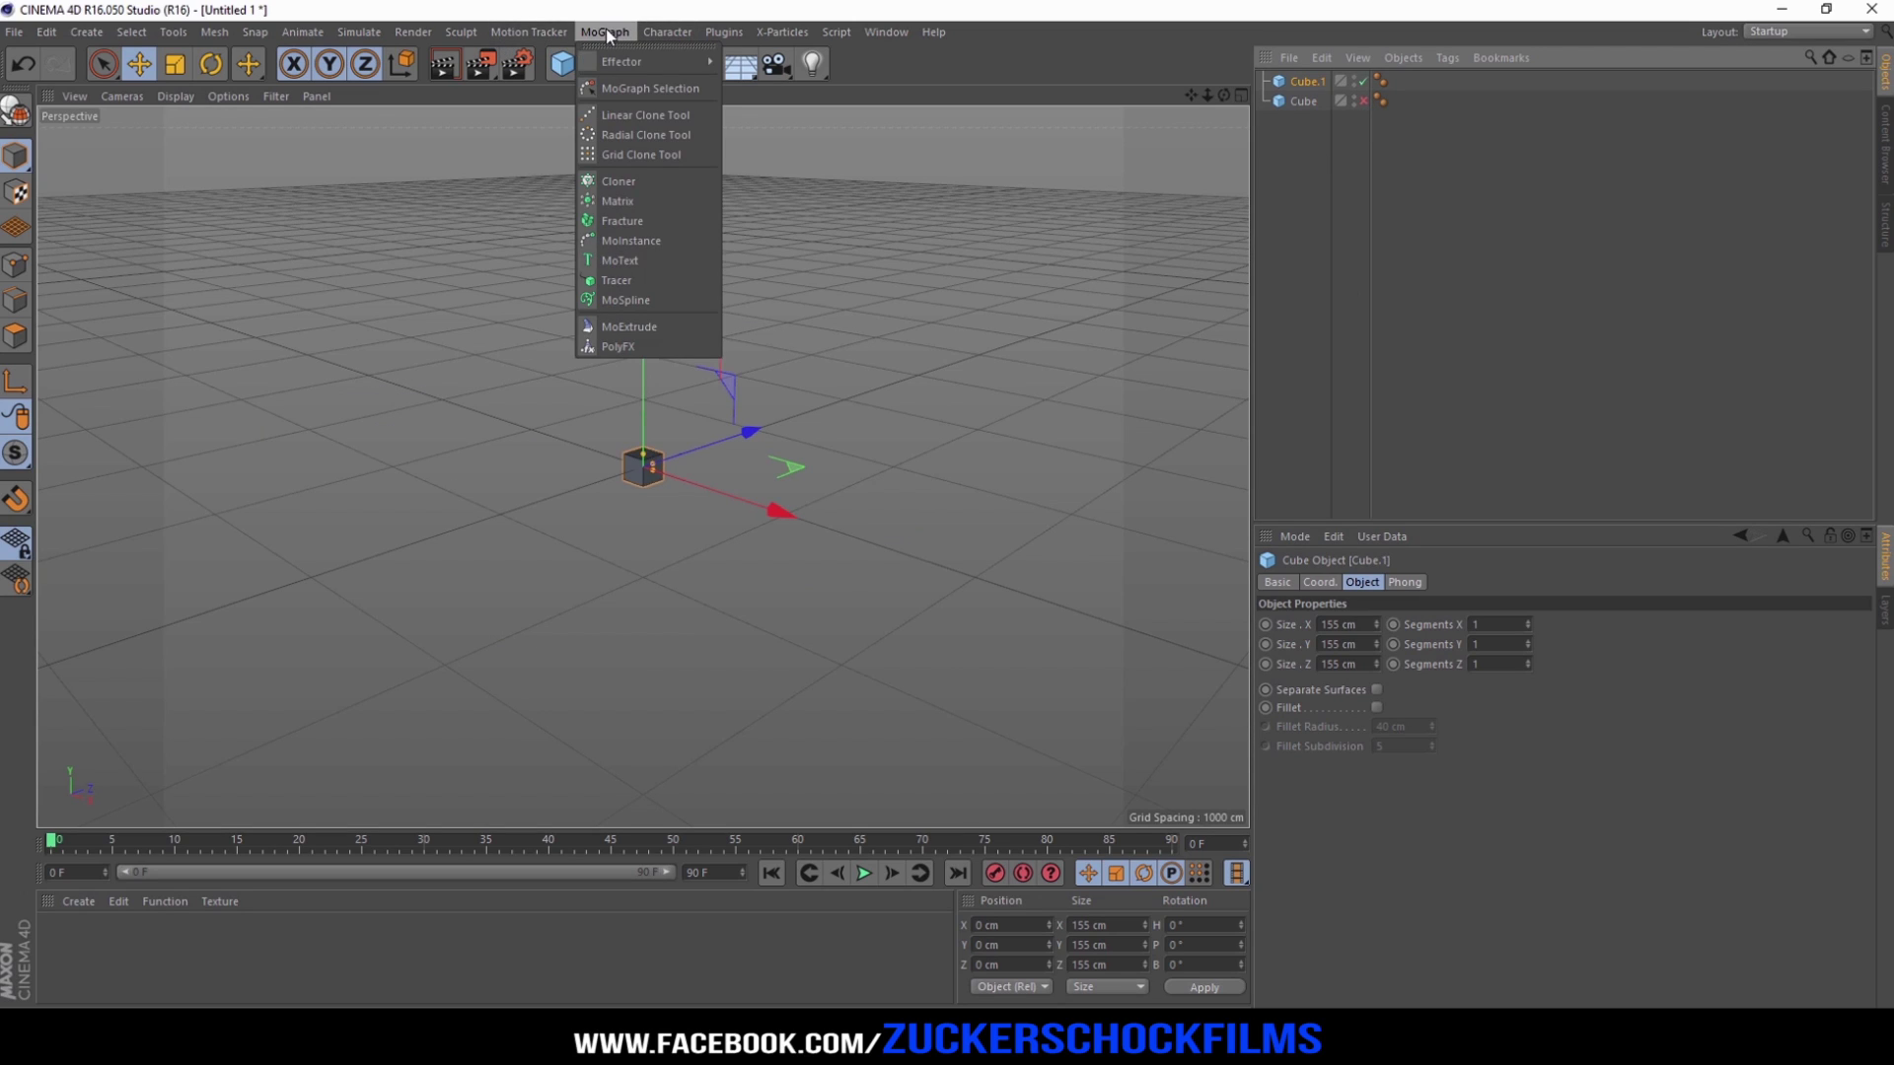
click(641, 184)
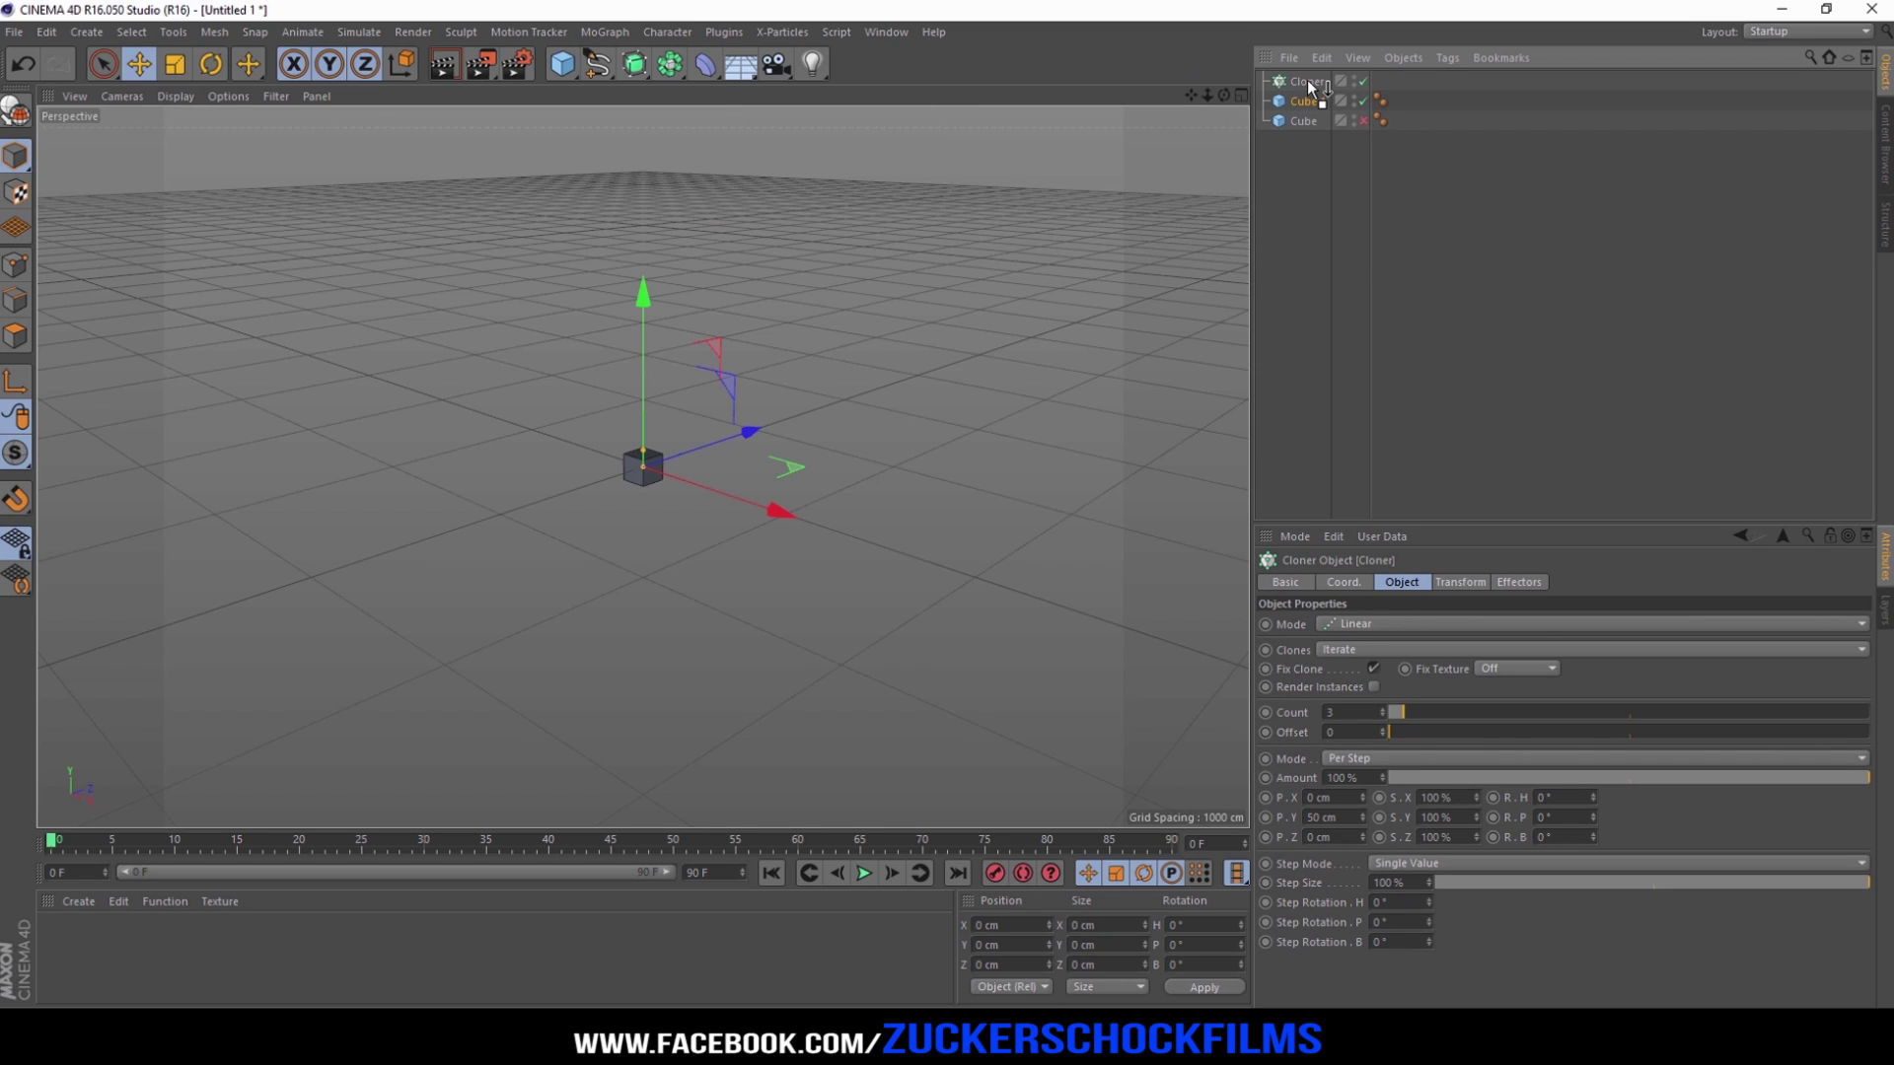
drag(1308, 82, 1308, 83)
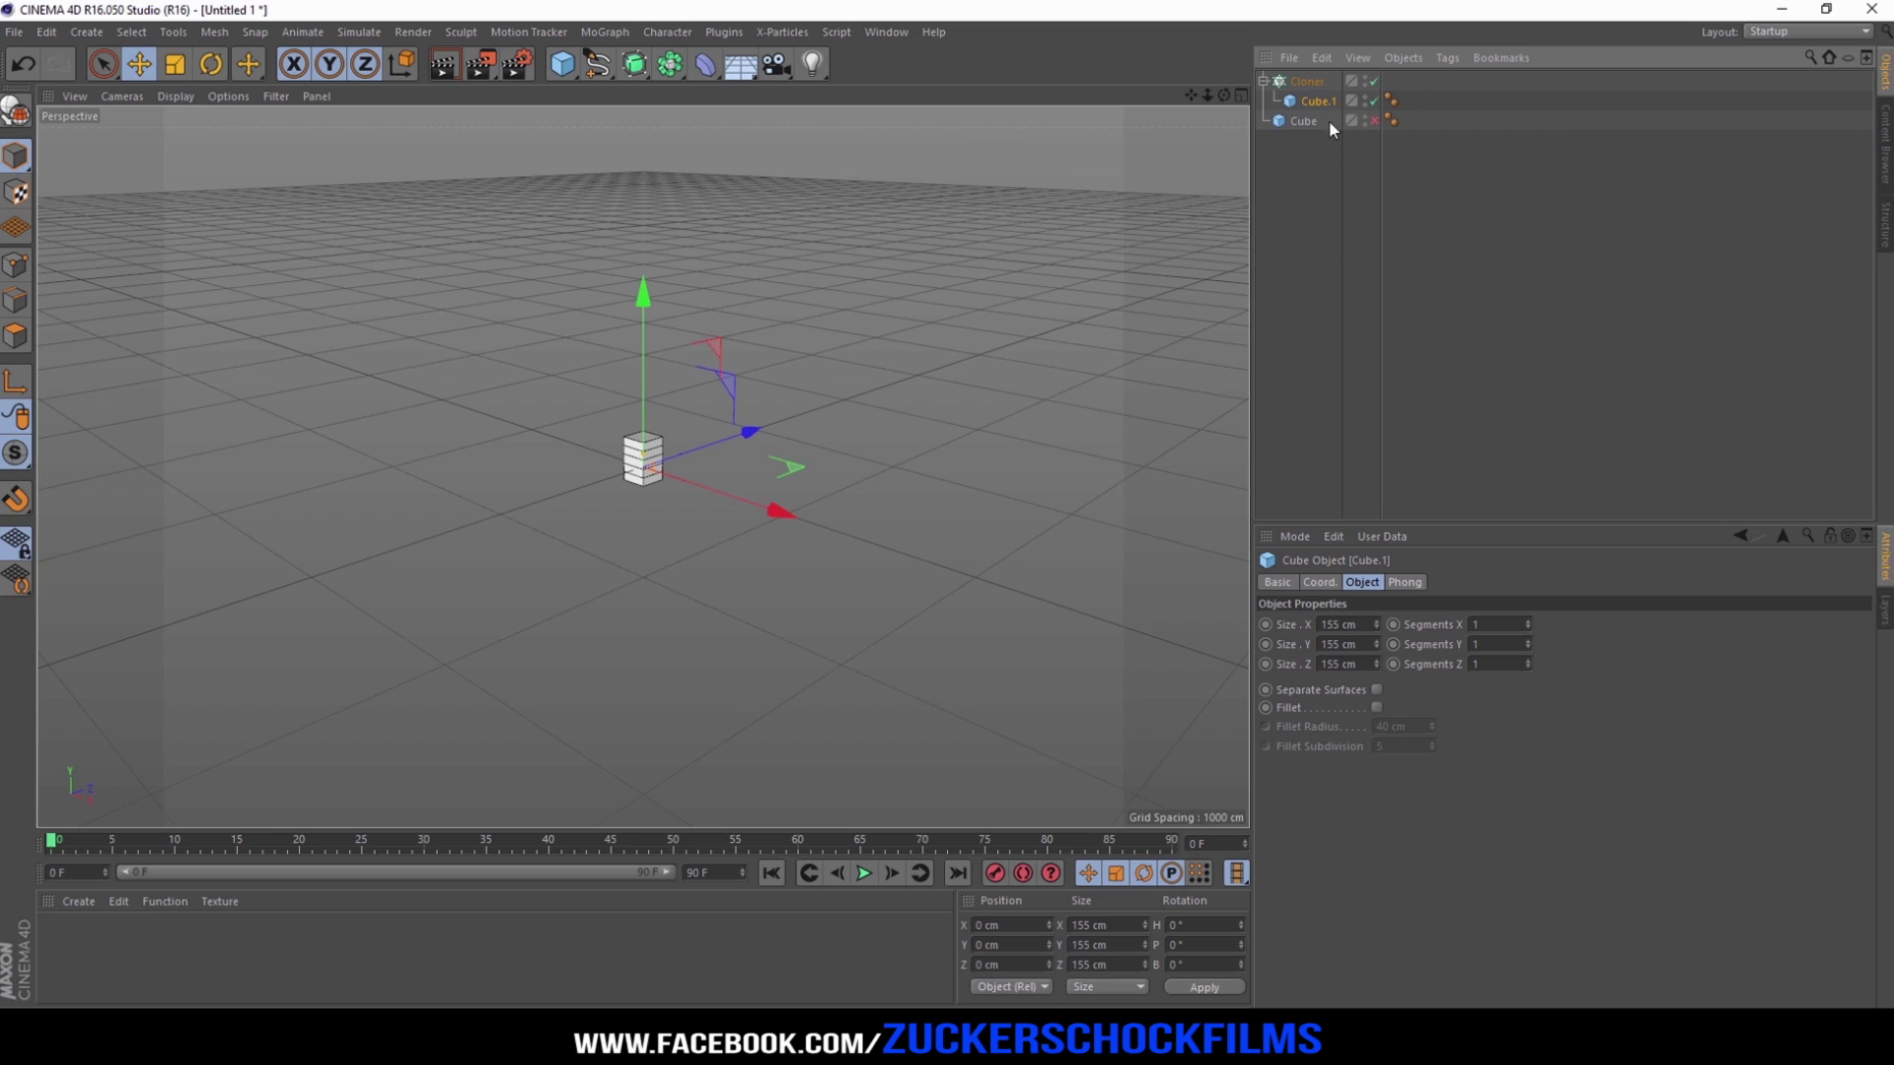
click(1307, 81)
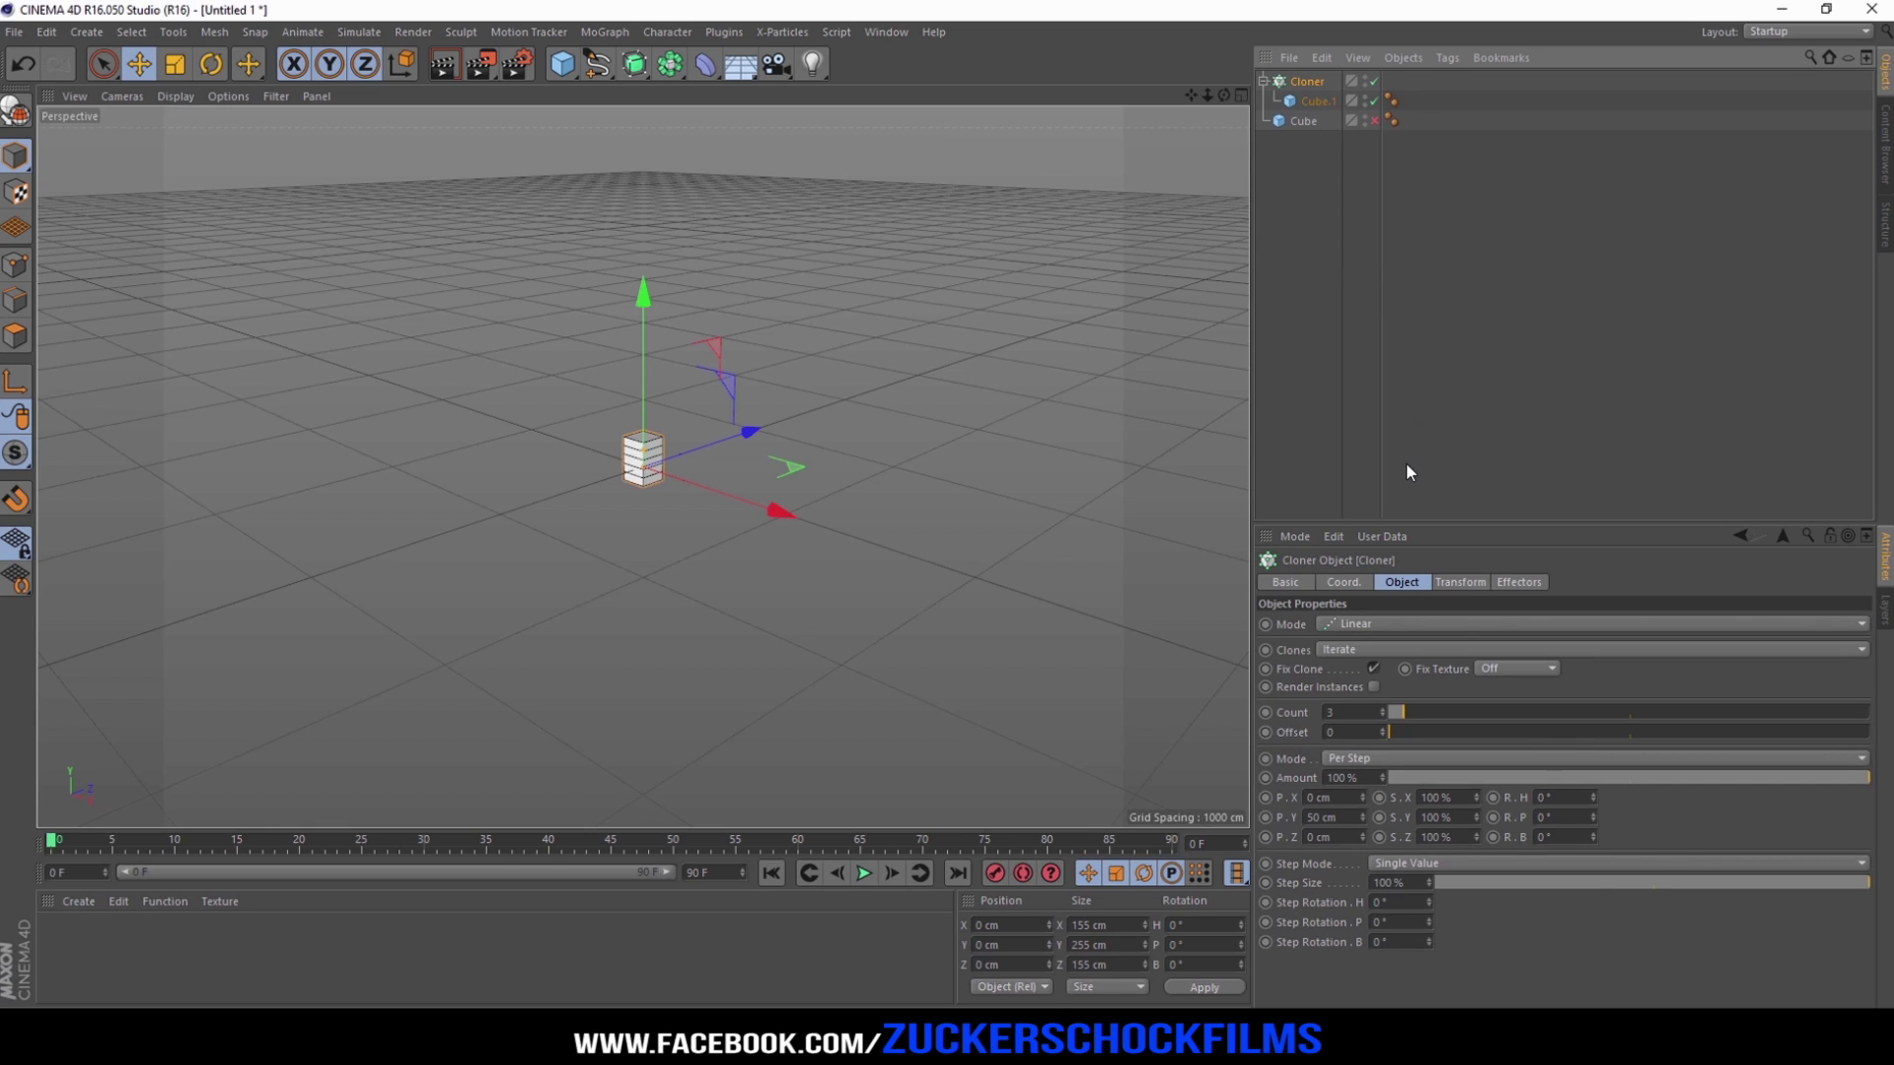
click(1372, 121)
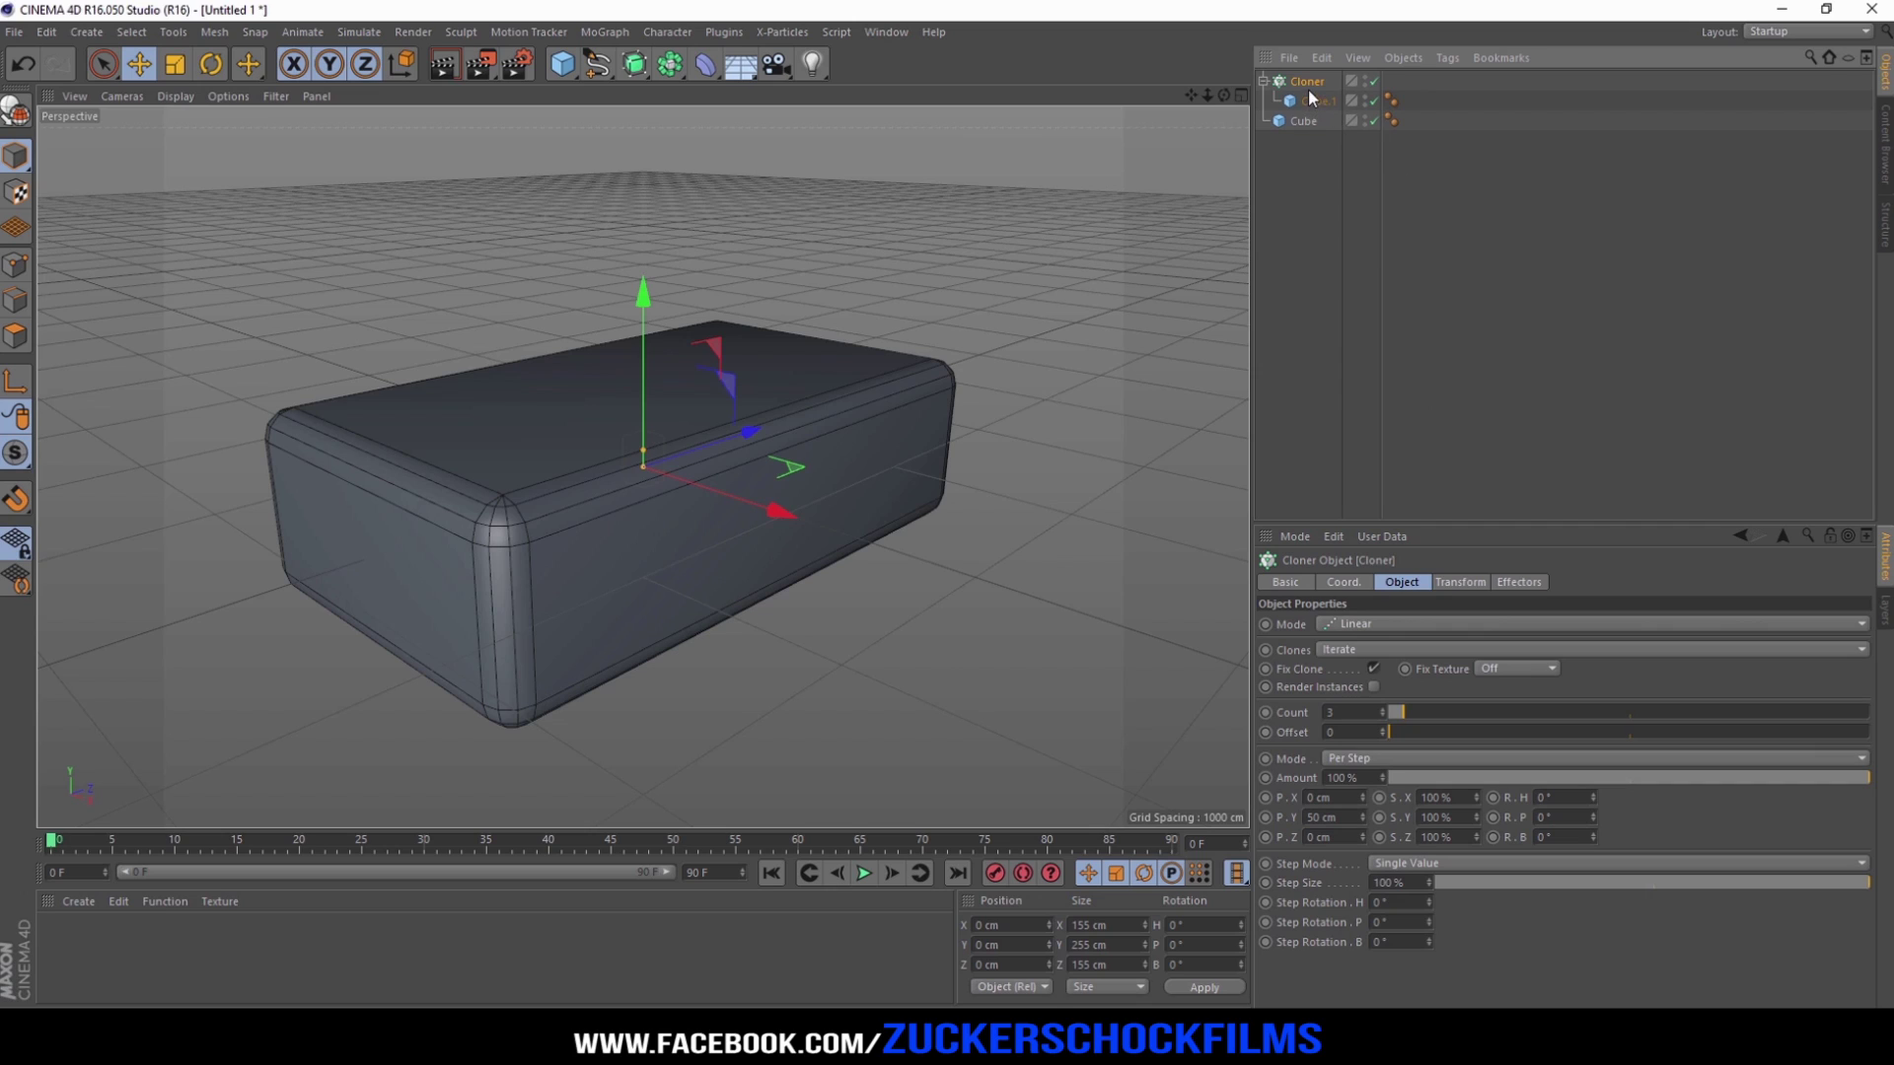
Step: Set the Cloner to Object mode on the big Cube, with Y- up vector and Vertex distribution
click(1395, 622)
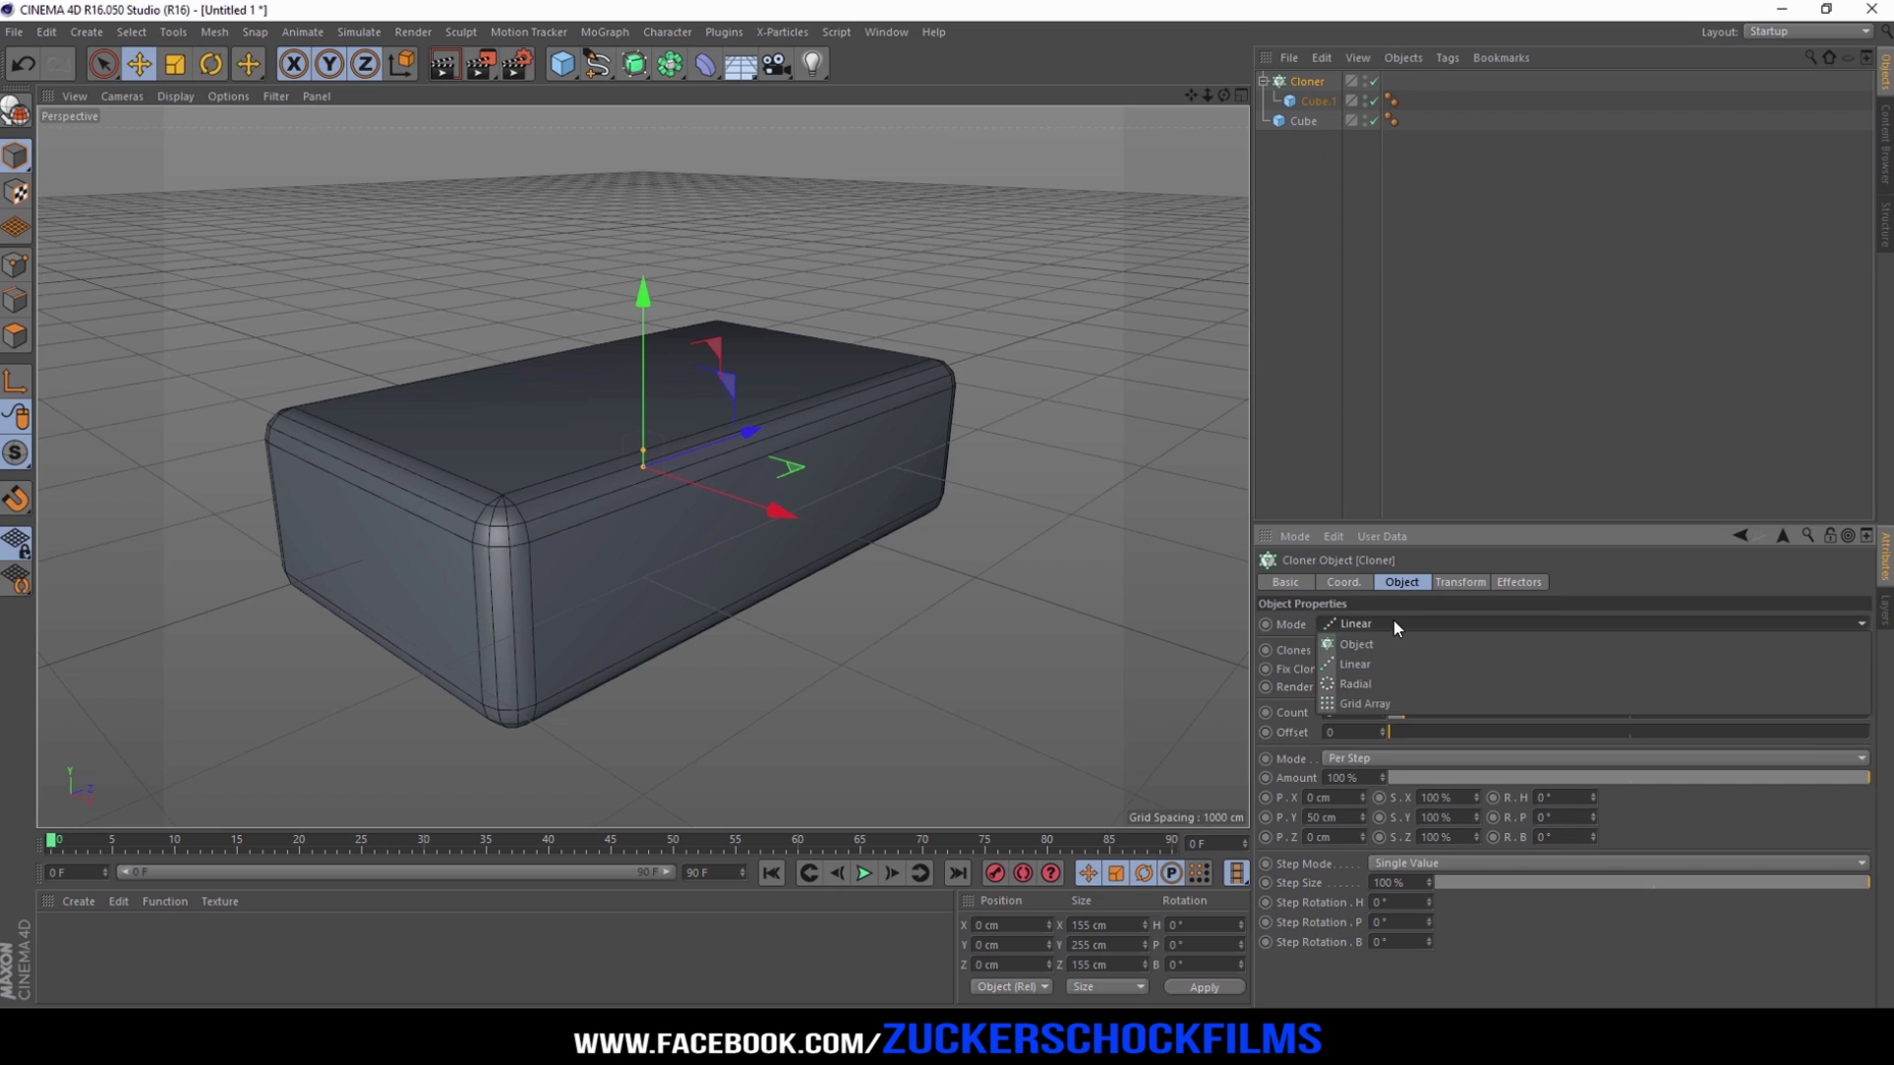
click(1380, 645)
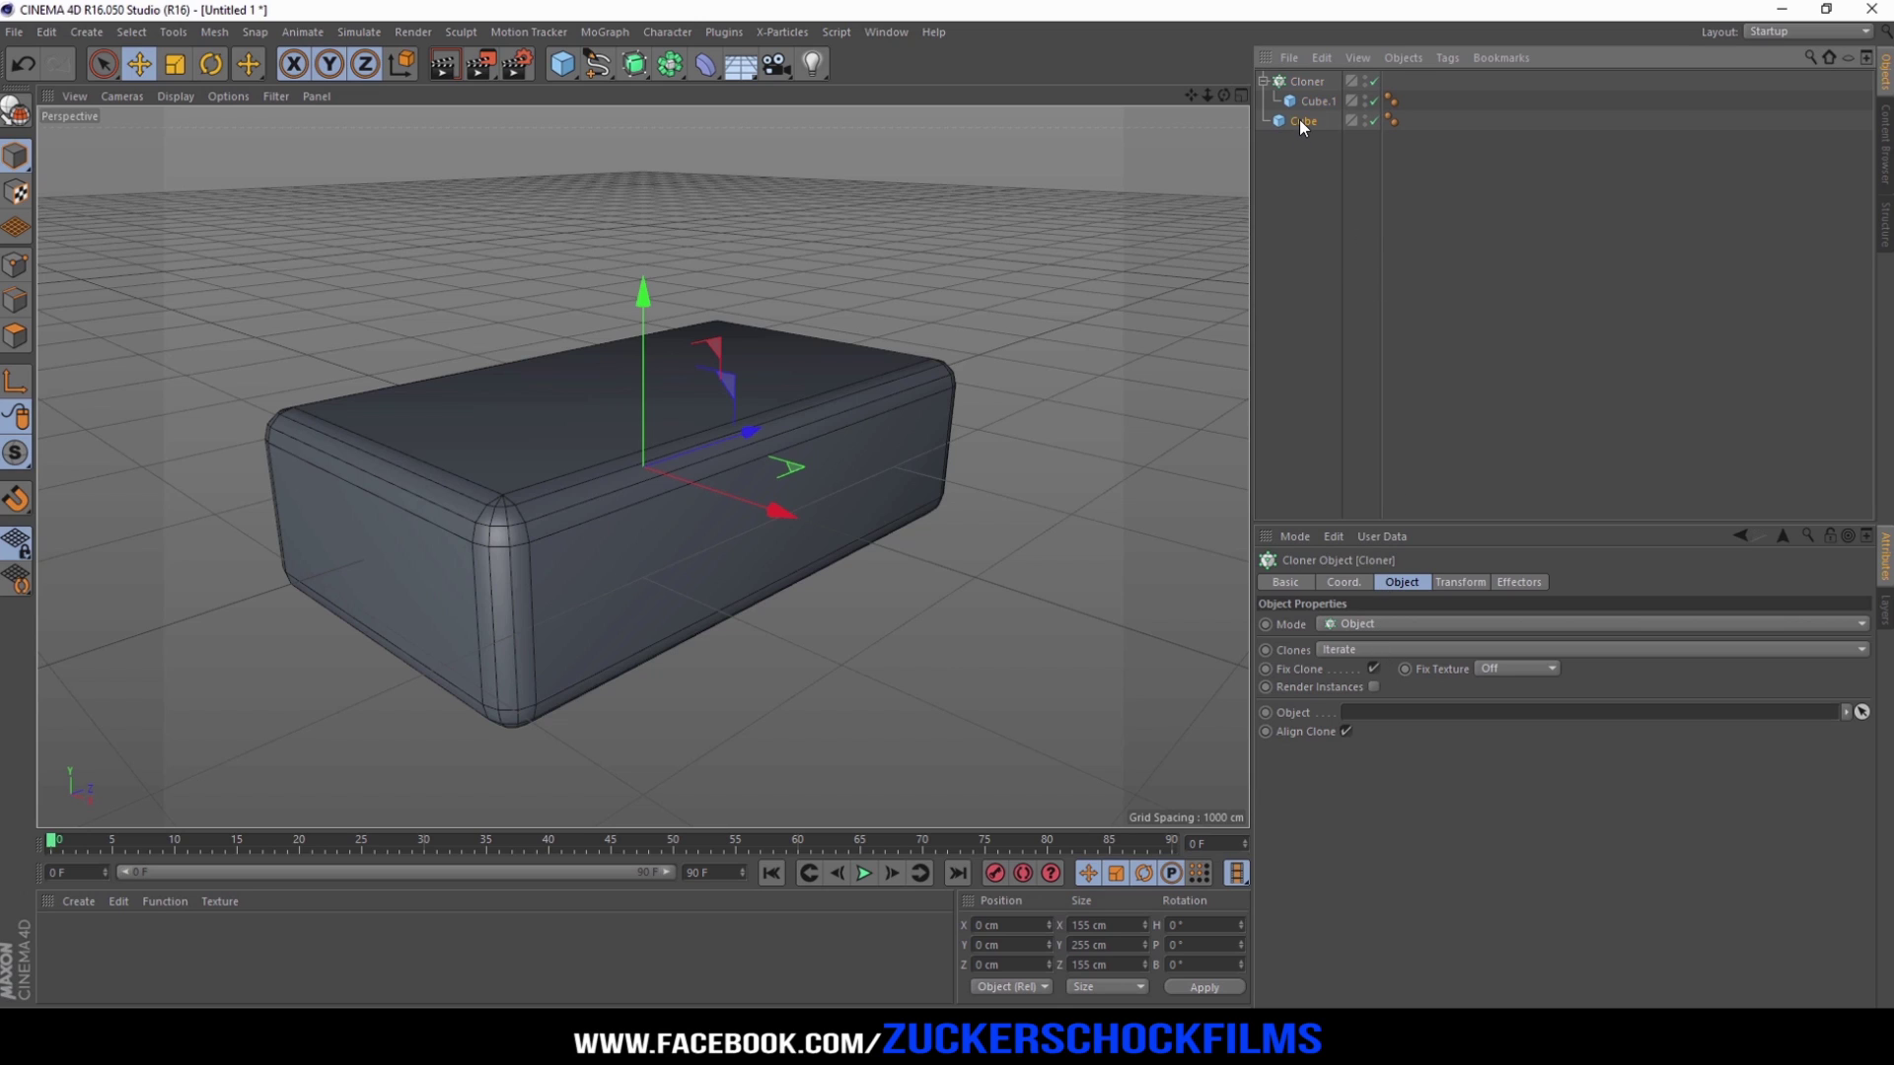
drag(1299, 121, 1369, 720)
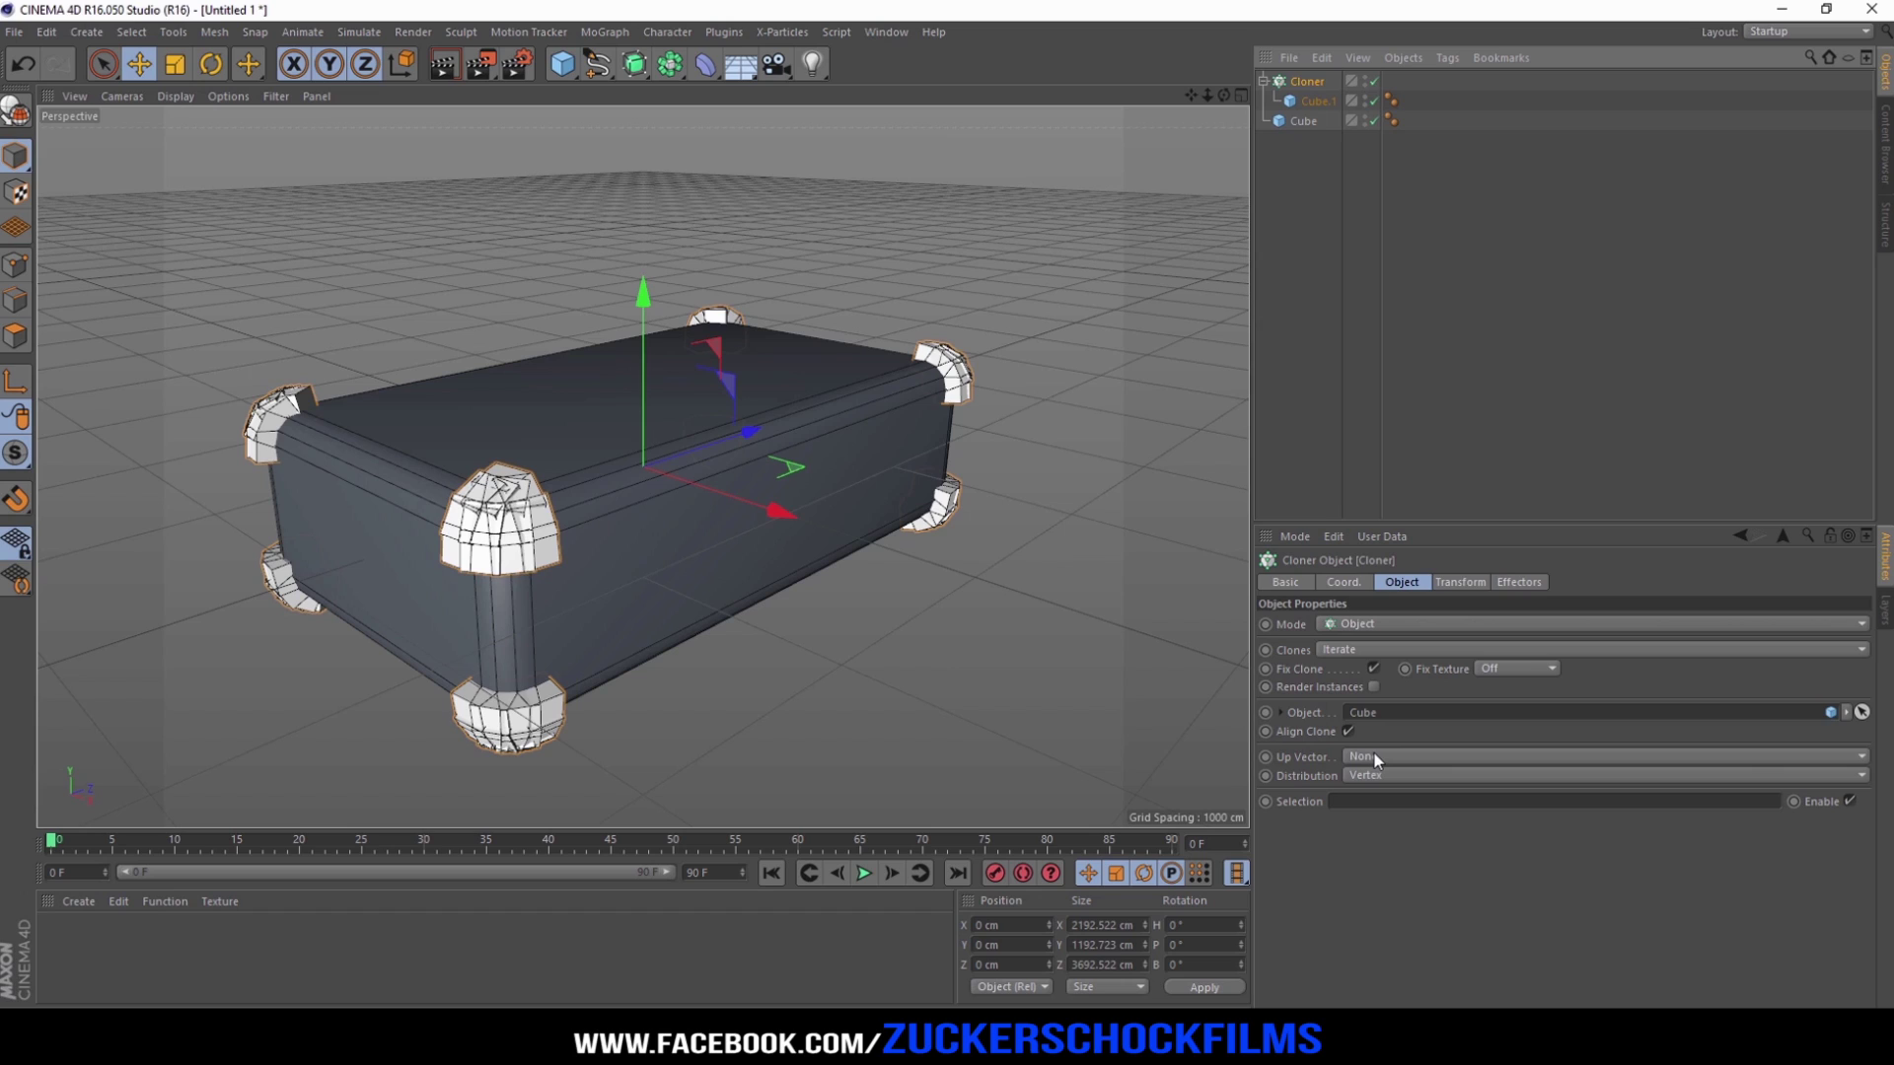
click(1399, 754)
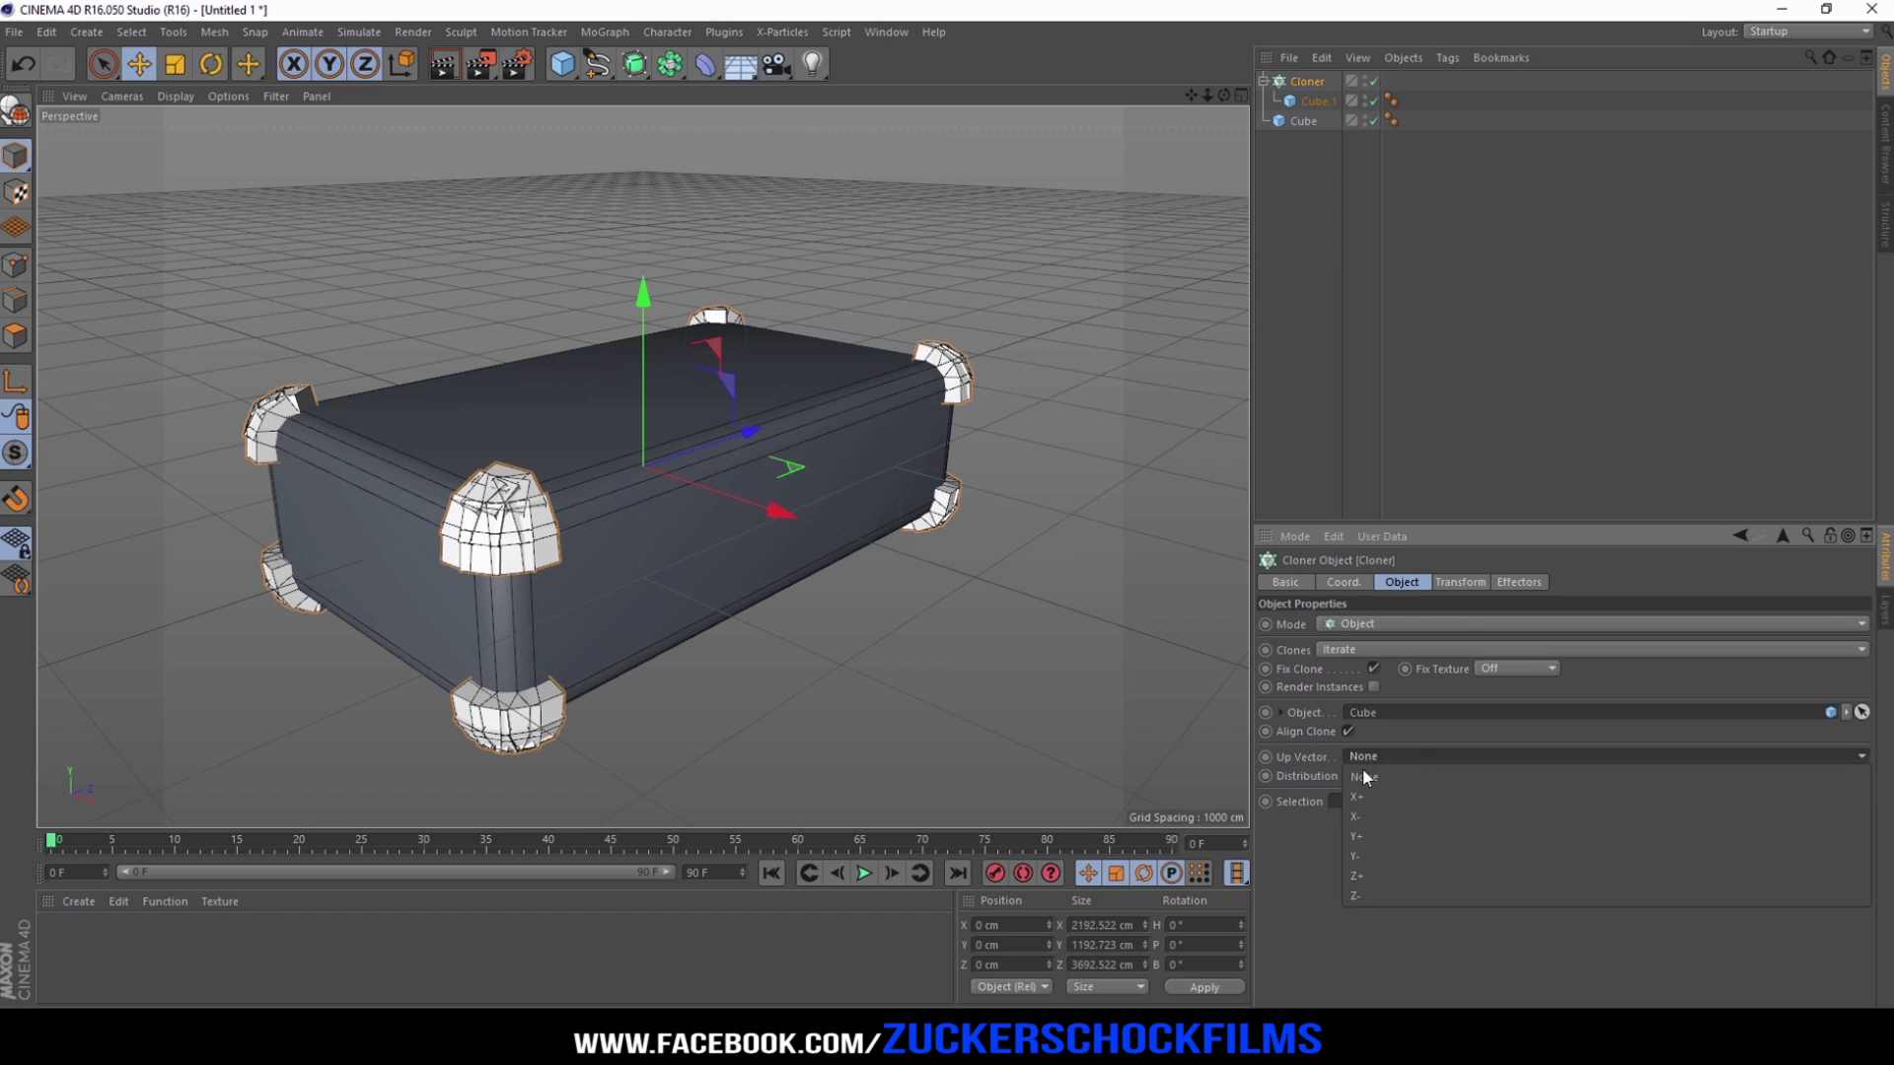
click(1377, 856)
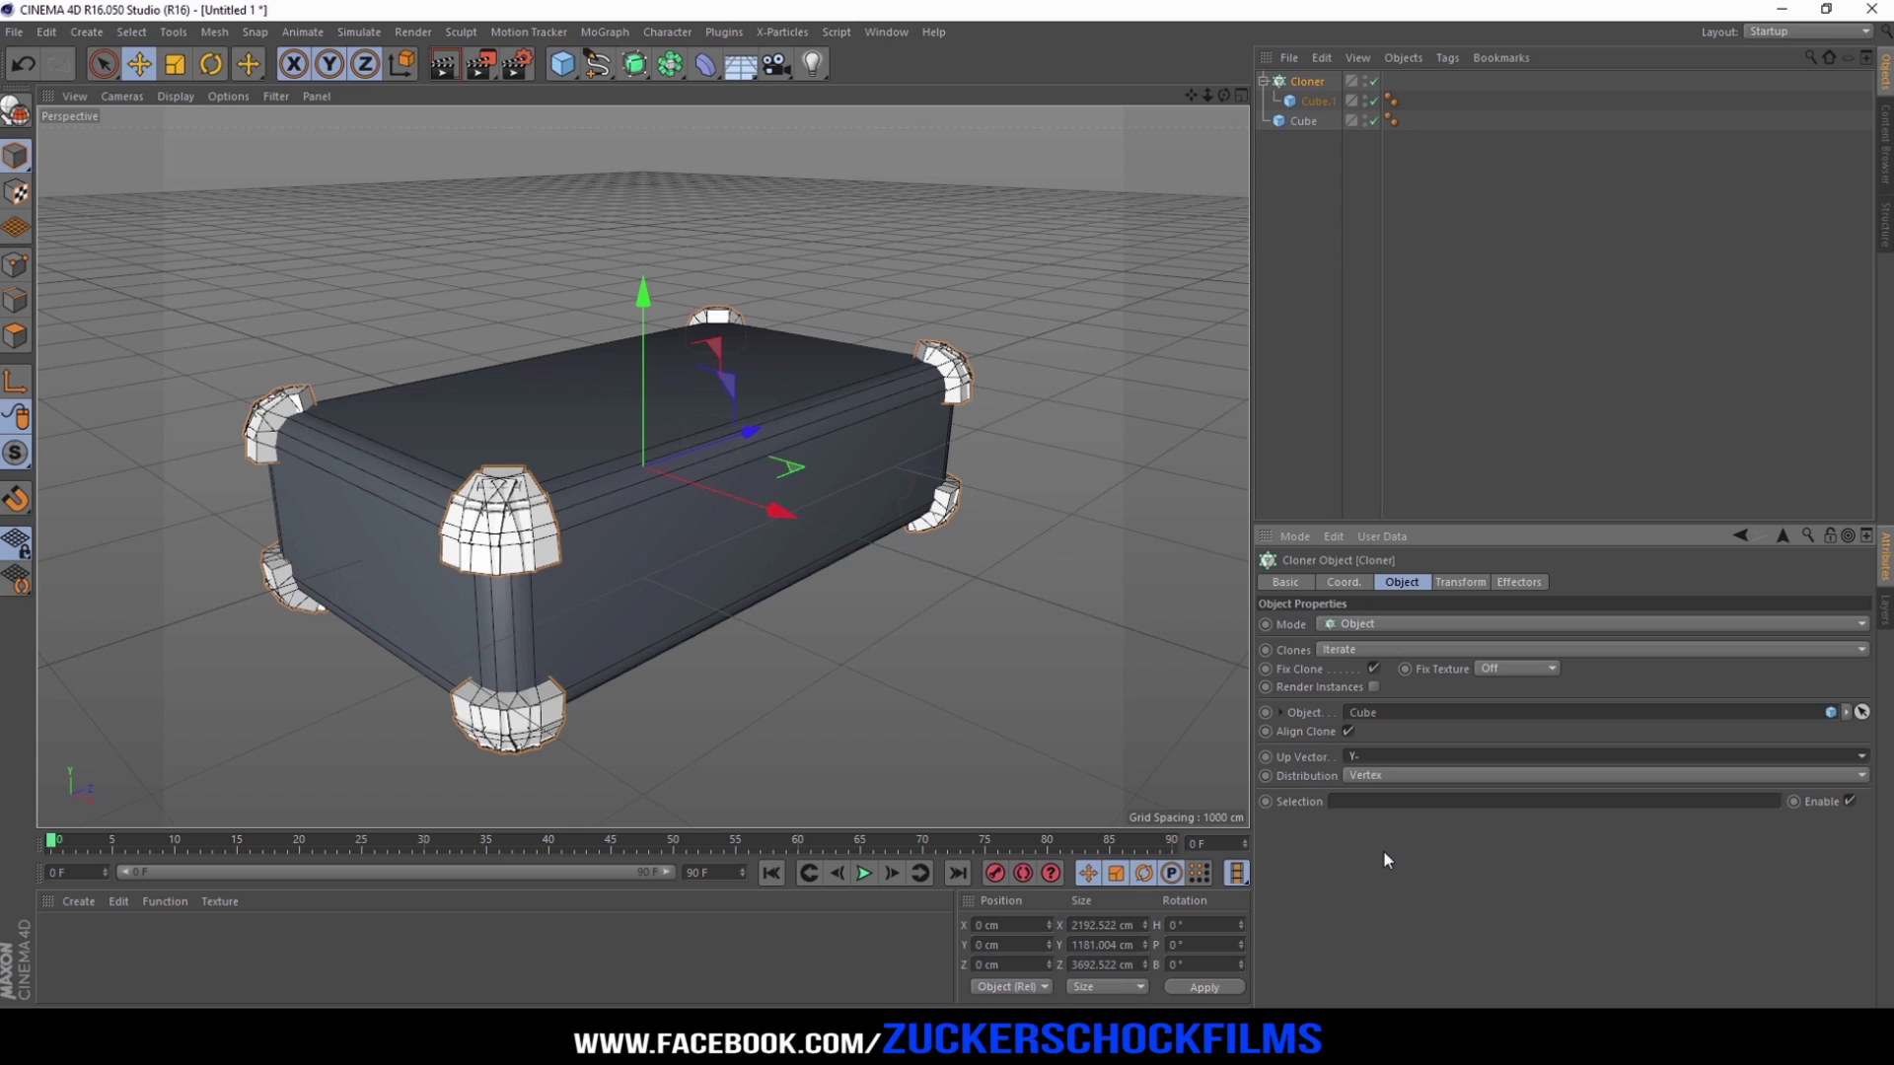
click(1388, 778)
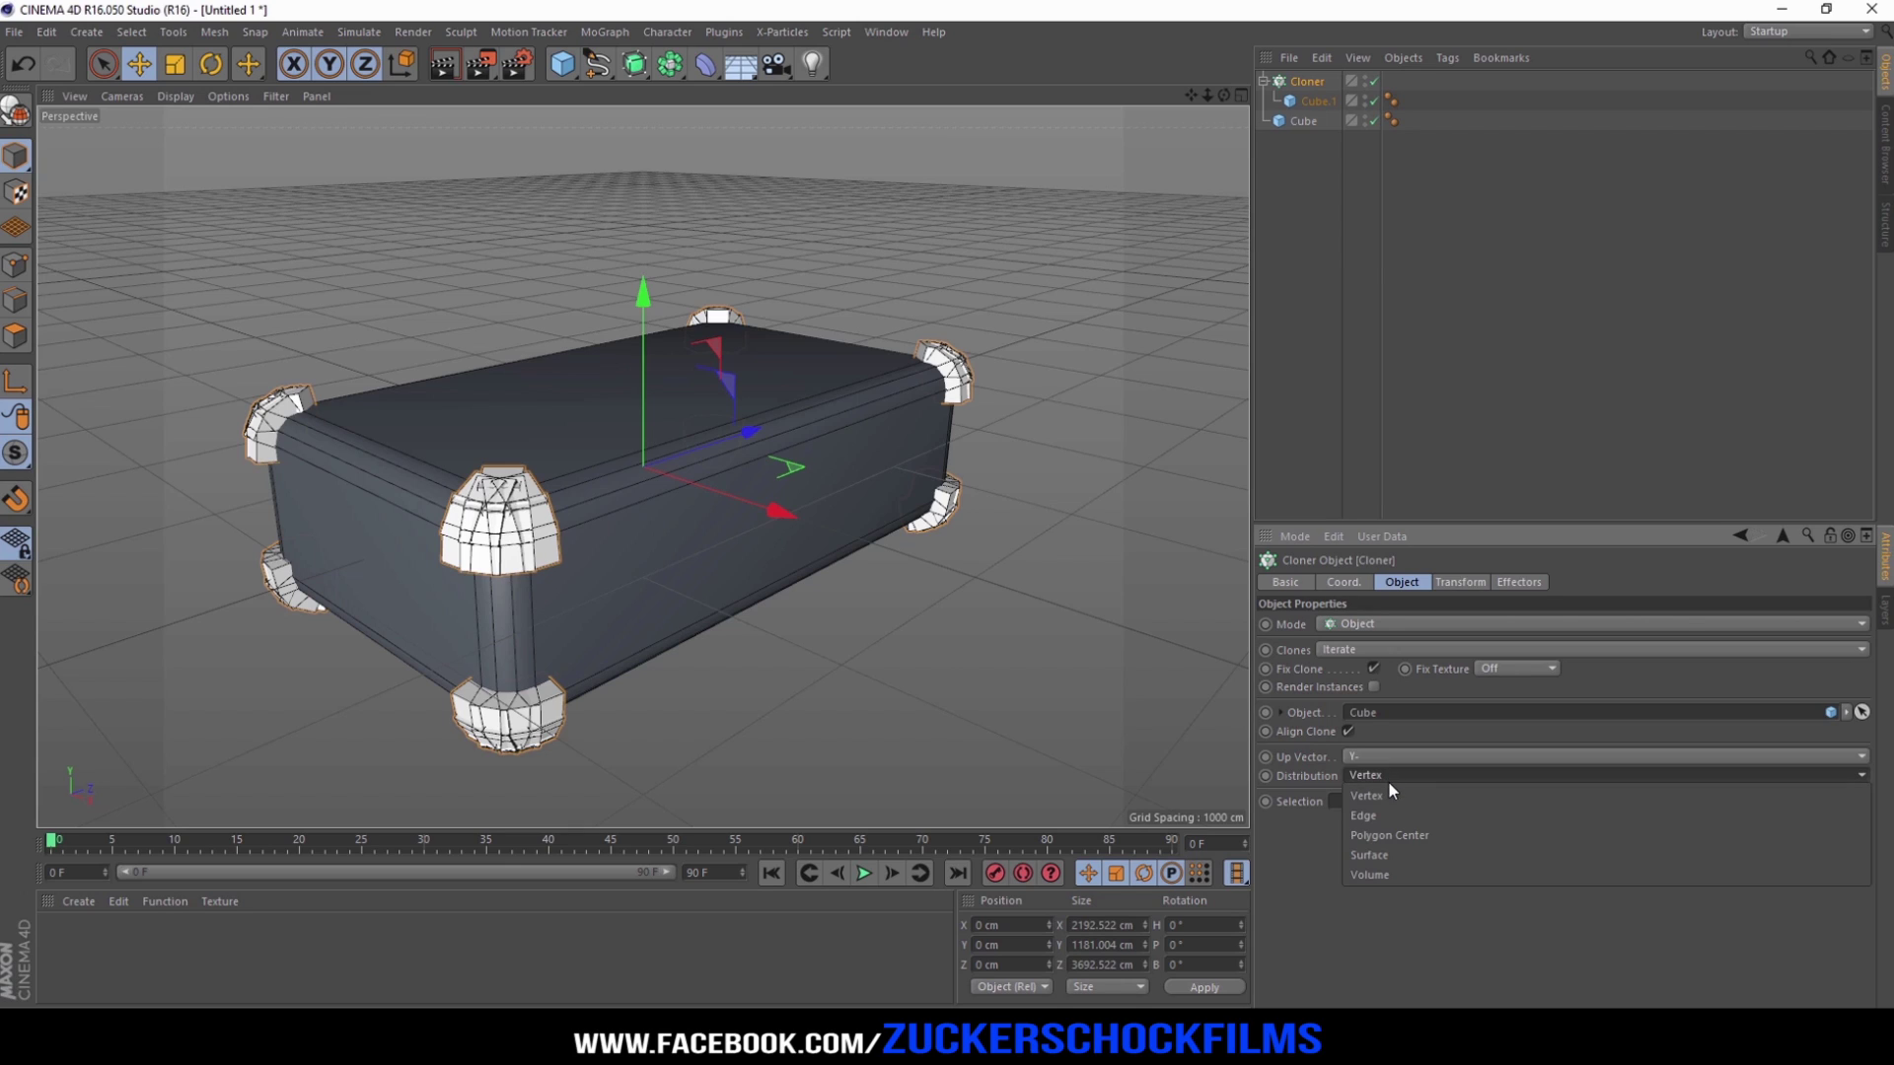
click(1385, 800)
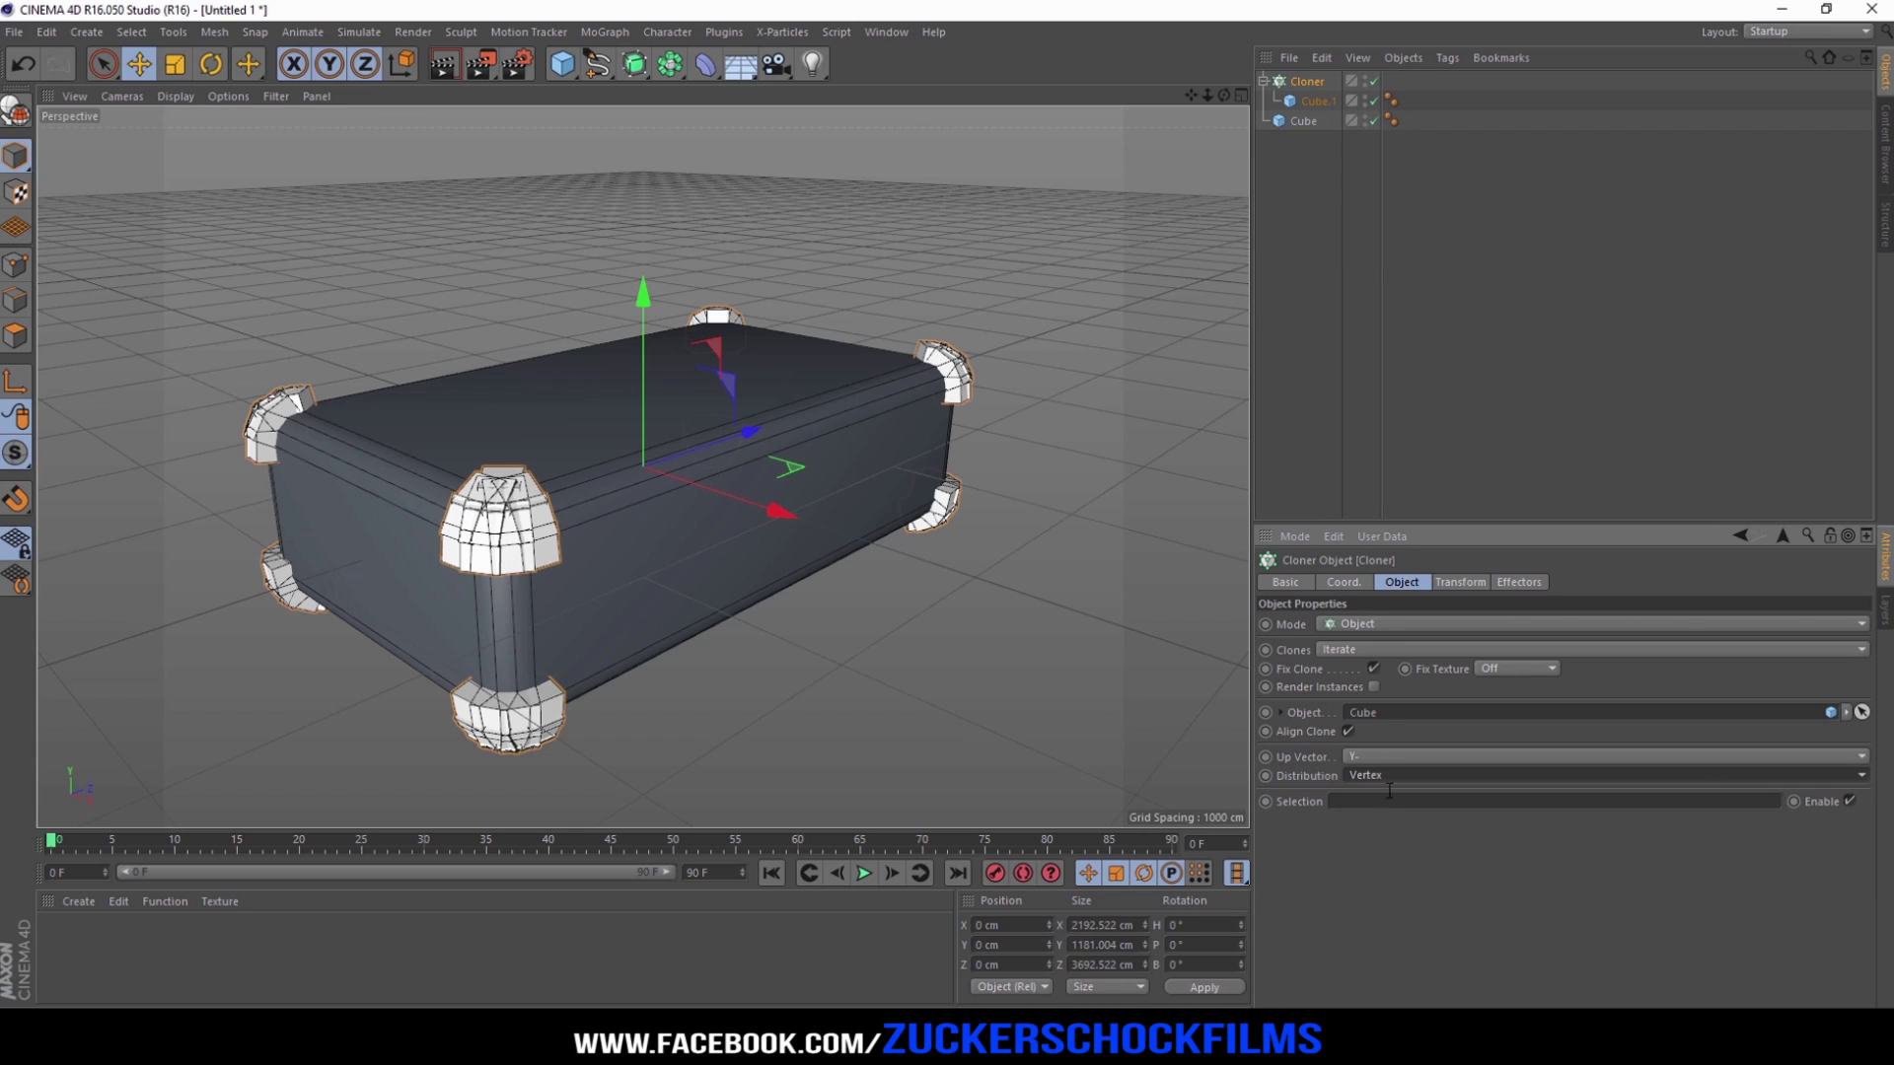
Step: Set the big Cube's X segments to 10 and raise its Y segments
click(1304, 120)
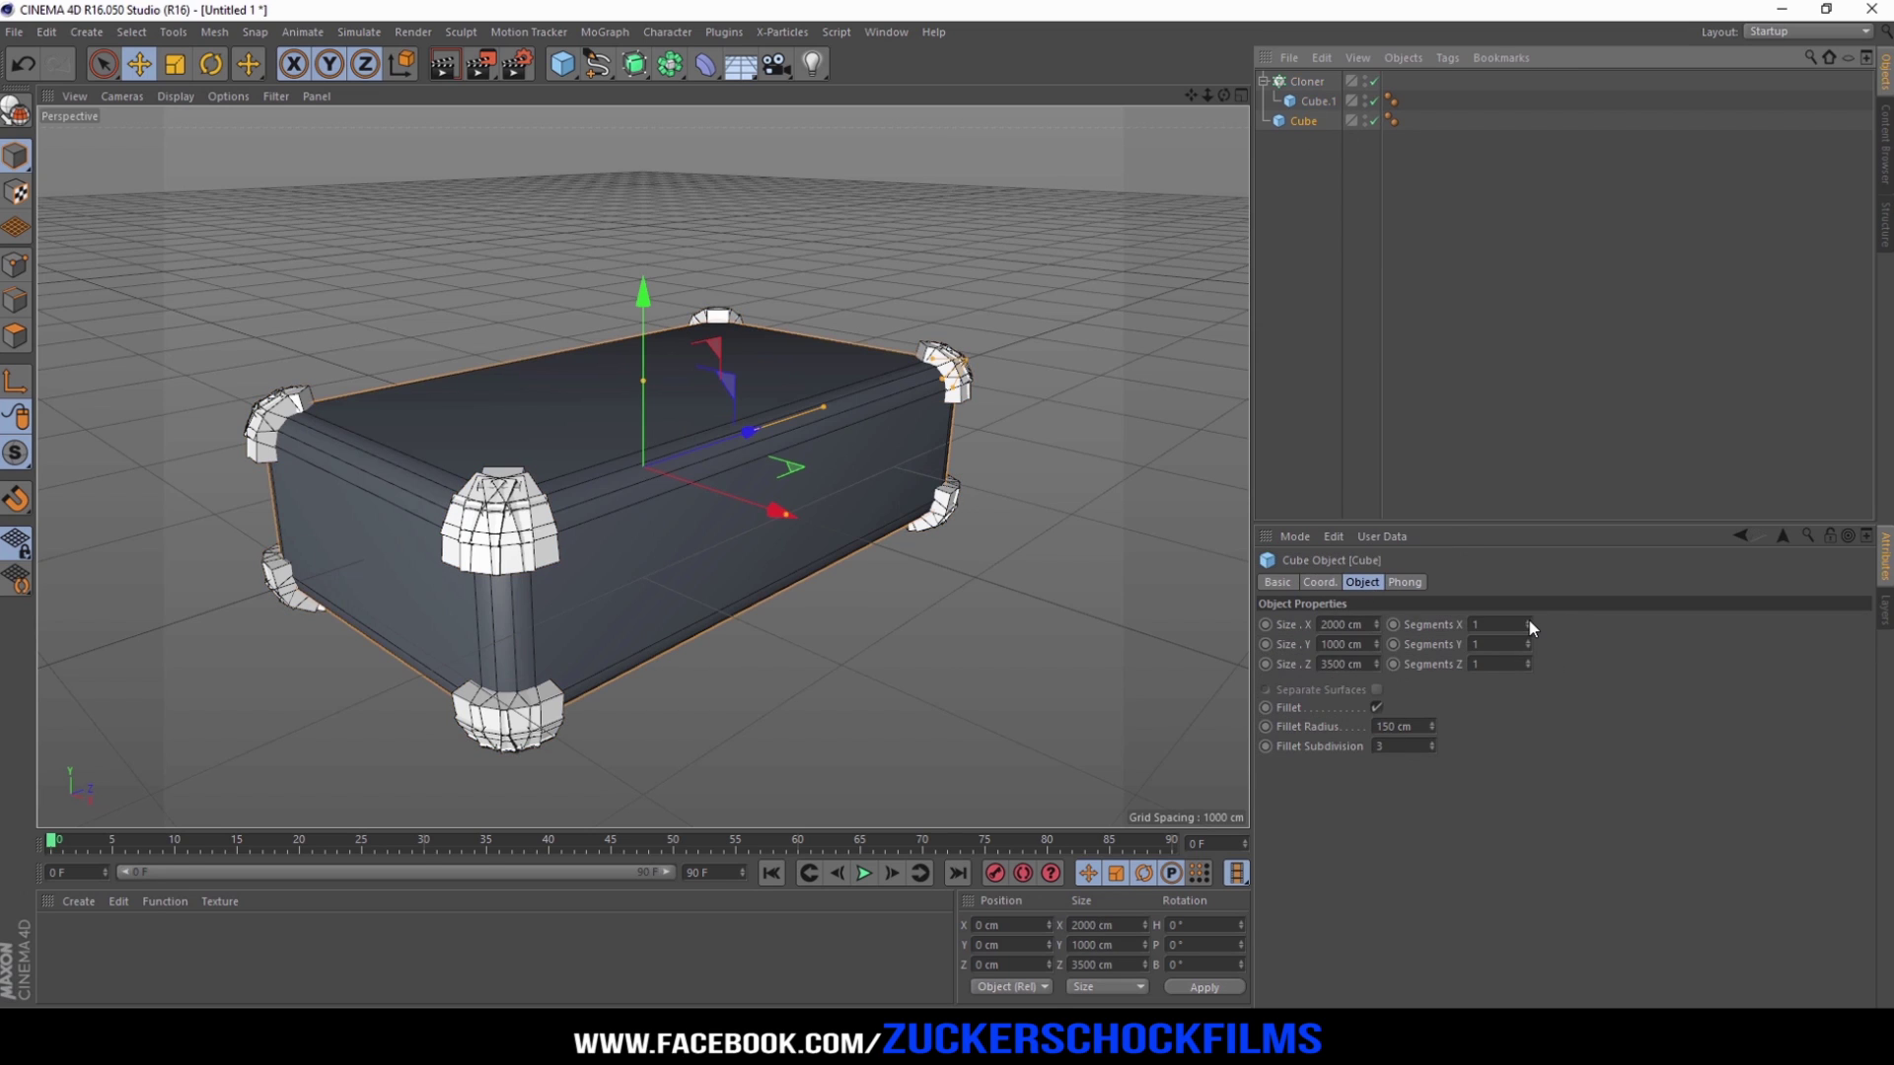
drag(1527, 624, 1531, 621)
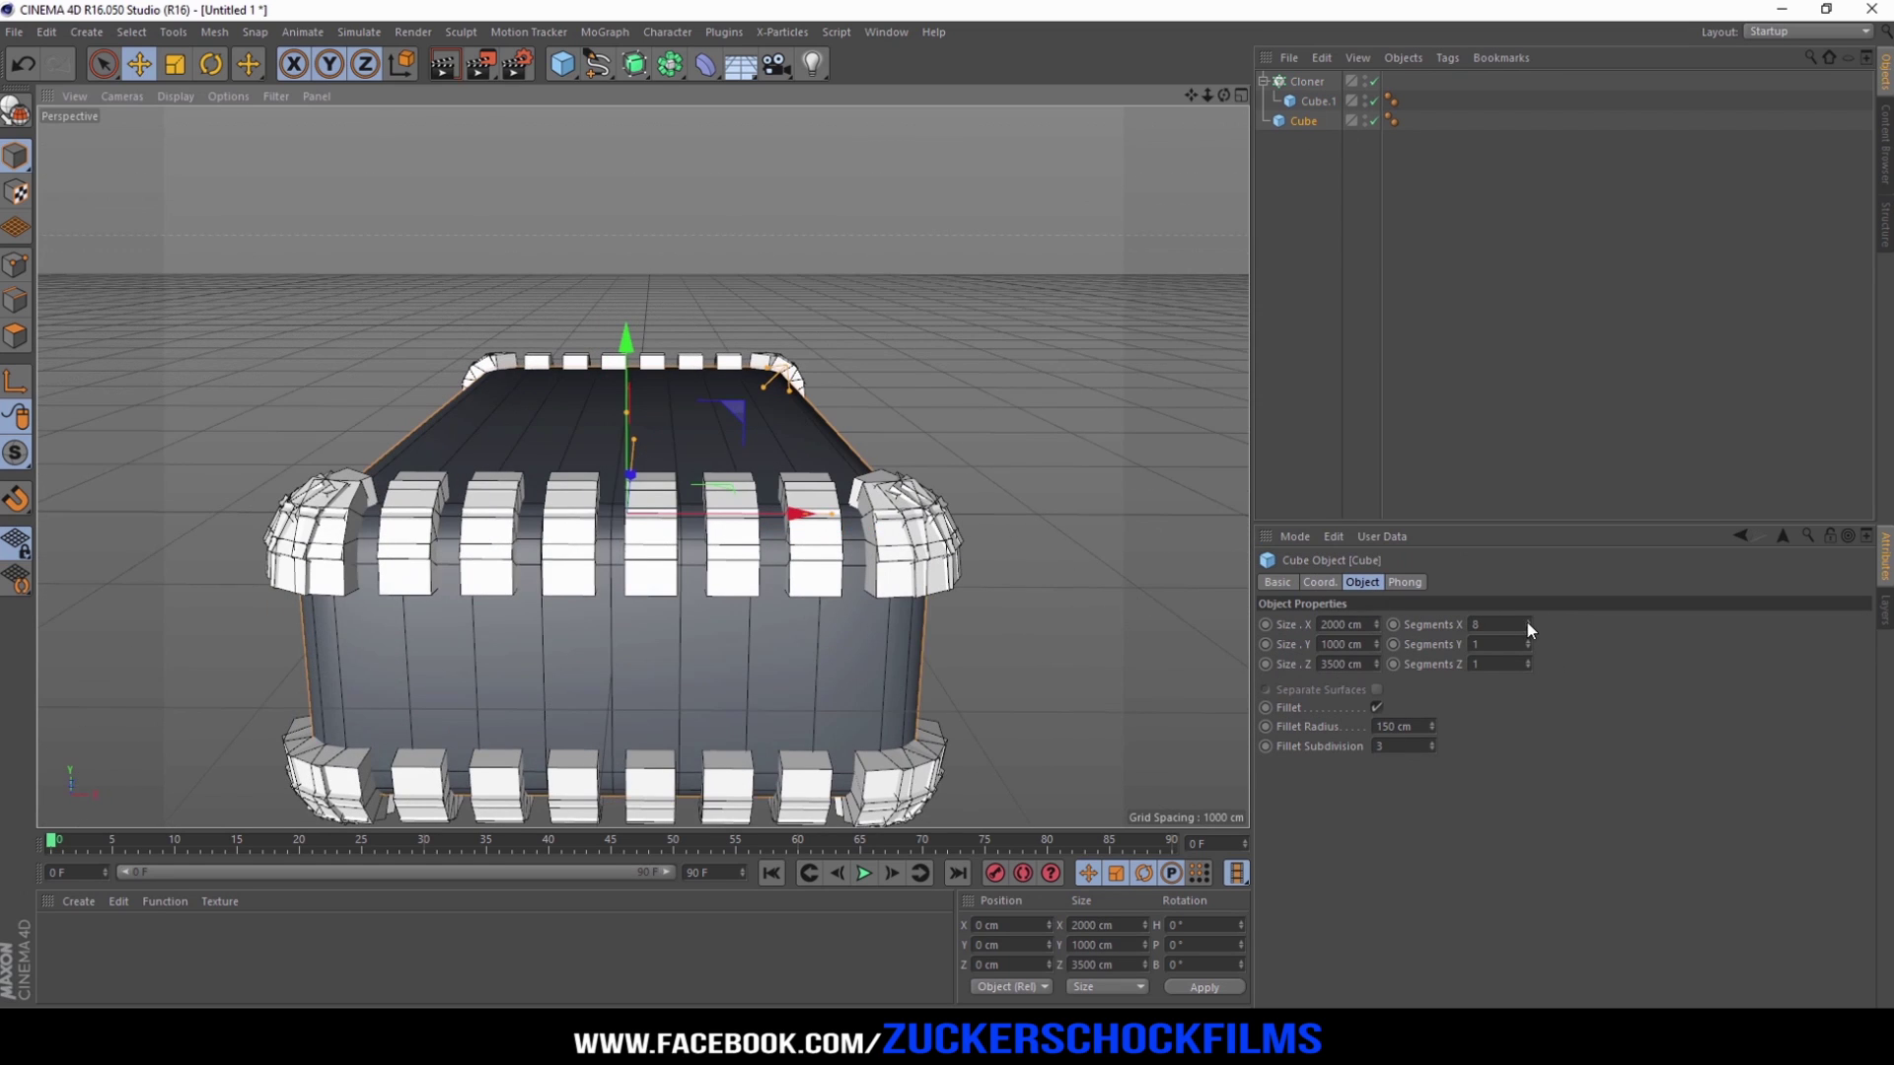
drag(1525, 619, 1528, 637)
click(1527, 630)
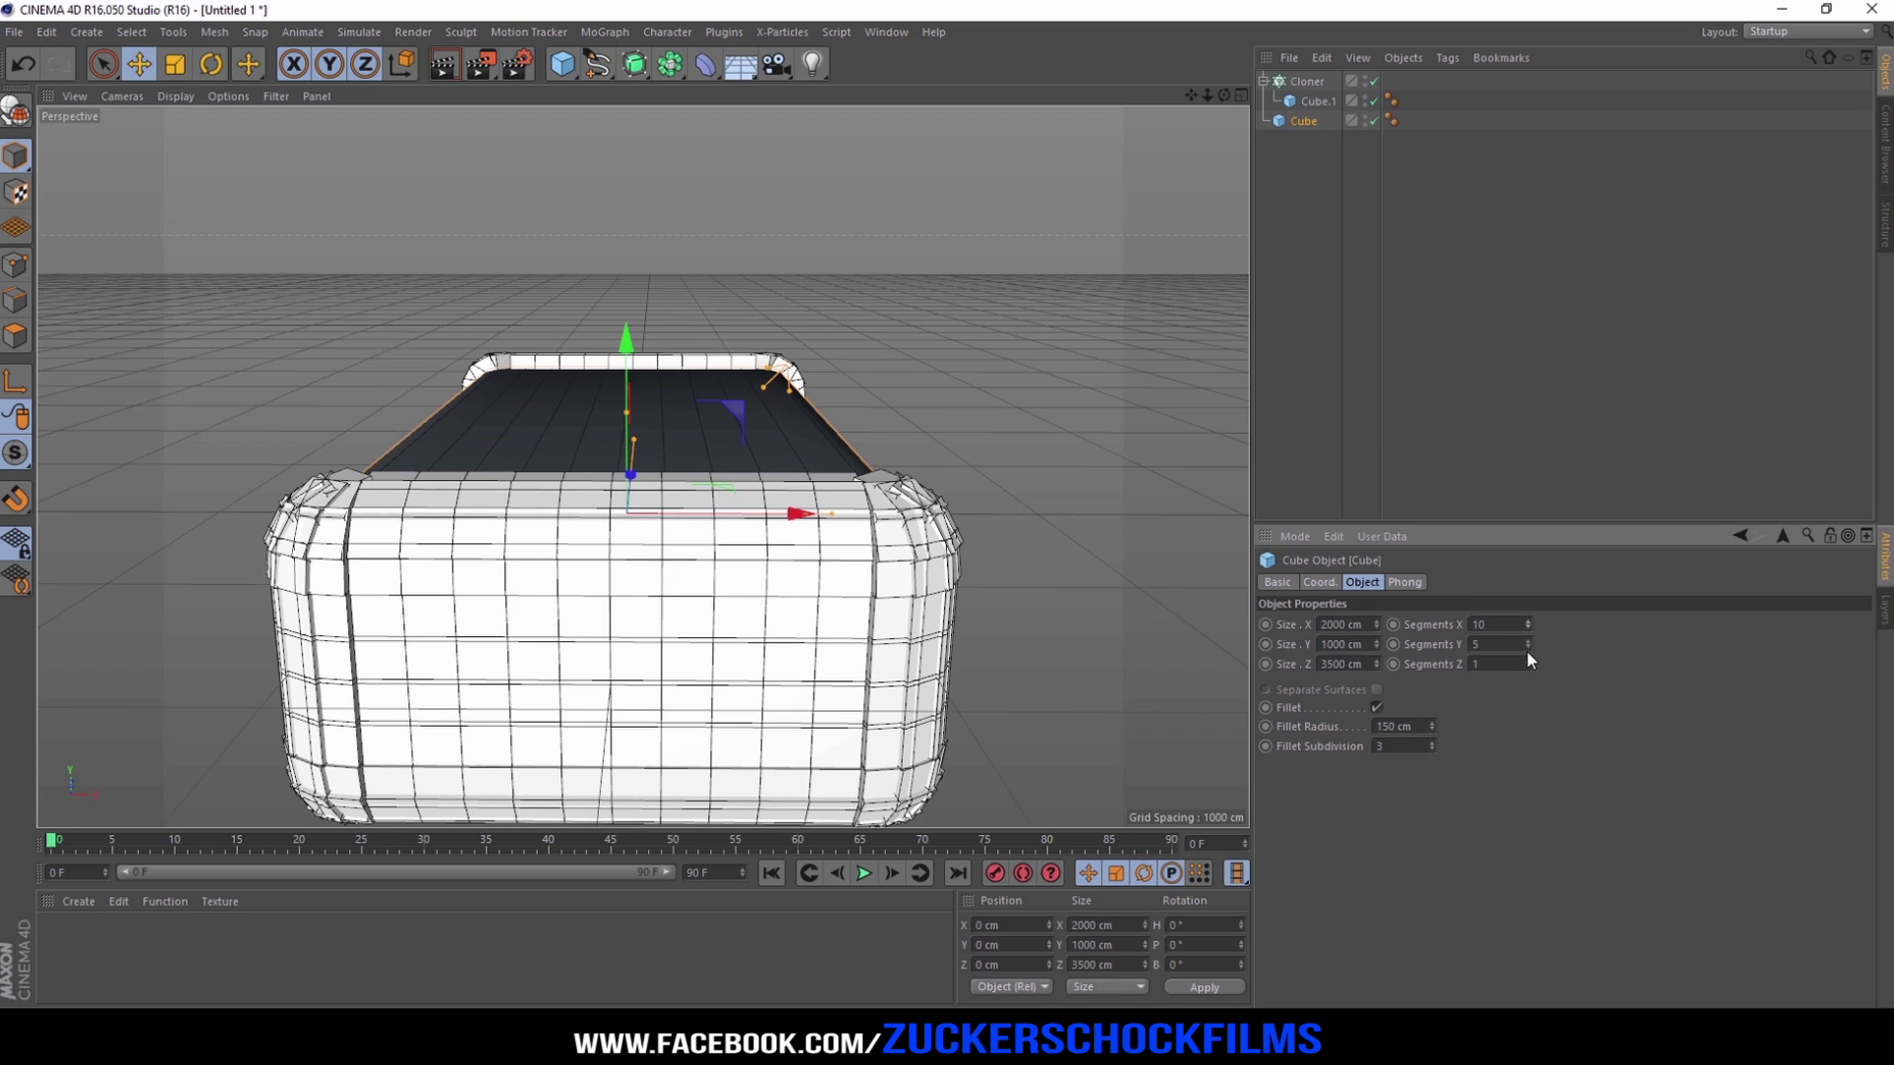
click(1527, 637)
click(1527, 638)
click(1527, 646)
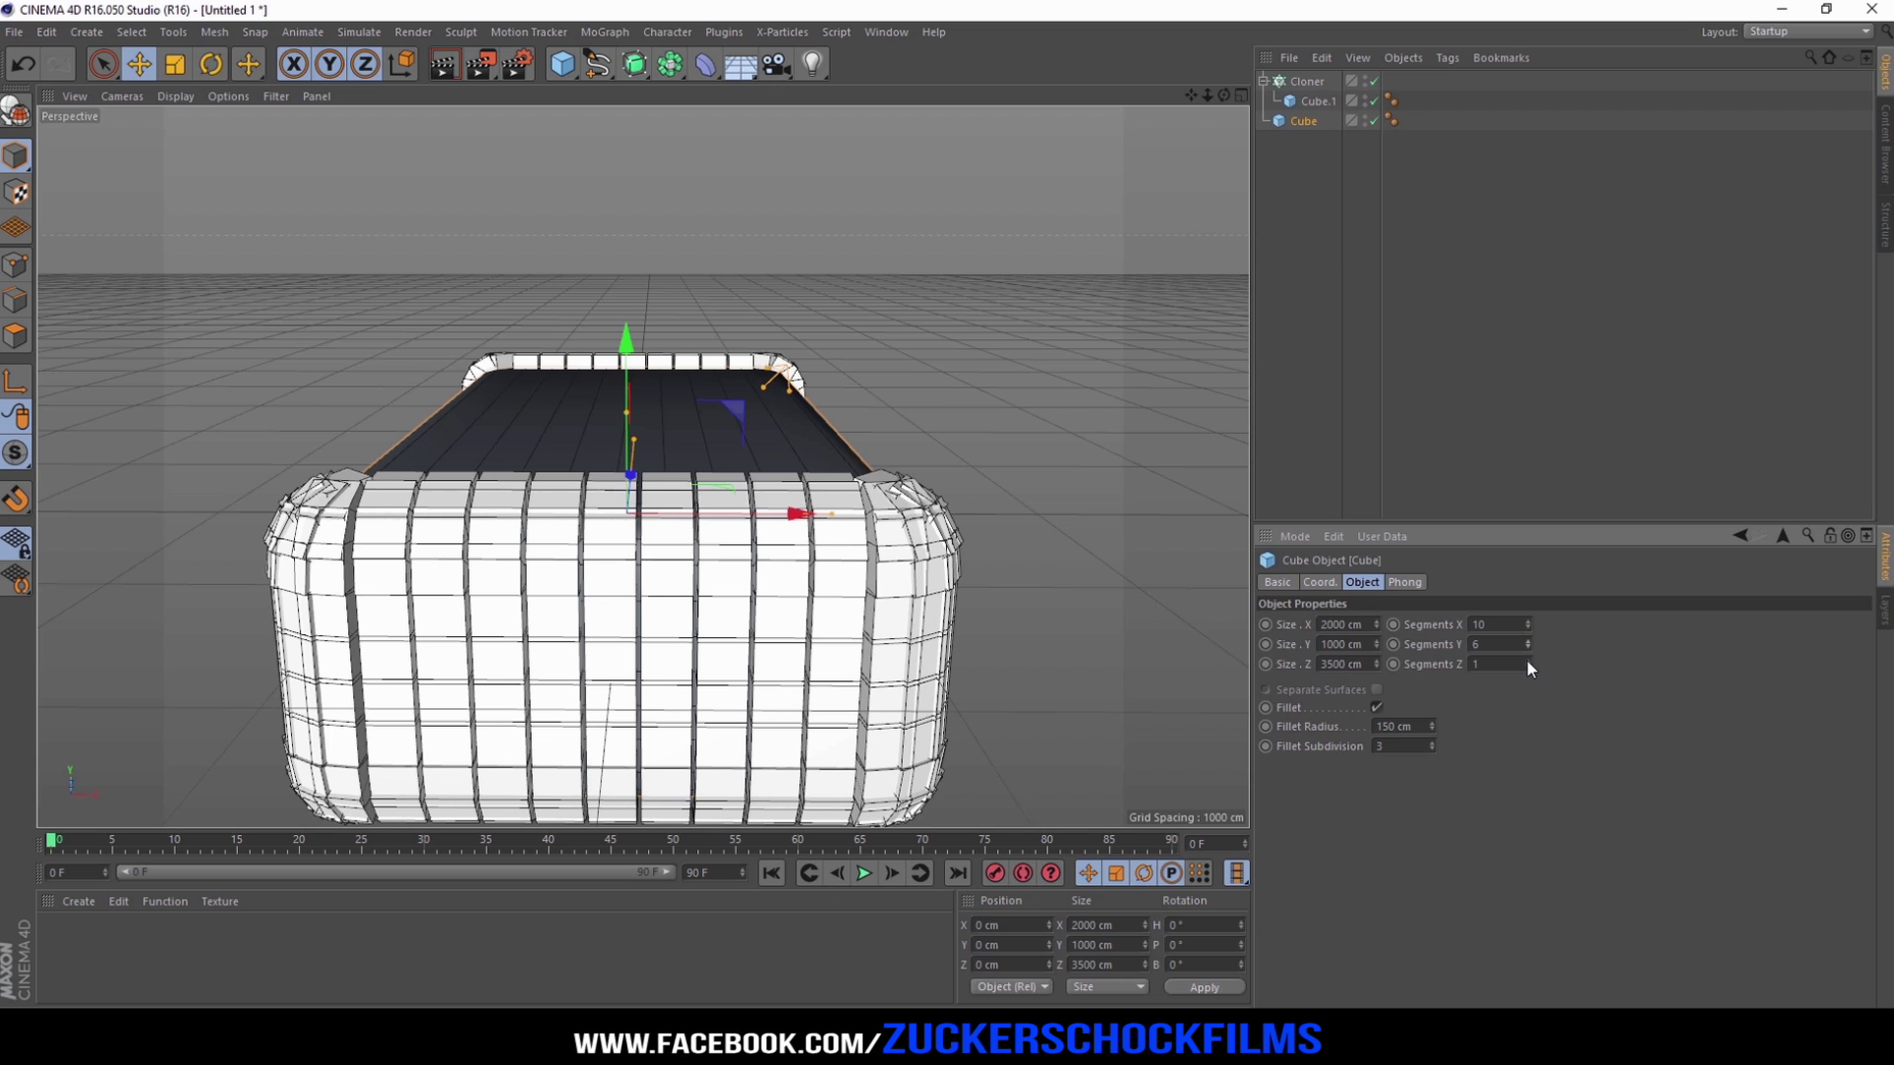
Step: Set the Cube's Z segments to 19 and settle its Y segments at 4
alt+drag(868, 473, 1051, 493)
drag(1526, 664, 1524, 659)
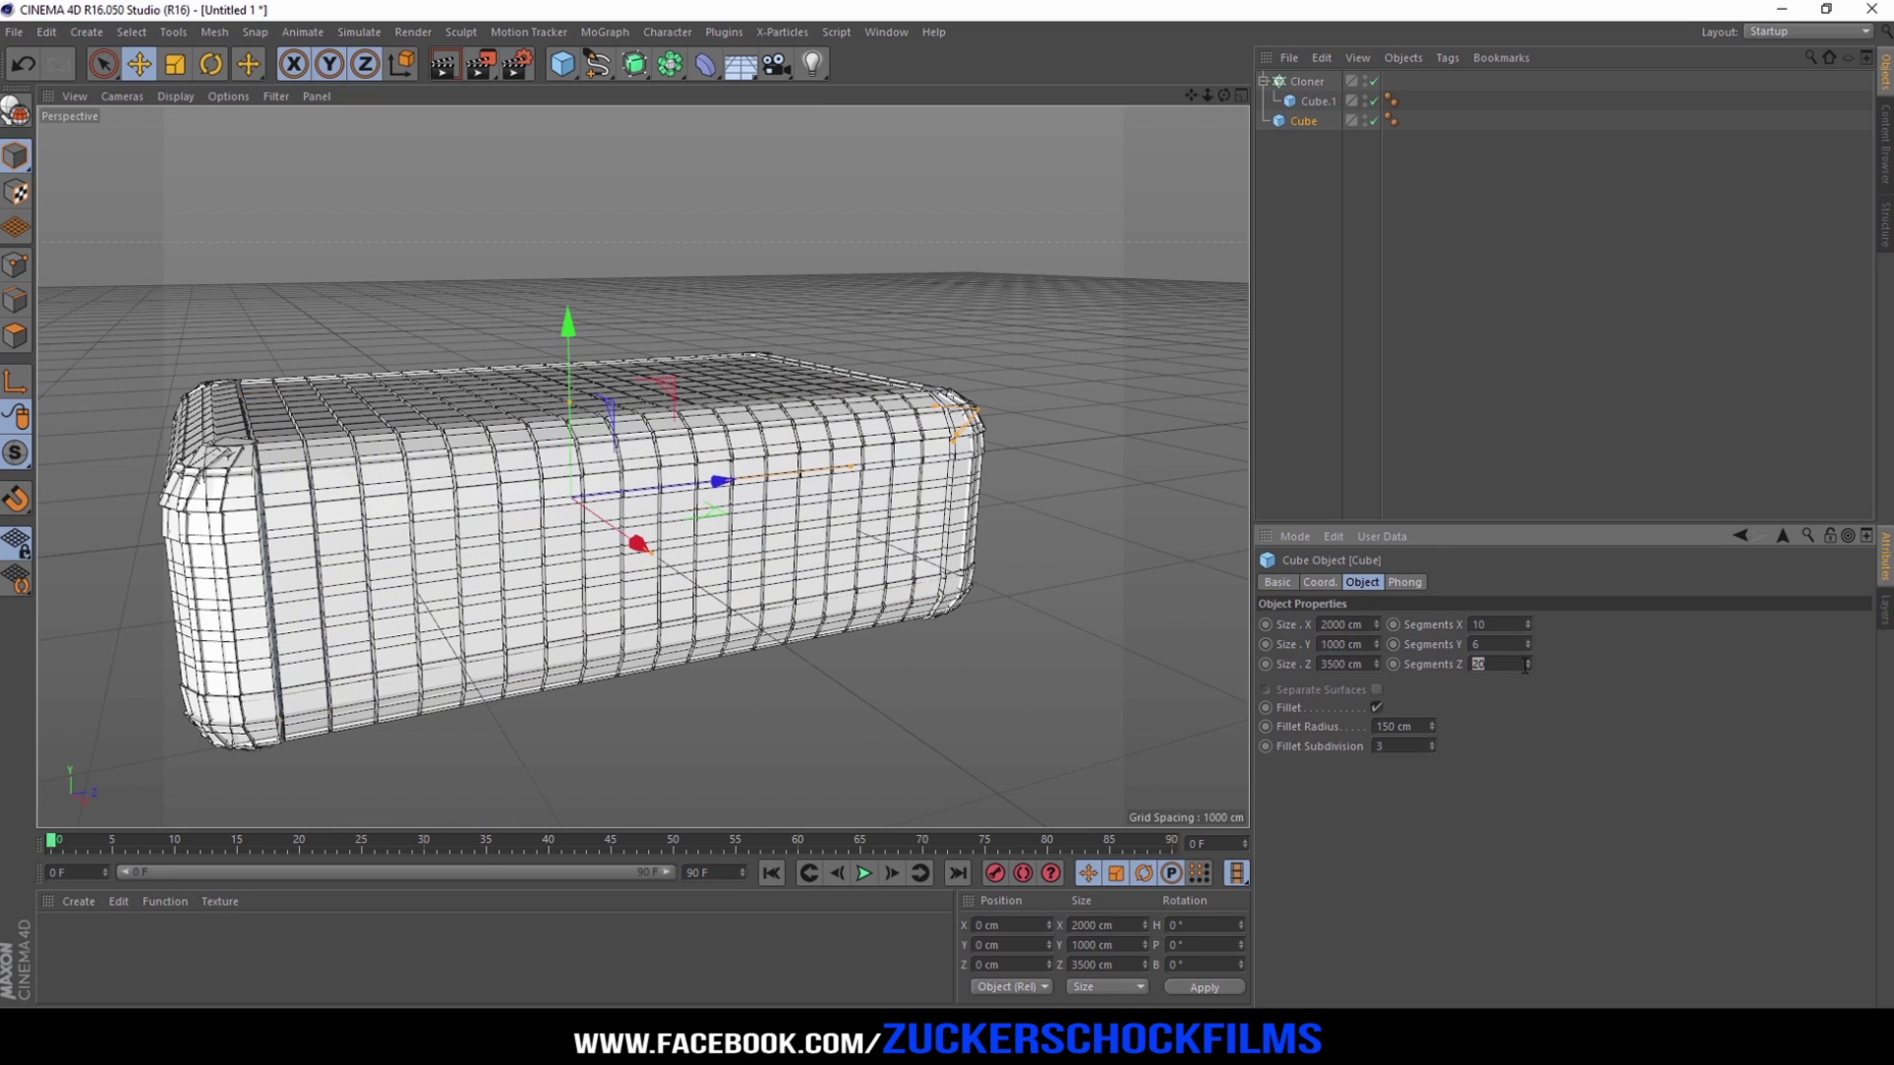
click(1525, 667)
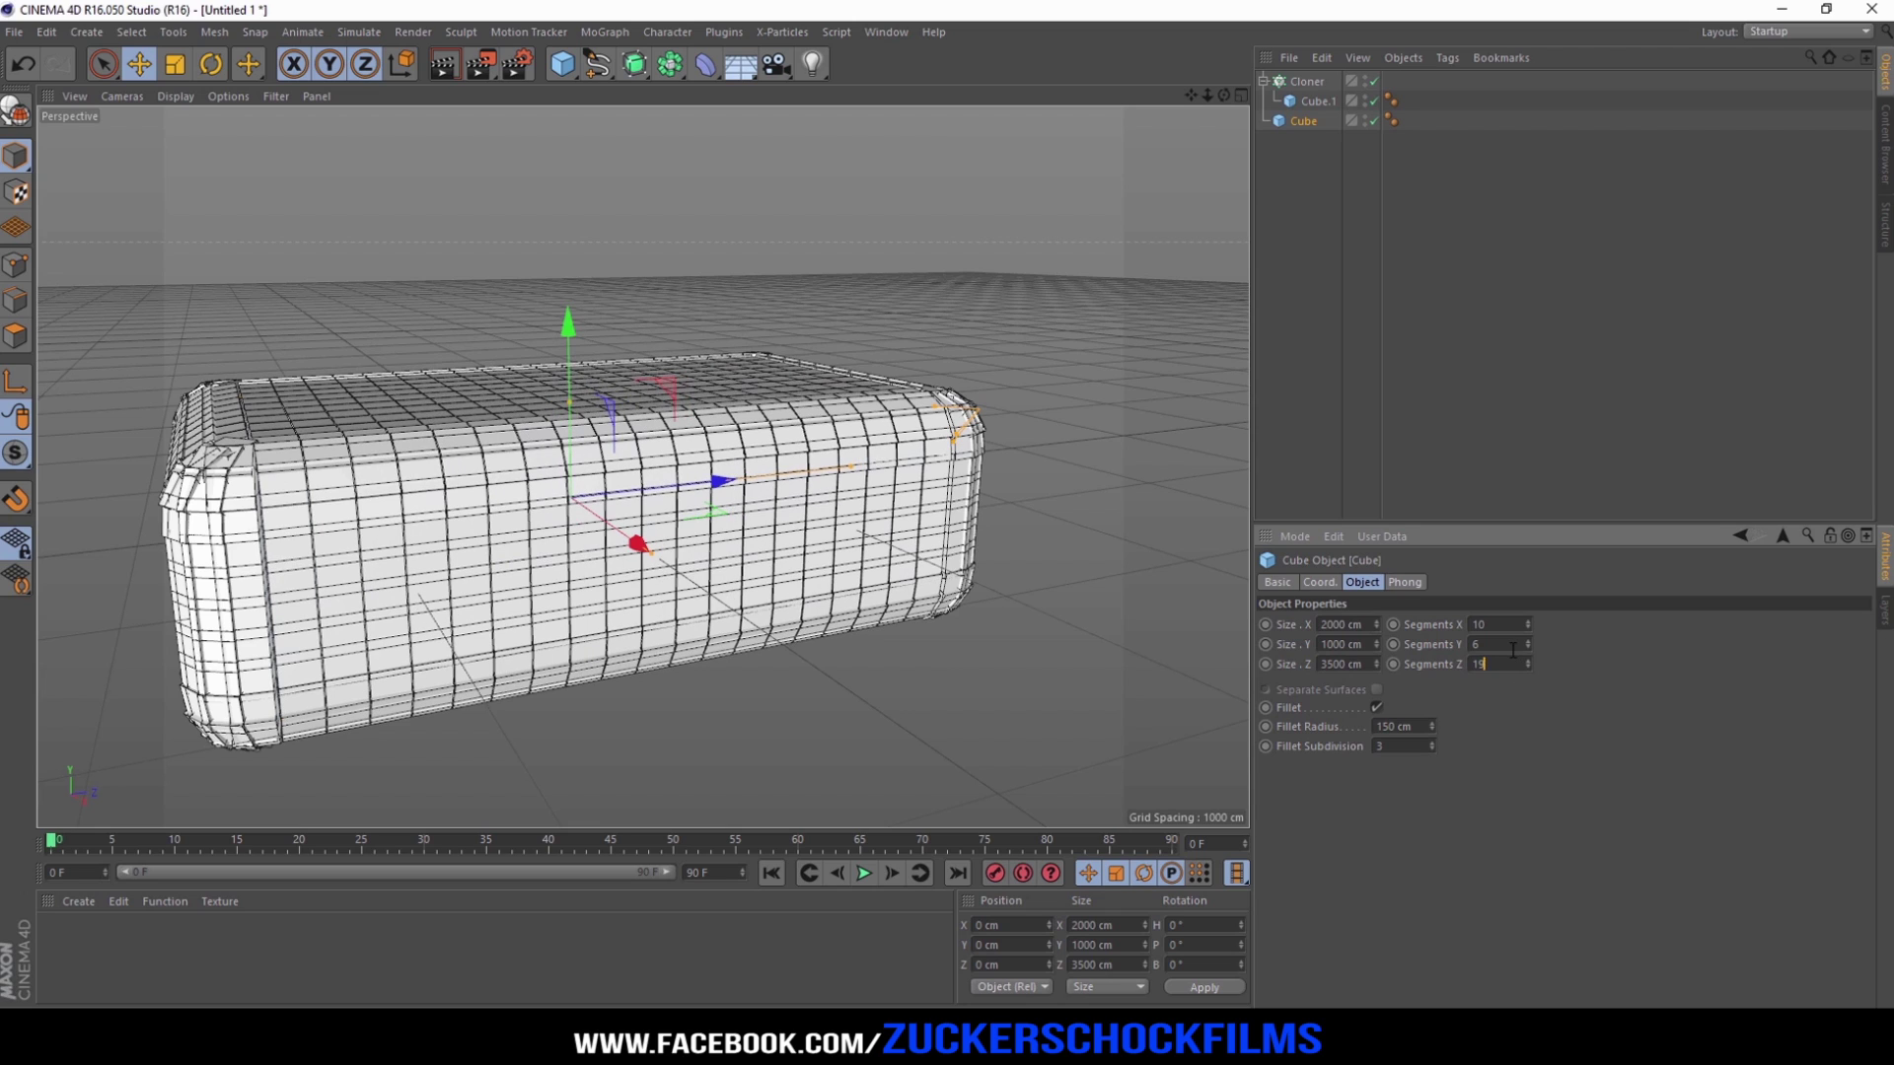
scroll(1514, 649, down, 1)
key(Return)
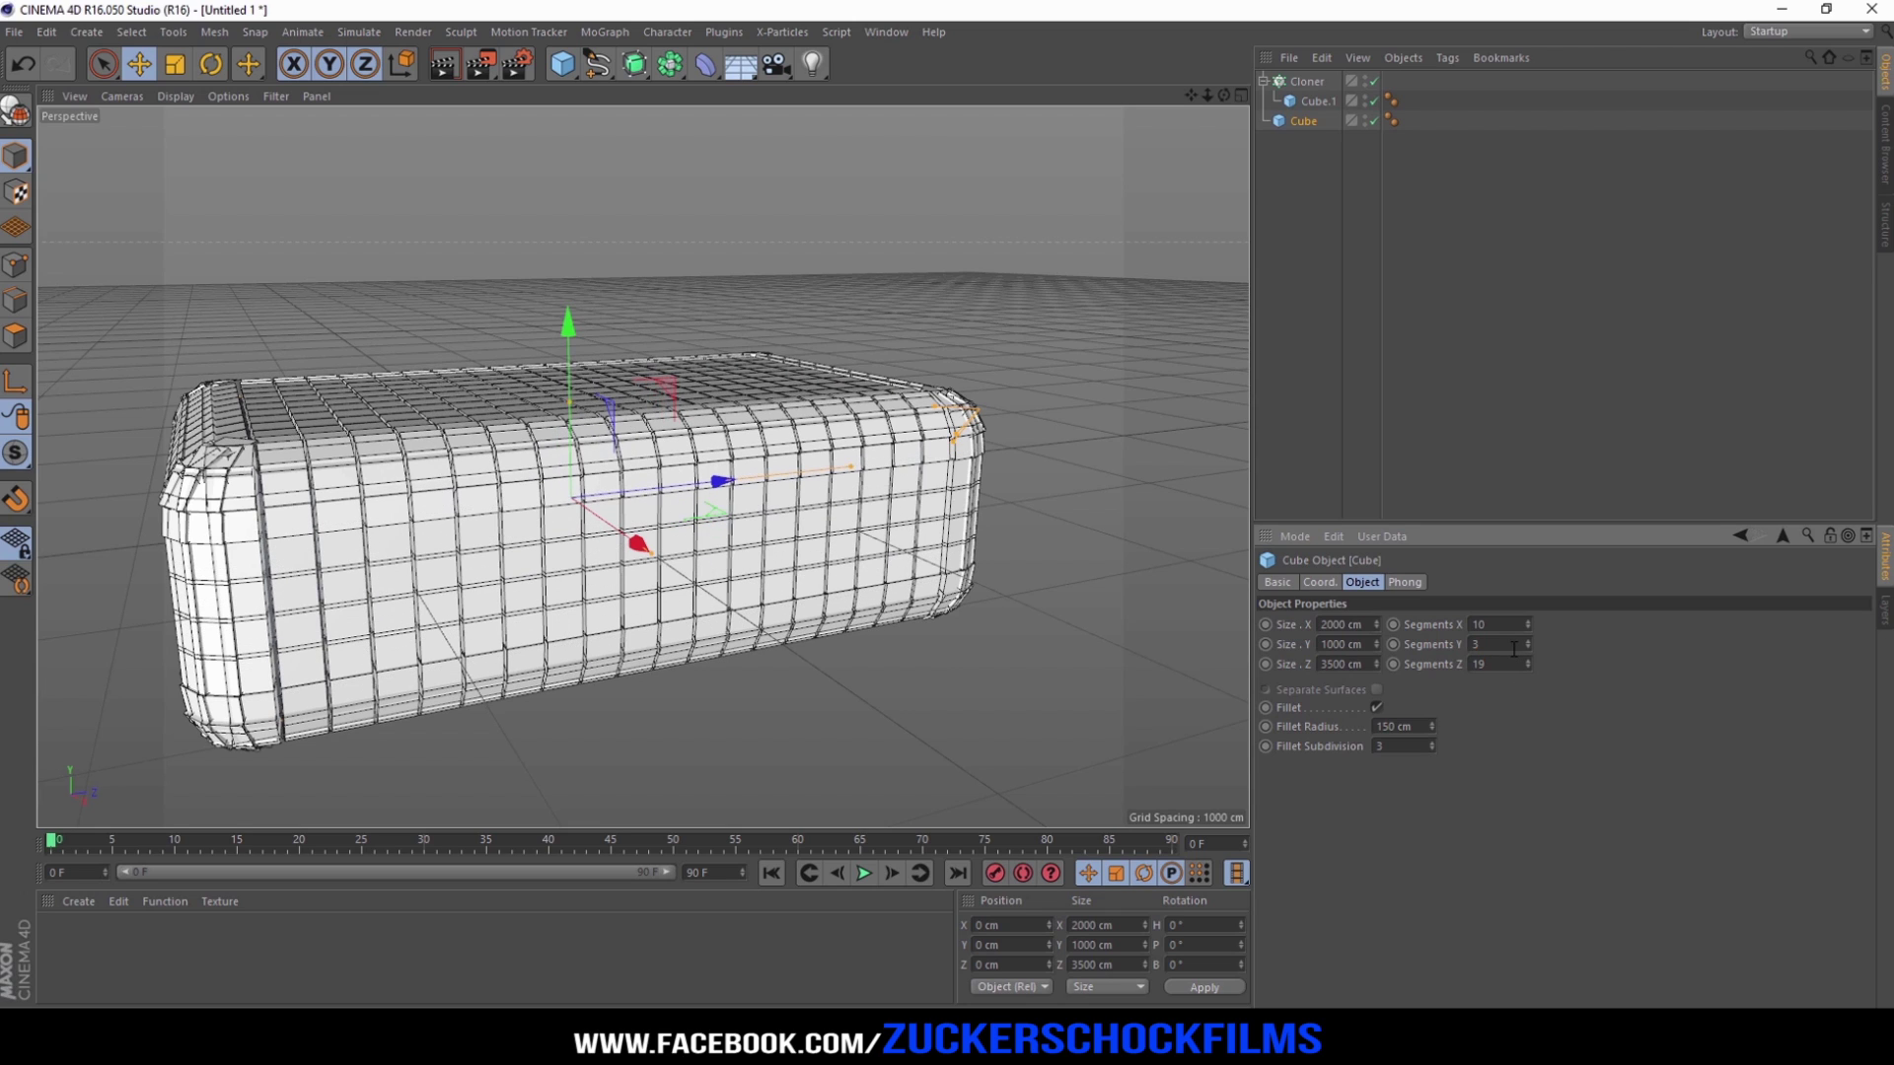
scroll(1514, 649, up, 1)
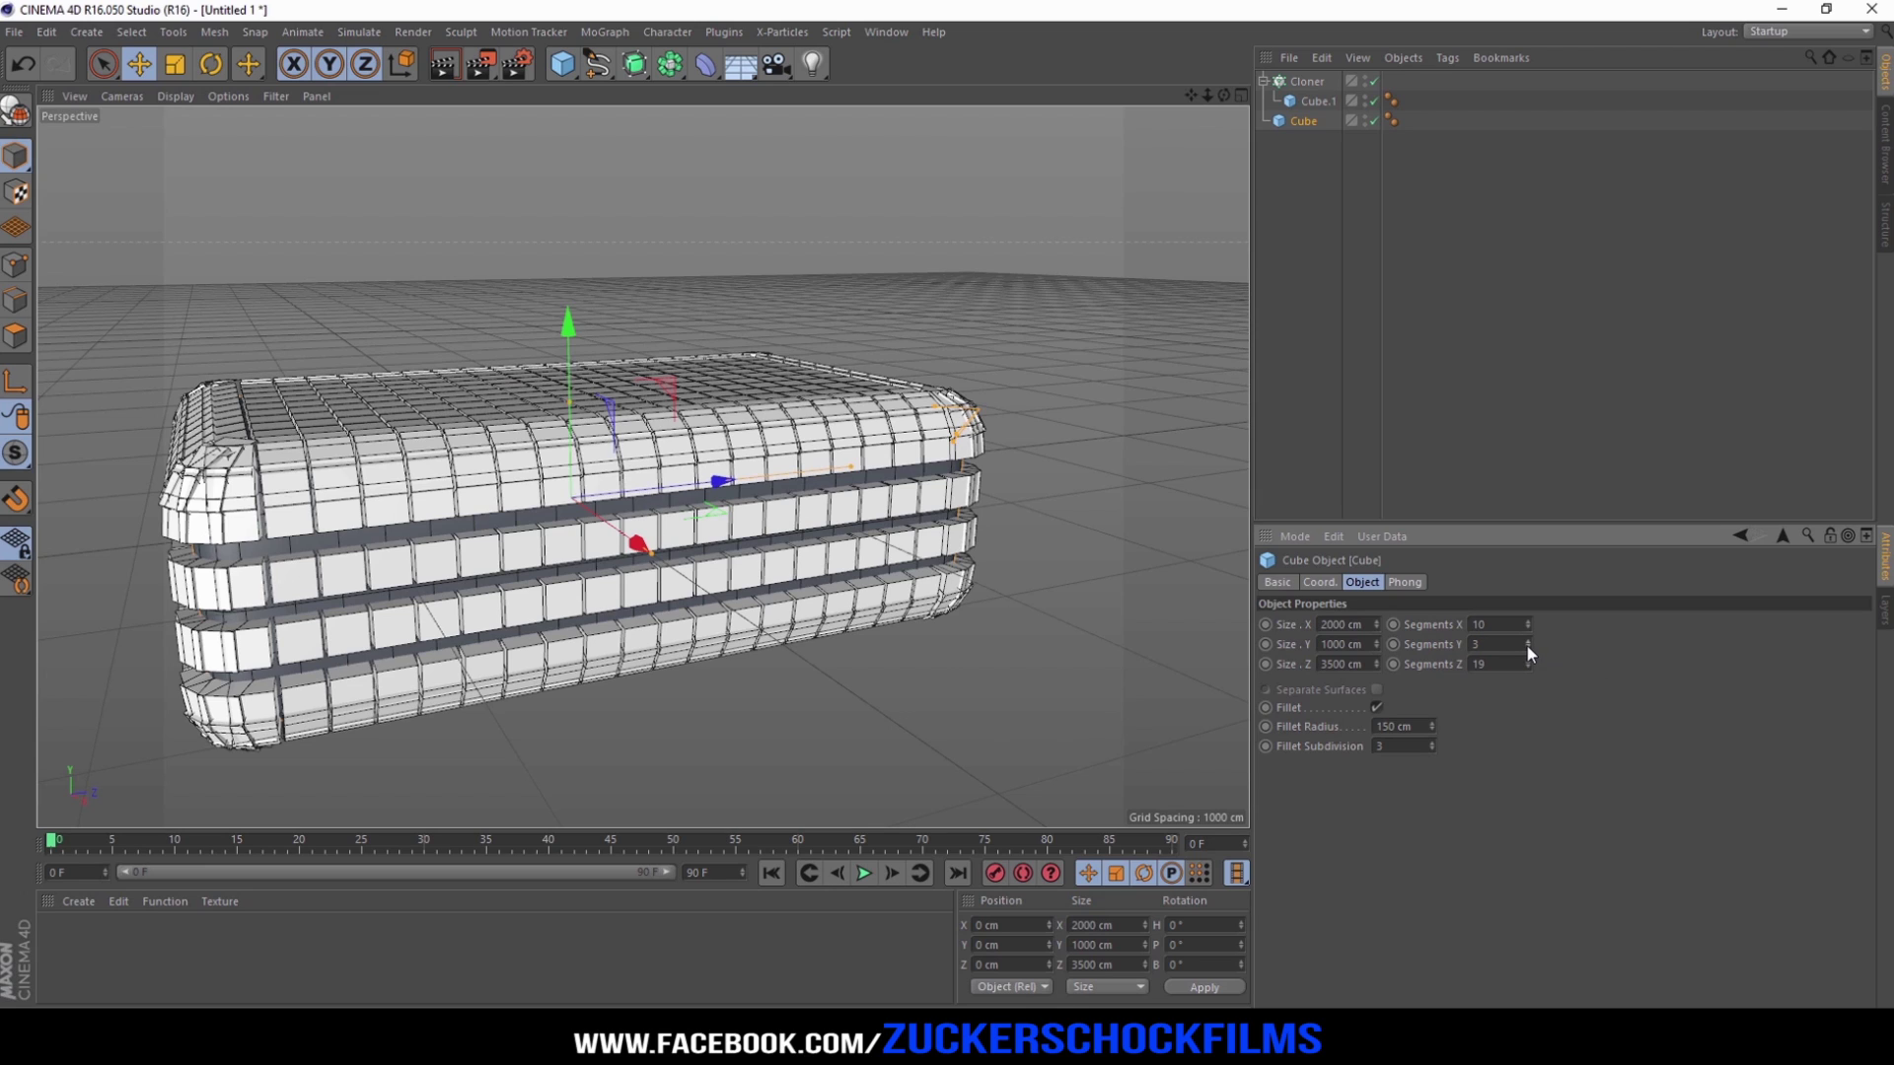
scroll(1527, 647, up, 1)
click(1306, 84)
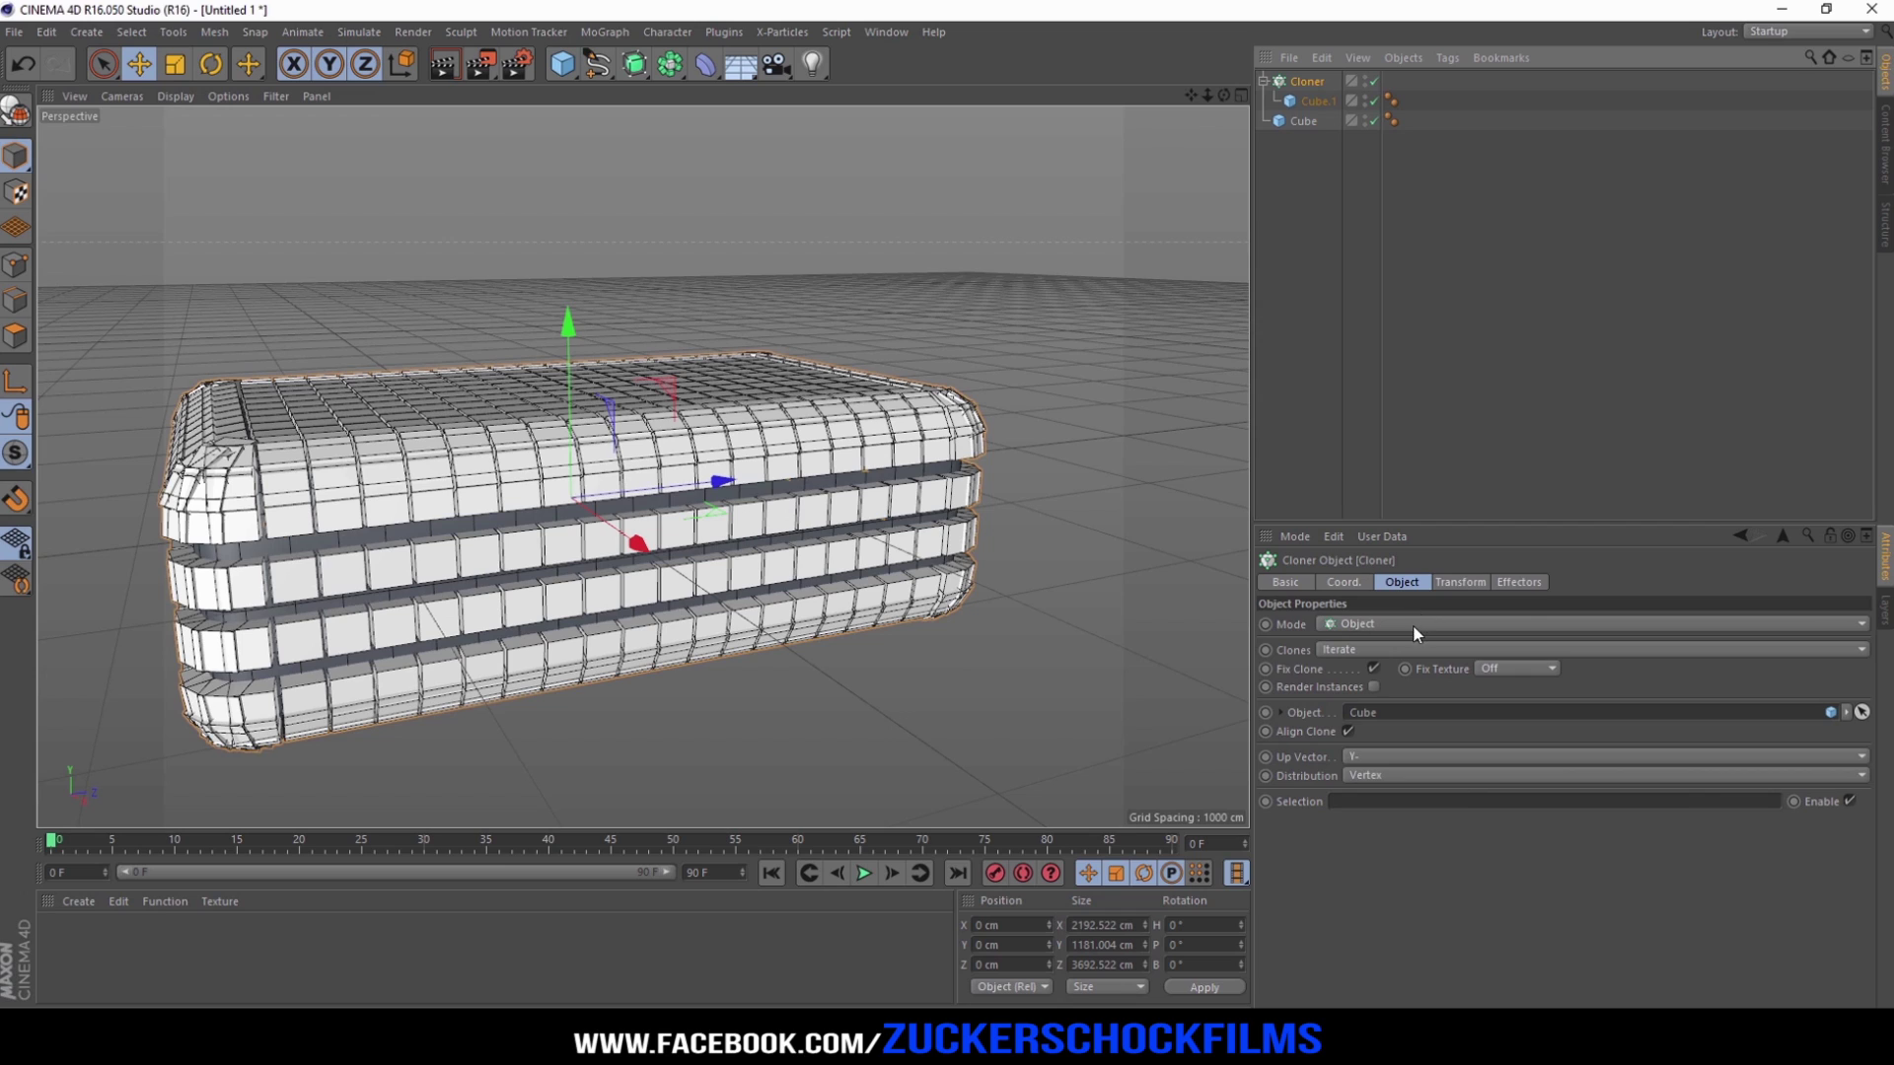
Step: Enable Render Instances on the Cloner and zoom the view inside the Cube's interior
click(1372, 688)
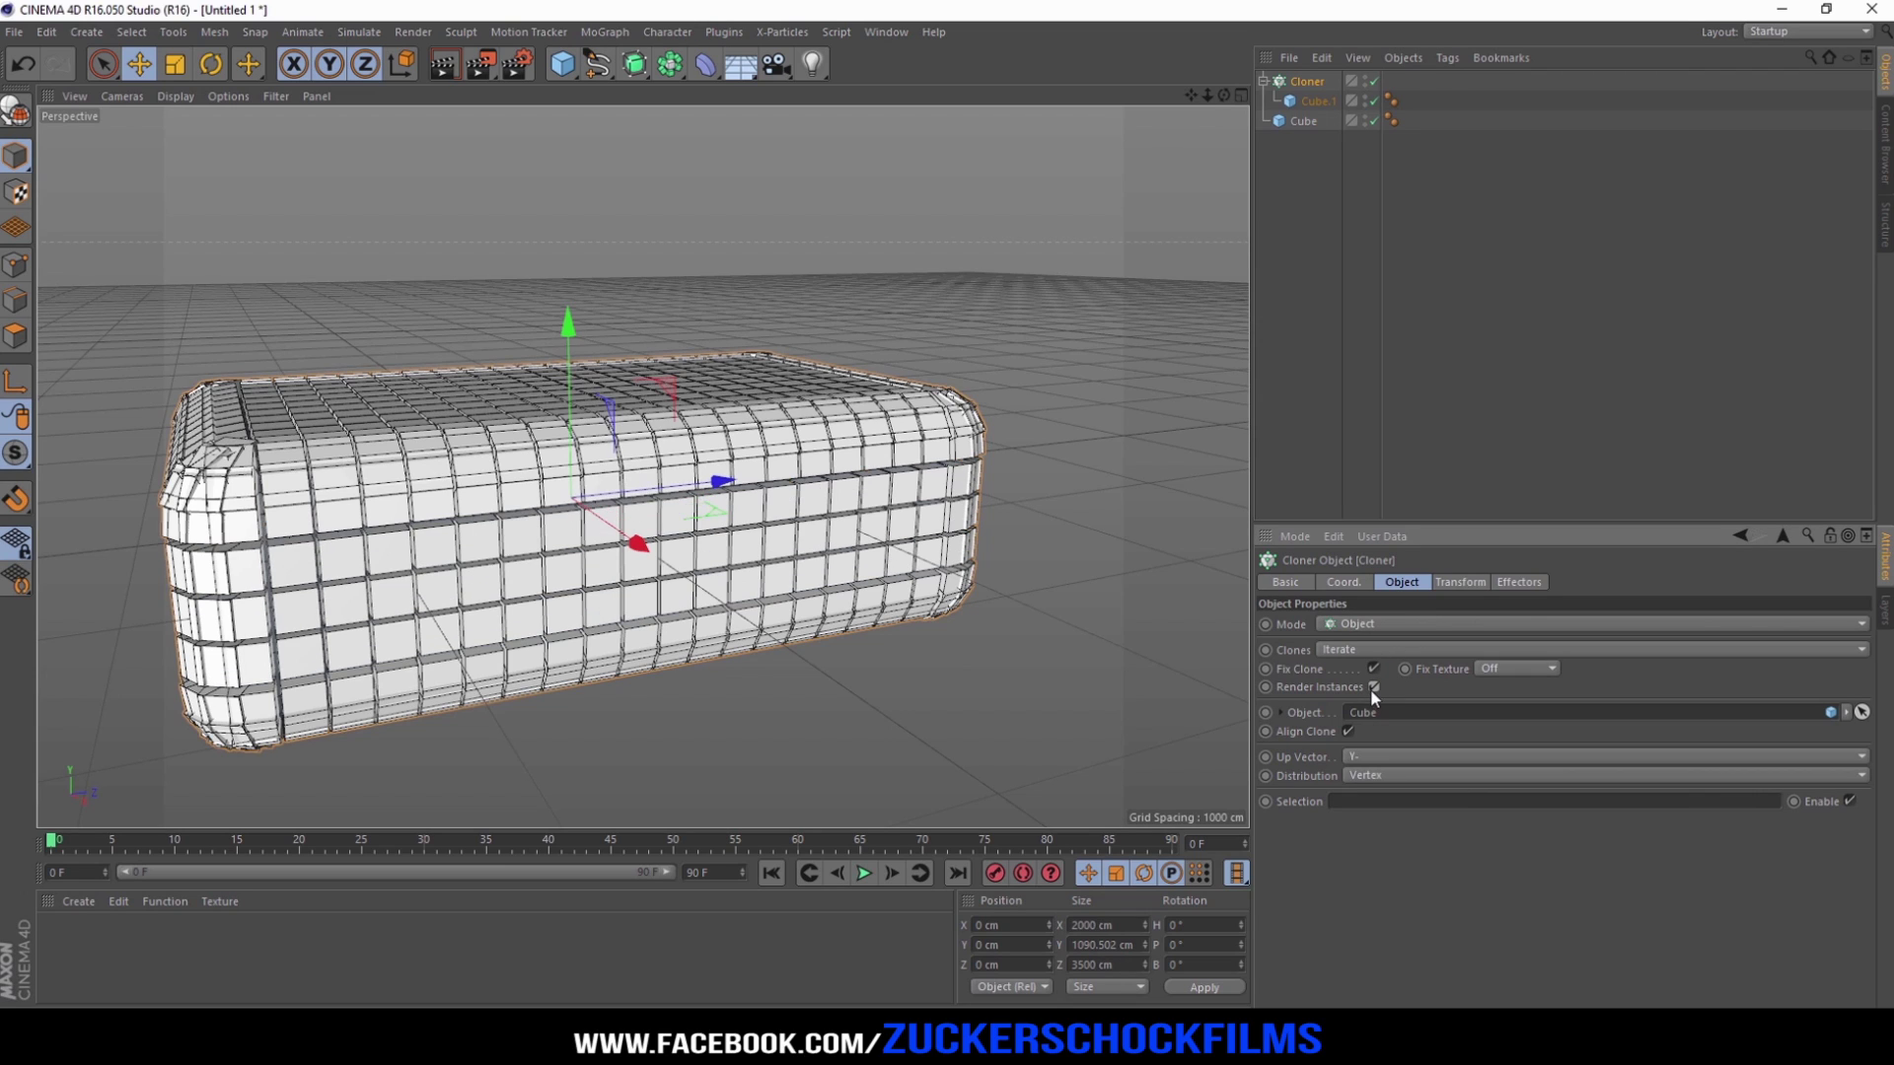
click(1302, 122)
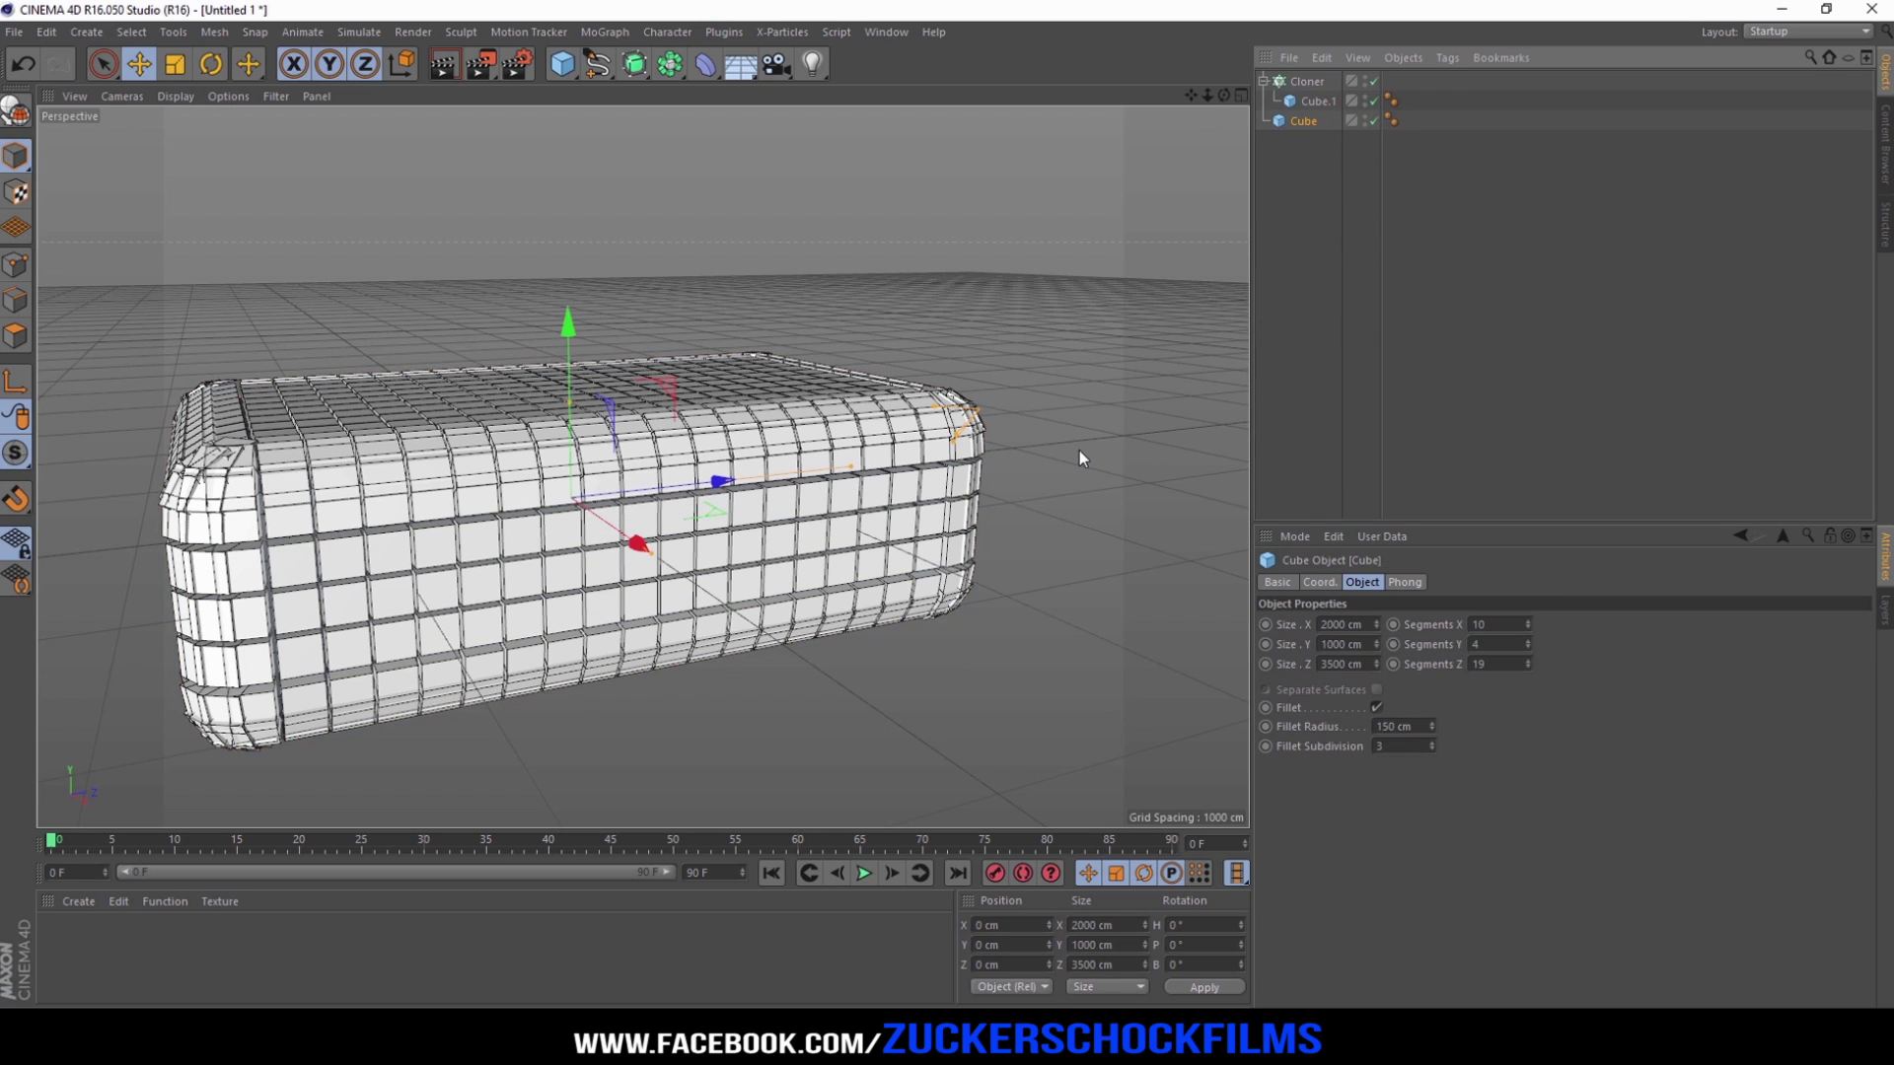
scroll(998, 535, up, 8)
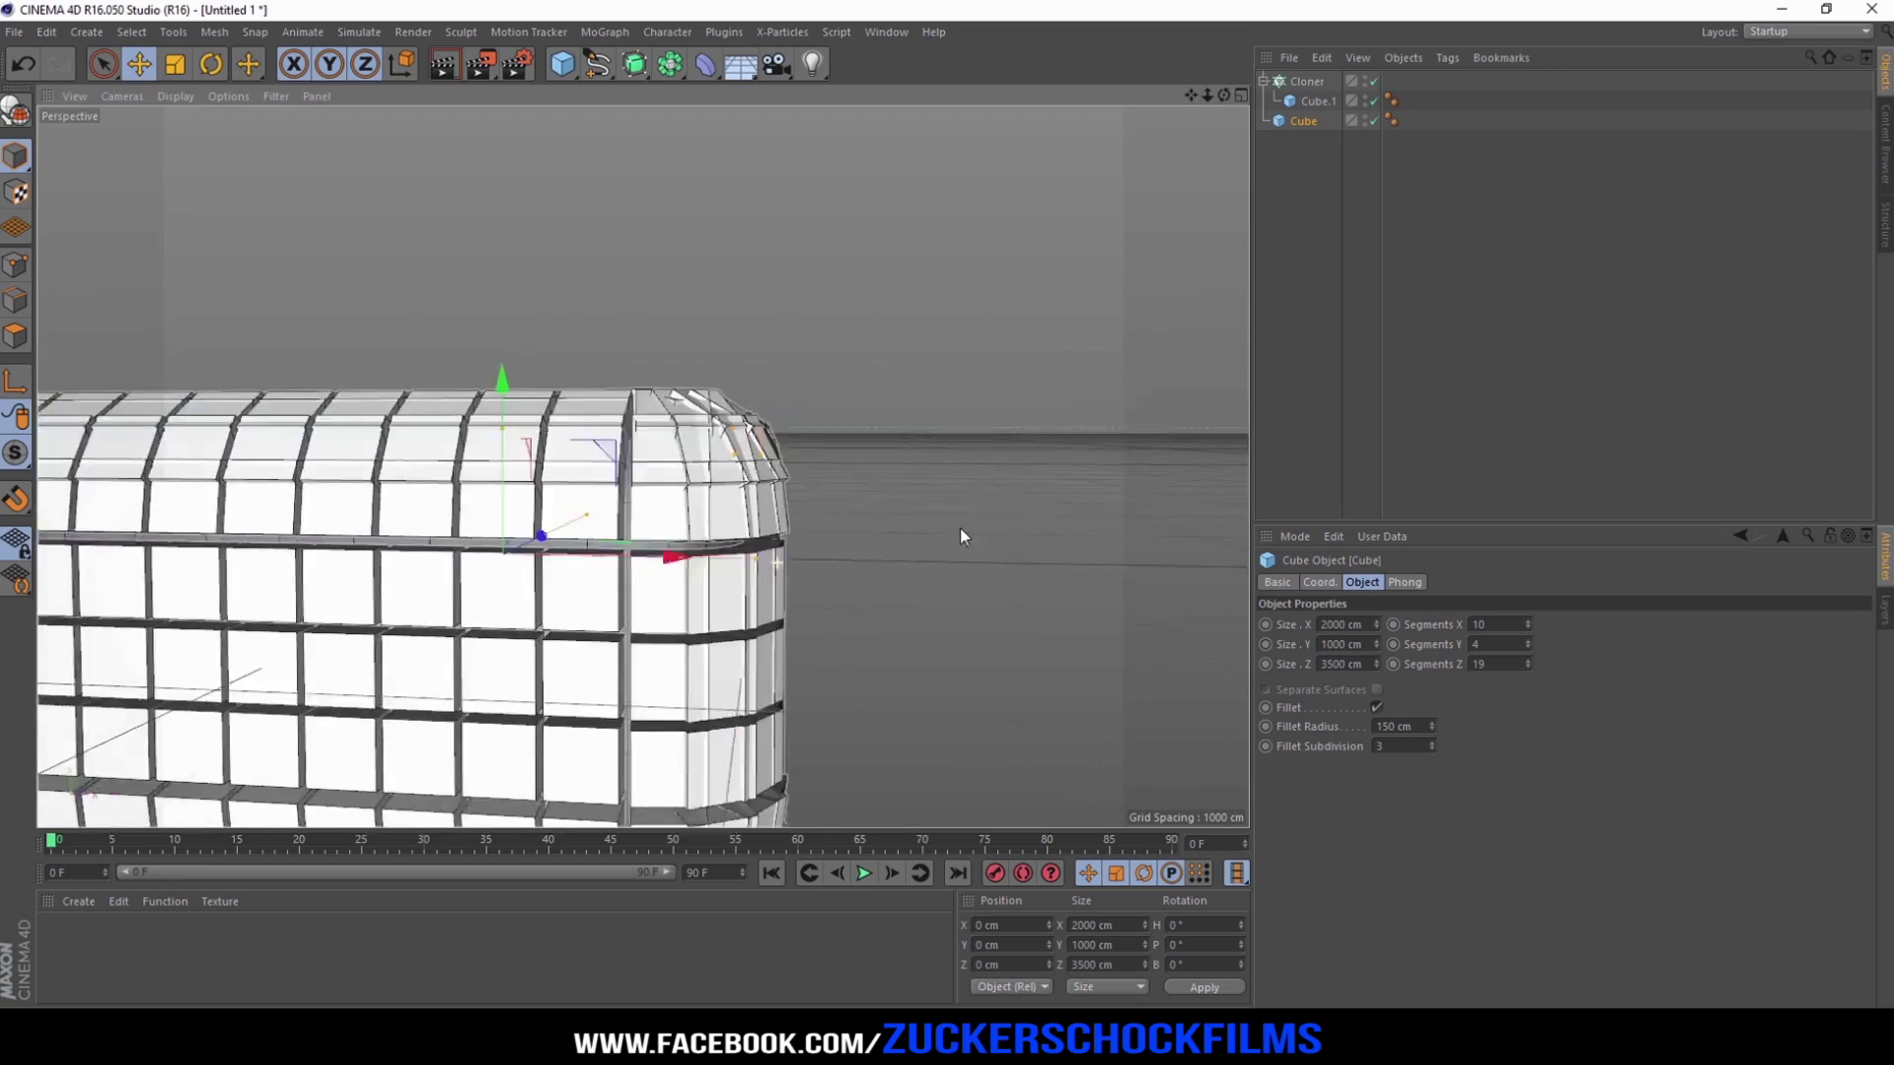
scroll(983, 539, up, 8)
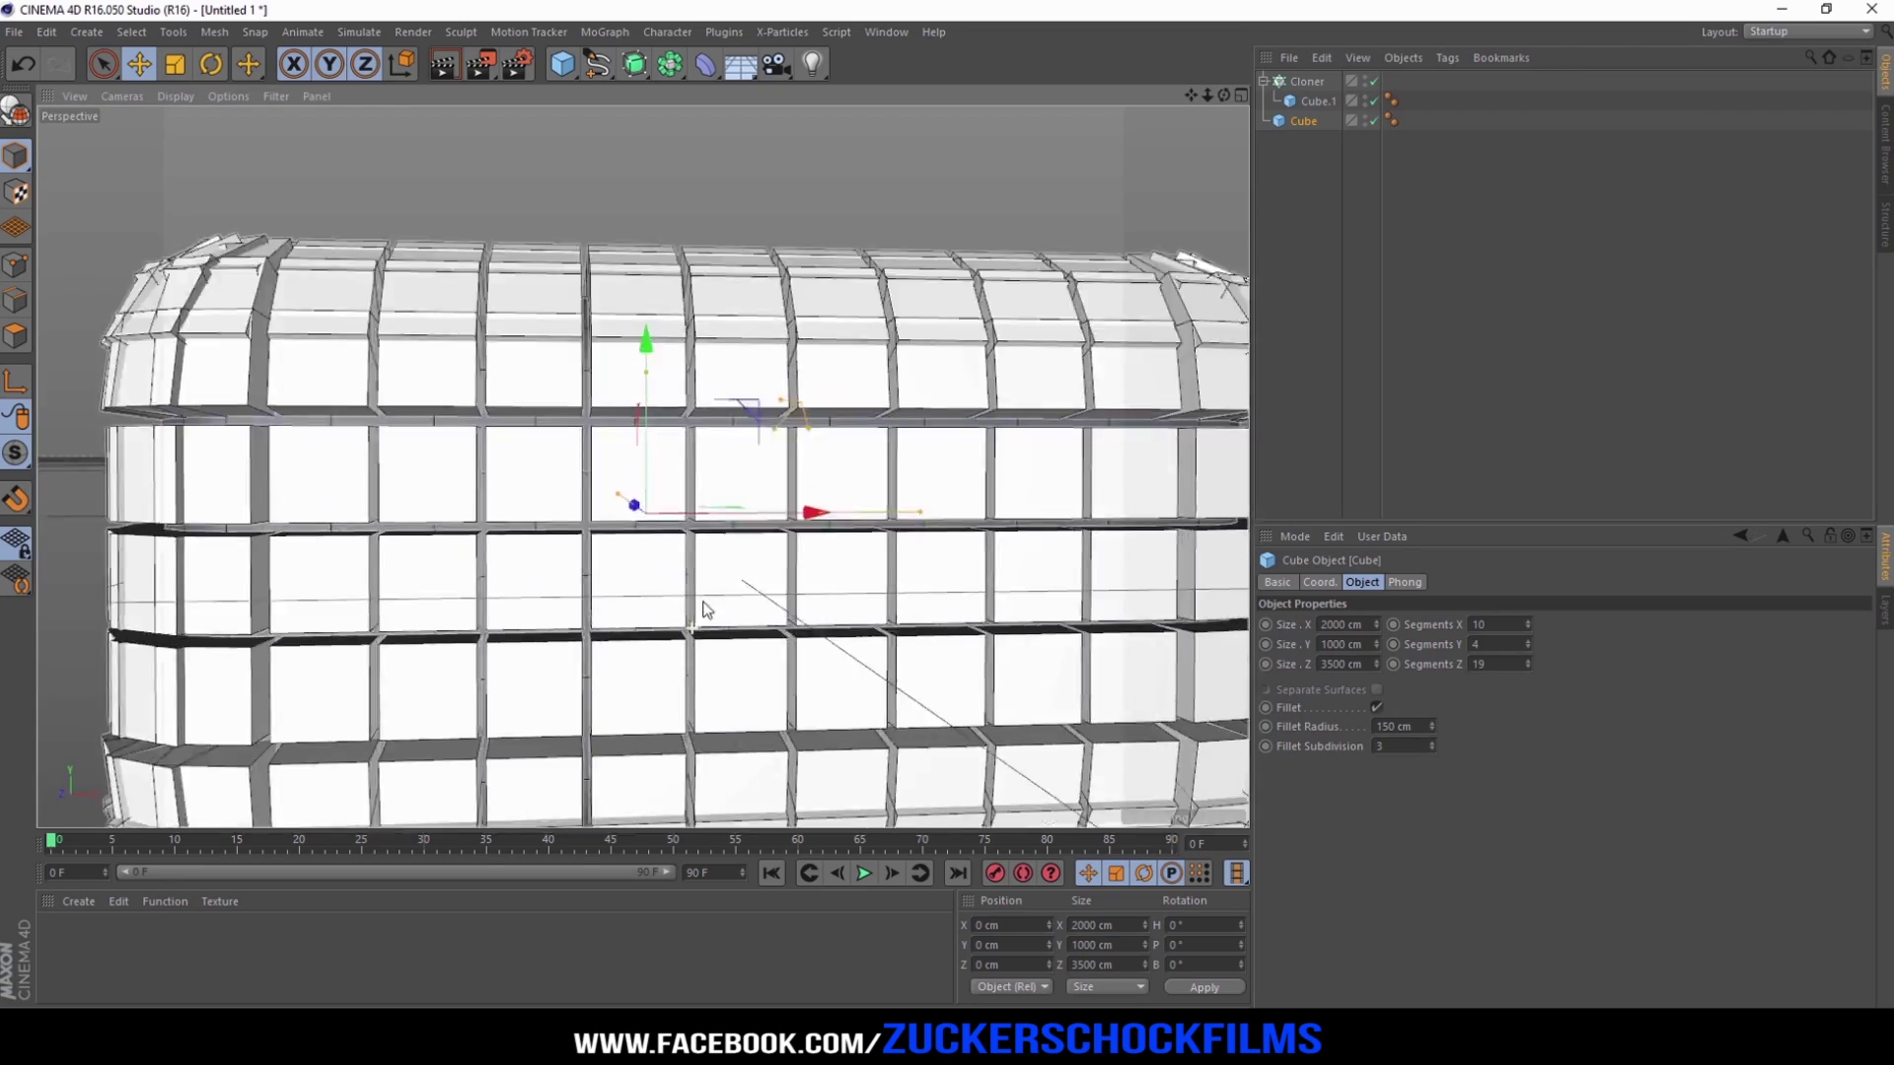
scroll(807, 575, up, 5)
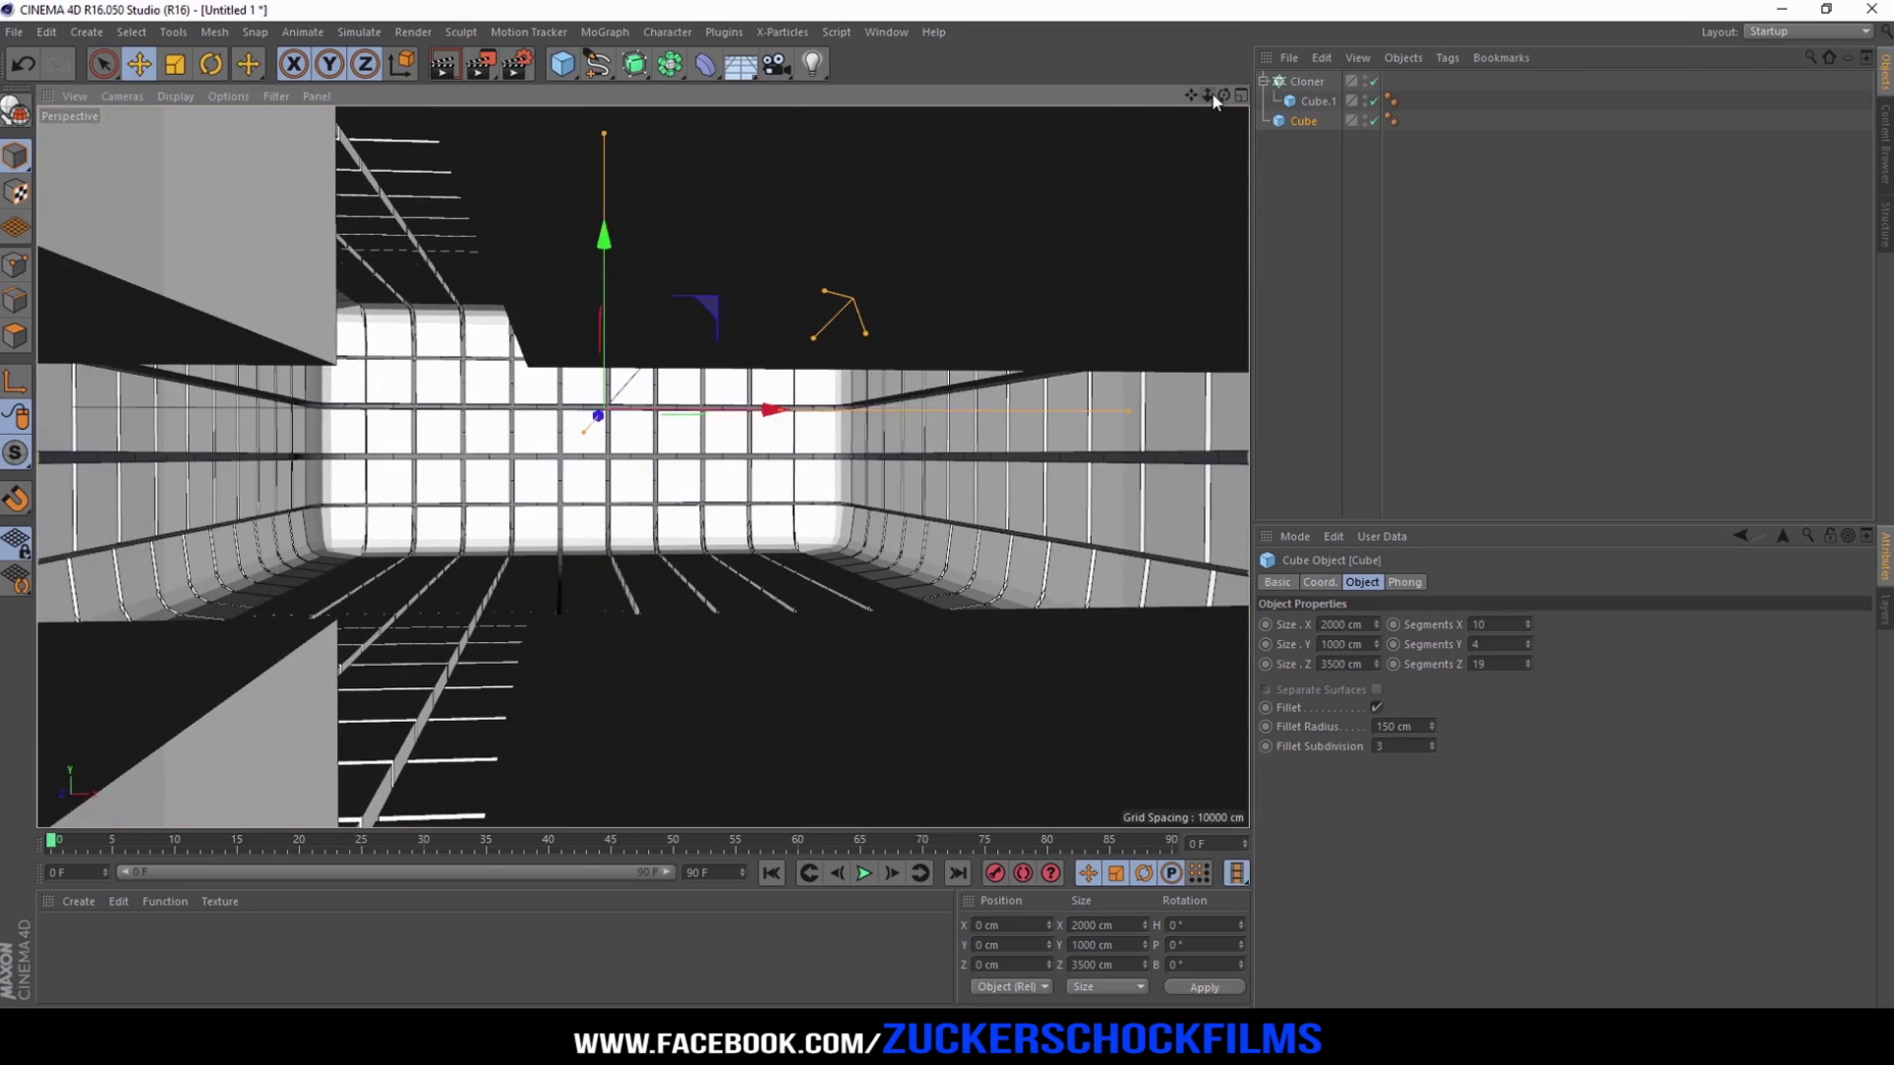
scroll(690, 591, down, 3)
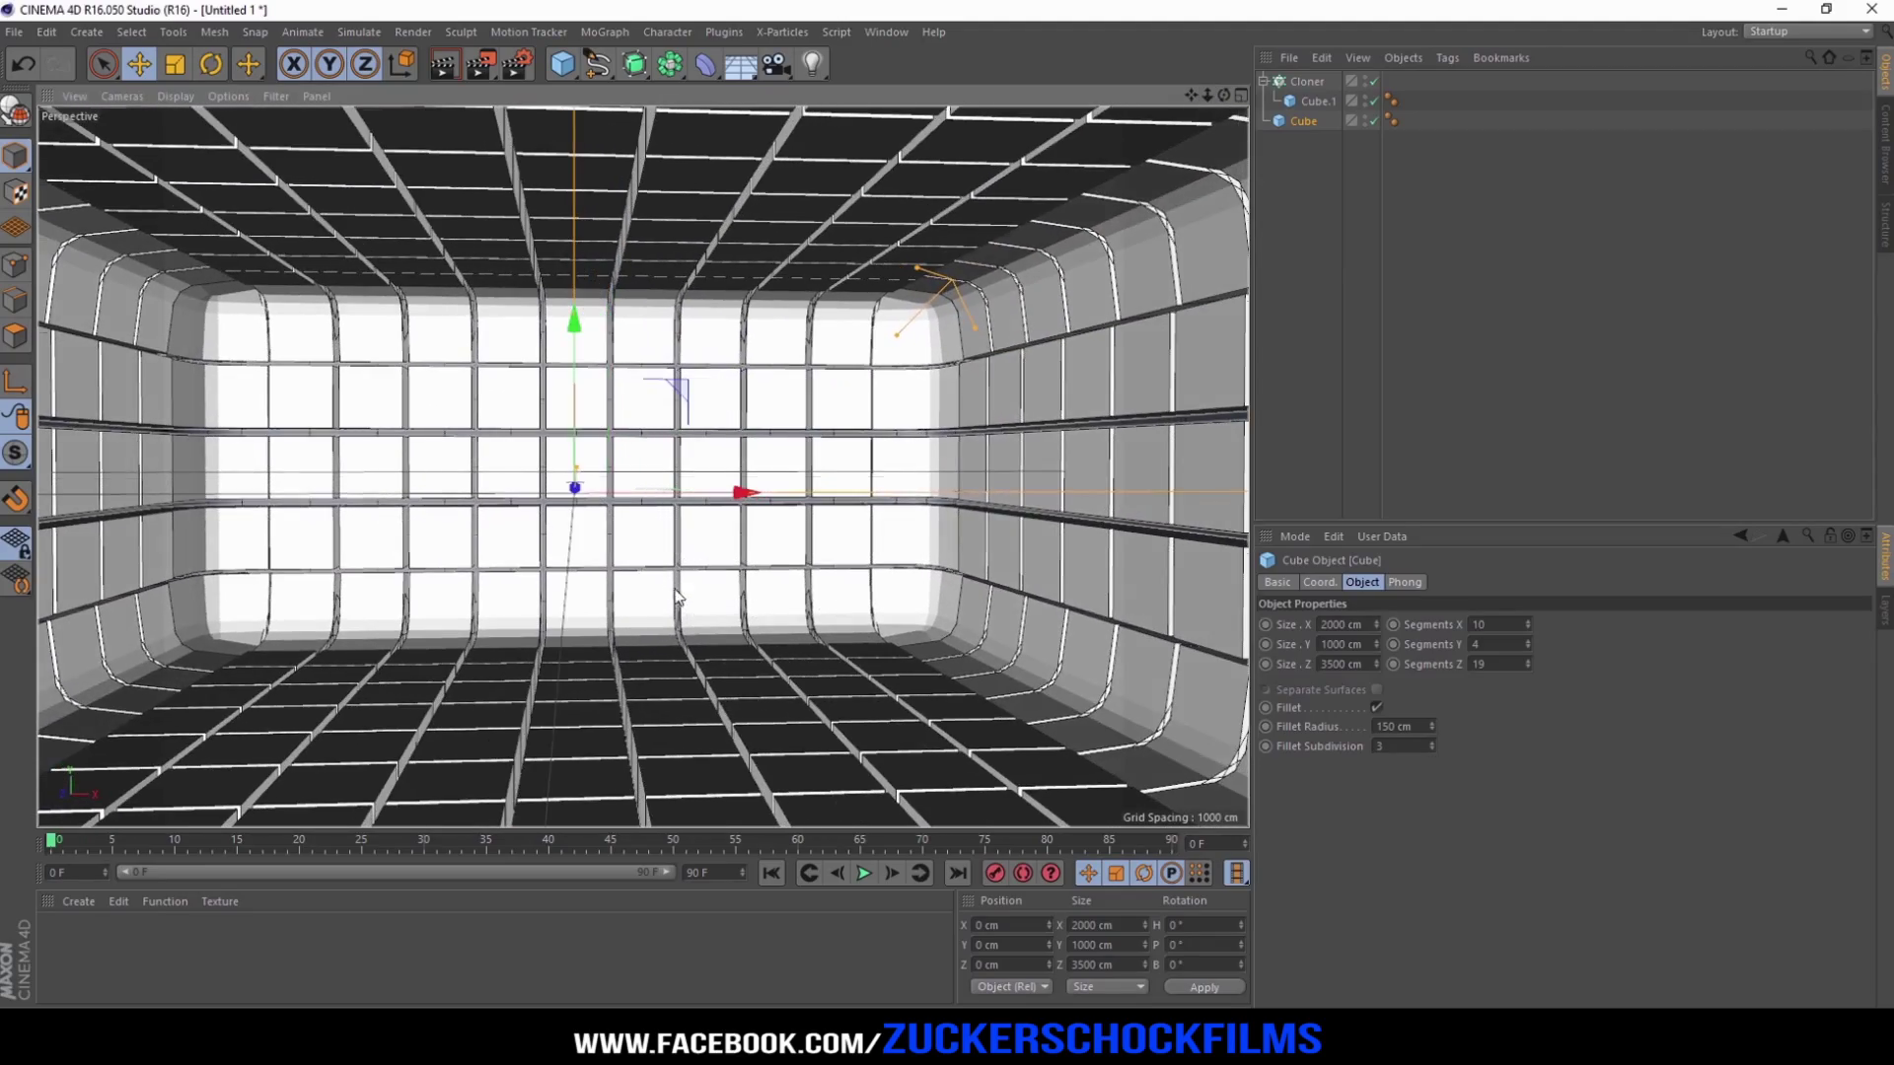
scroll(675, 604, down, 4)
scroll(671, 603, up, 3)
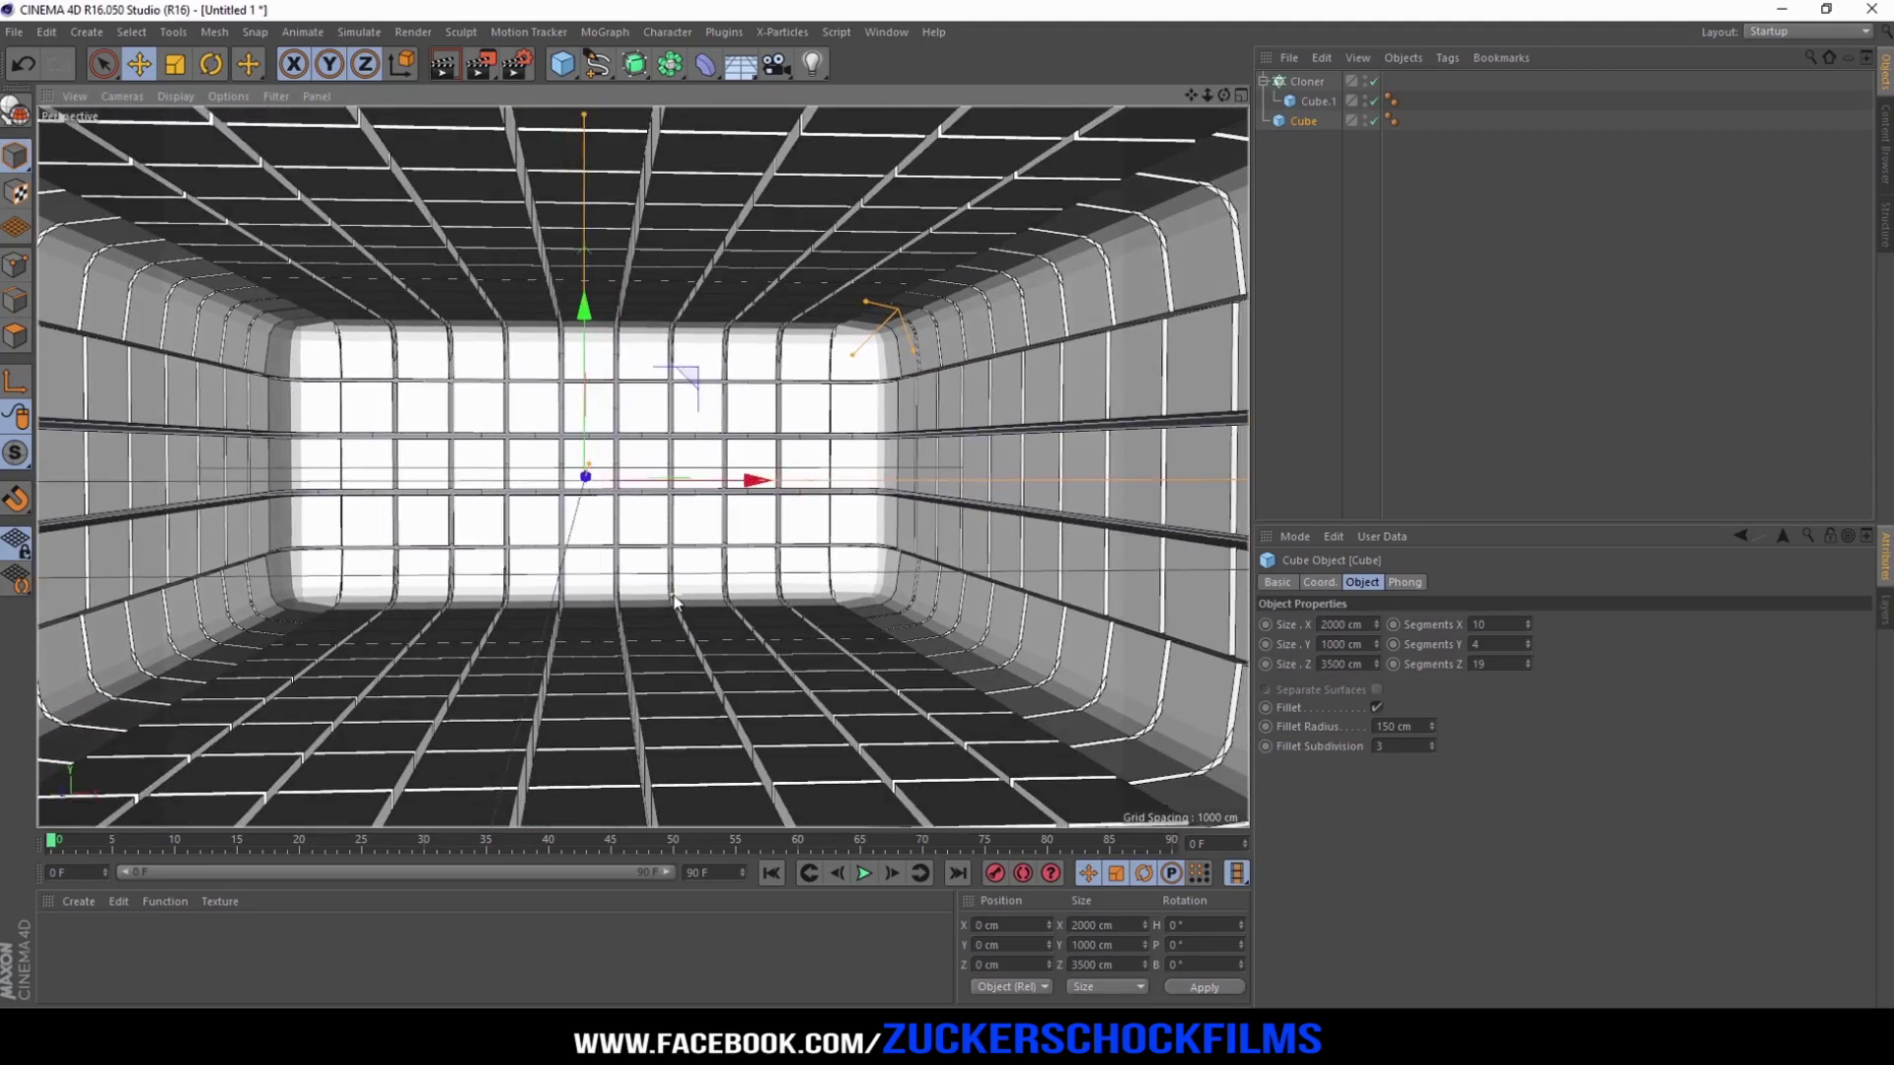
scroll(677, 612, down, 2)
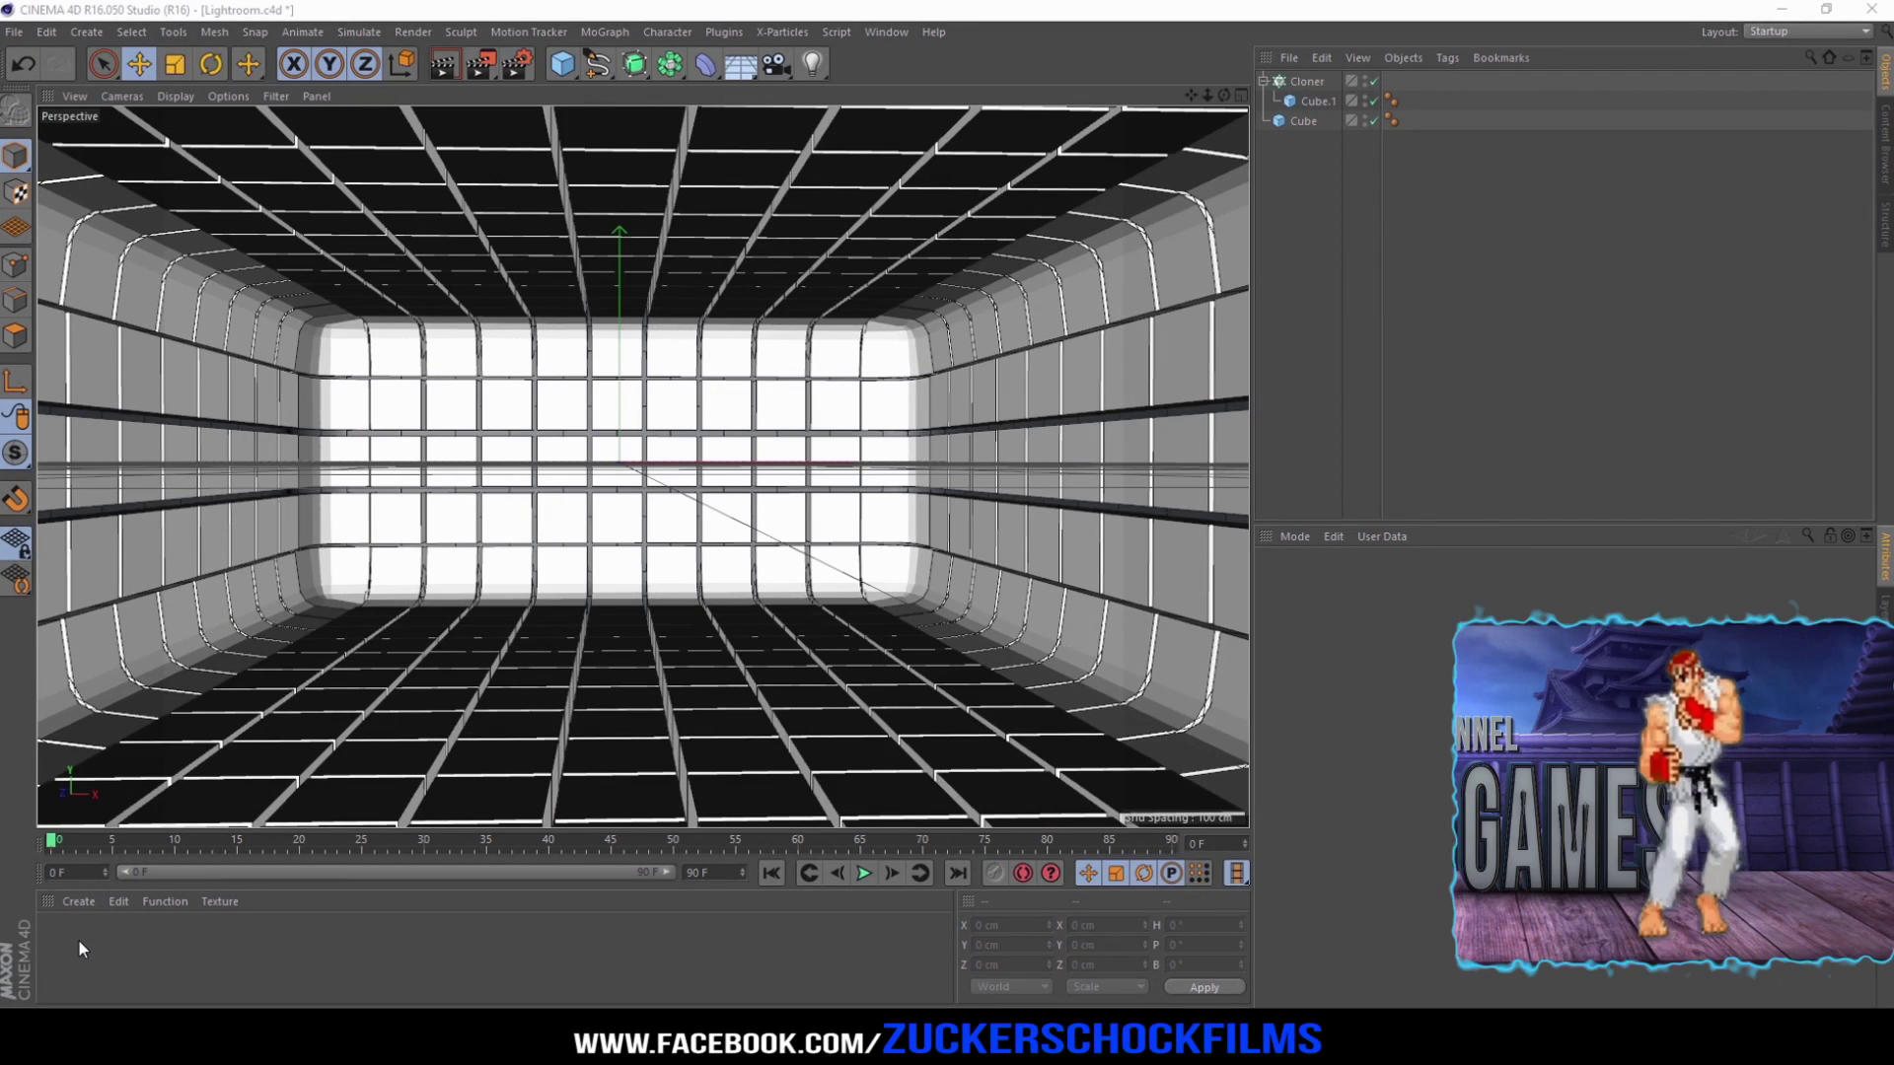
Step: Create material Mat, set its colour to white (255, 255, 255), and go to Reflectance
double_click(80, 943)
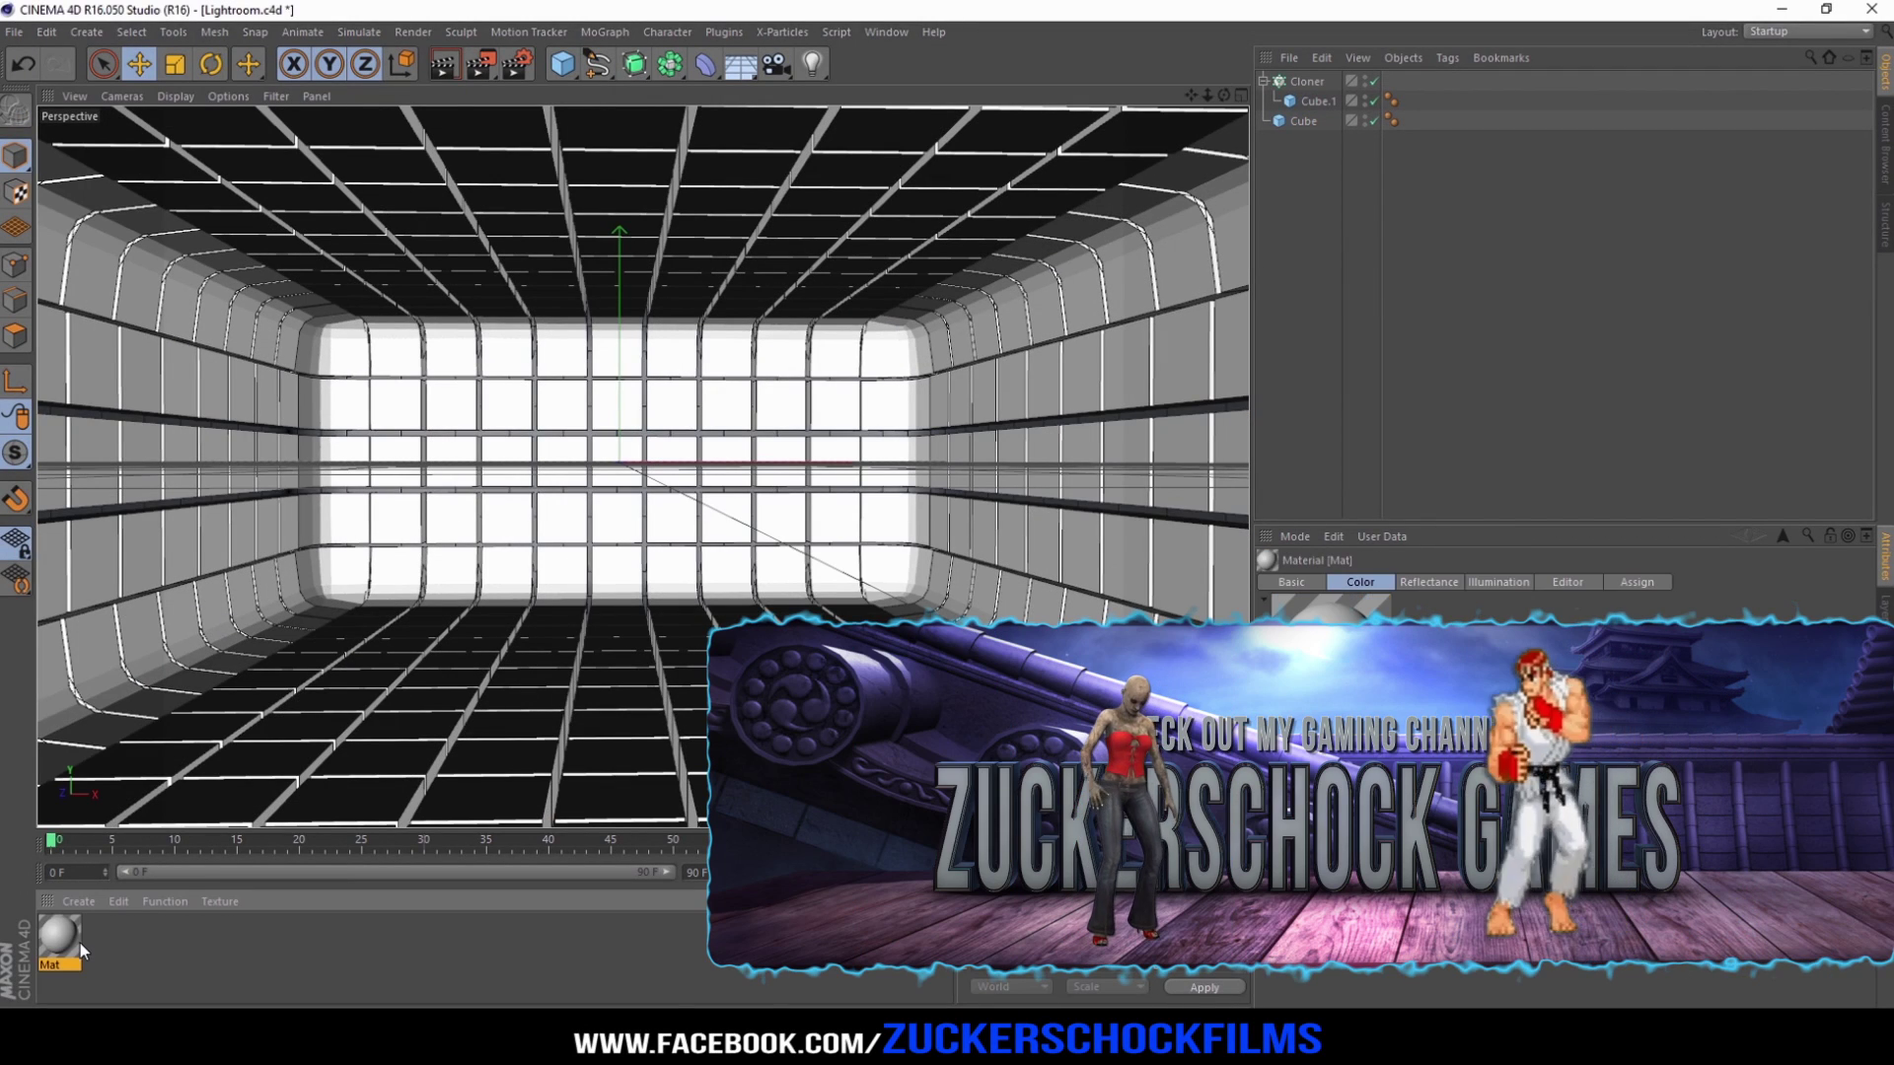
double_click(69, 945)
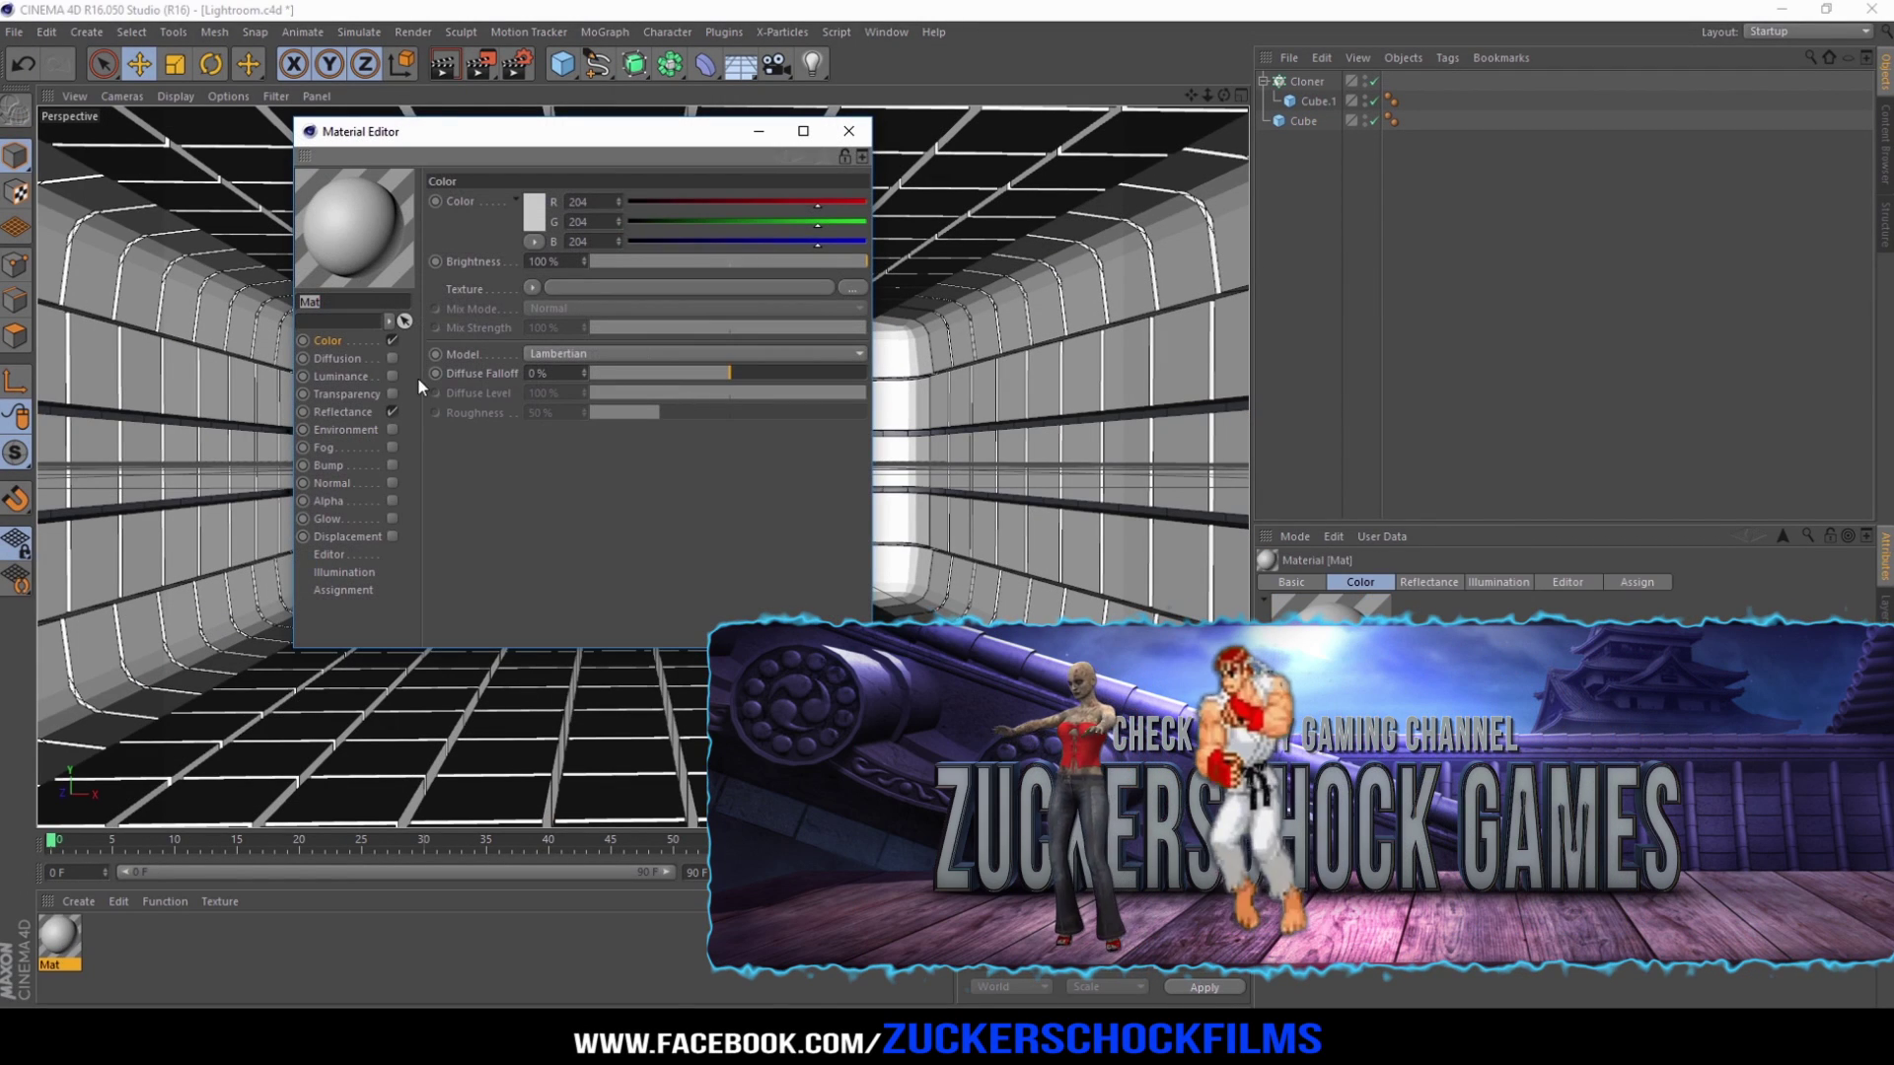
click(539, 213)
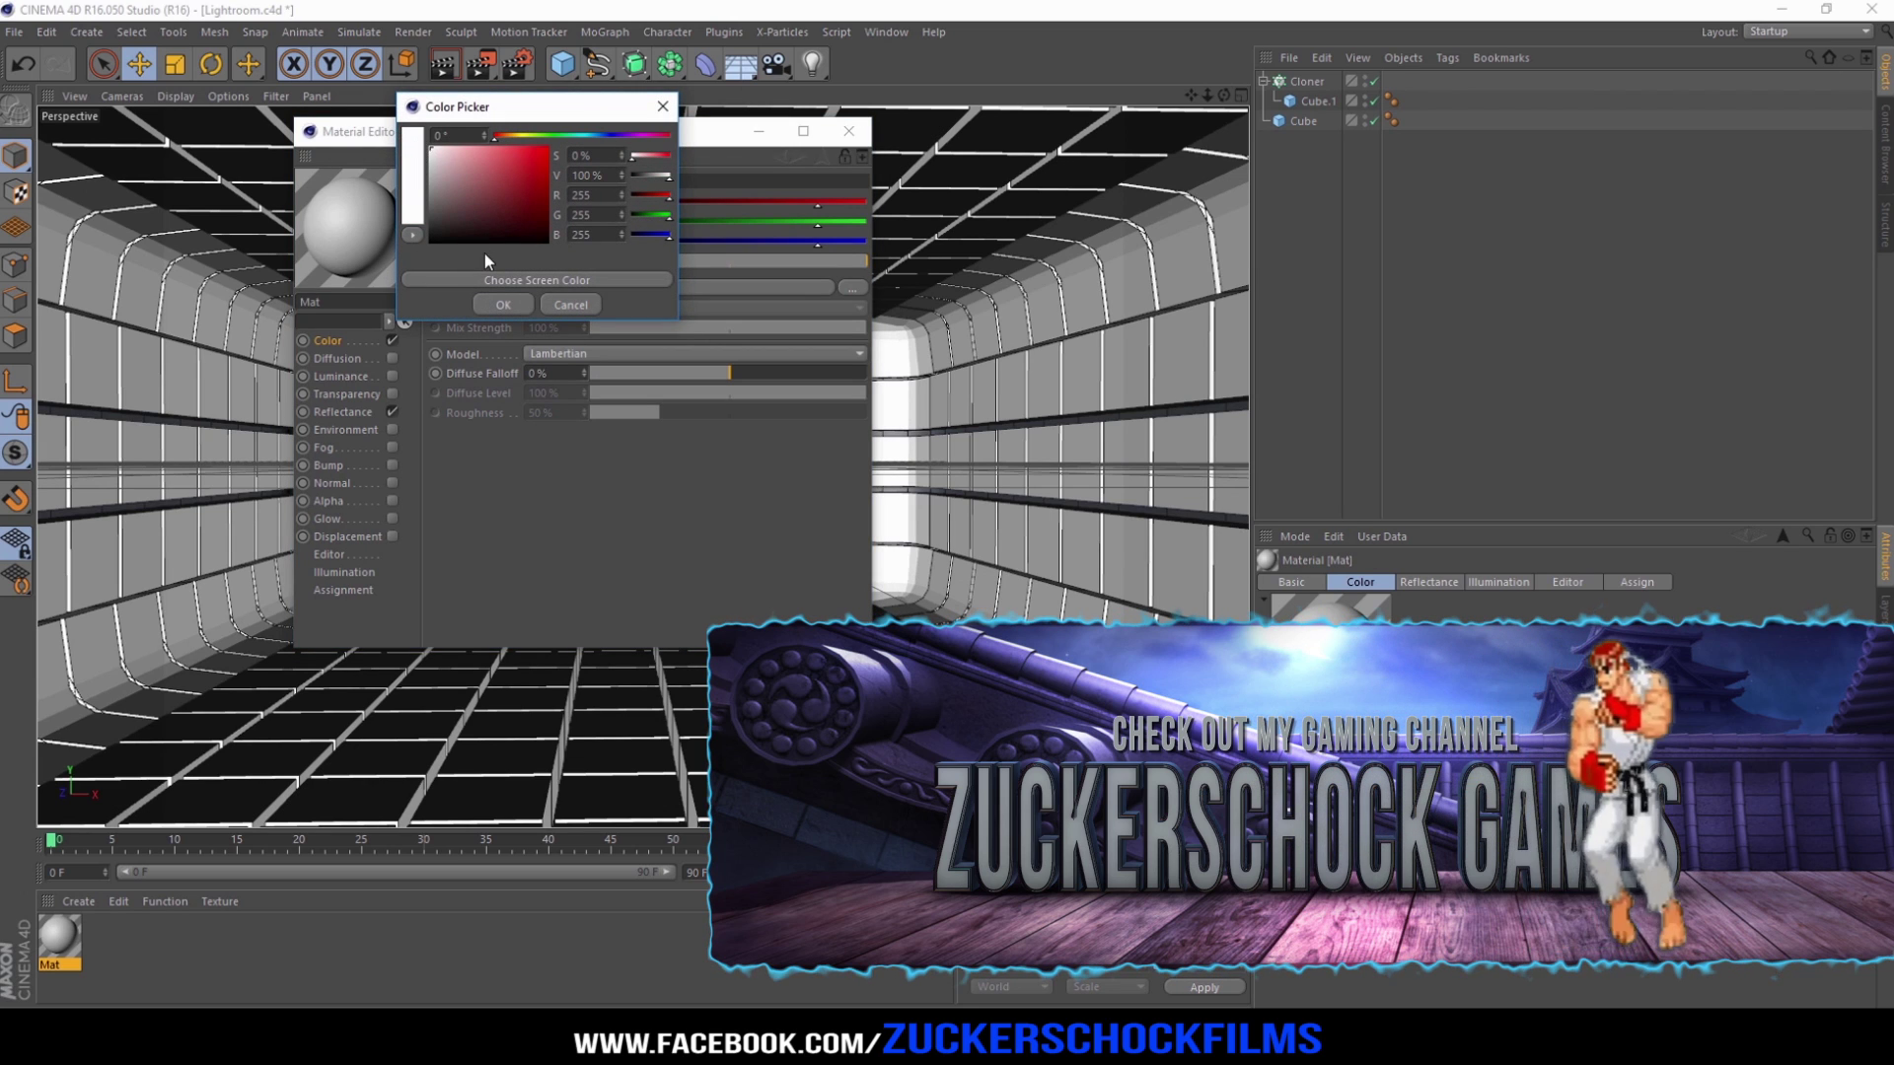
click(505, 304)
click(341, 411)
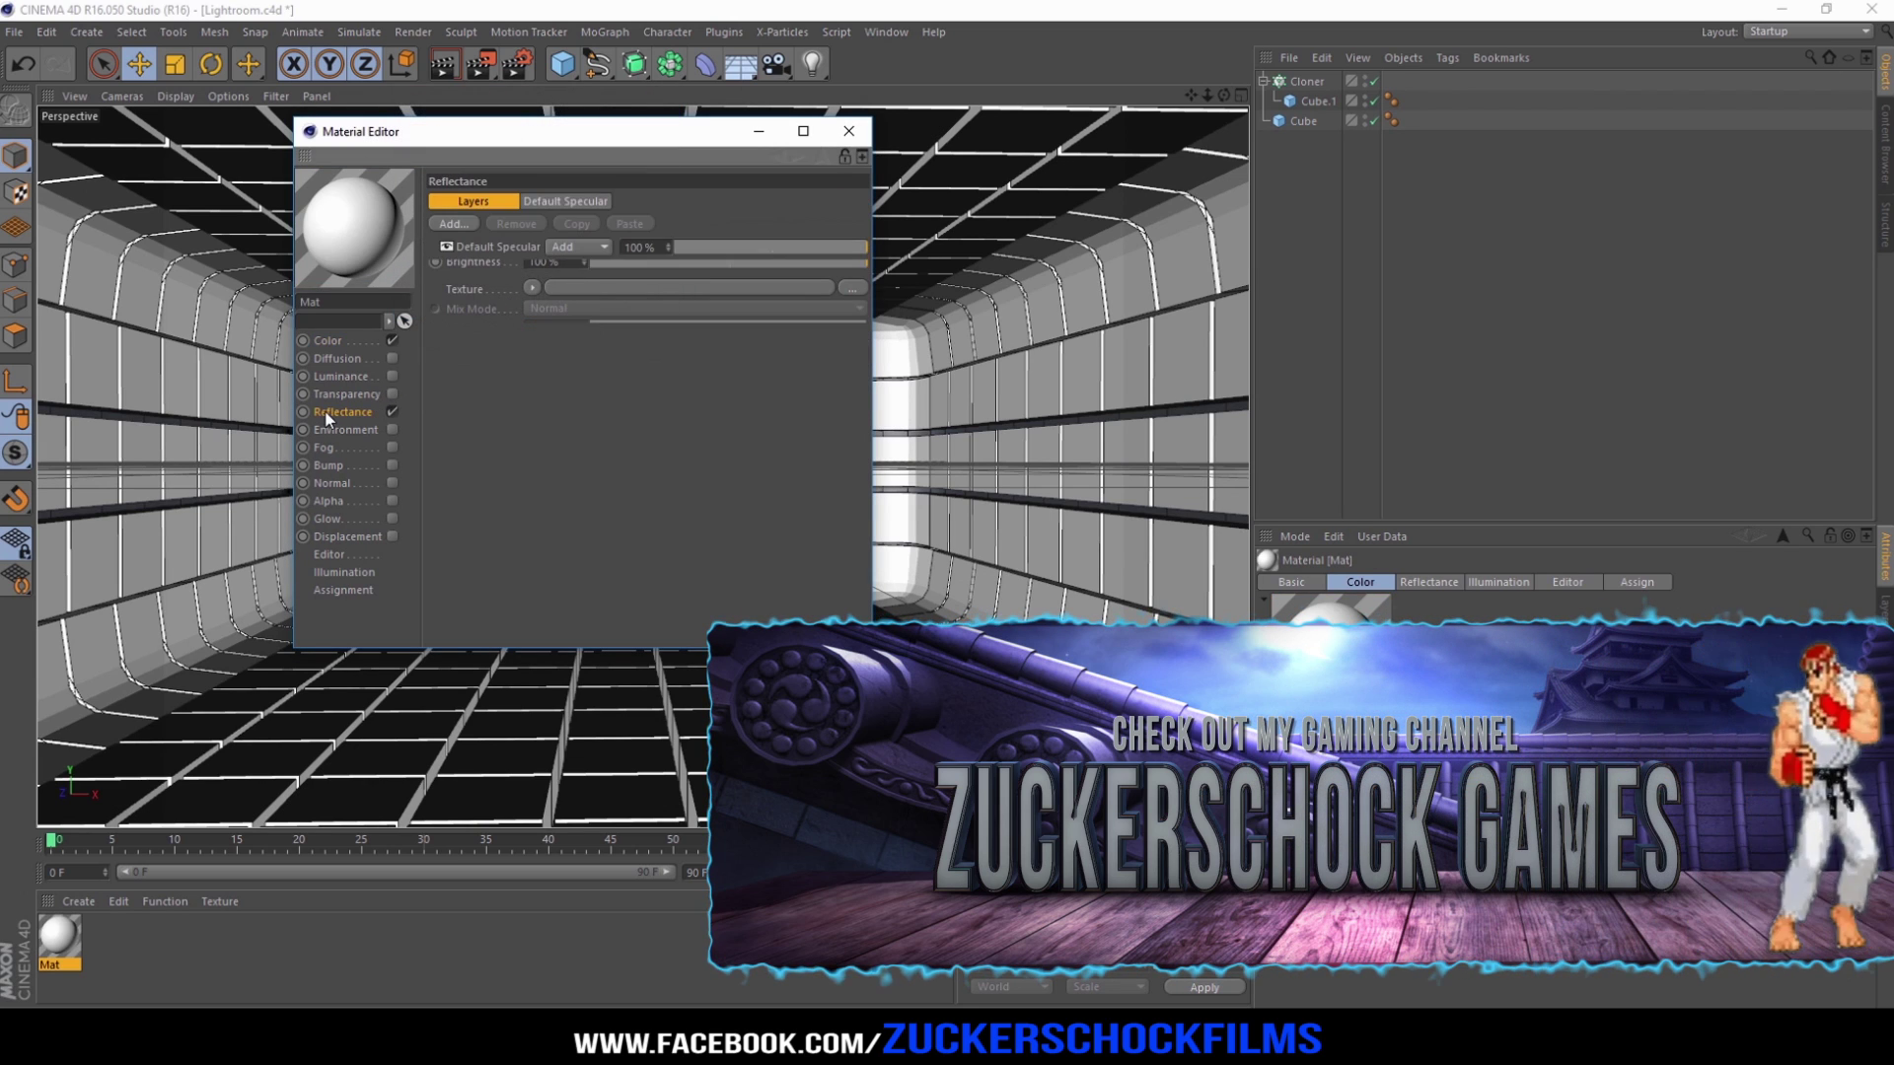
Step: Add a Beckmann reflectance layer to Mat with layer brightness at 0%
click(463, 230)
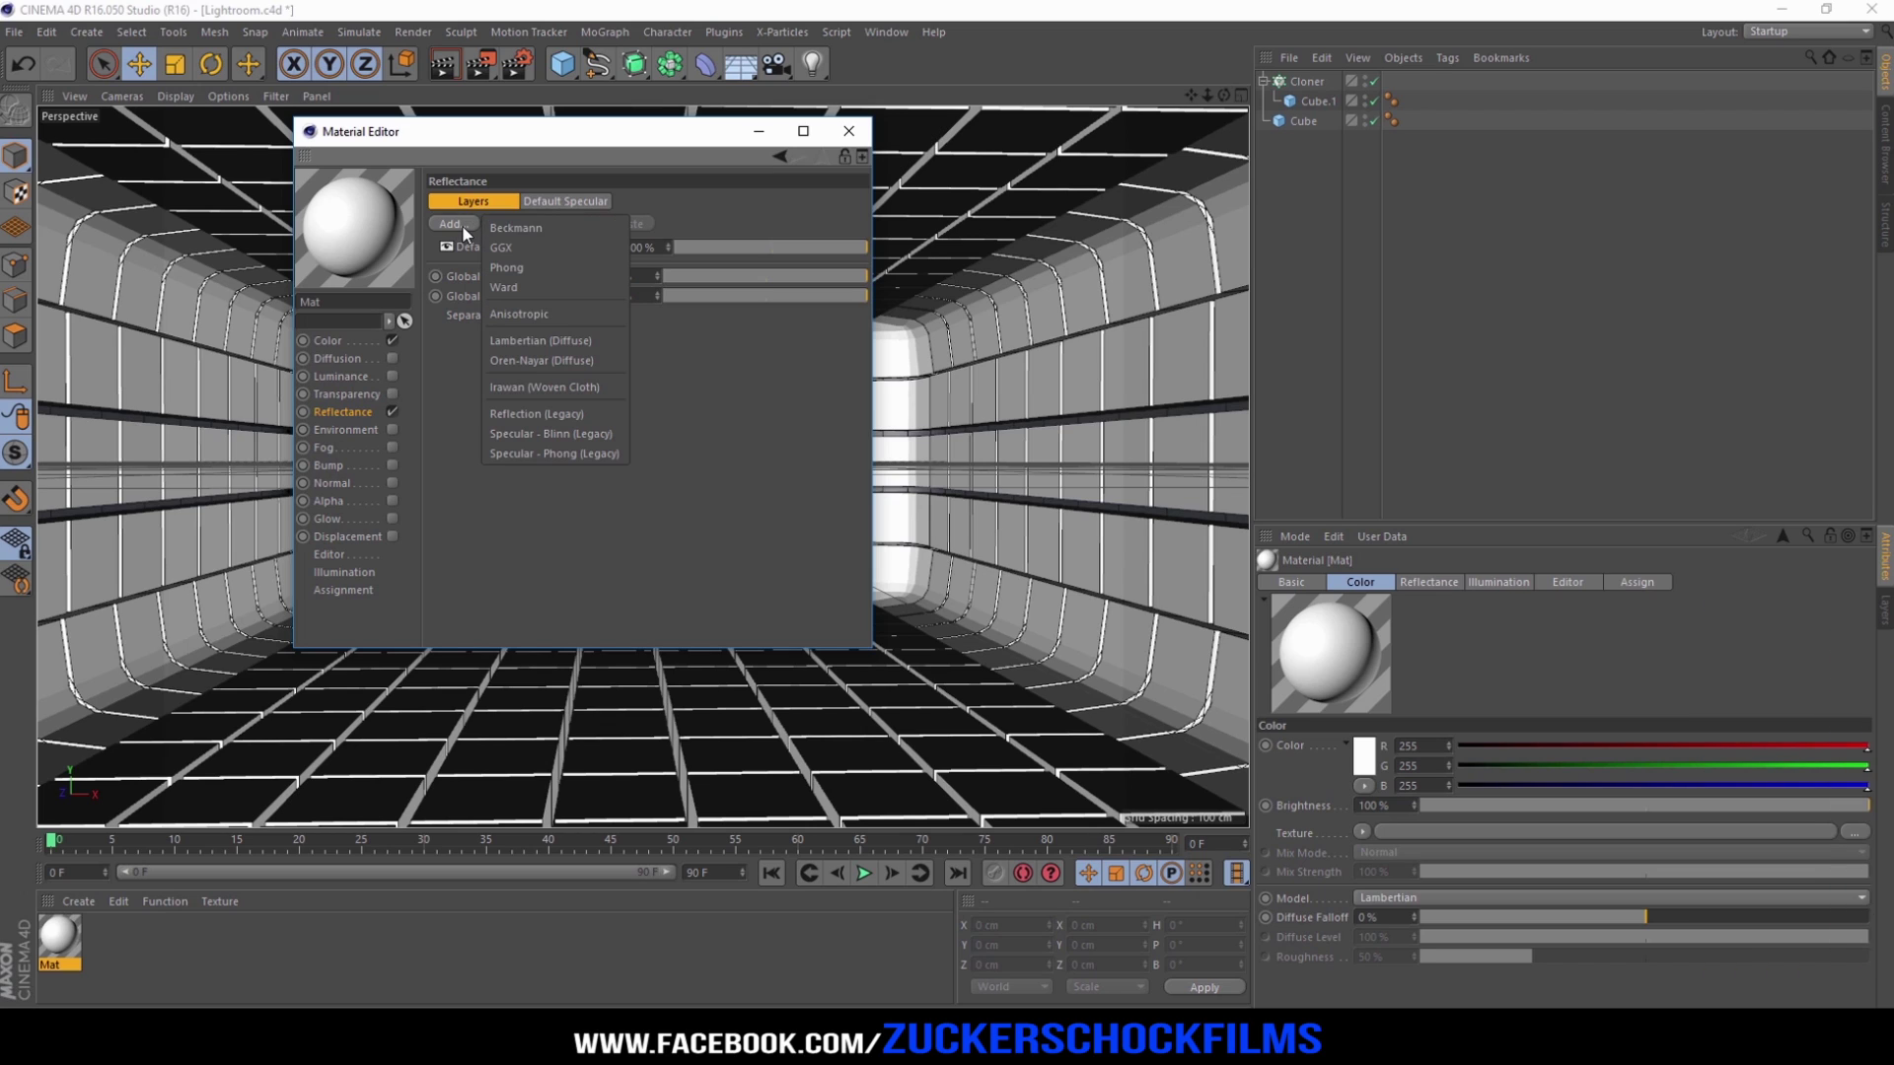
click(553, 233)
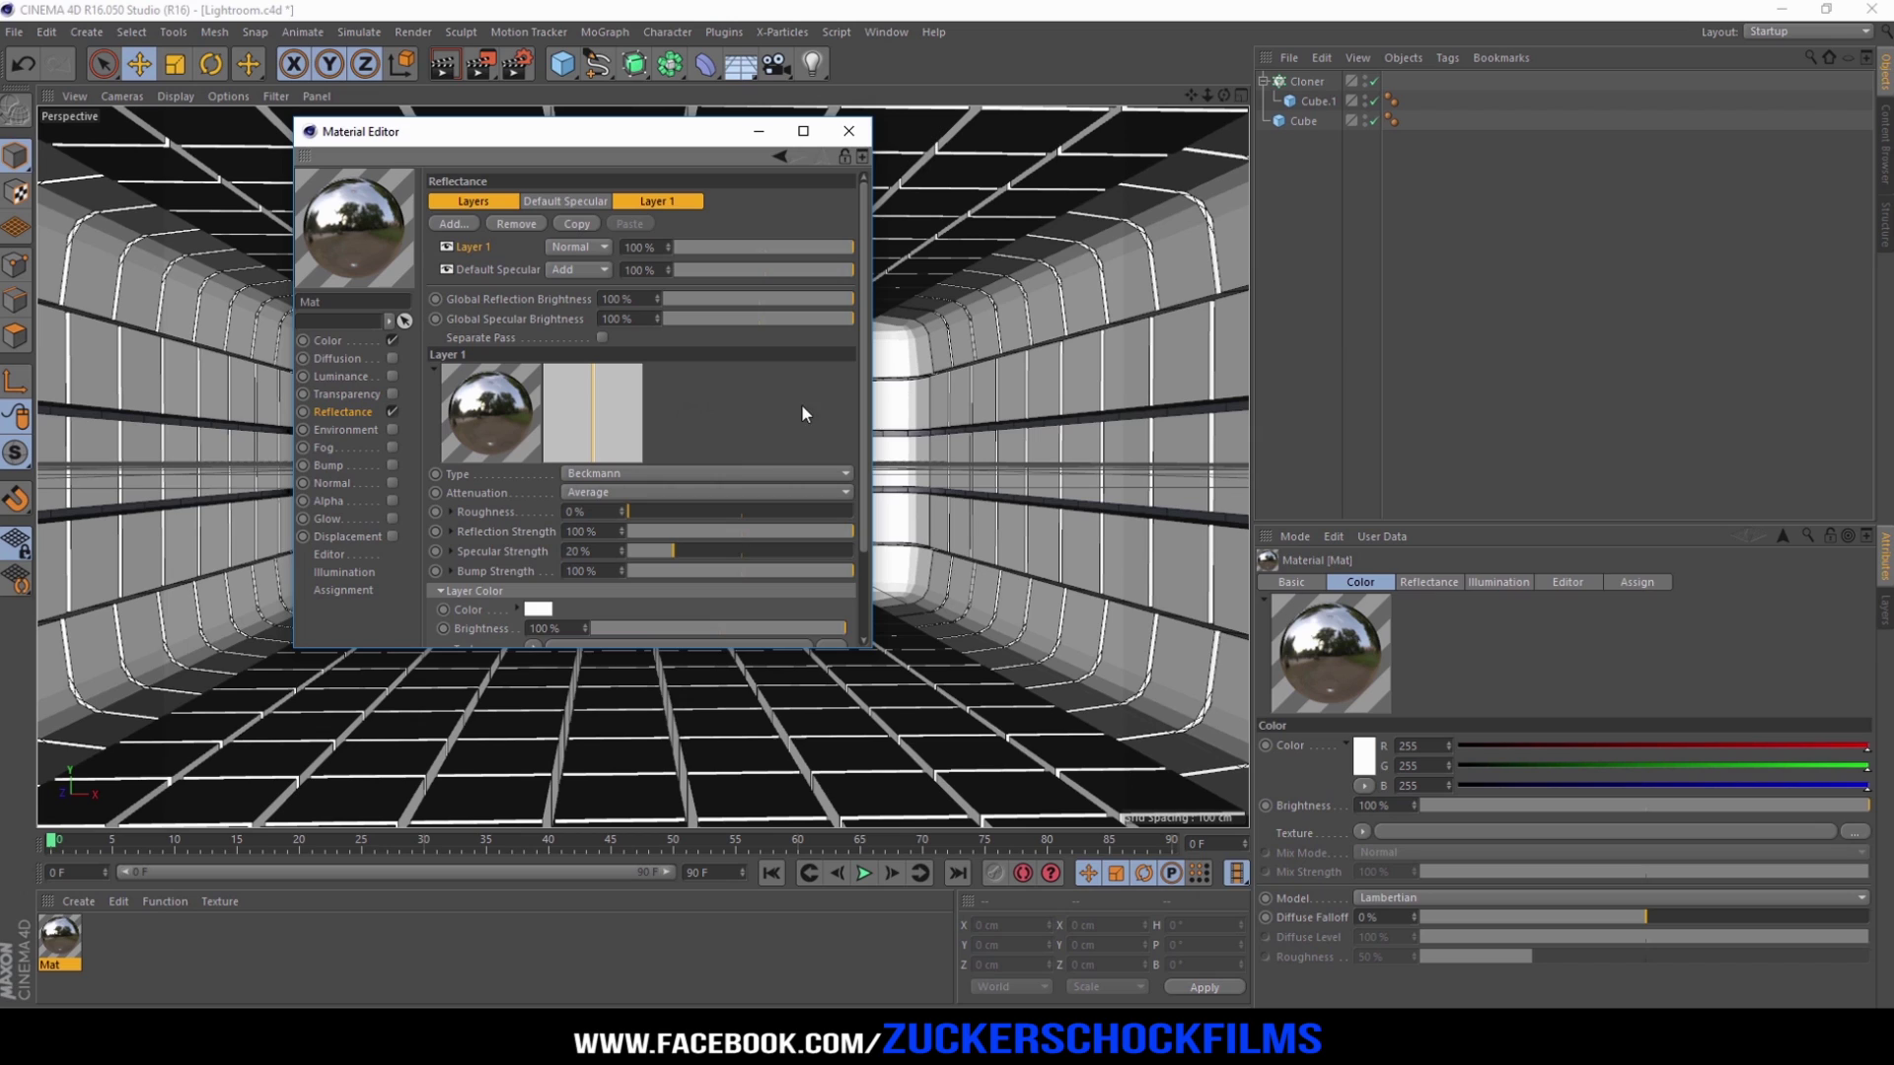
drag(864, 357, 862, 449)
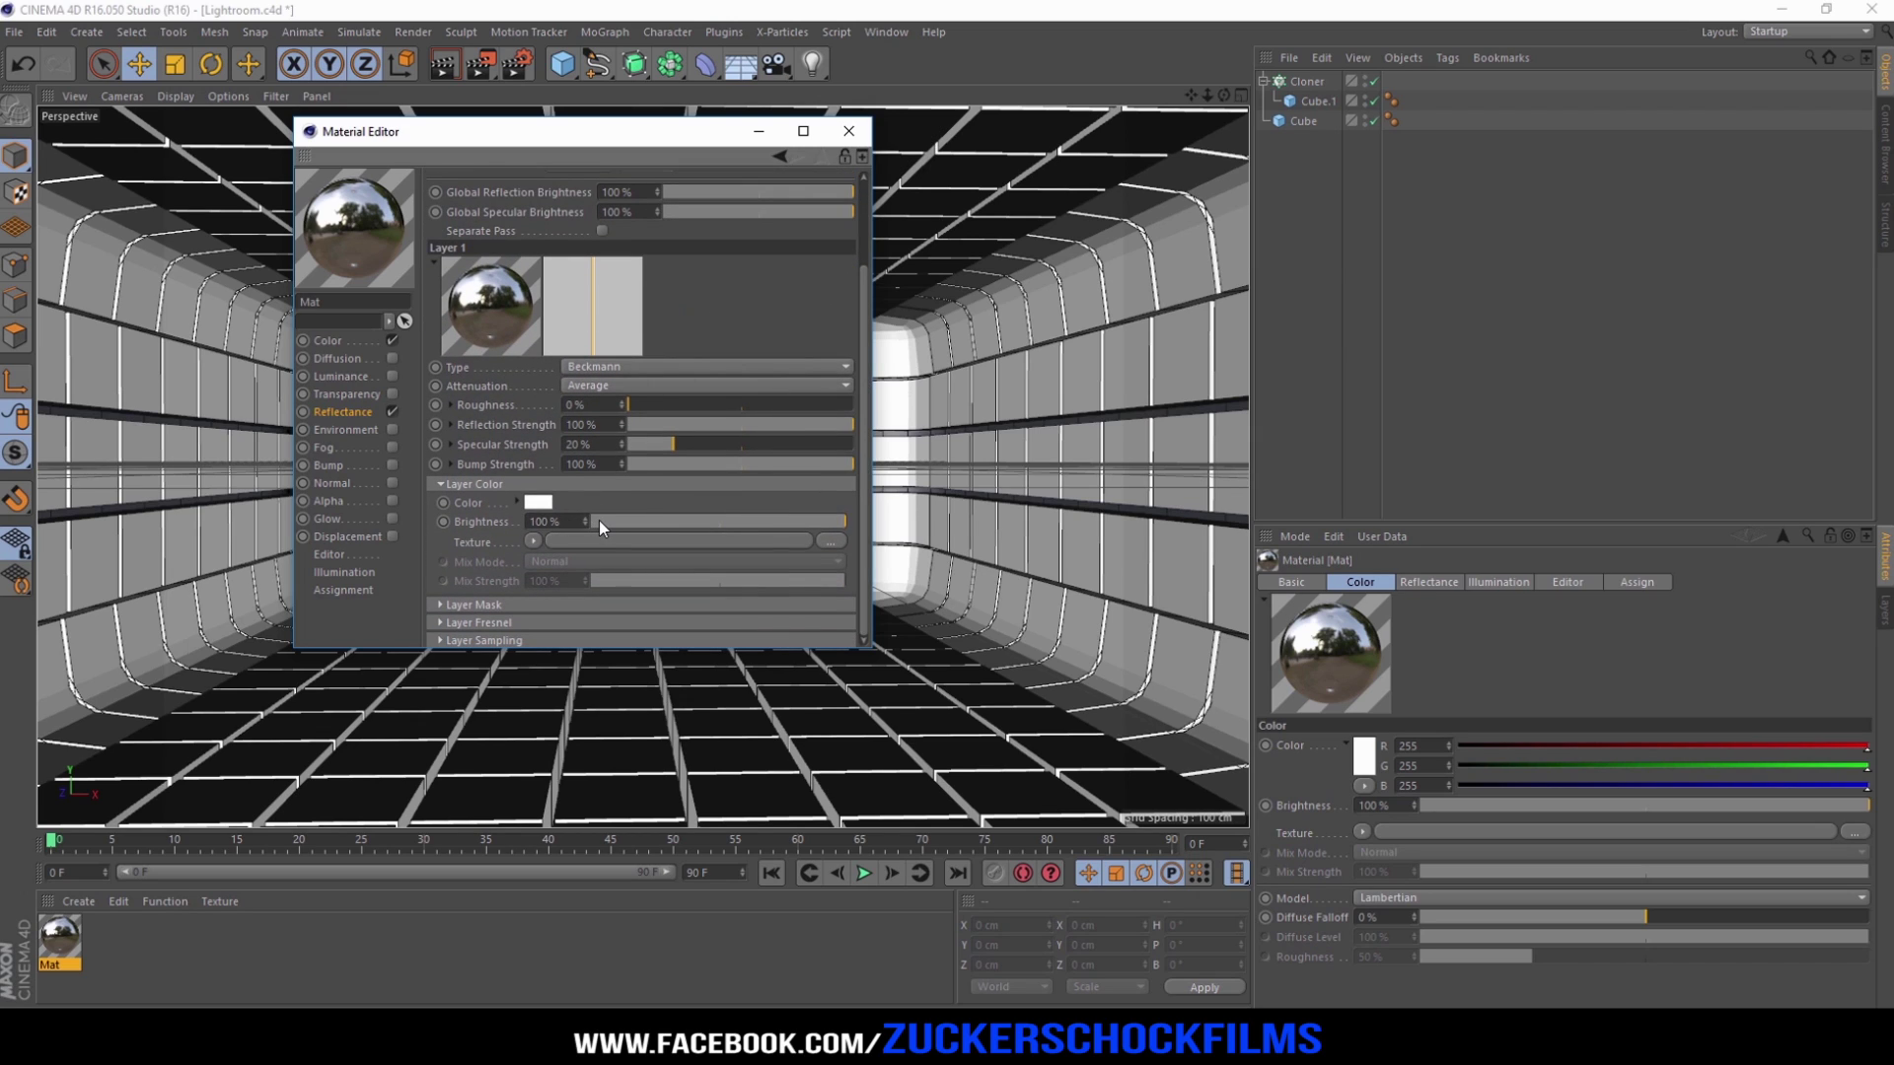
drag(609, 528, 579, 529)
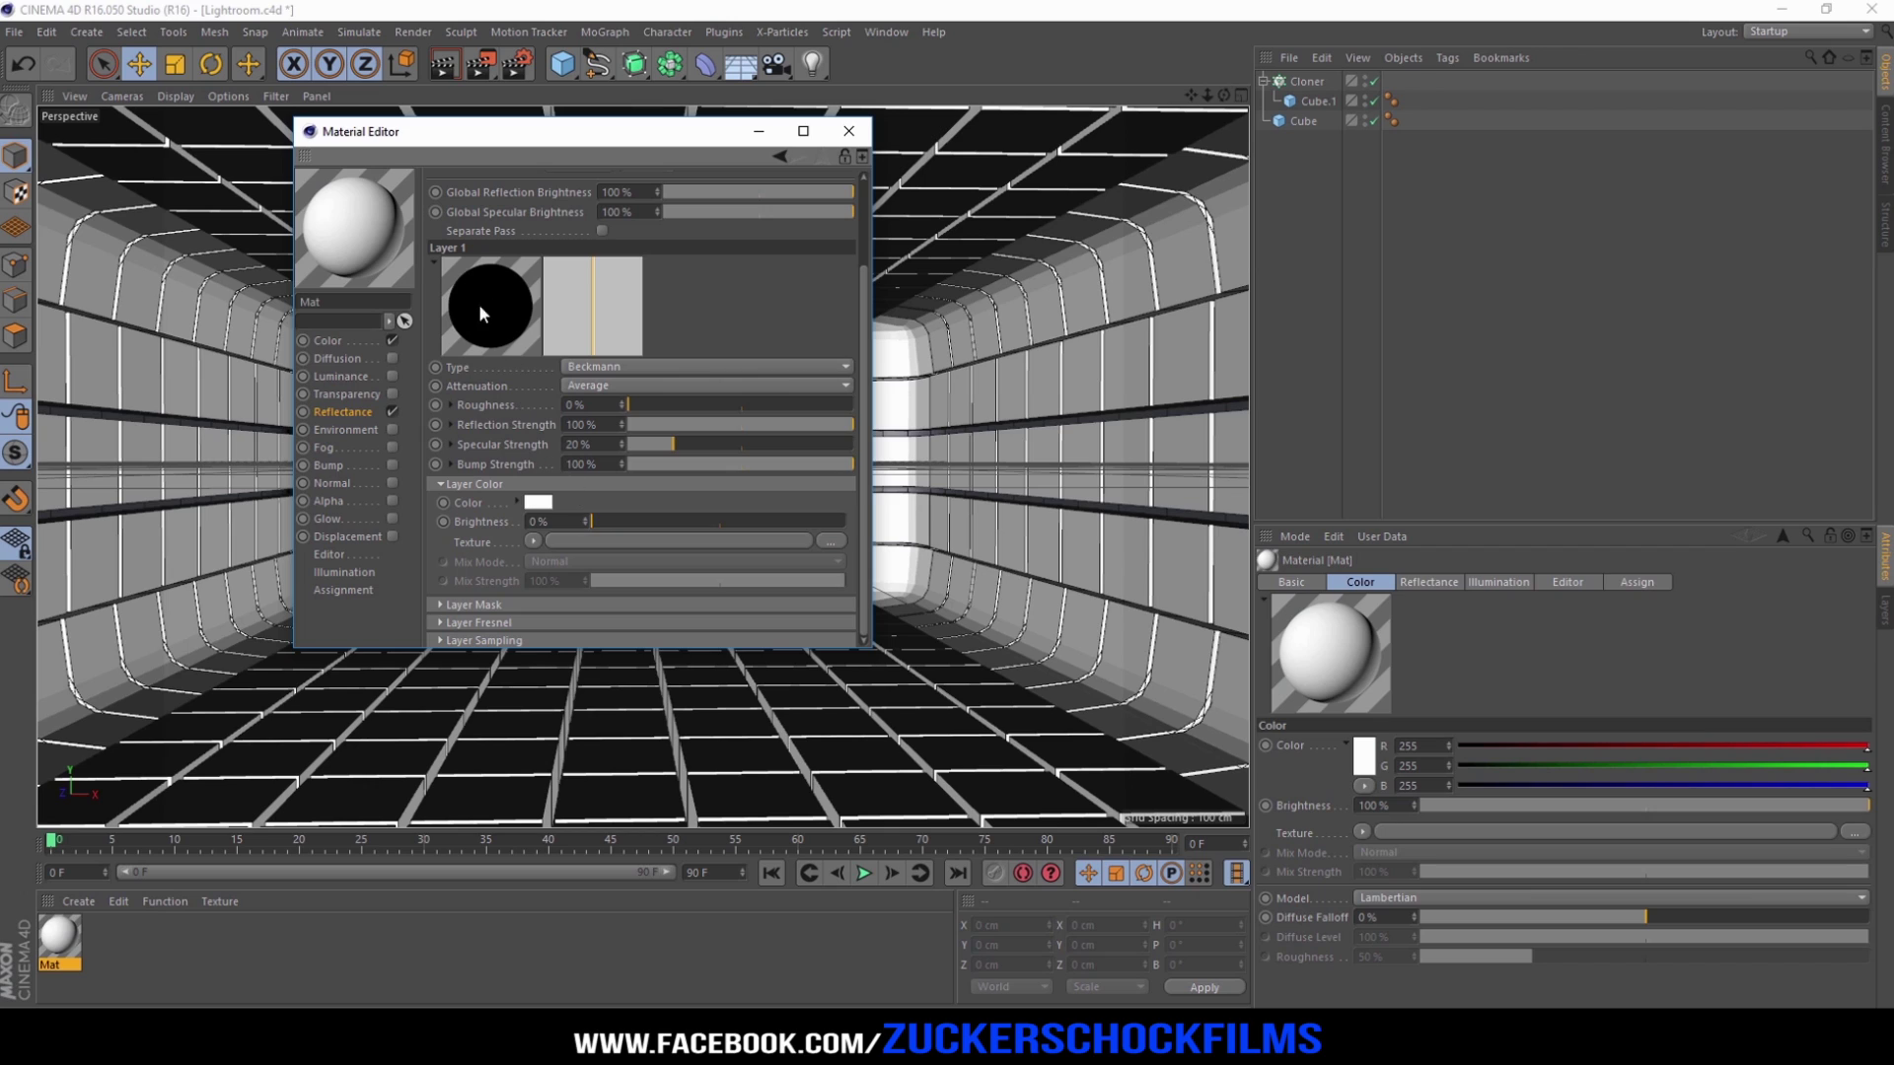
Step: Give the reflection layer a Fresnel shader at about 10% mix strength and close the editor
click(533, 541)
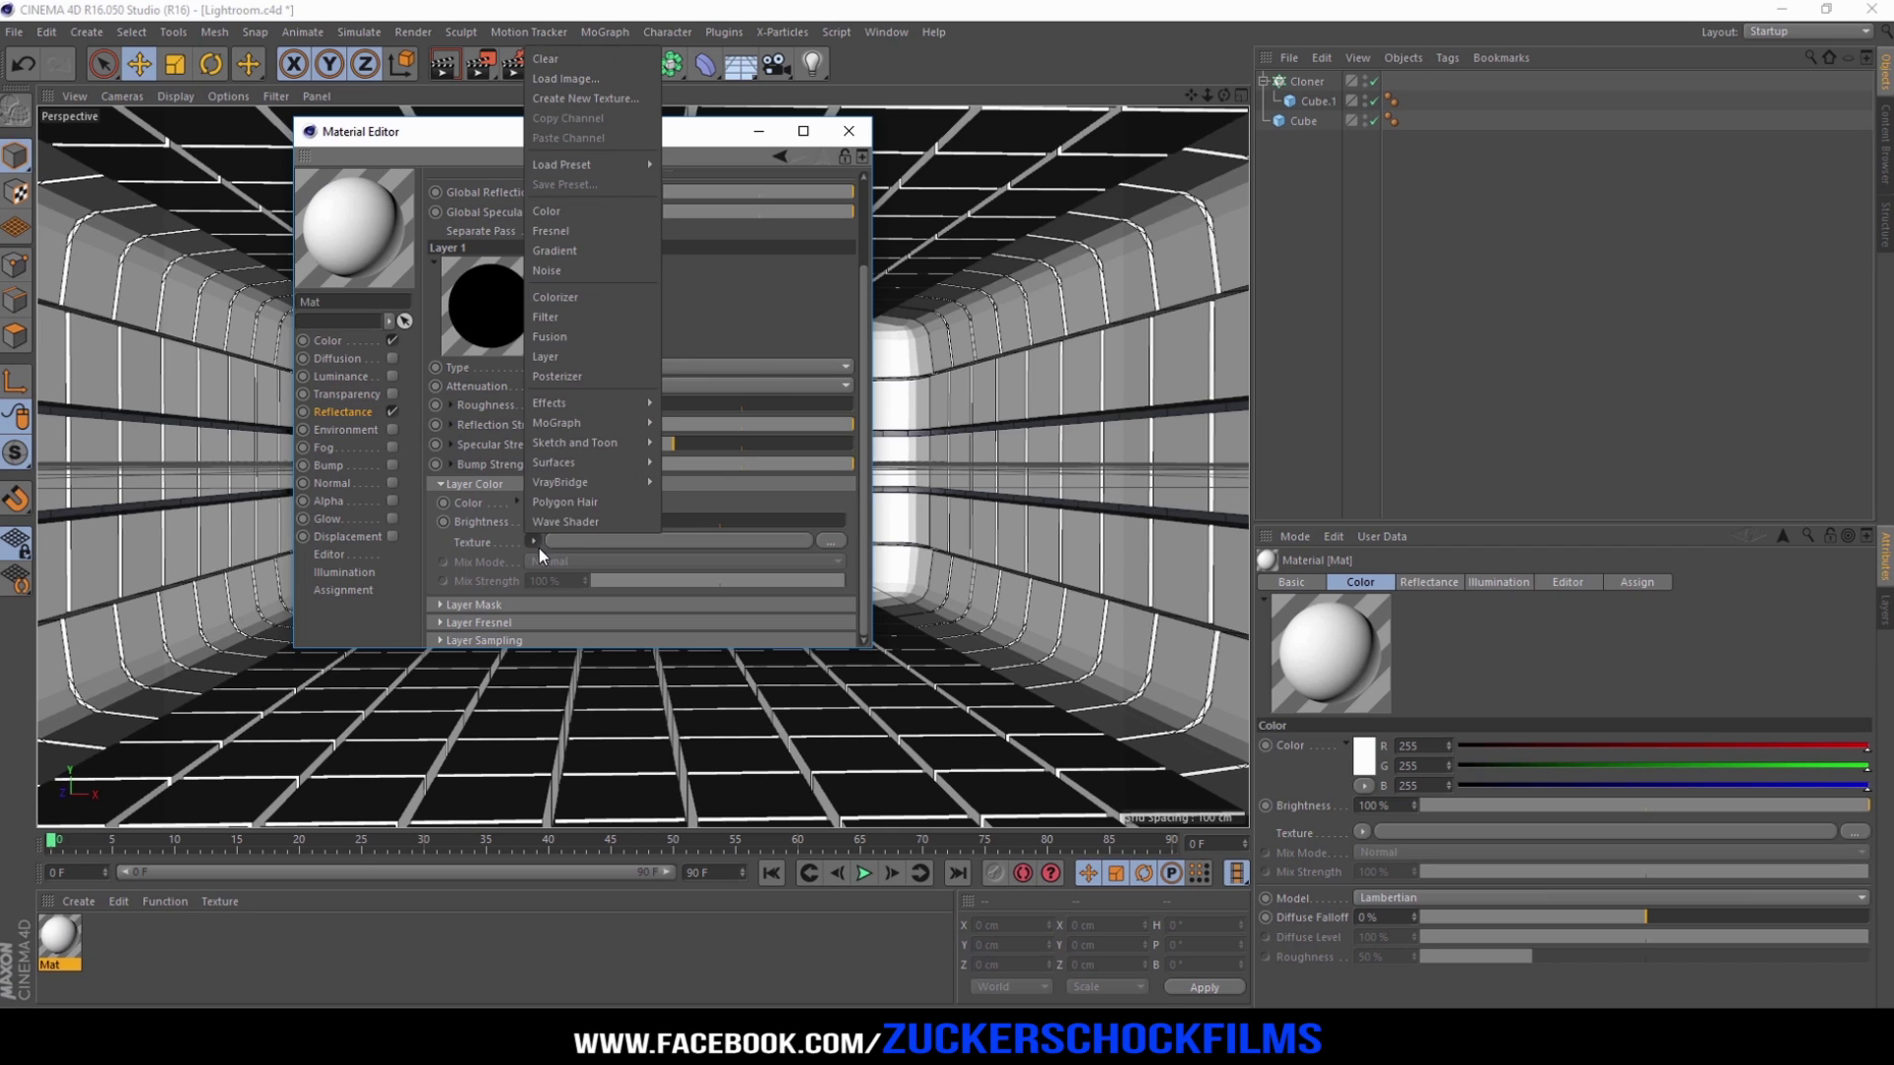
click(558, 242)
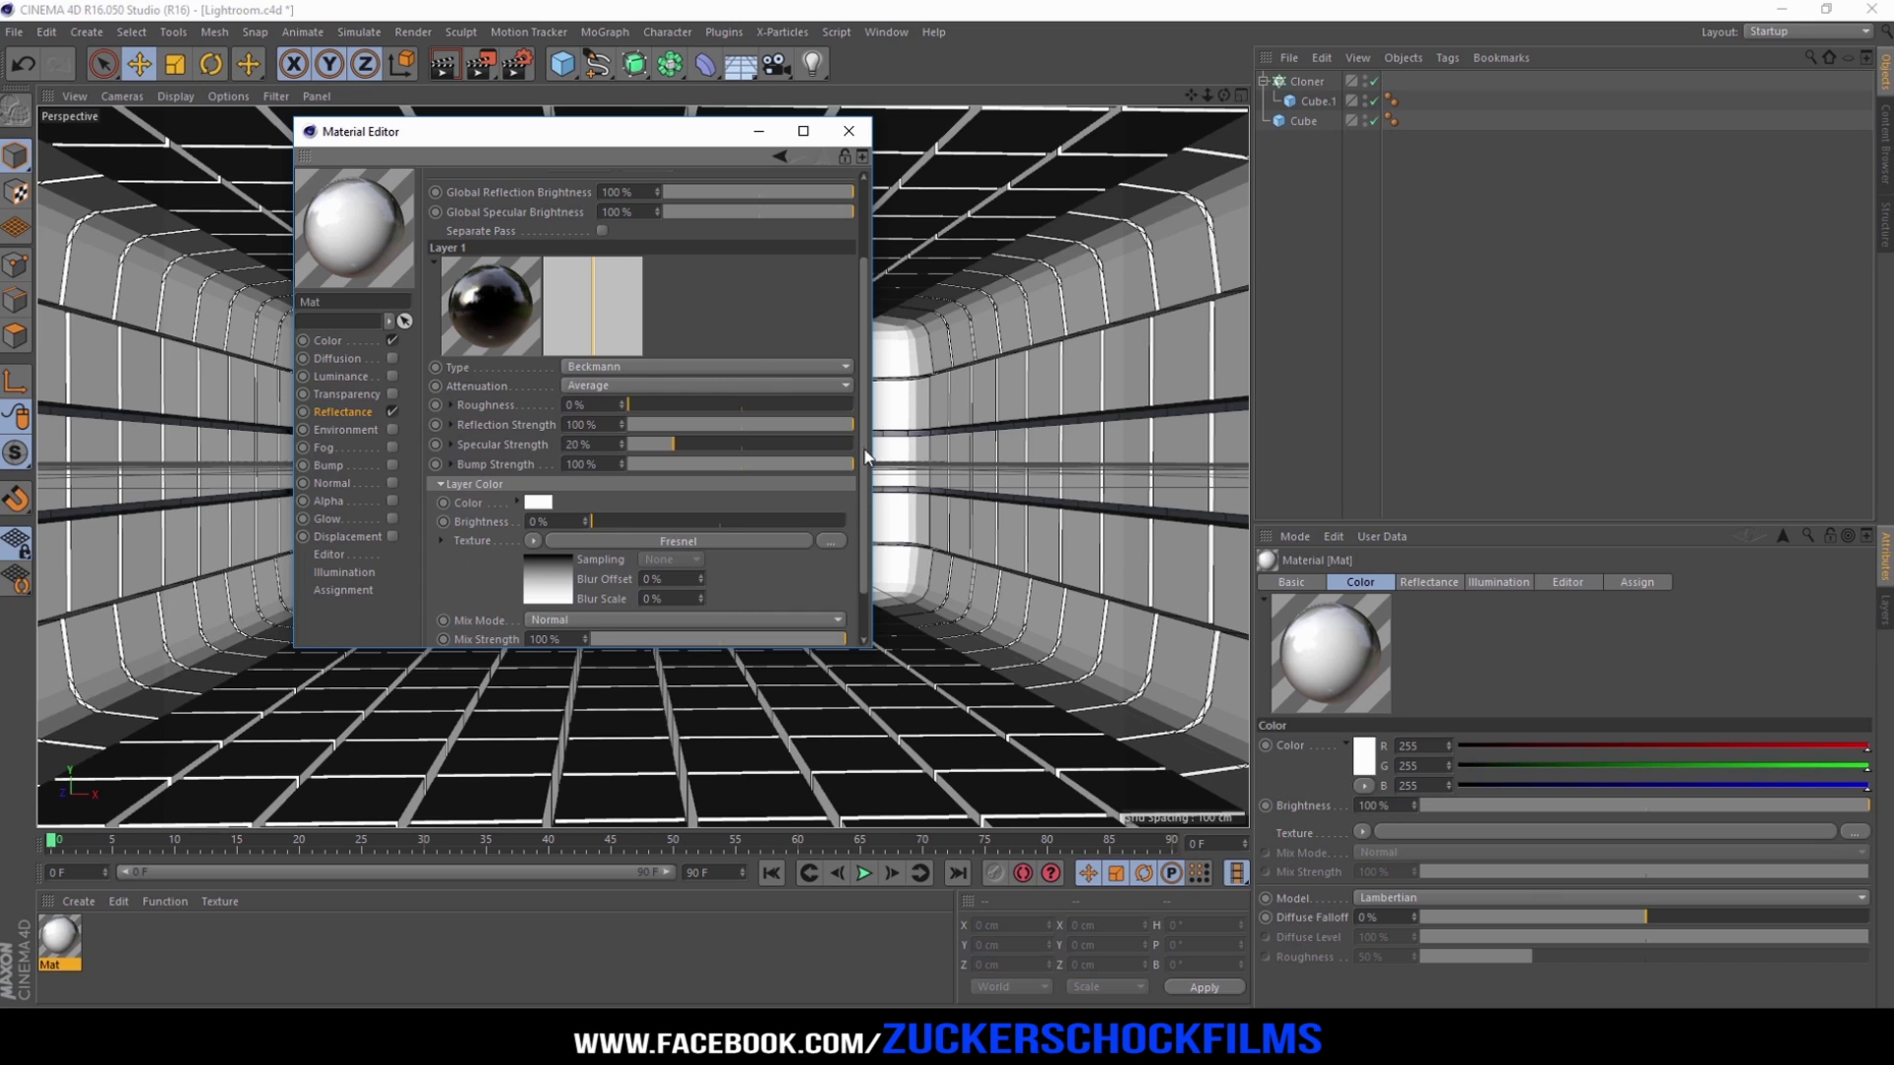
drag(867, 456, 867, 503)
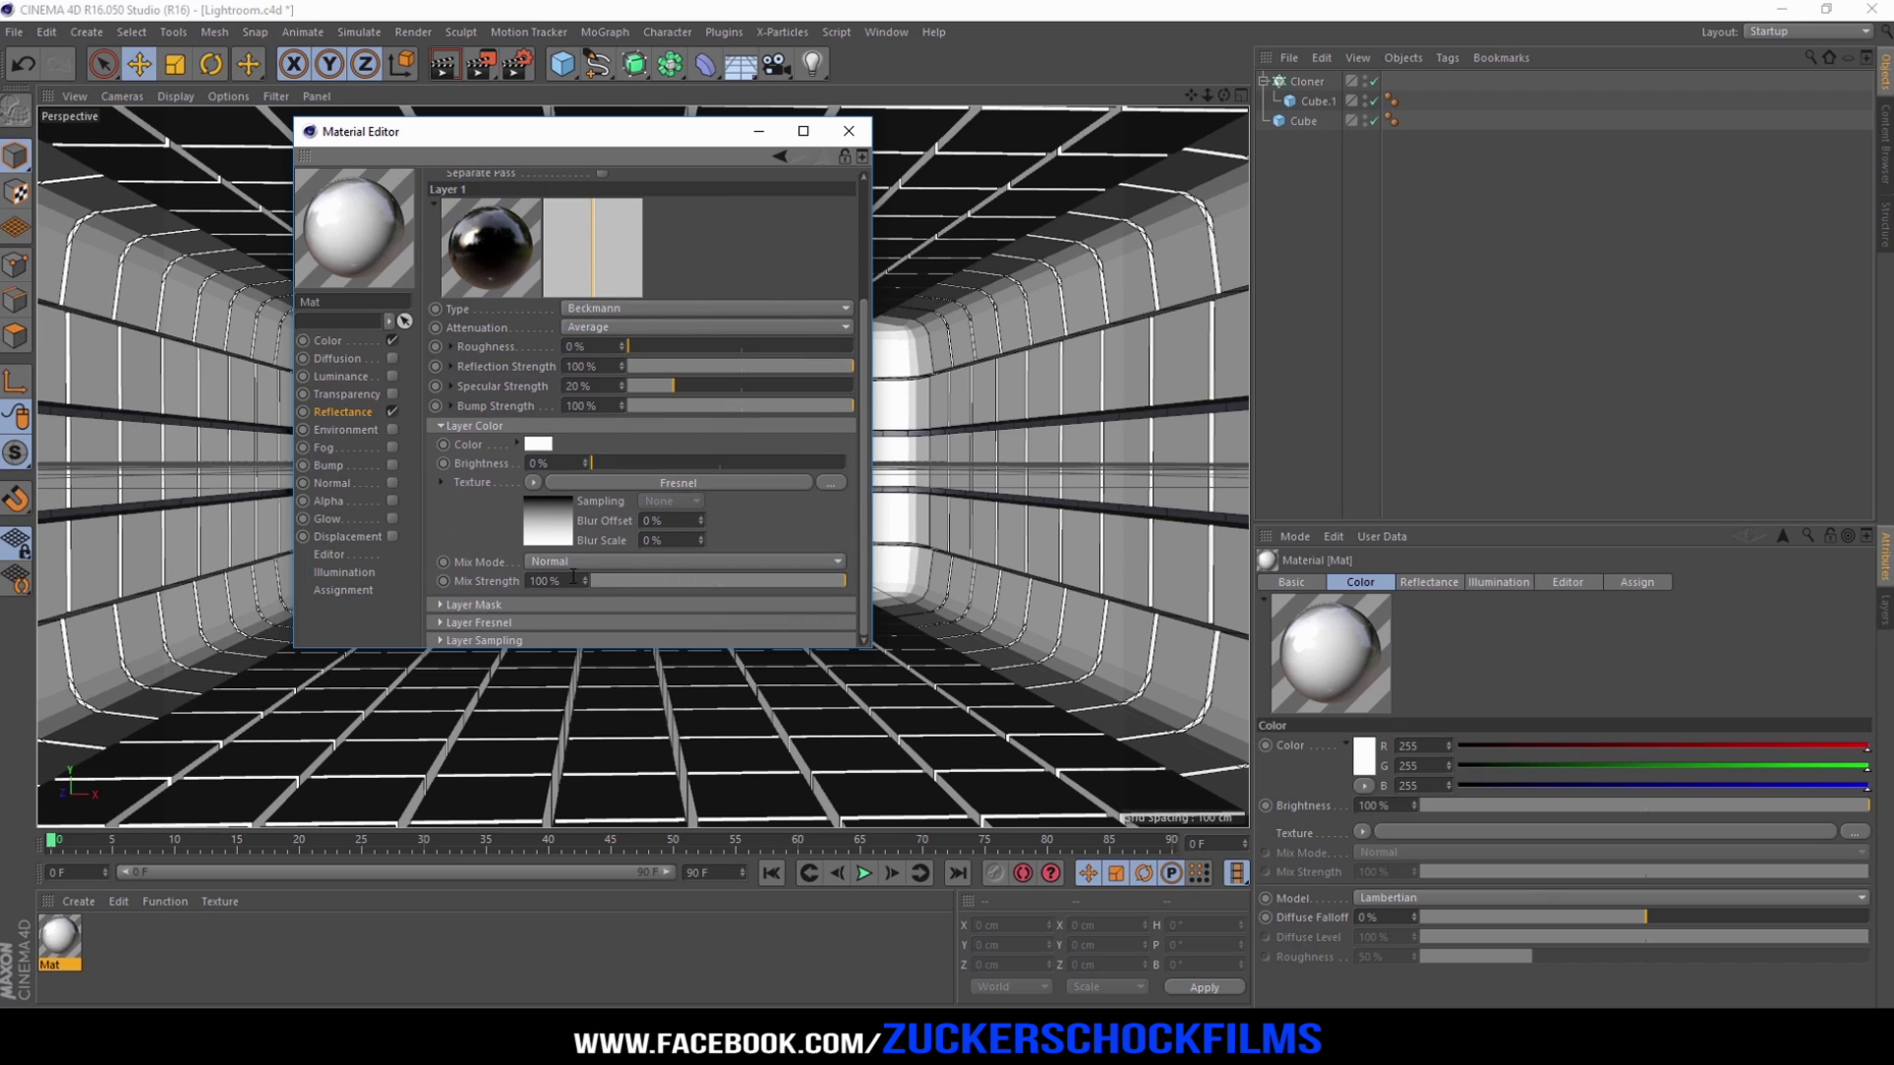
drag(637, 588, 625, 588)
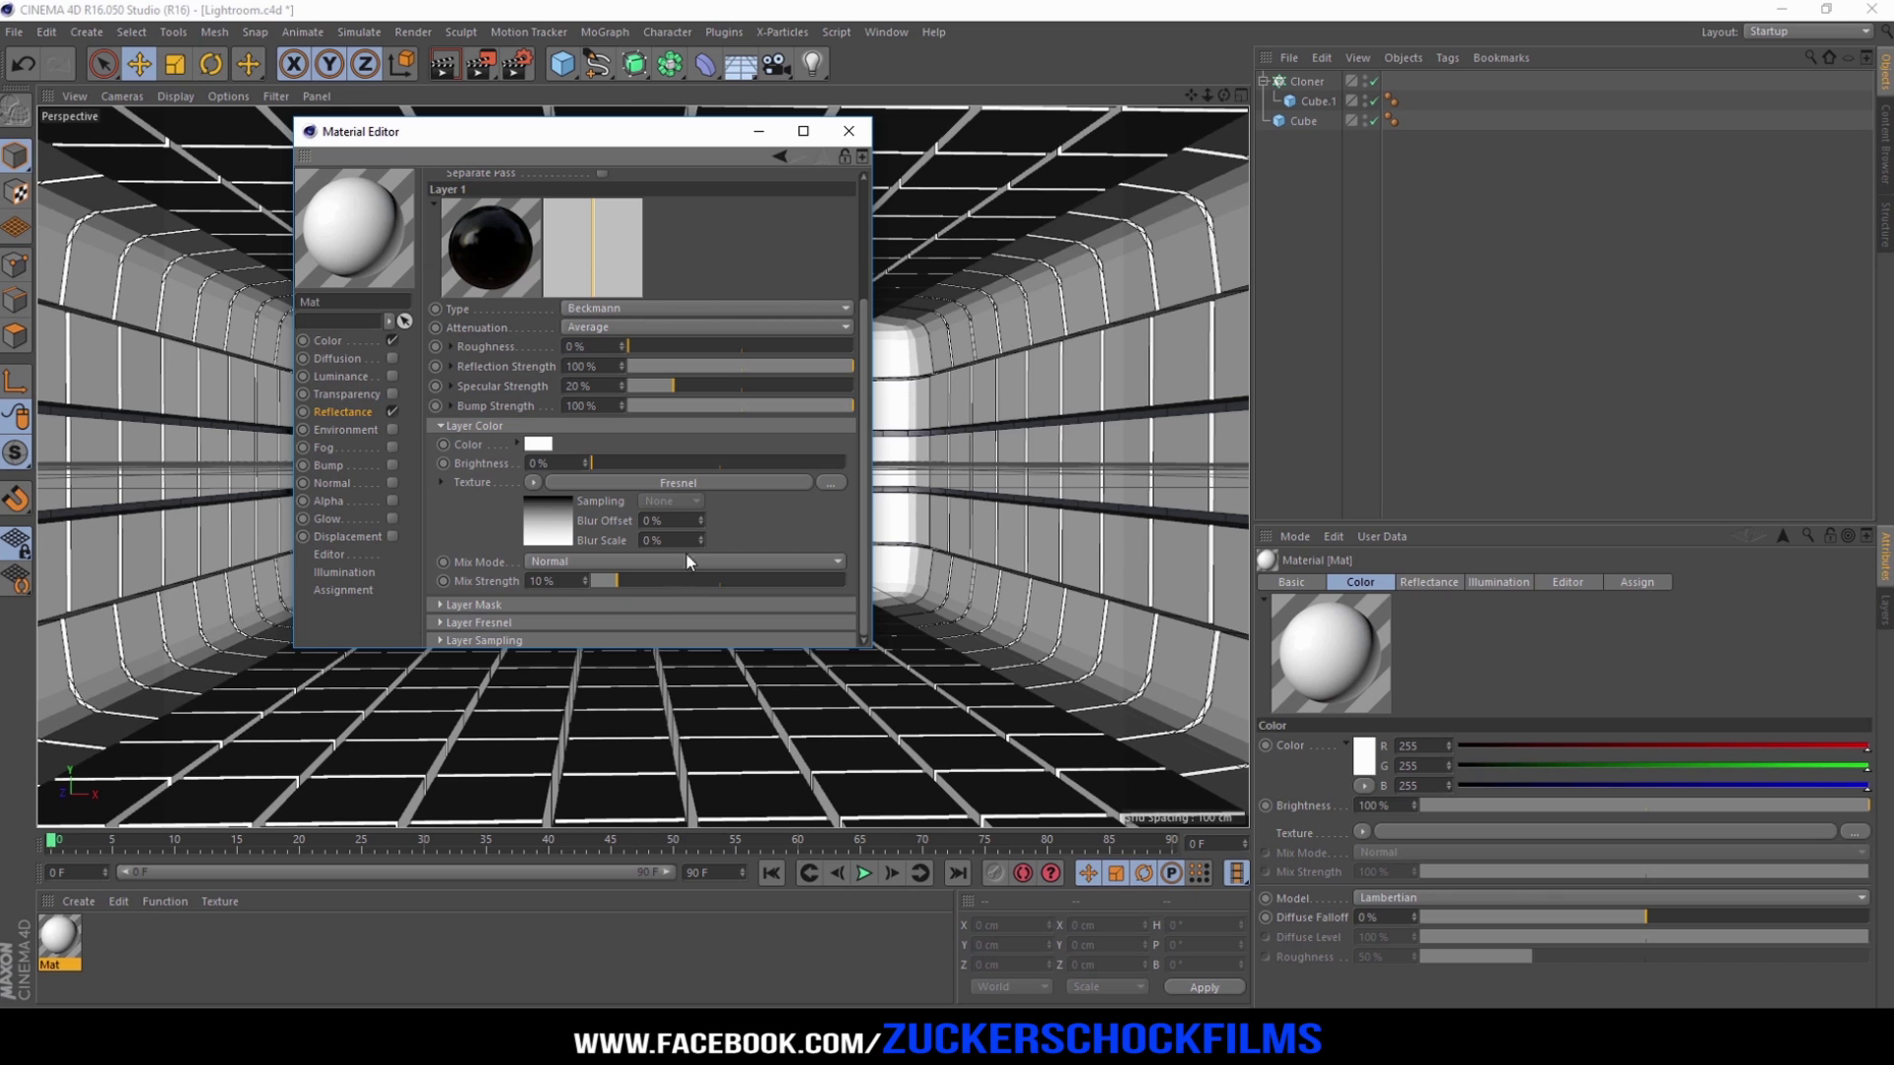
click(849, 131)
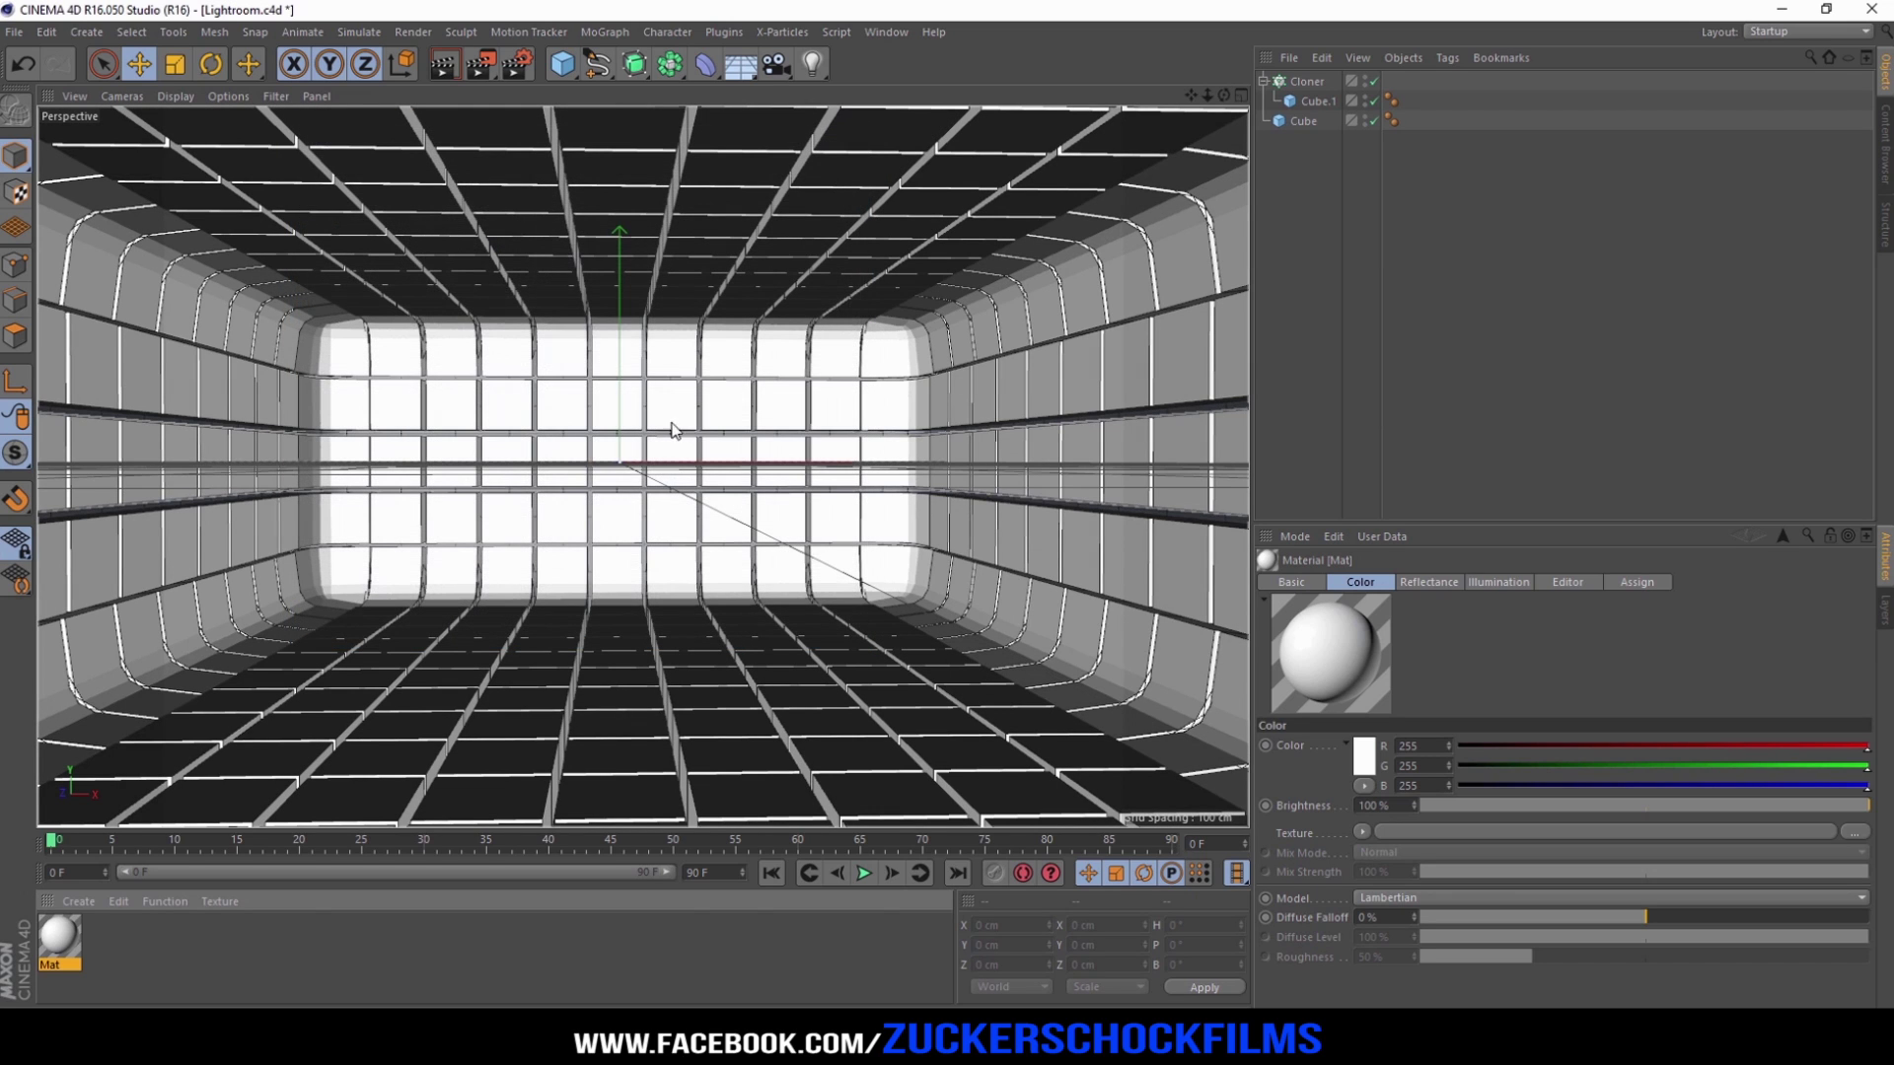
Step: Apply the Mat material to the Cloner and add a Plane object
drag(61, 939, 1312, 86)
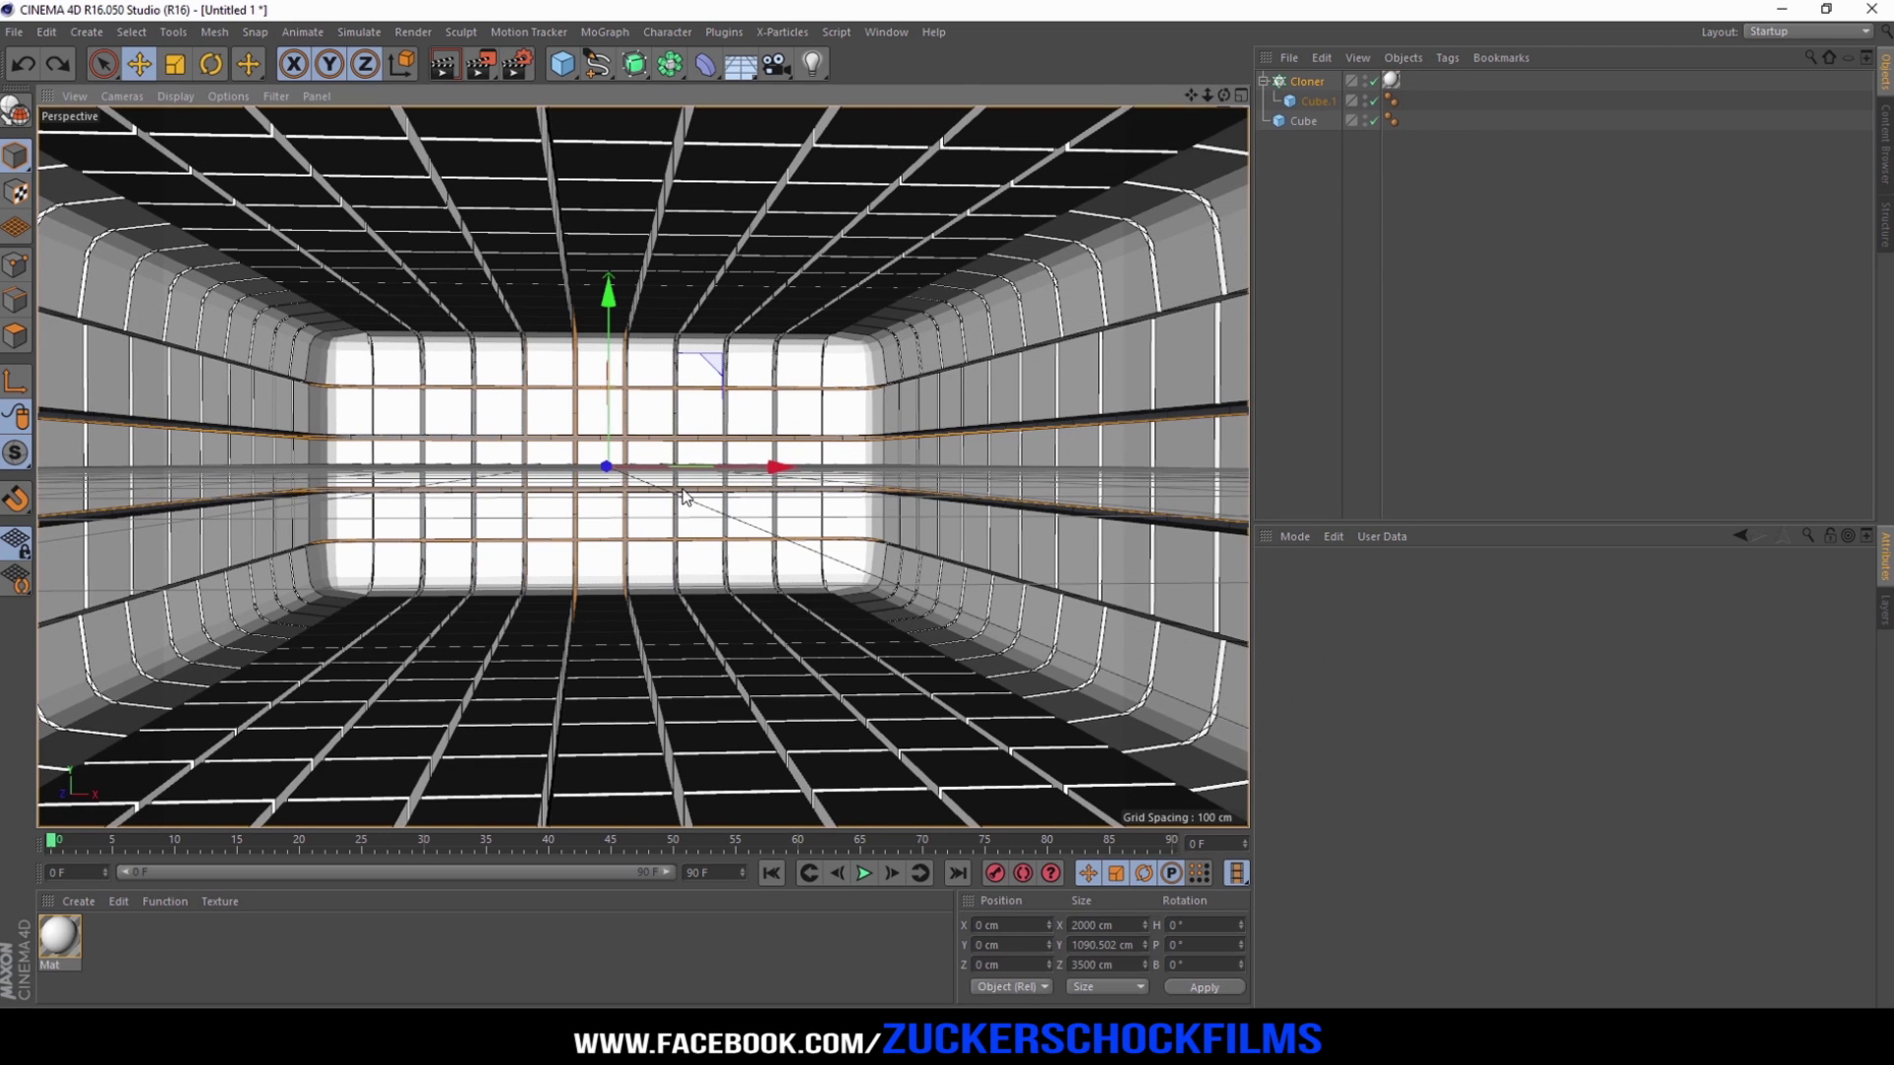
click(558, 71)
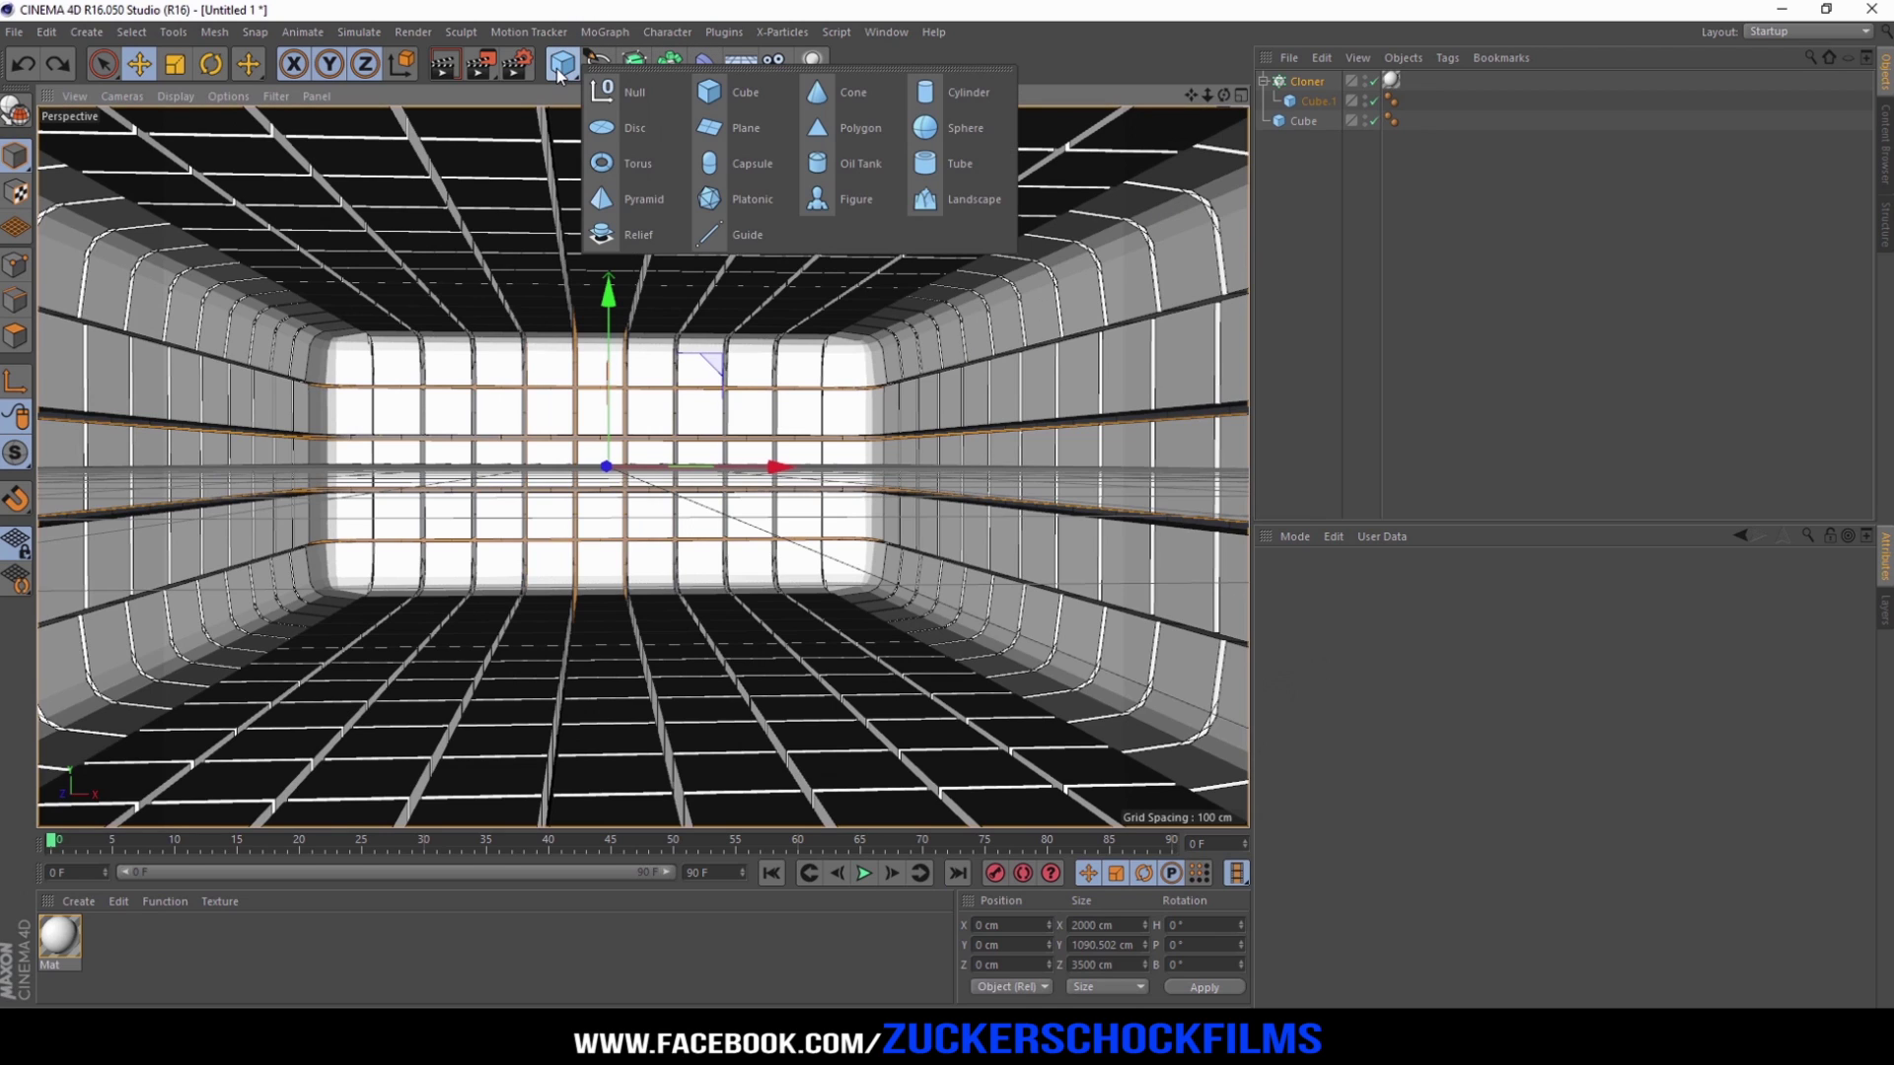
click(753, 128)
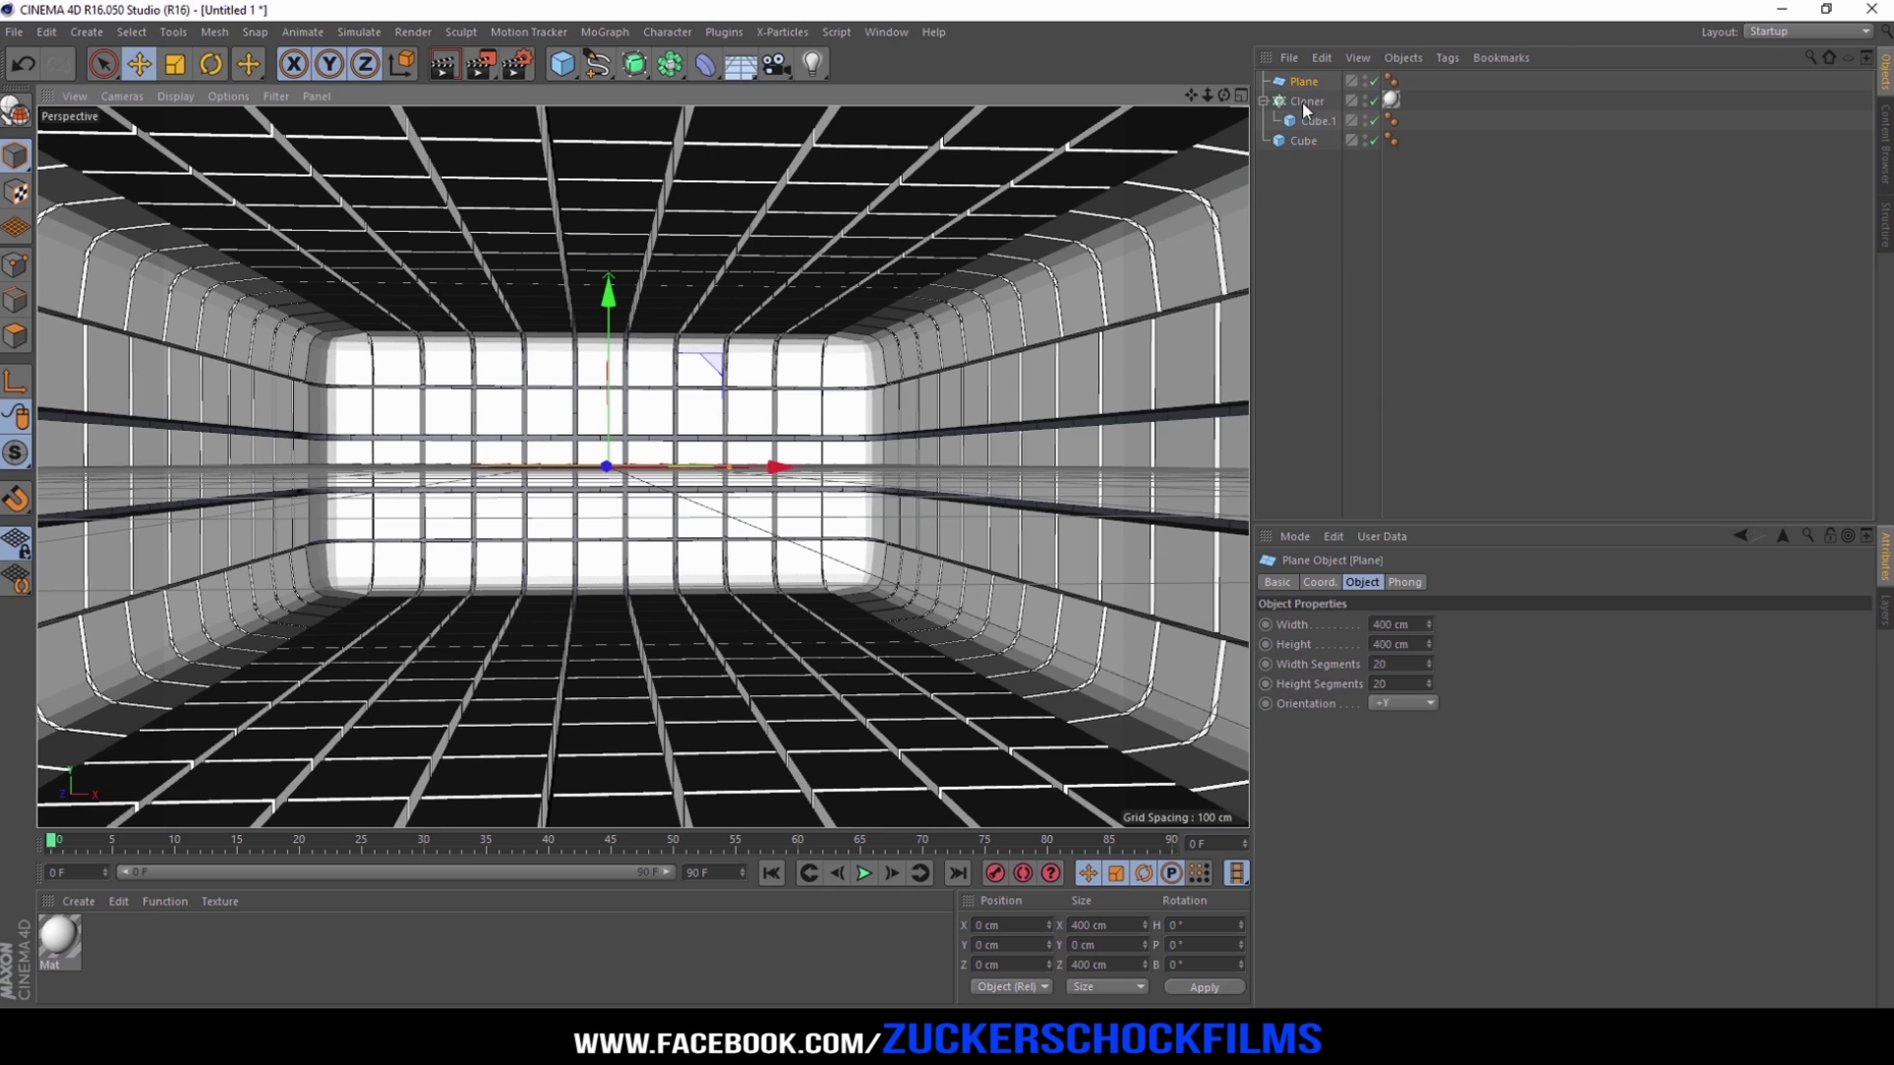
Step: Add a MoGraph Cloner.1 and make the Plane its child
click(632, 34)
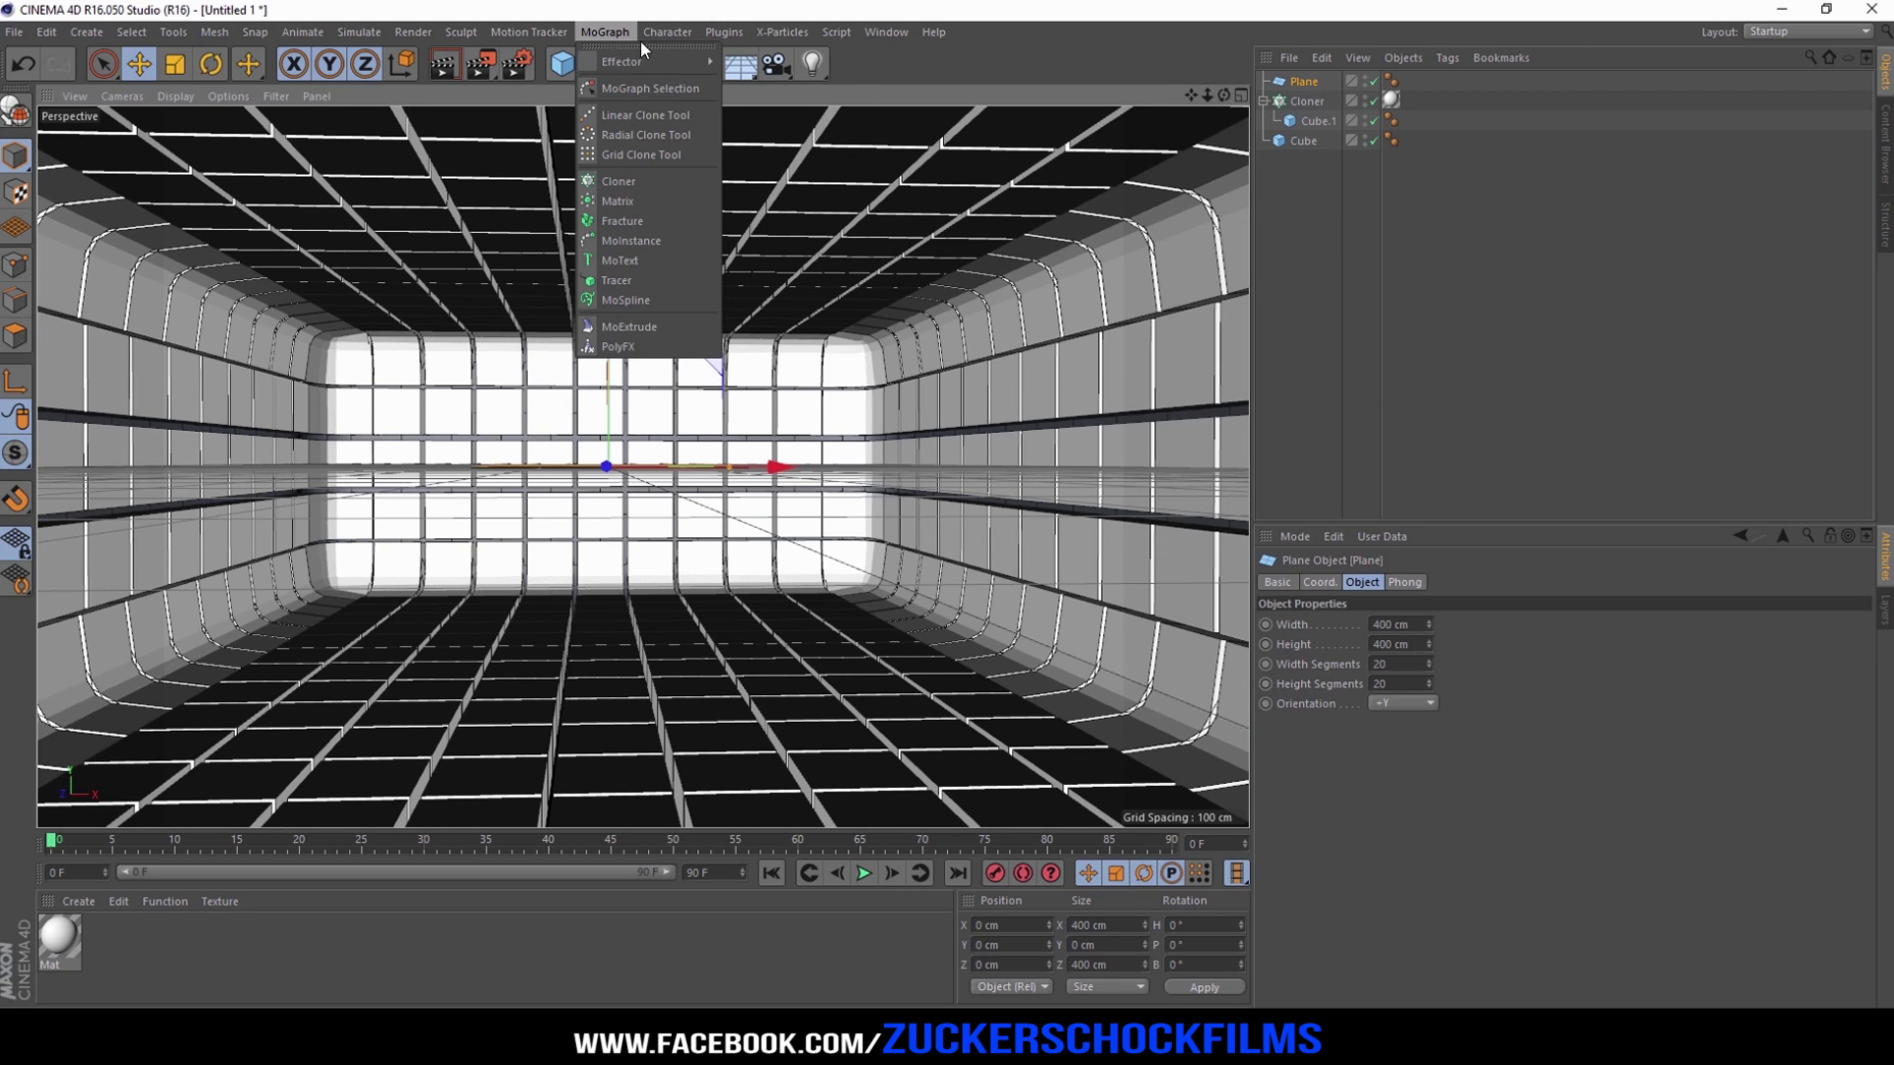
click(619, 181)
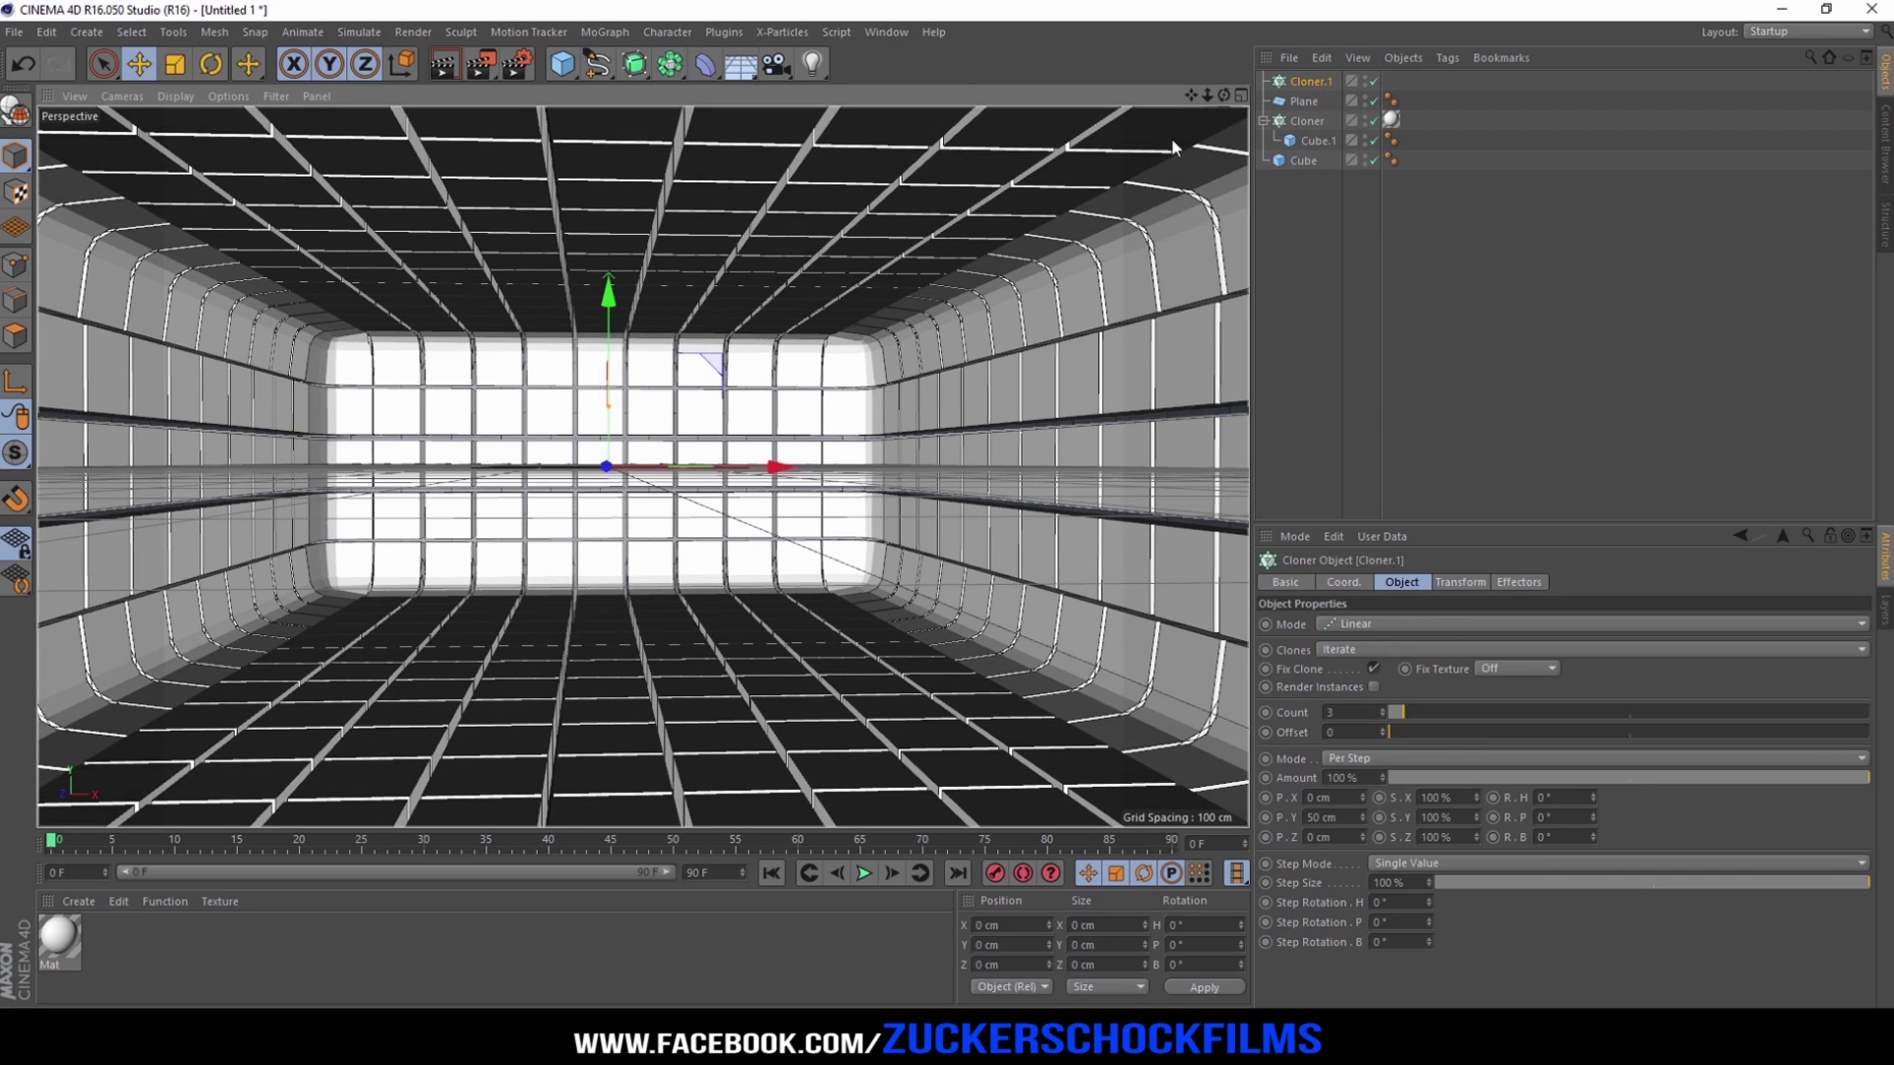
drag(1302, 102, 1314, 80)
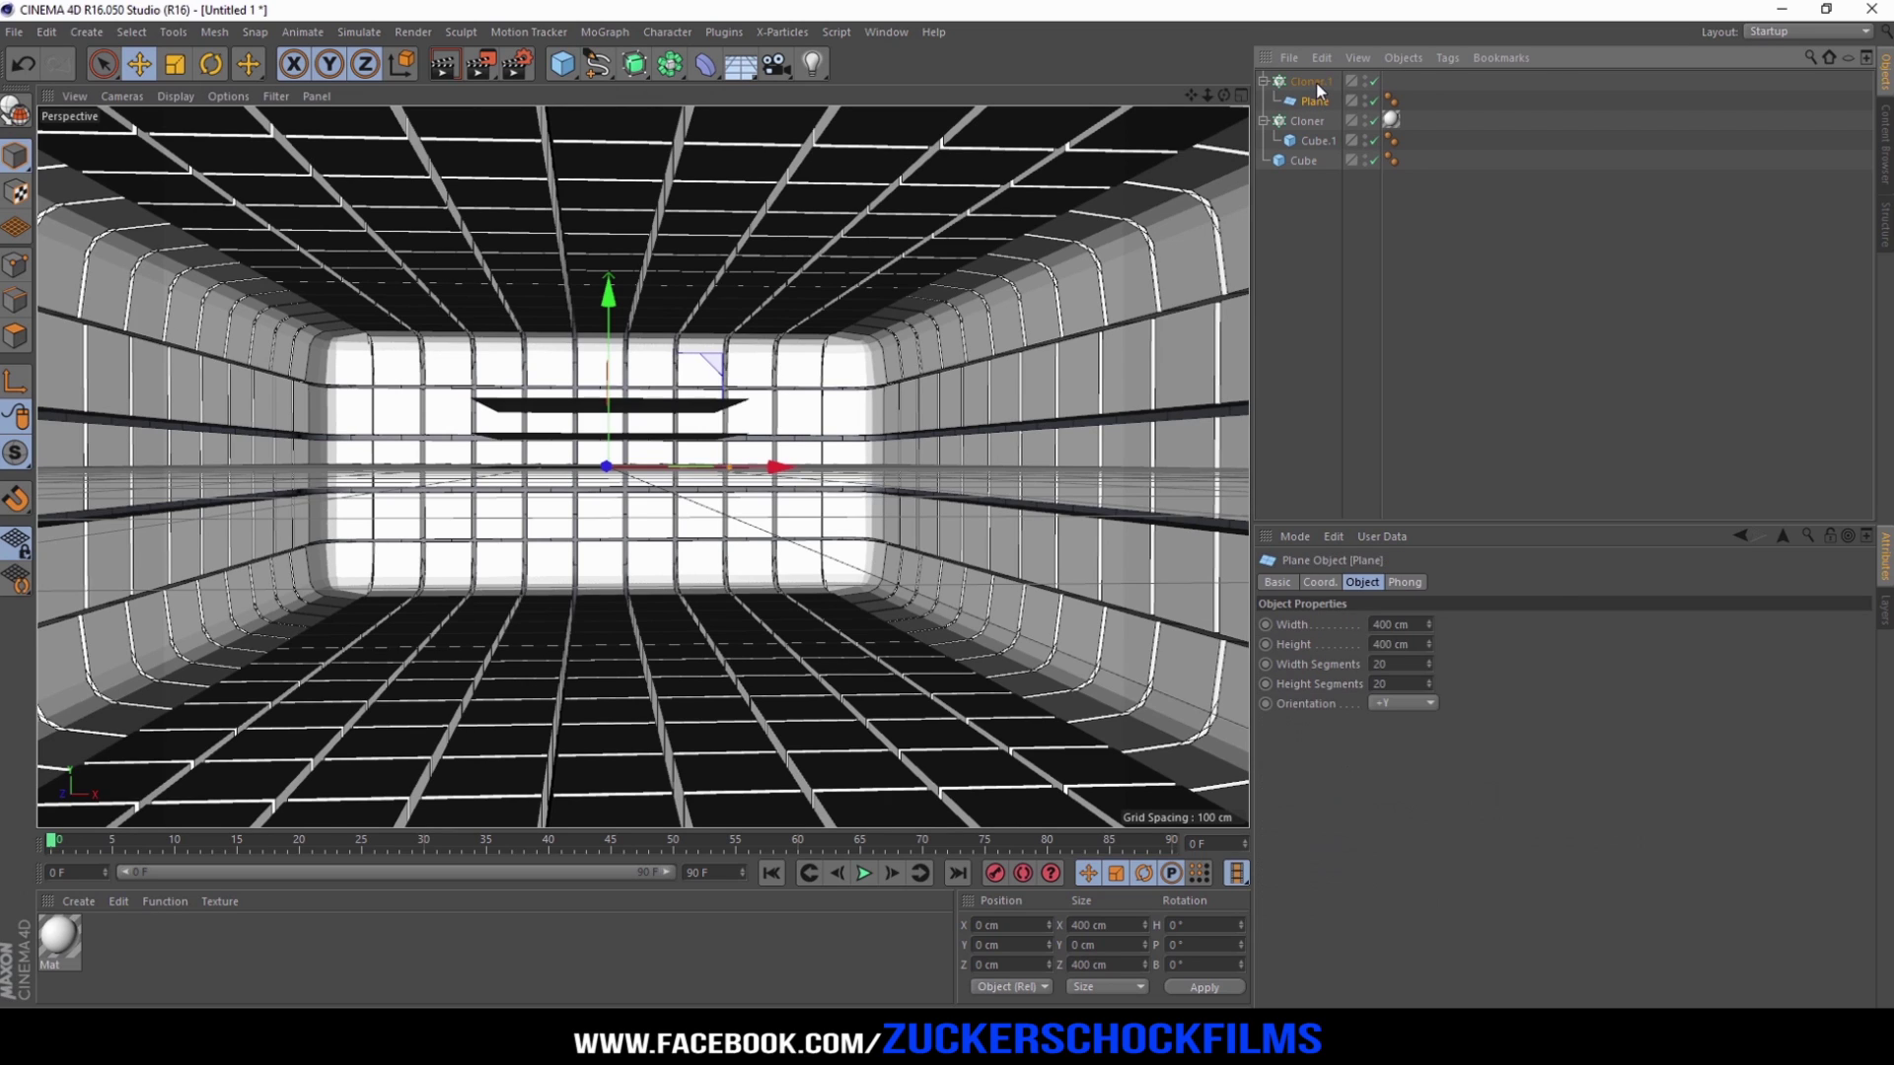
click(1310, 80)
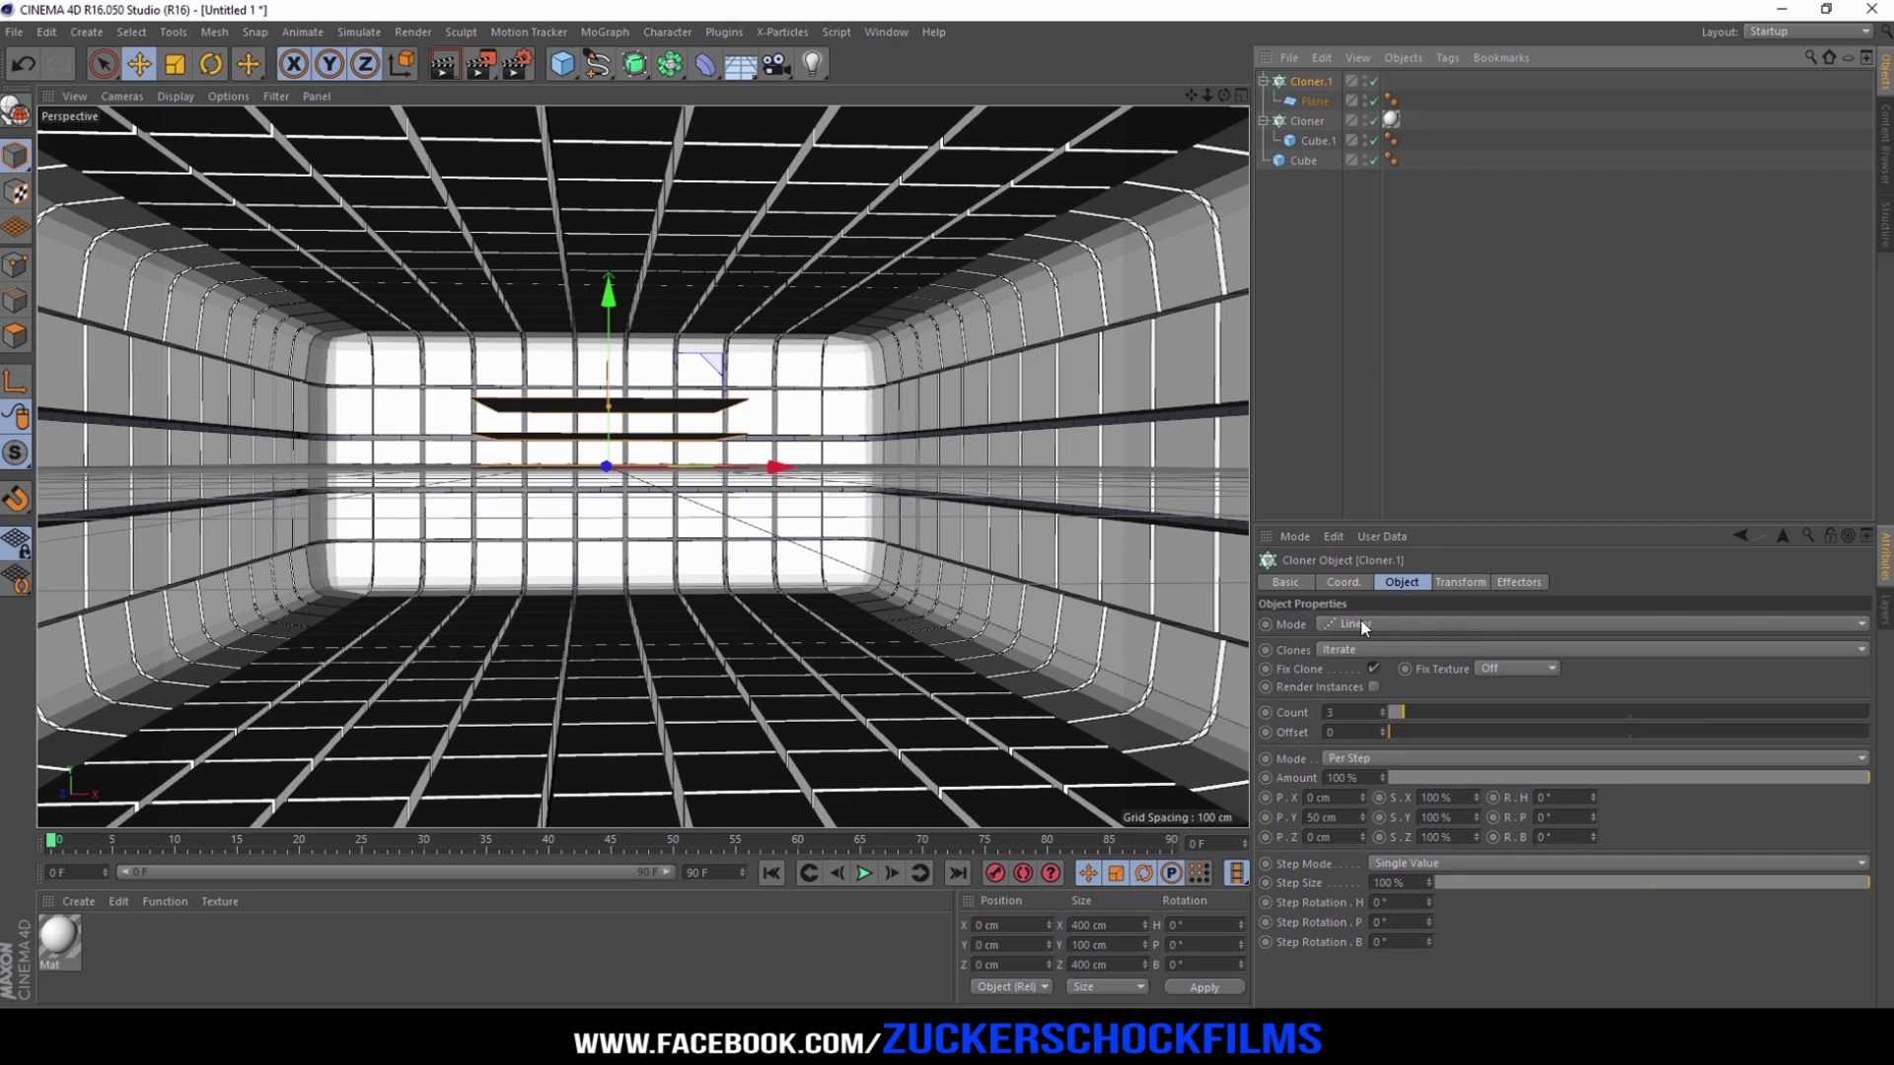
Step: Switch Cloner.1 to Grid Array mode with a 3/1/3 count
click(1386, 623)
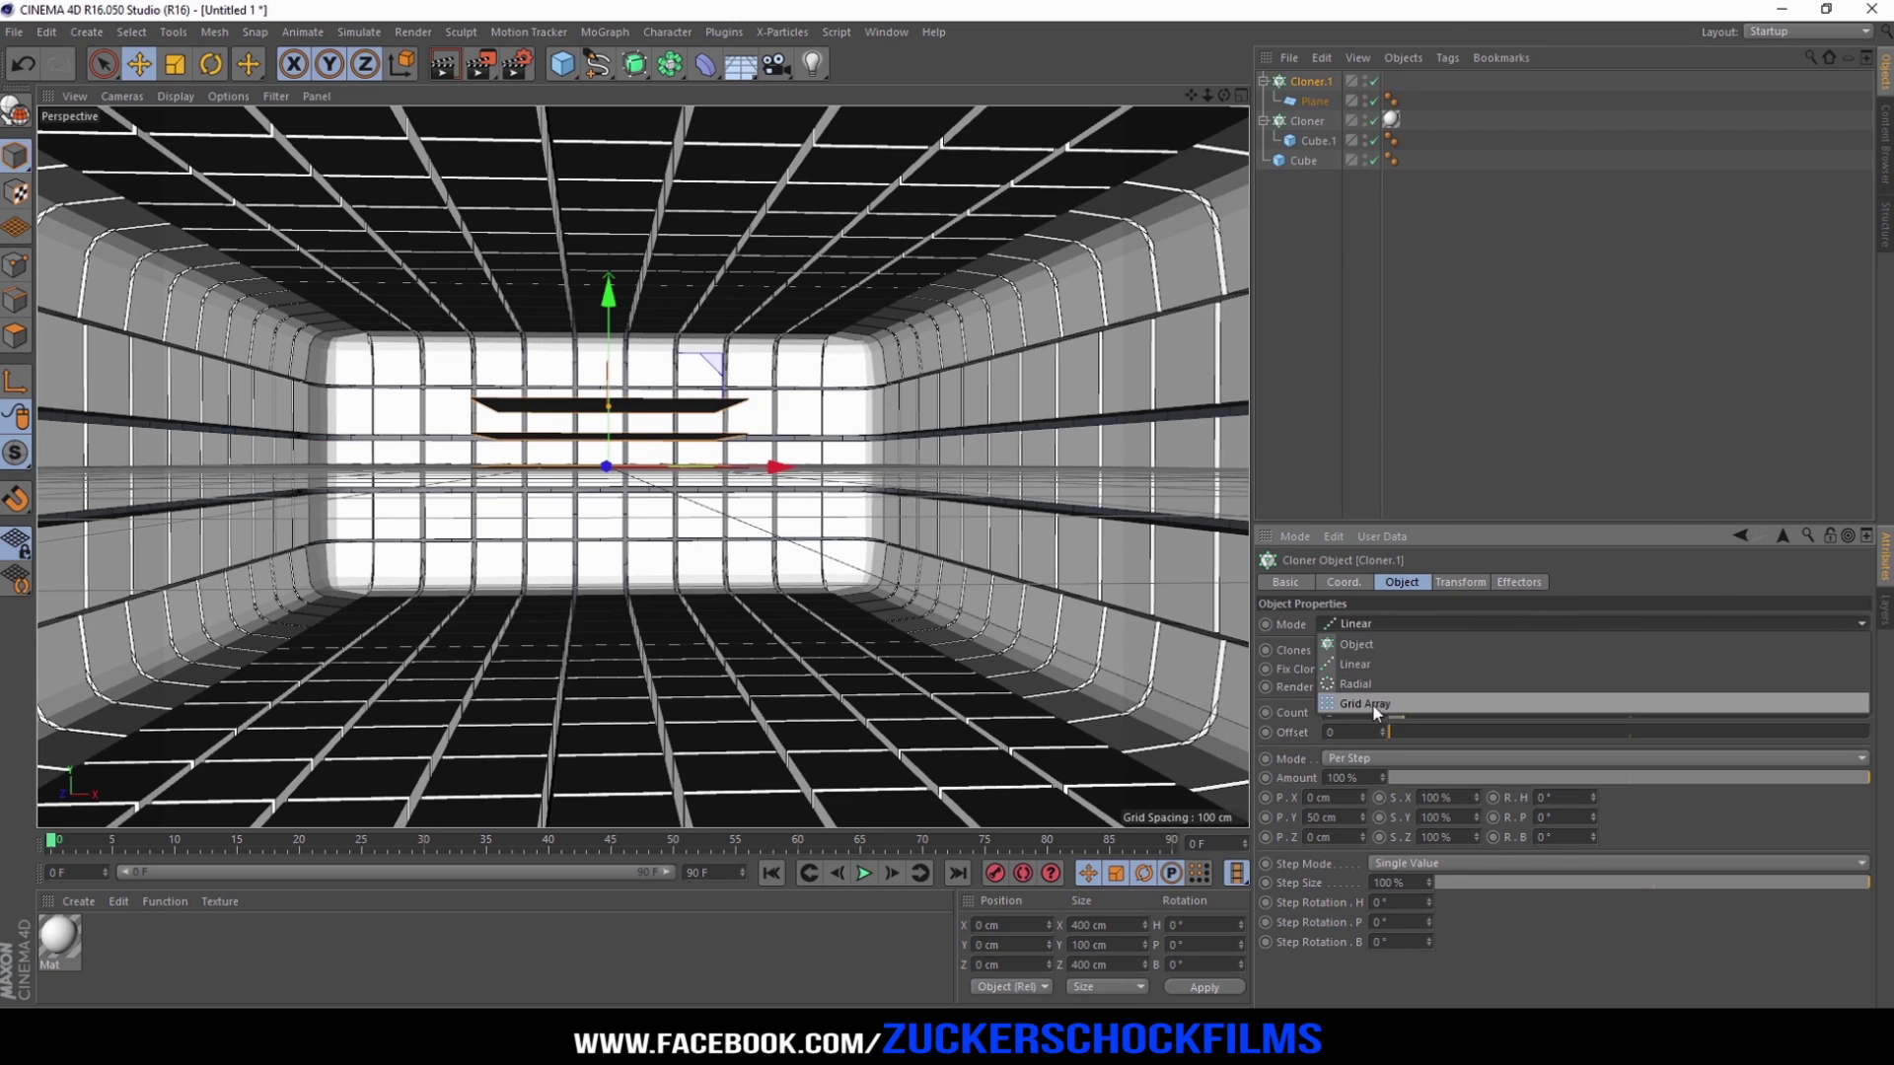
click(1400, 706)
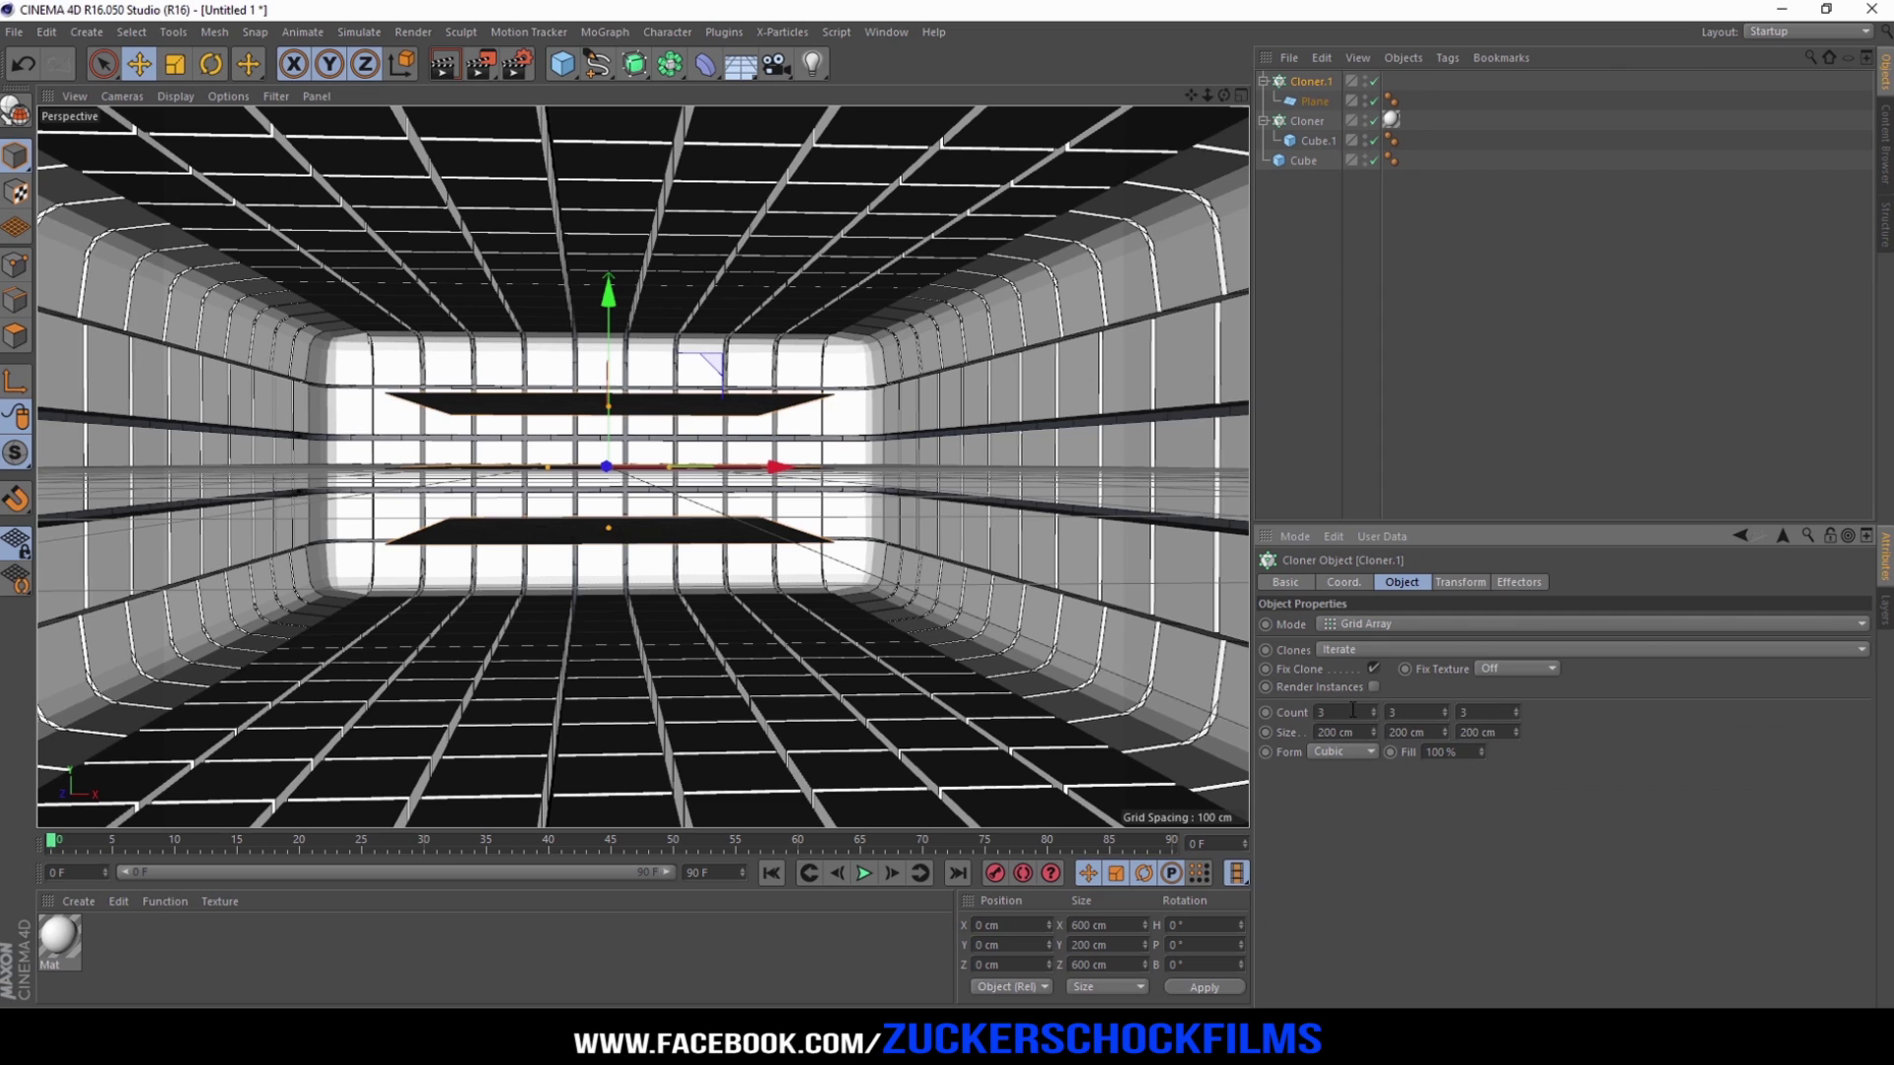
double_click(1427, 711)
text(1)
key(Return)
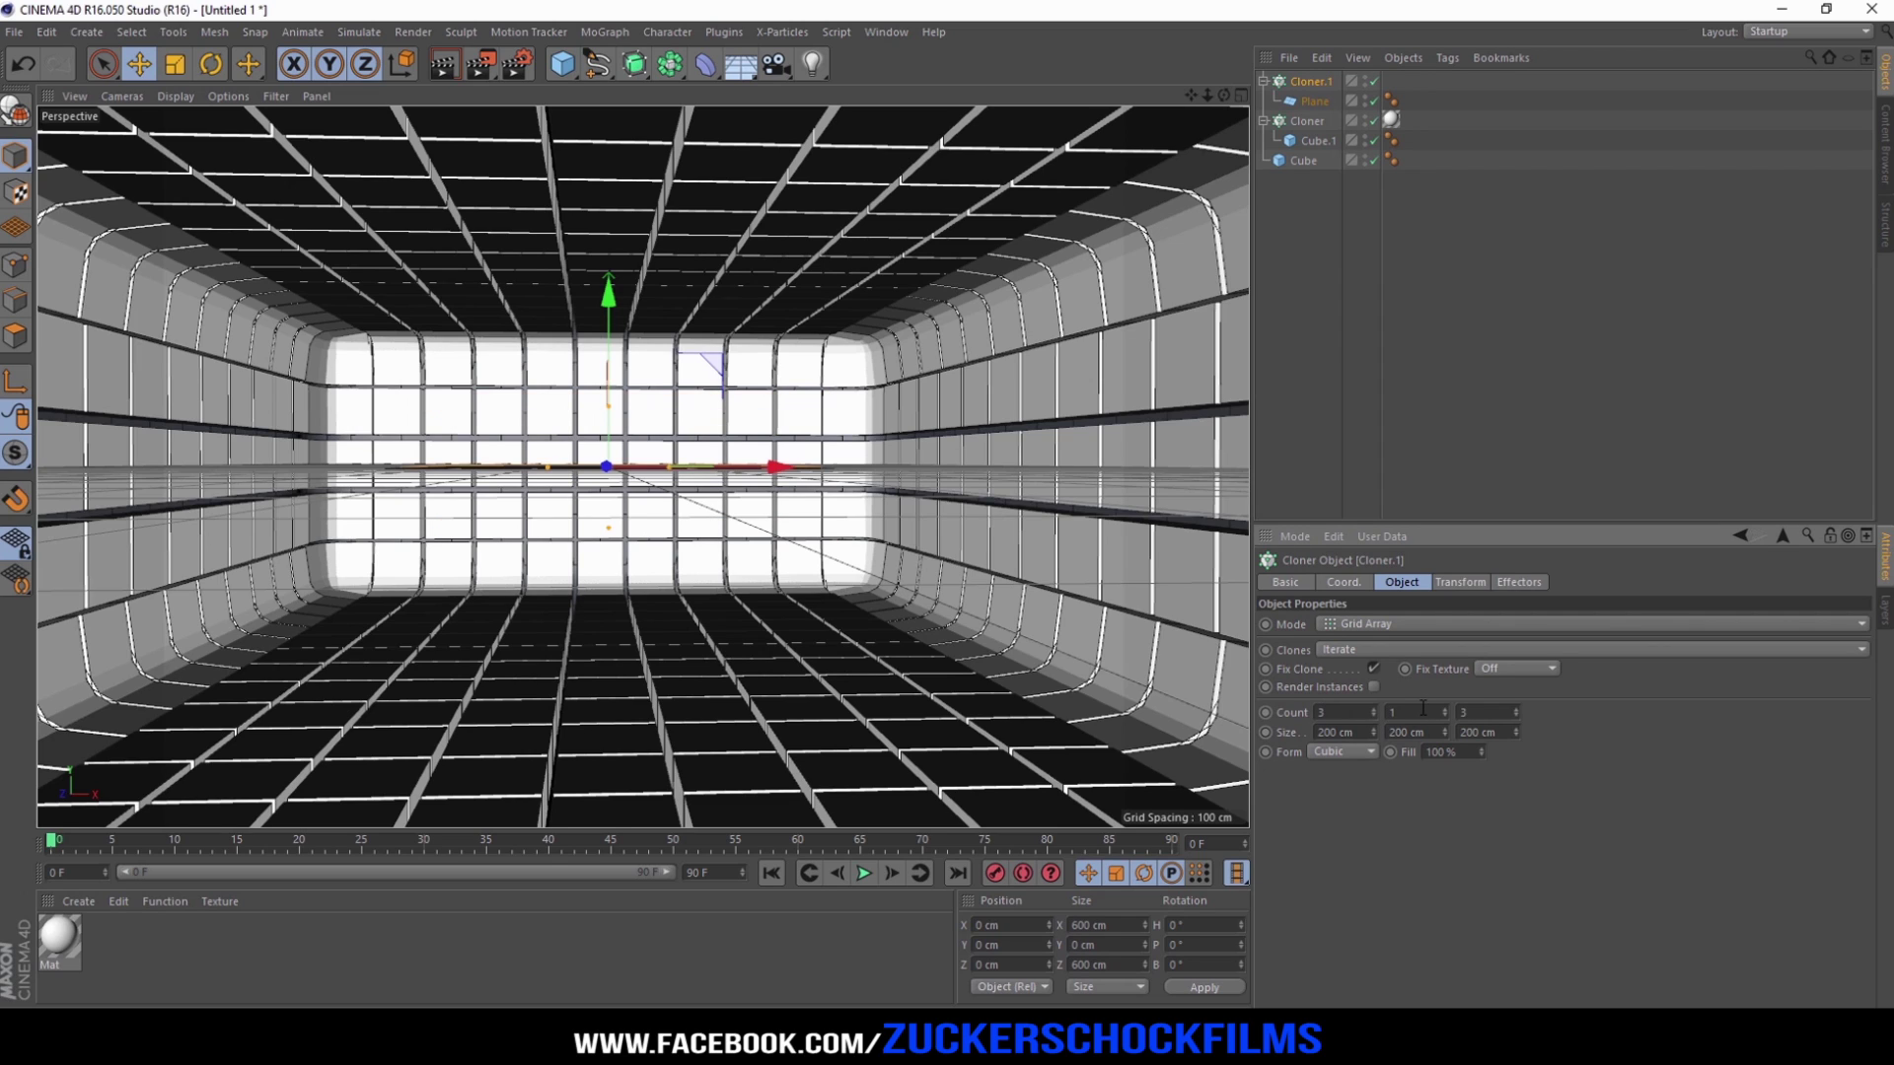
drag(608, 295, 614, 384)
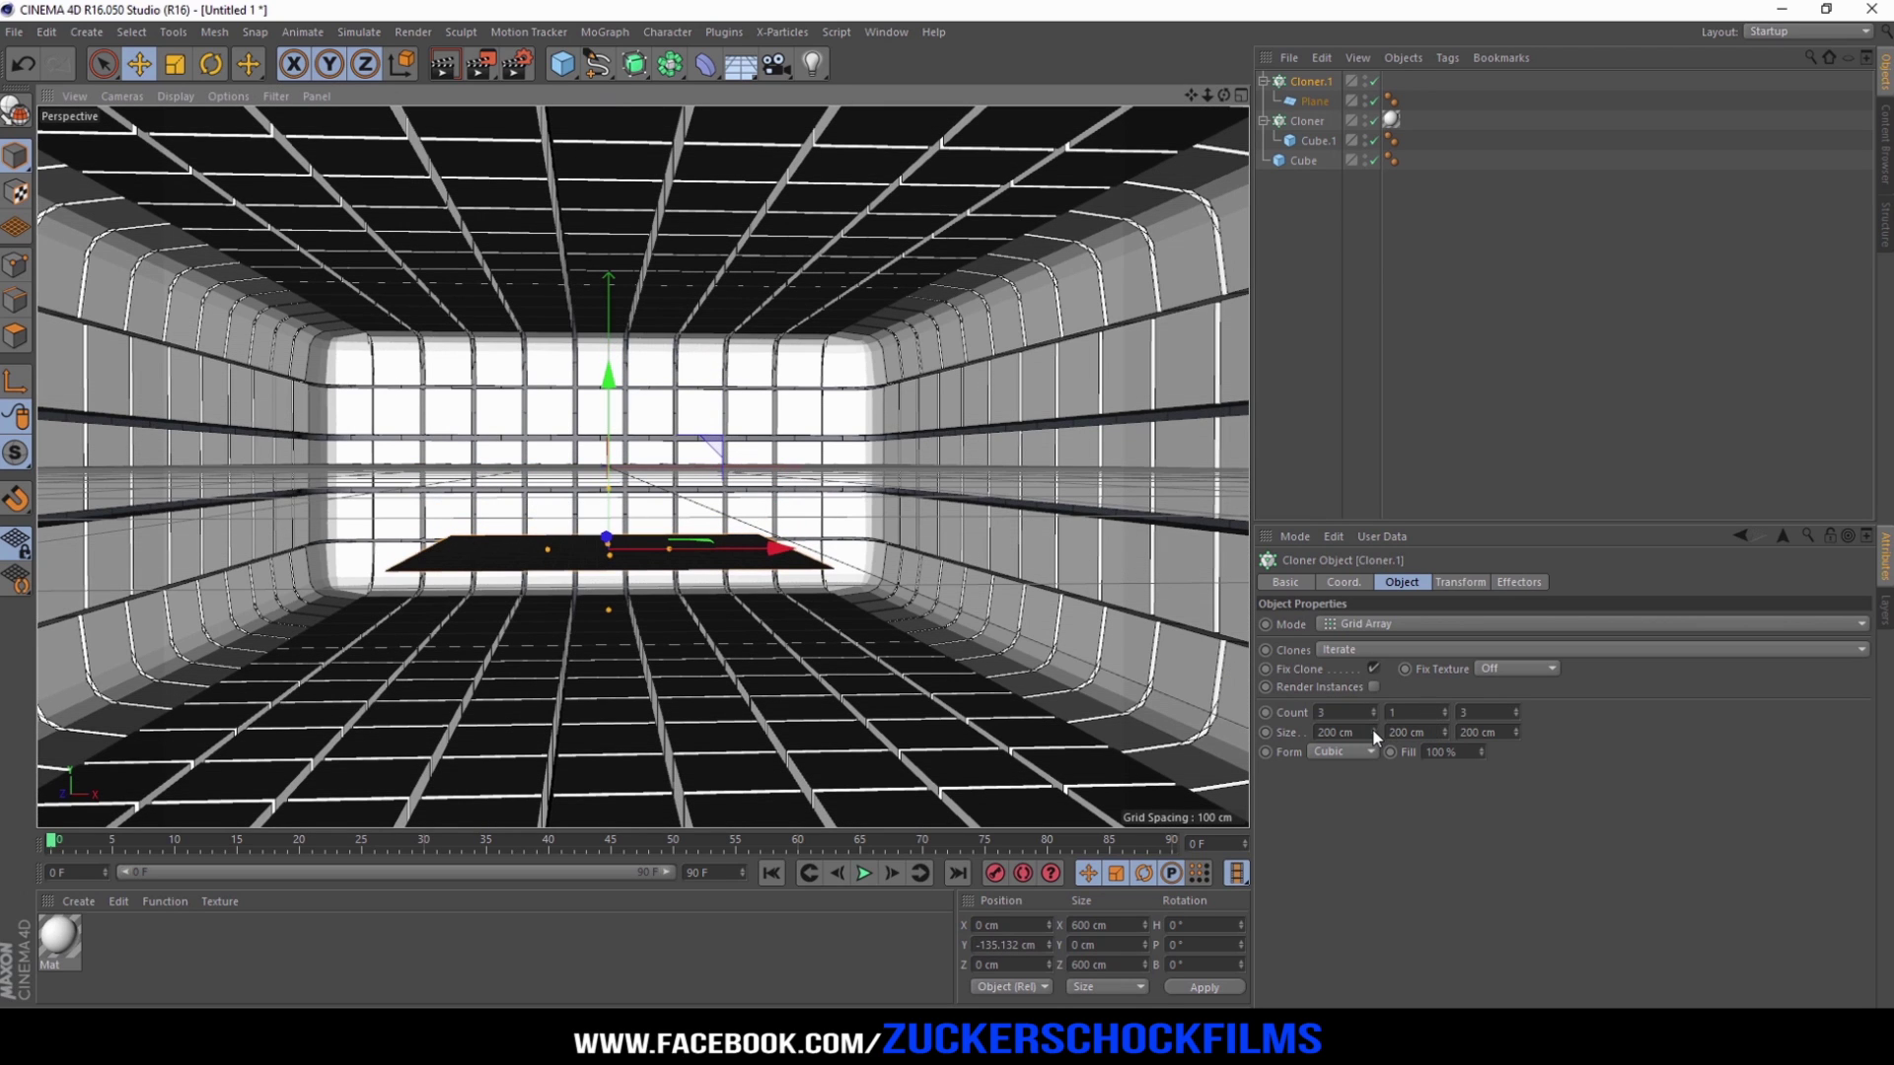
Step: Size the grid to 999/200/2061 cm and raise it to Y 416.795 cm at the ceiling
drag(1373, 732, 1524, 722)
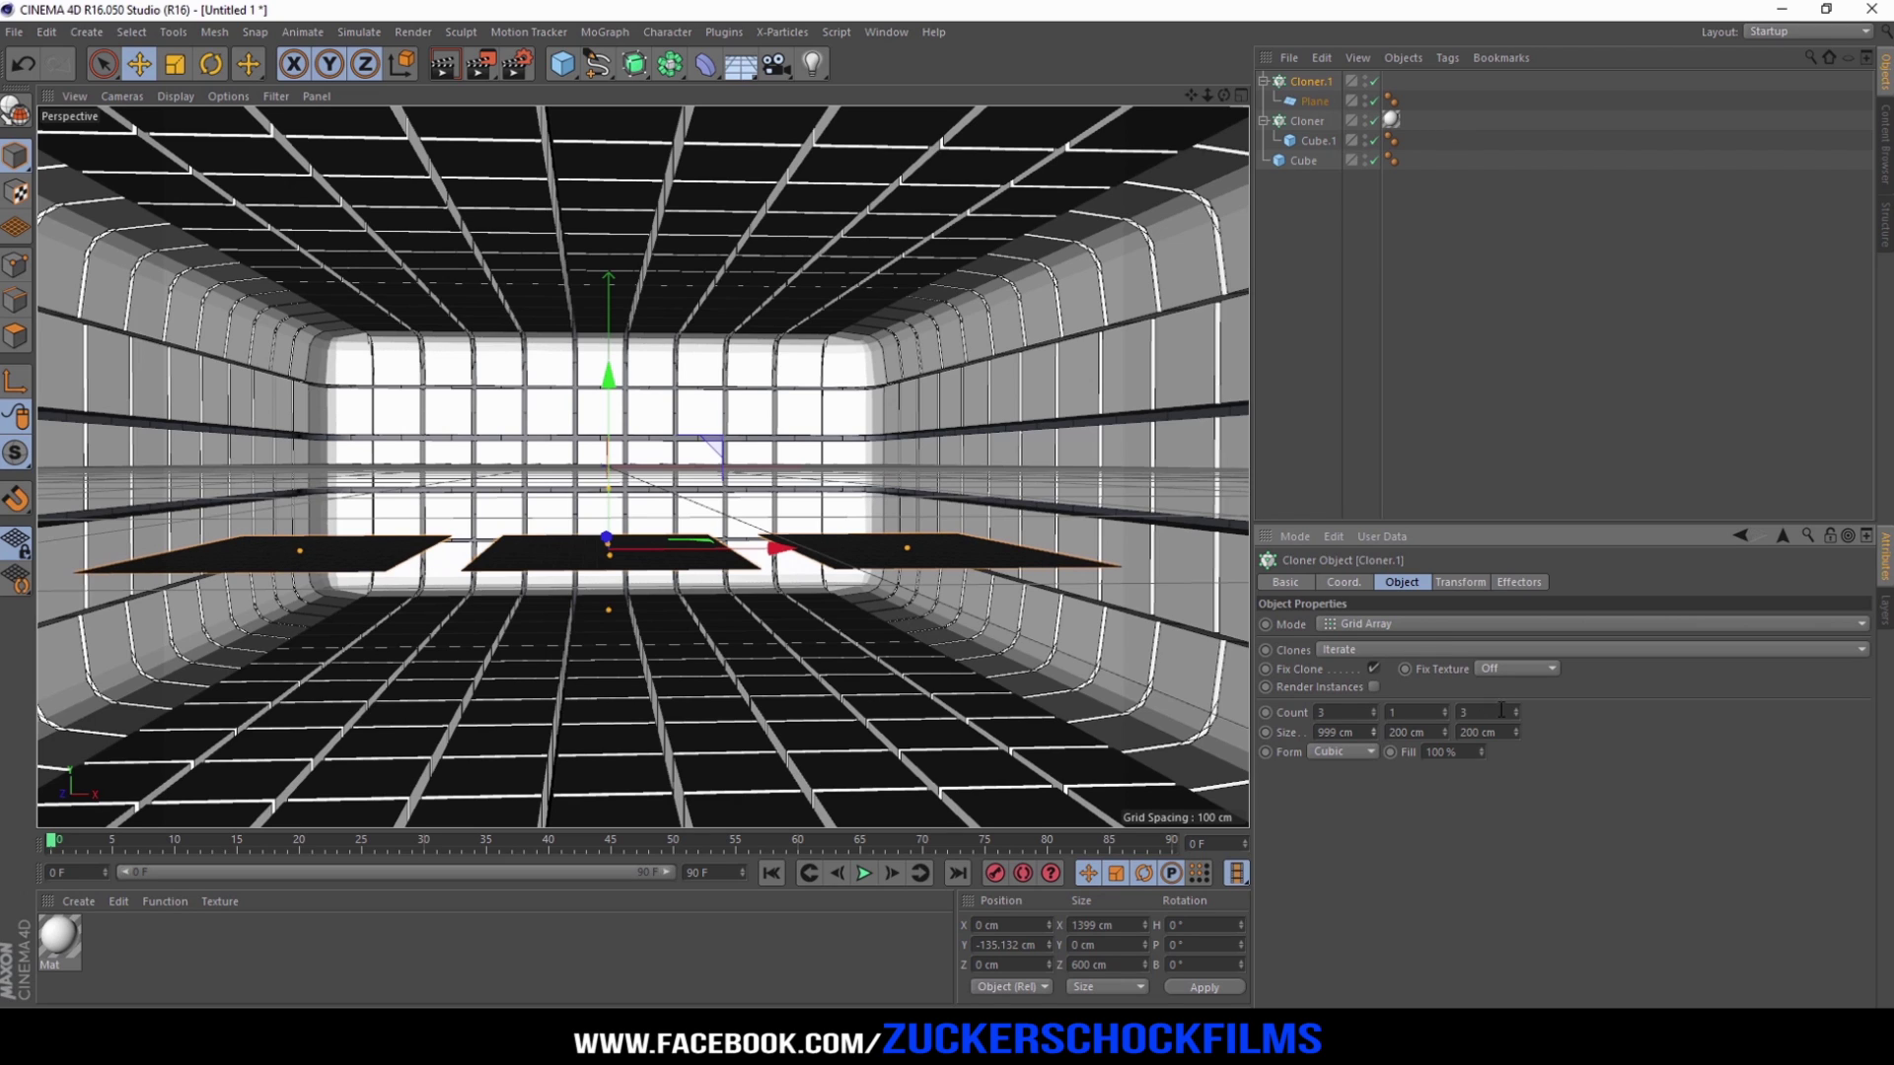
drag(1516, 732, 1602, 728)
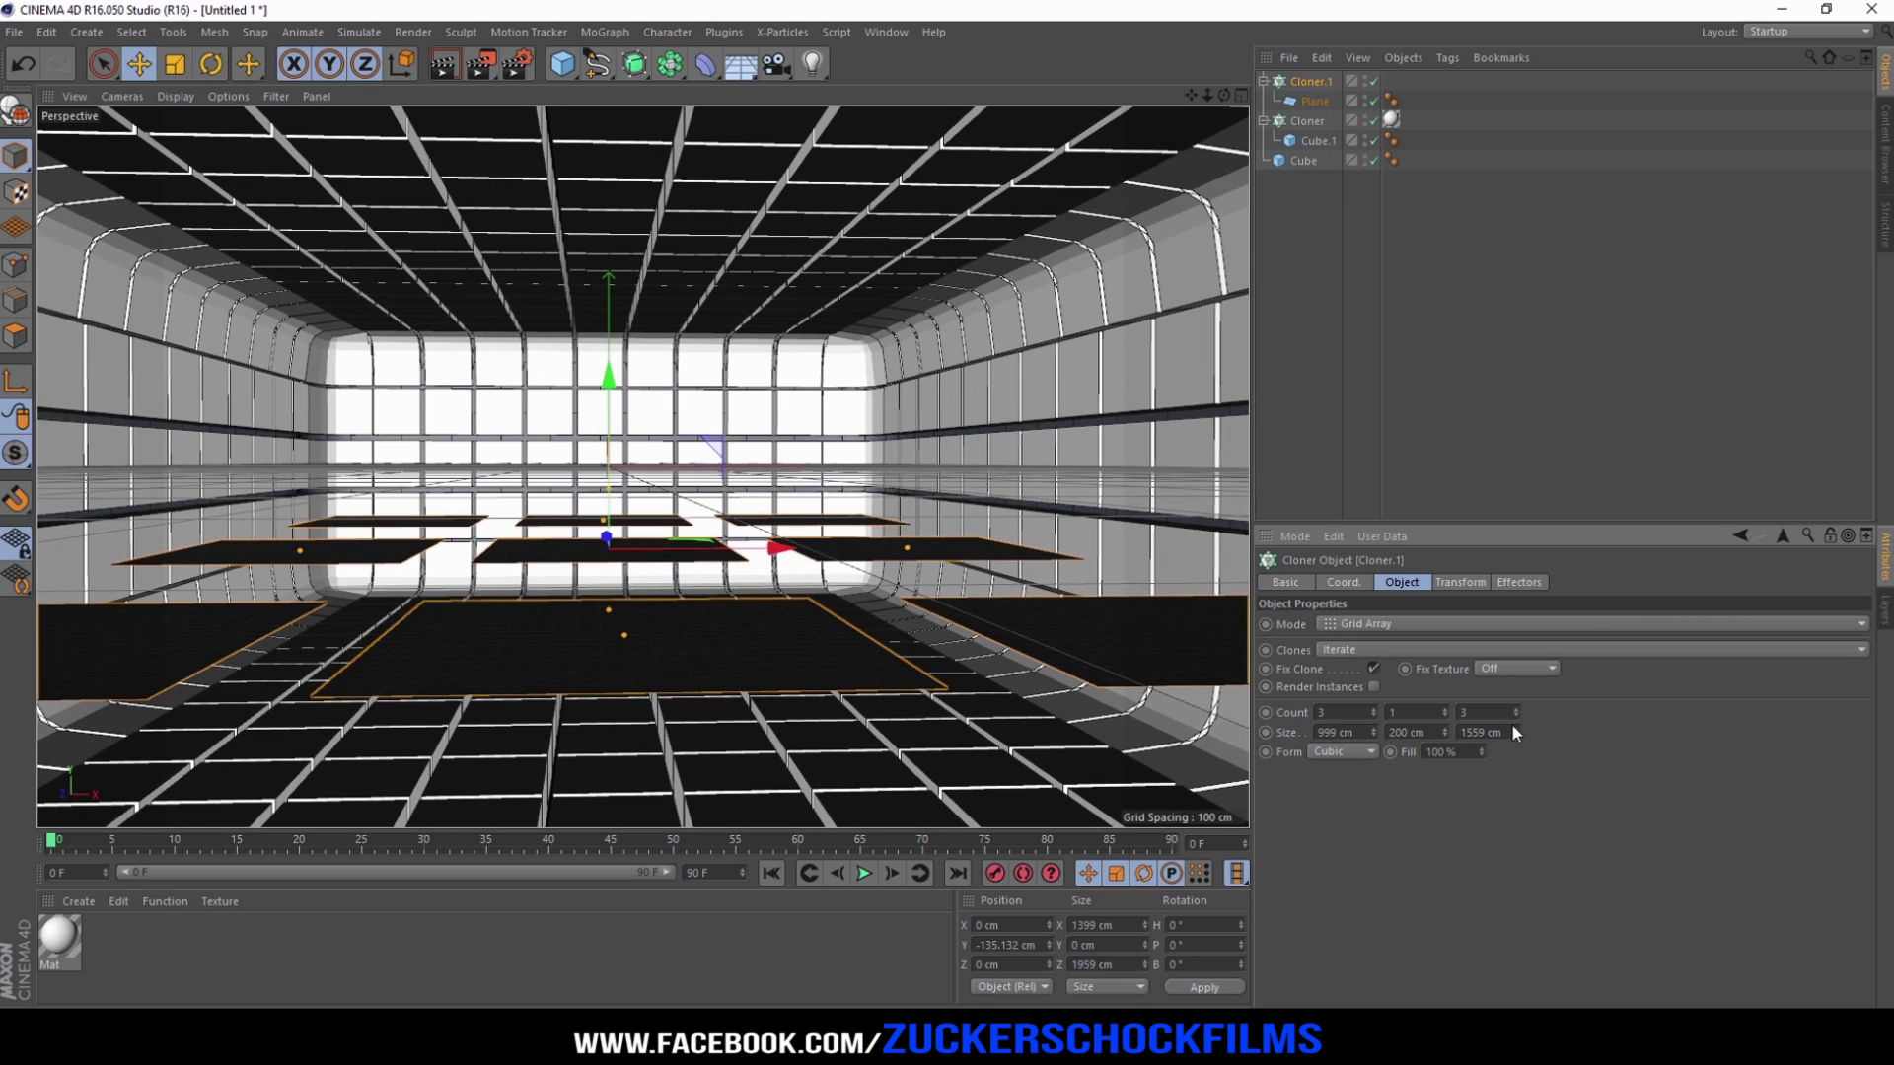
drag(1518, 728, 1518, 728)
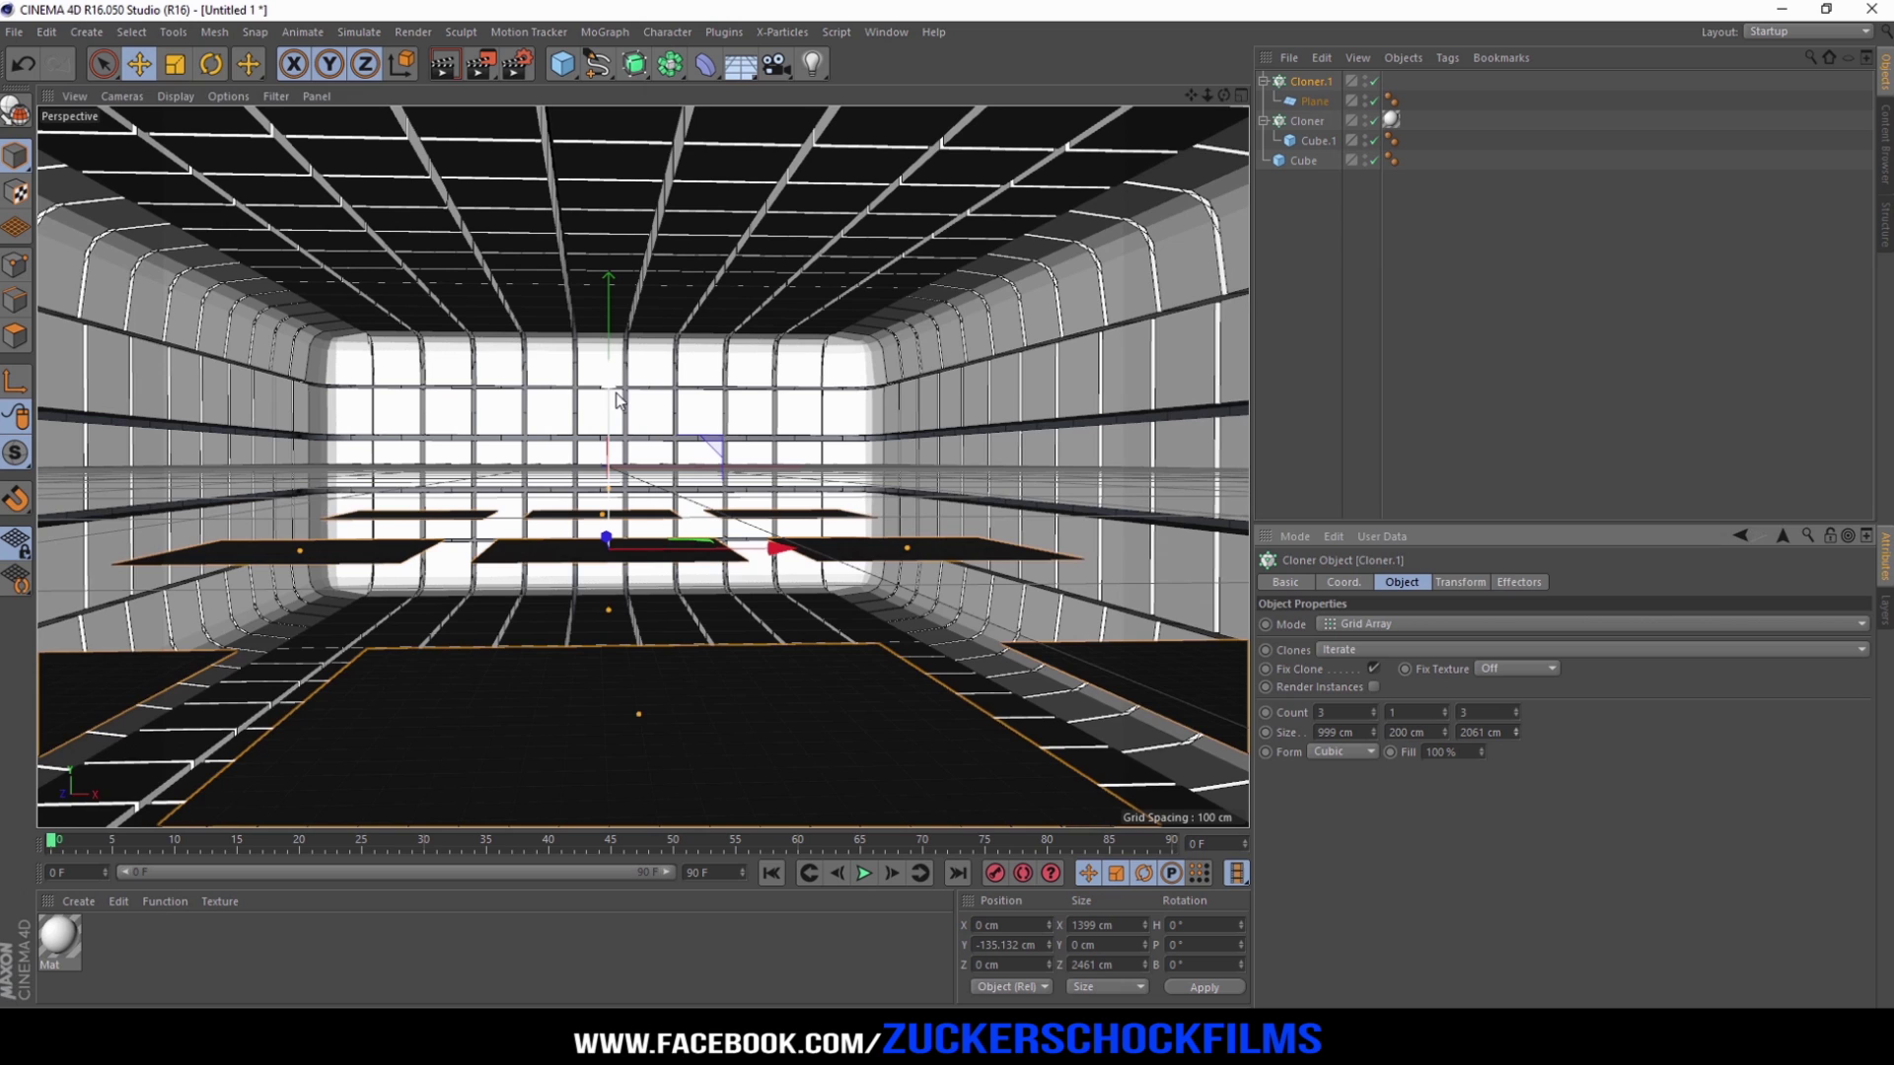
drag(623, 373, 688, 113)
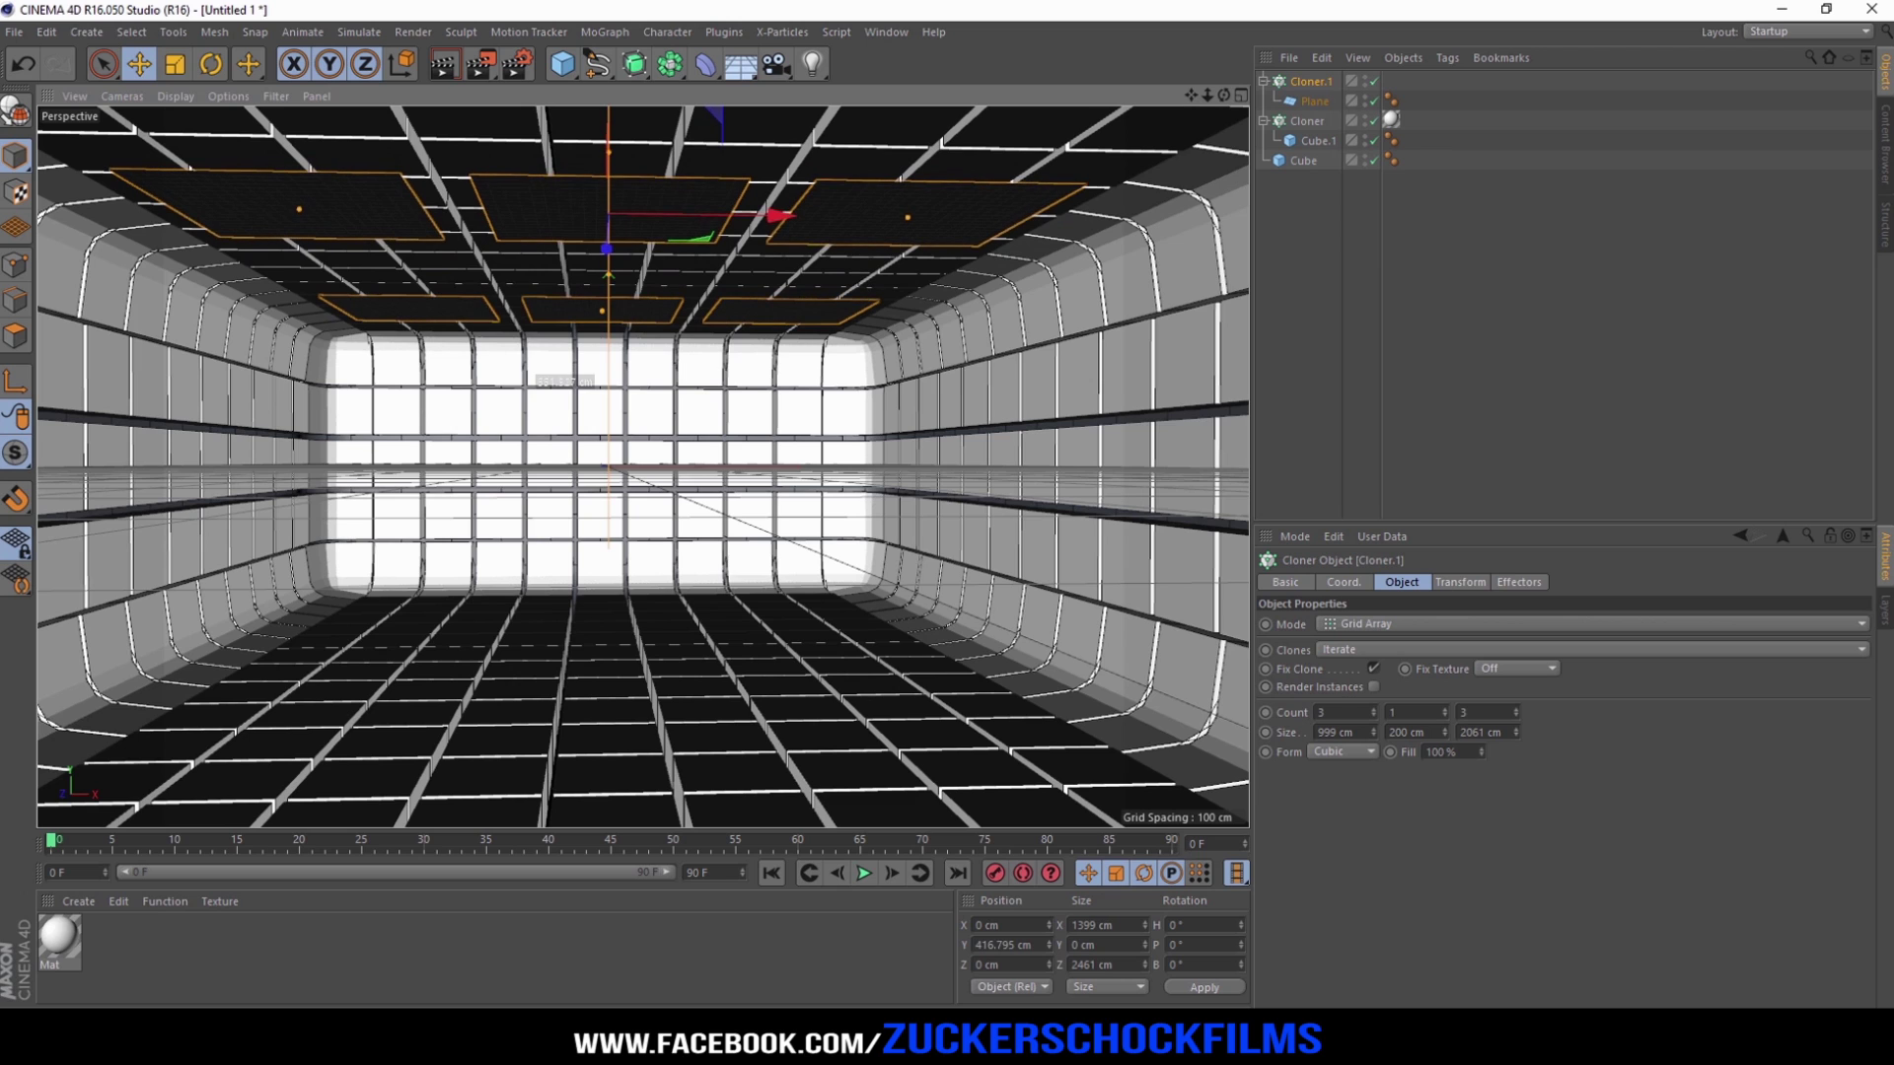
drag(616, 399, 615, 399)
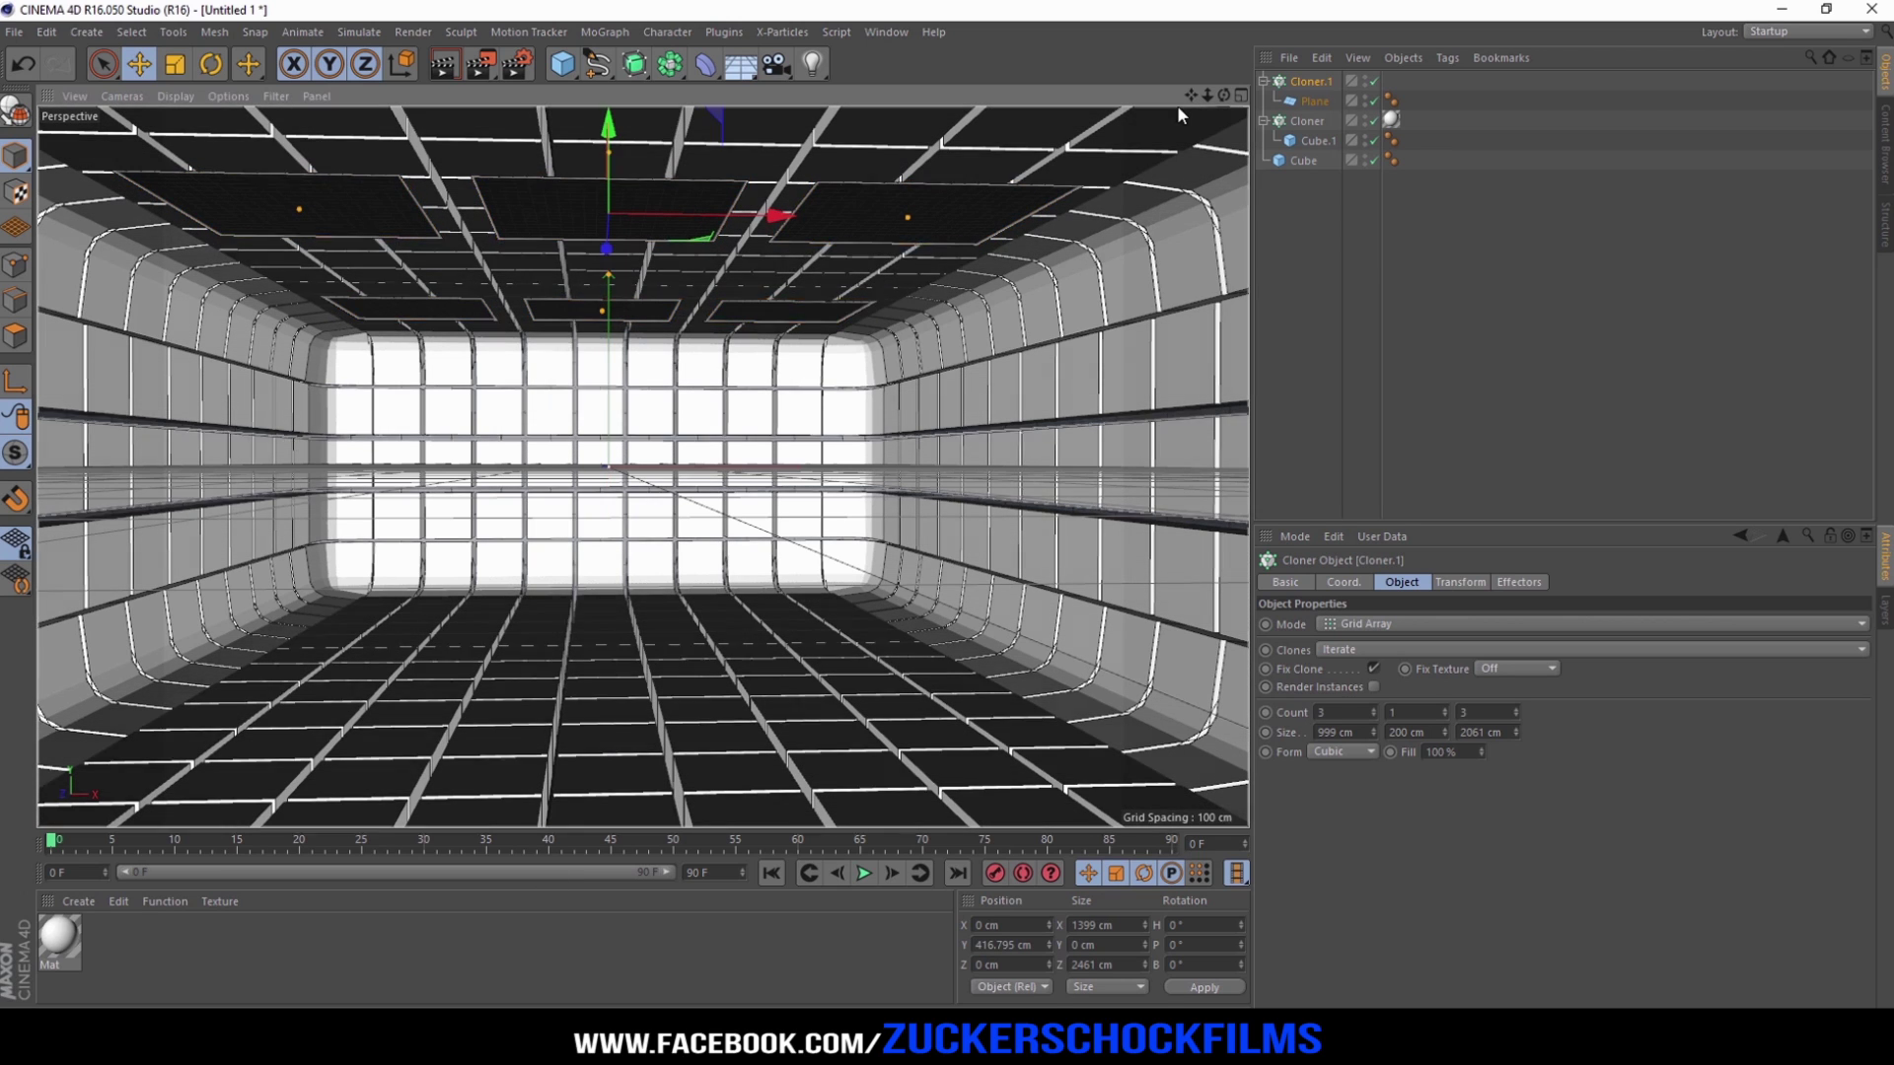
mouse_move(1207, 95)
mouse_down()
mouse_move(1257, 95)
mouse_move(1162, 95)
mouse_move(1213, 95)
mouse_up()
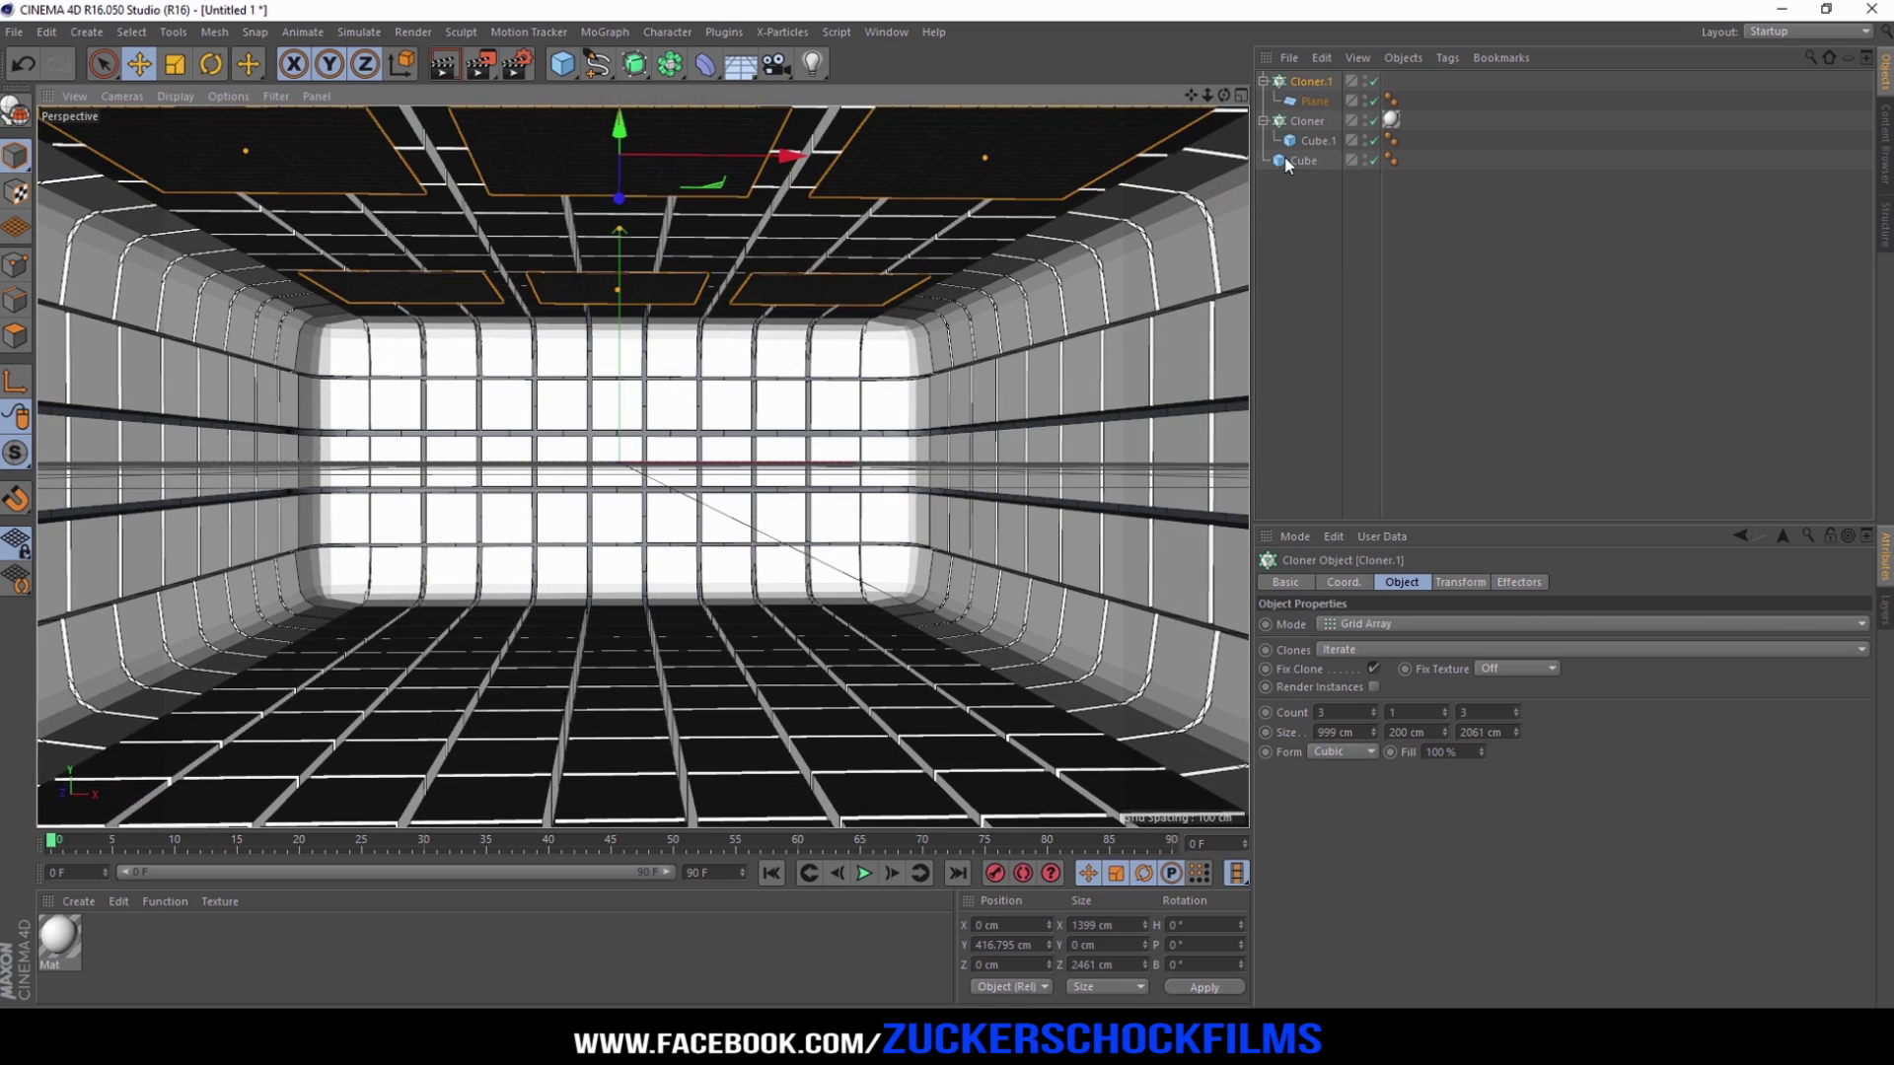
Step: Create Mat.1 and turn off its Color and Reflectance channels
double_click(179, 963)
double_click(60, 939)
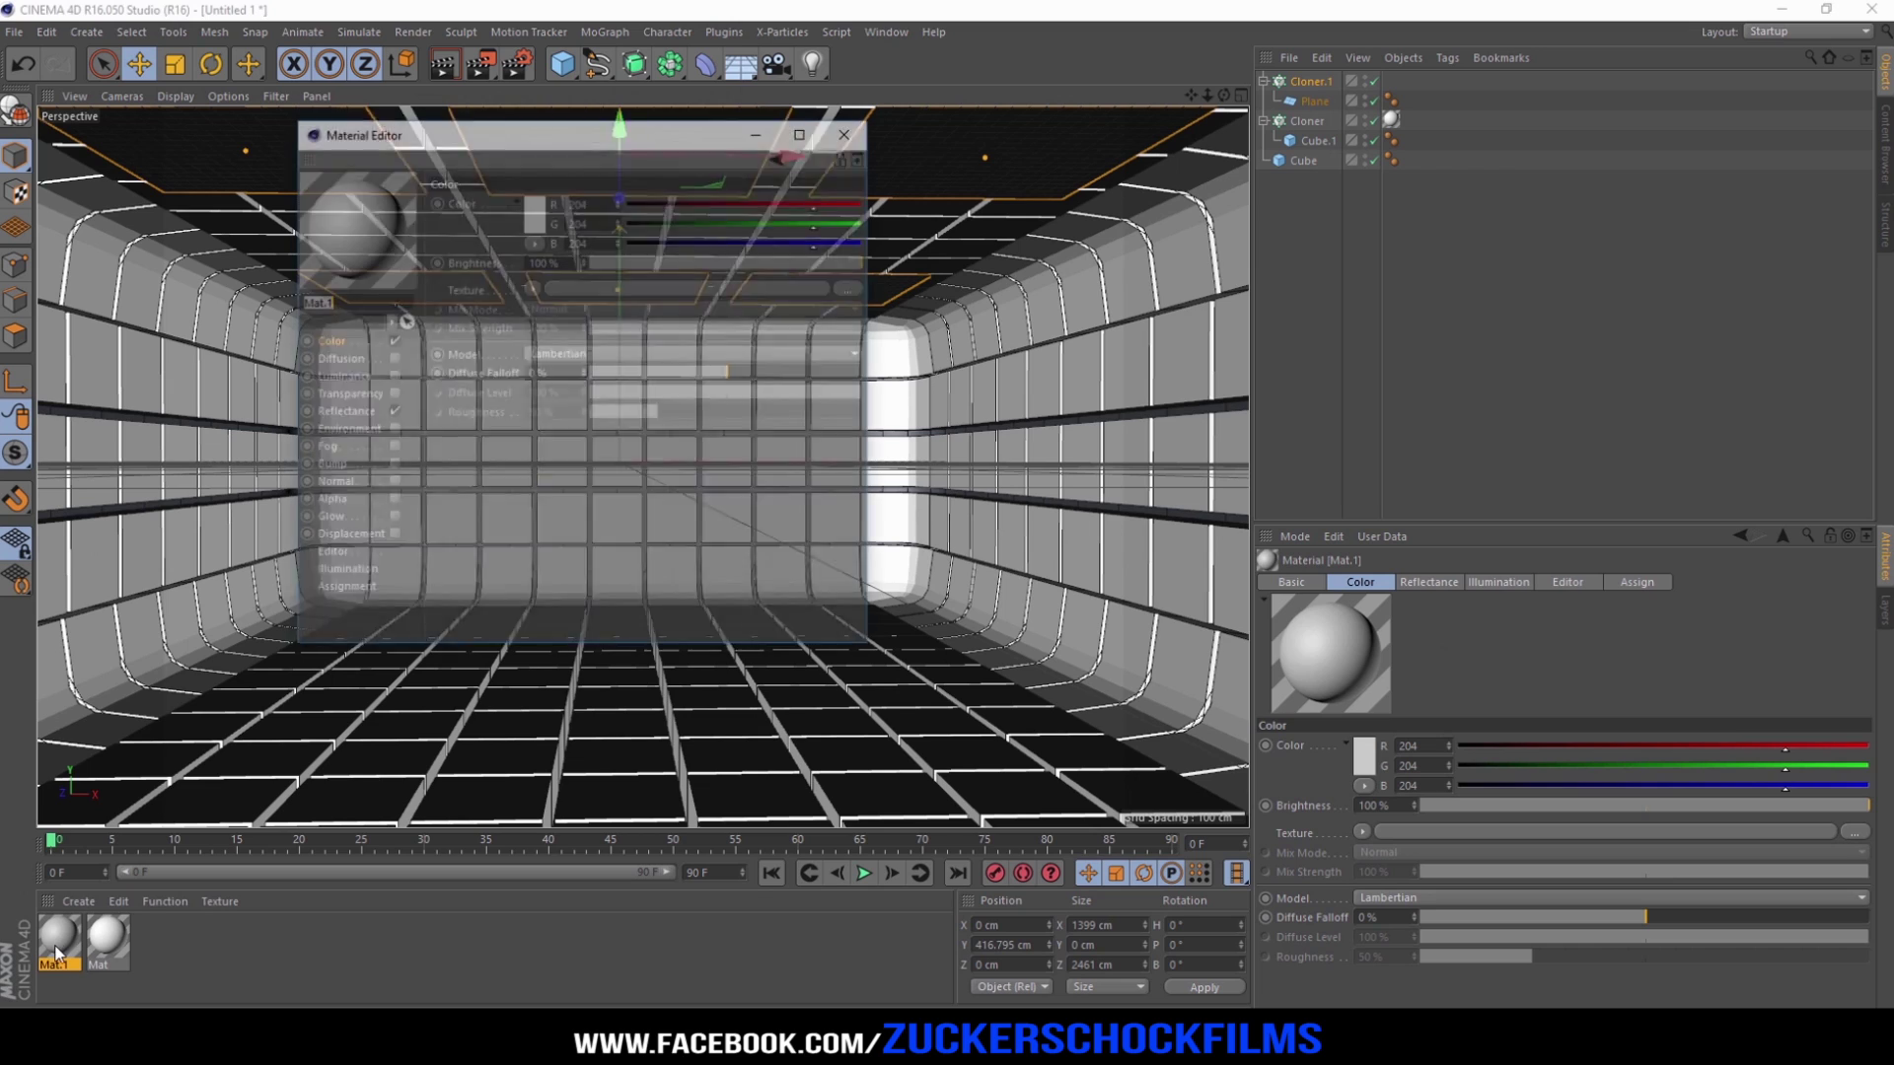
click(530, 215)
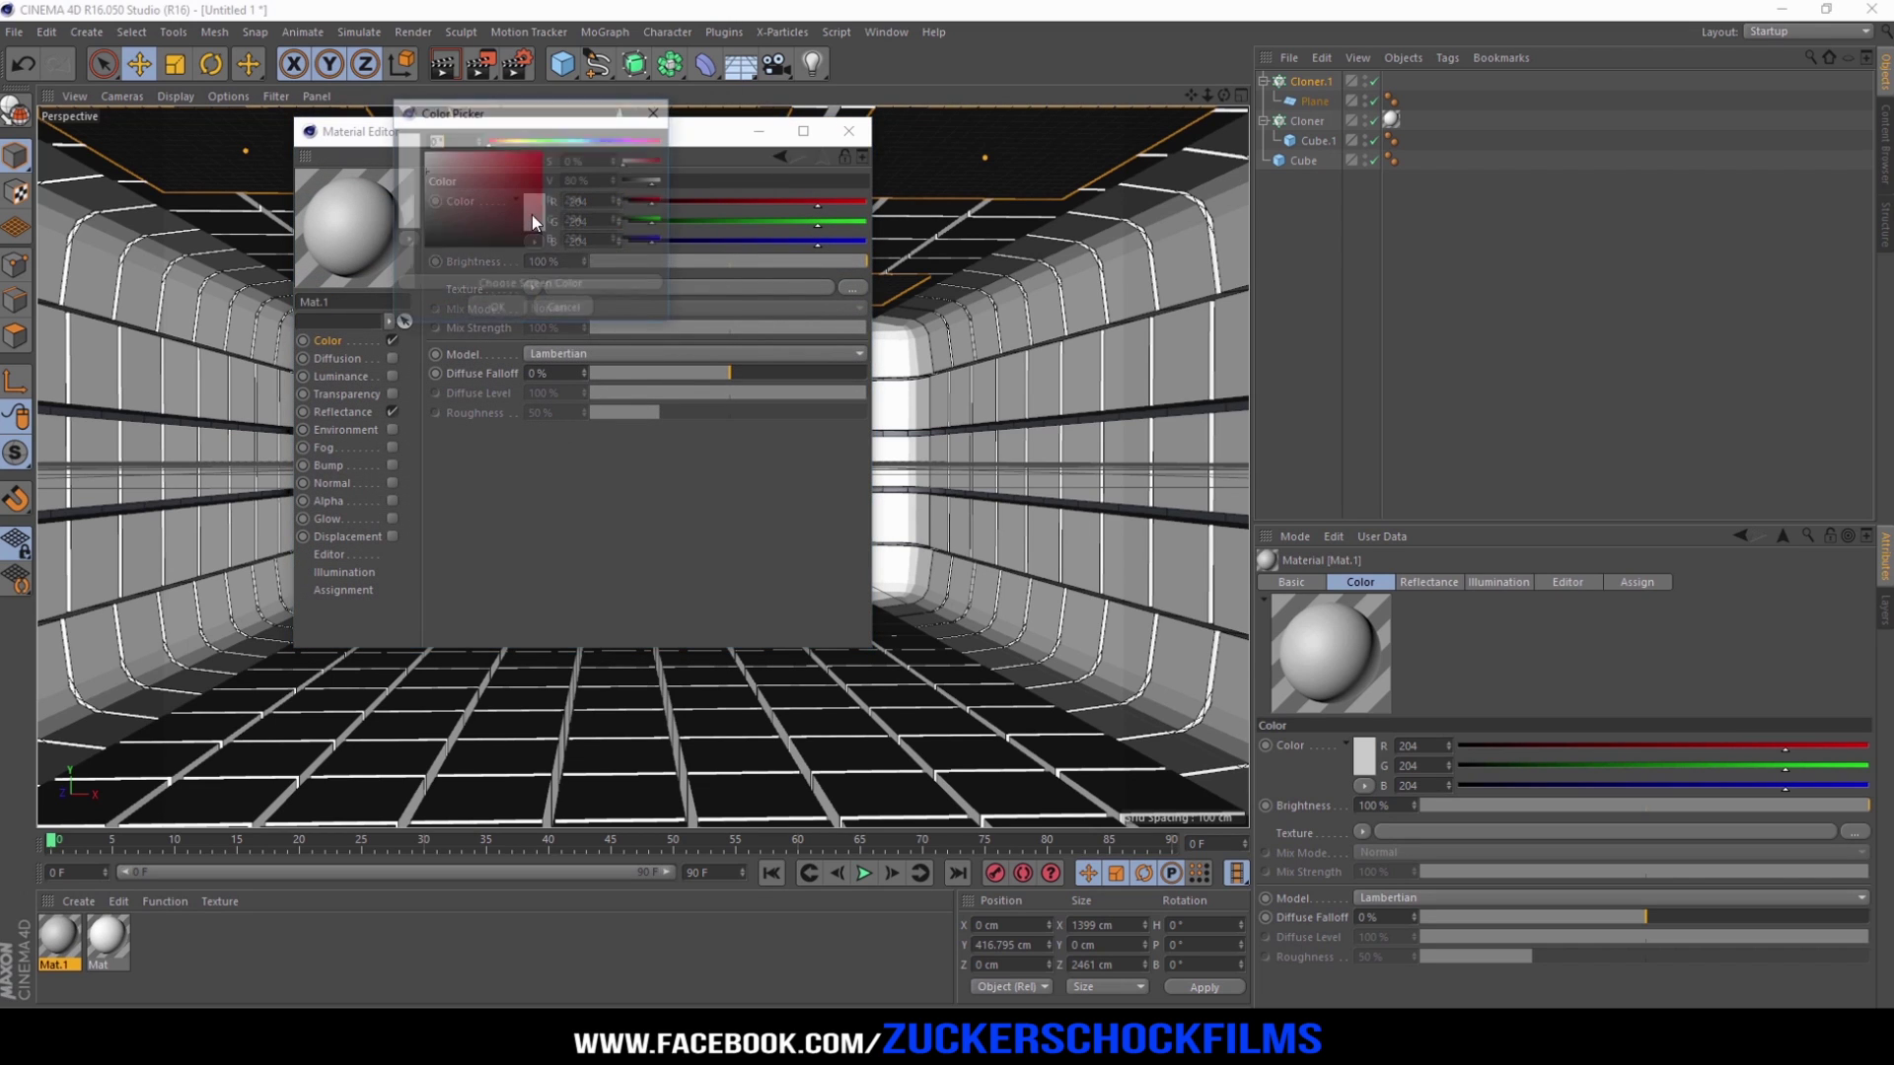
click(576, 310)
click(391, 342)
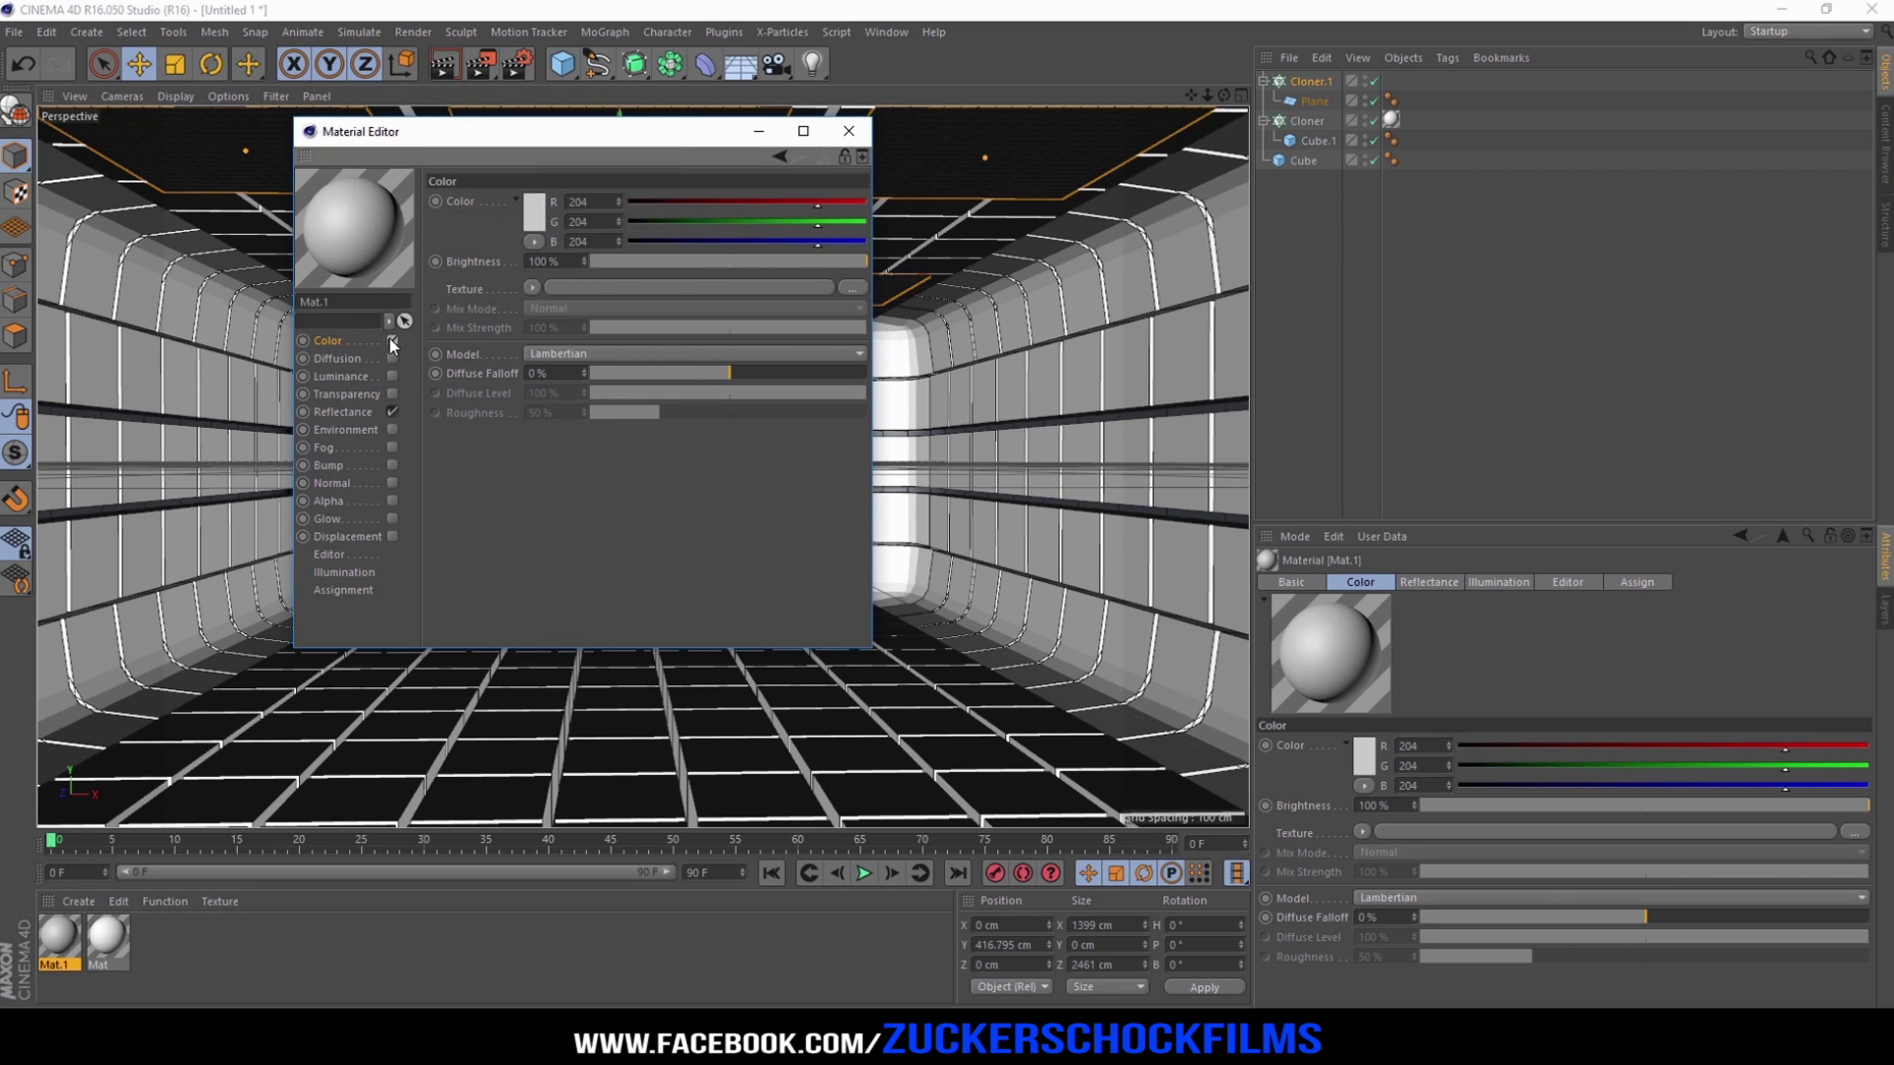
click(391, 412)
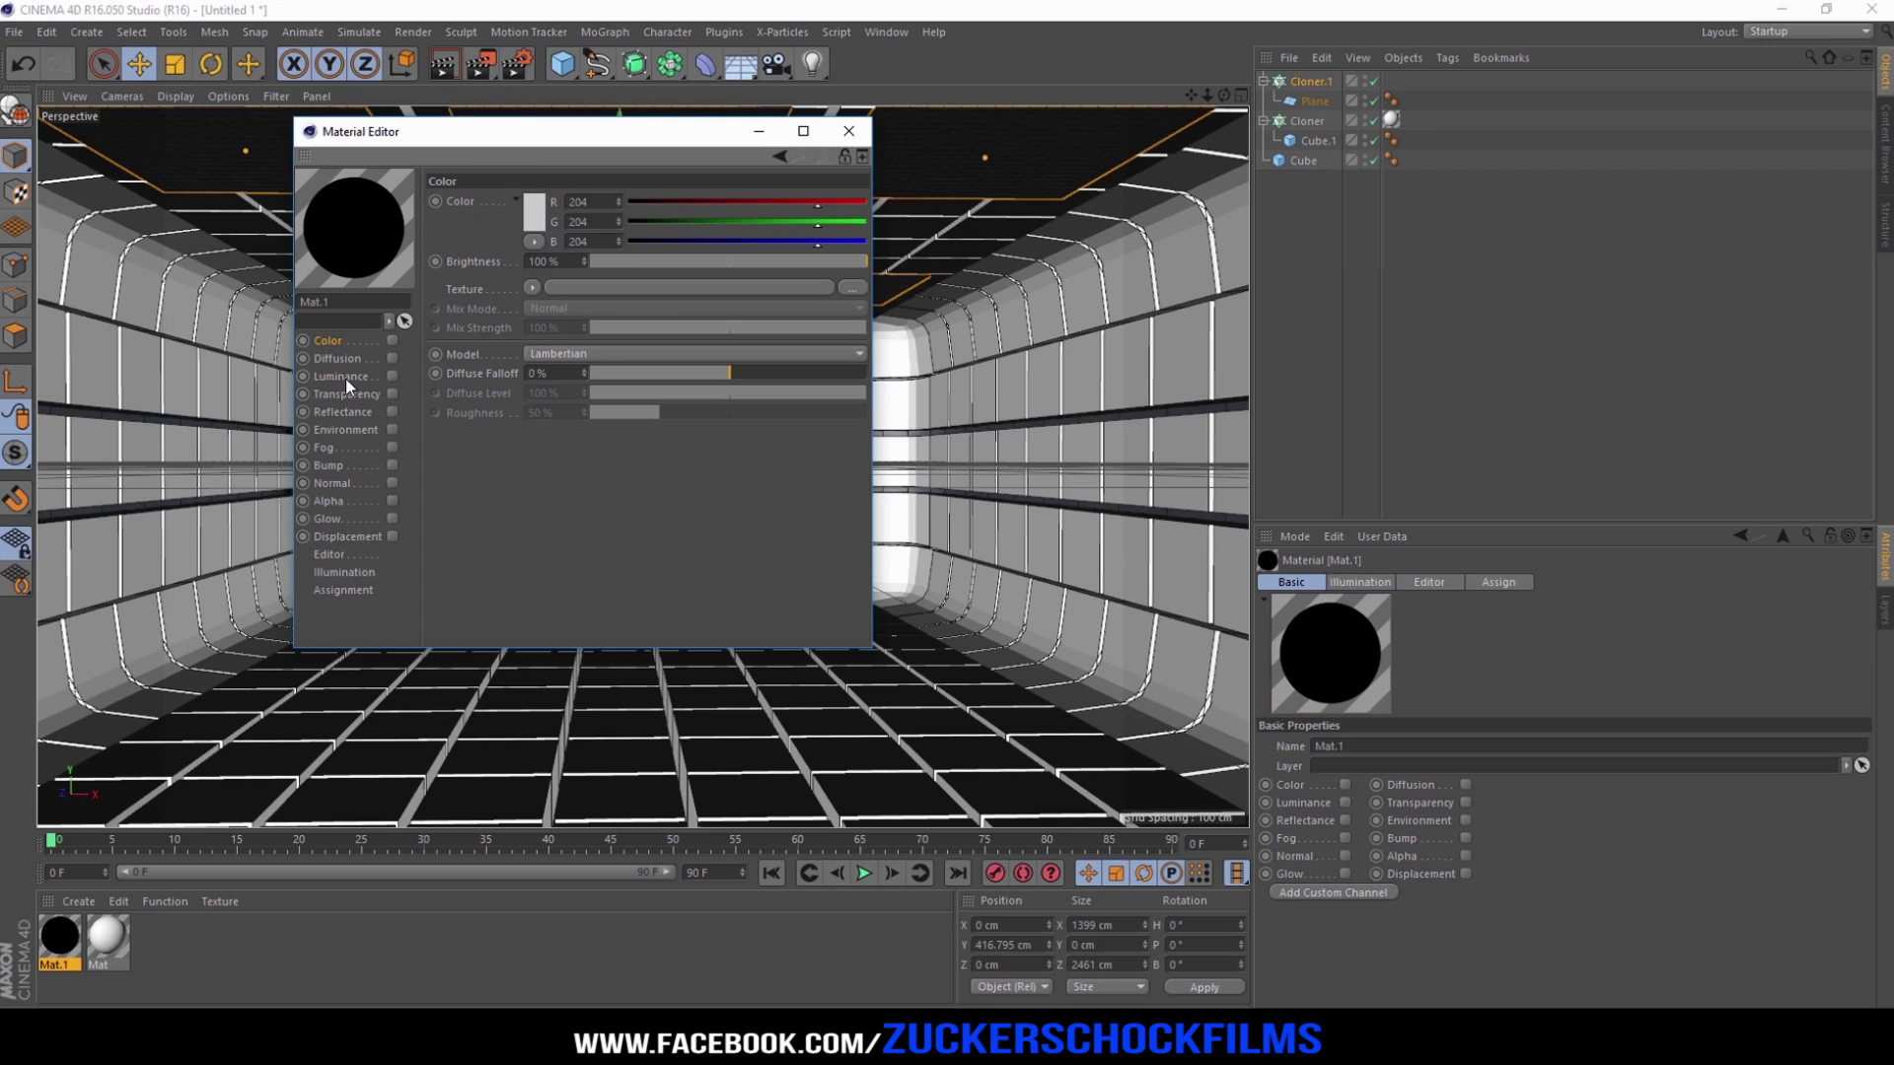
Step: Enable Mat.1's Luminance at 150% brightness and apply it to Cloner.1
click(345, 378)
click(392, 376)
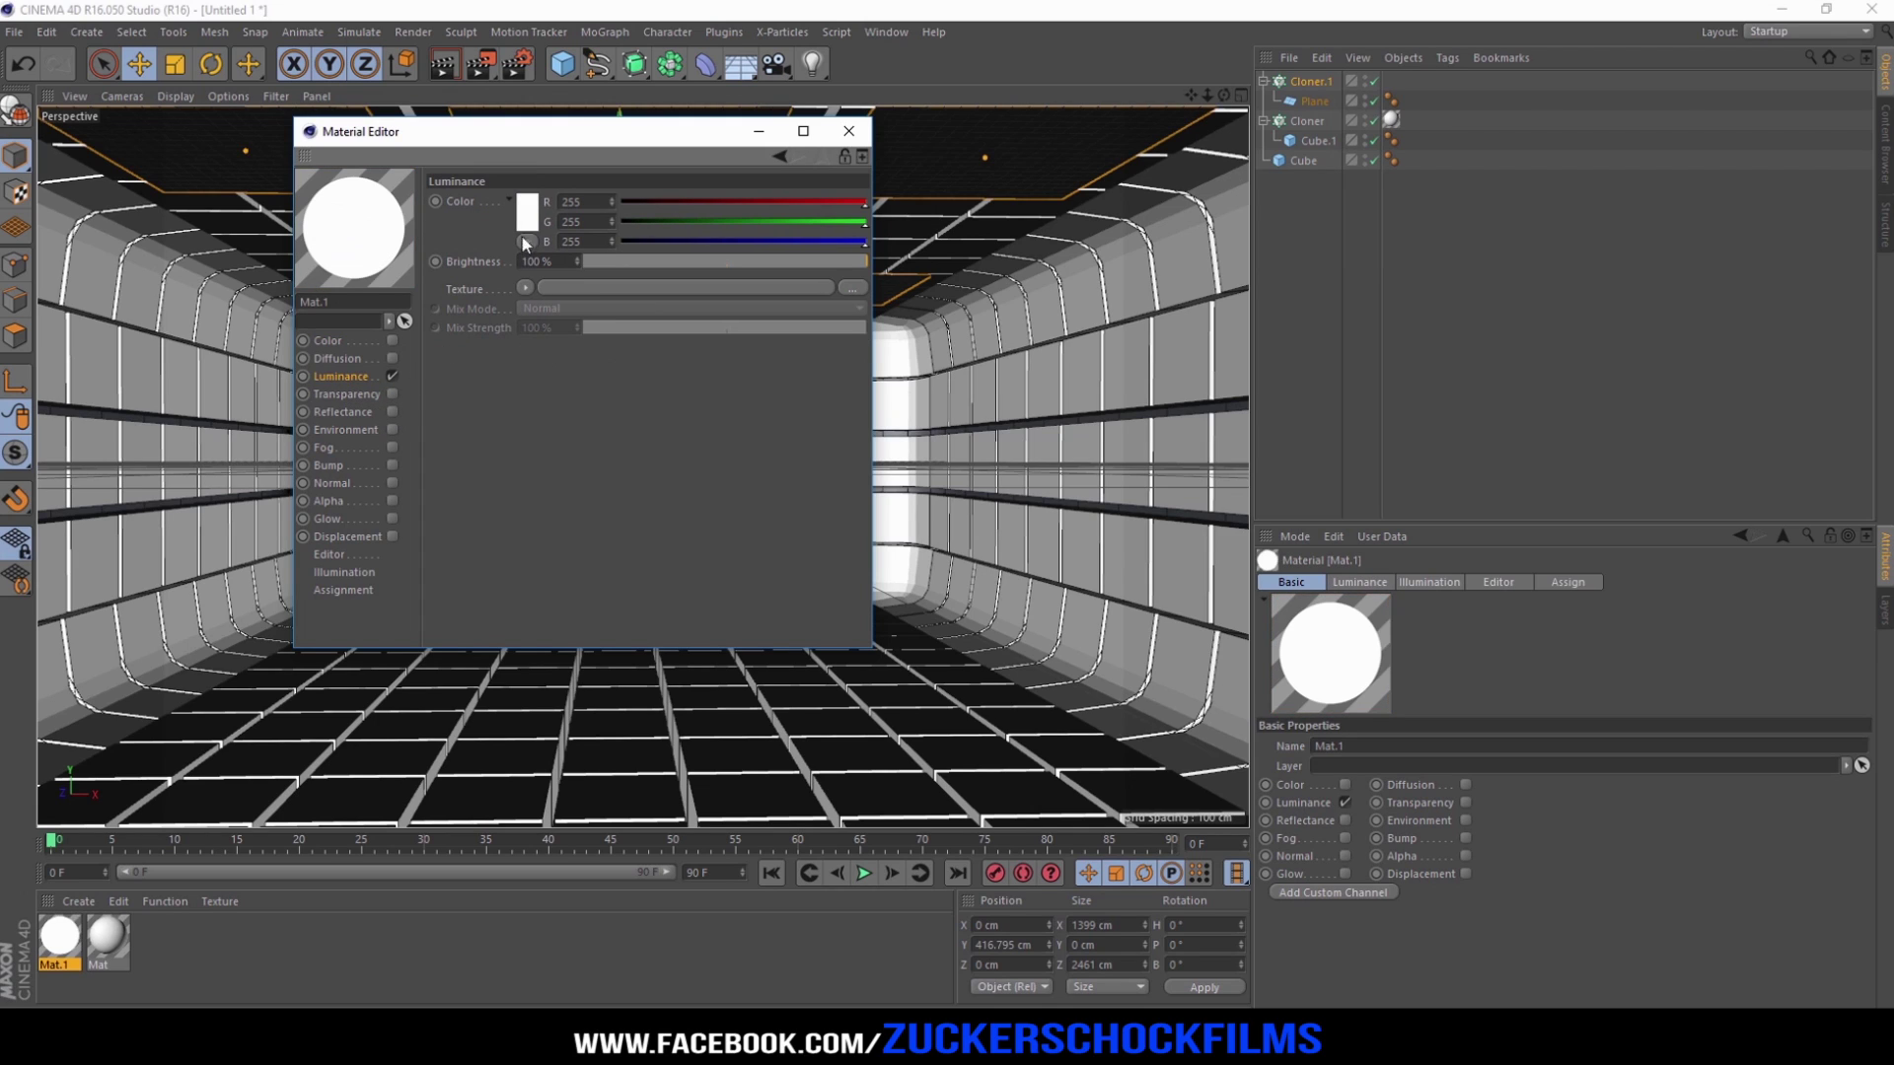
double_click(560, 261)
text(150)
key(Return)
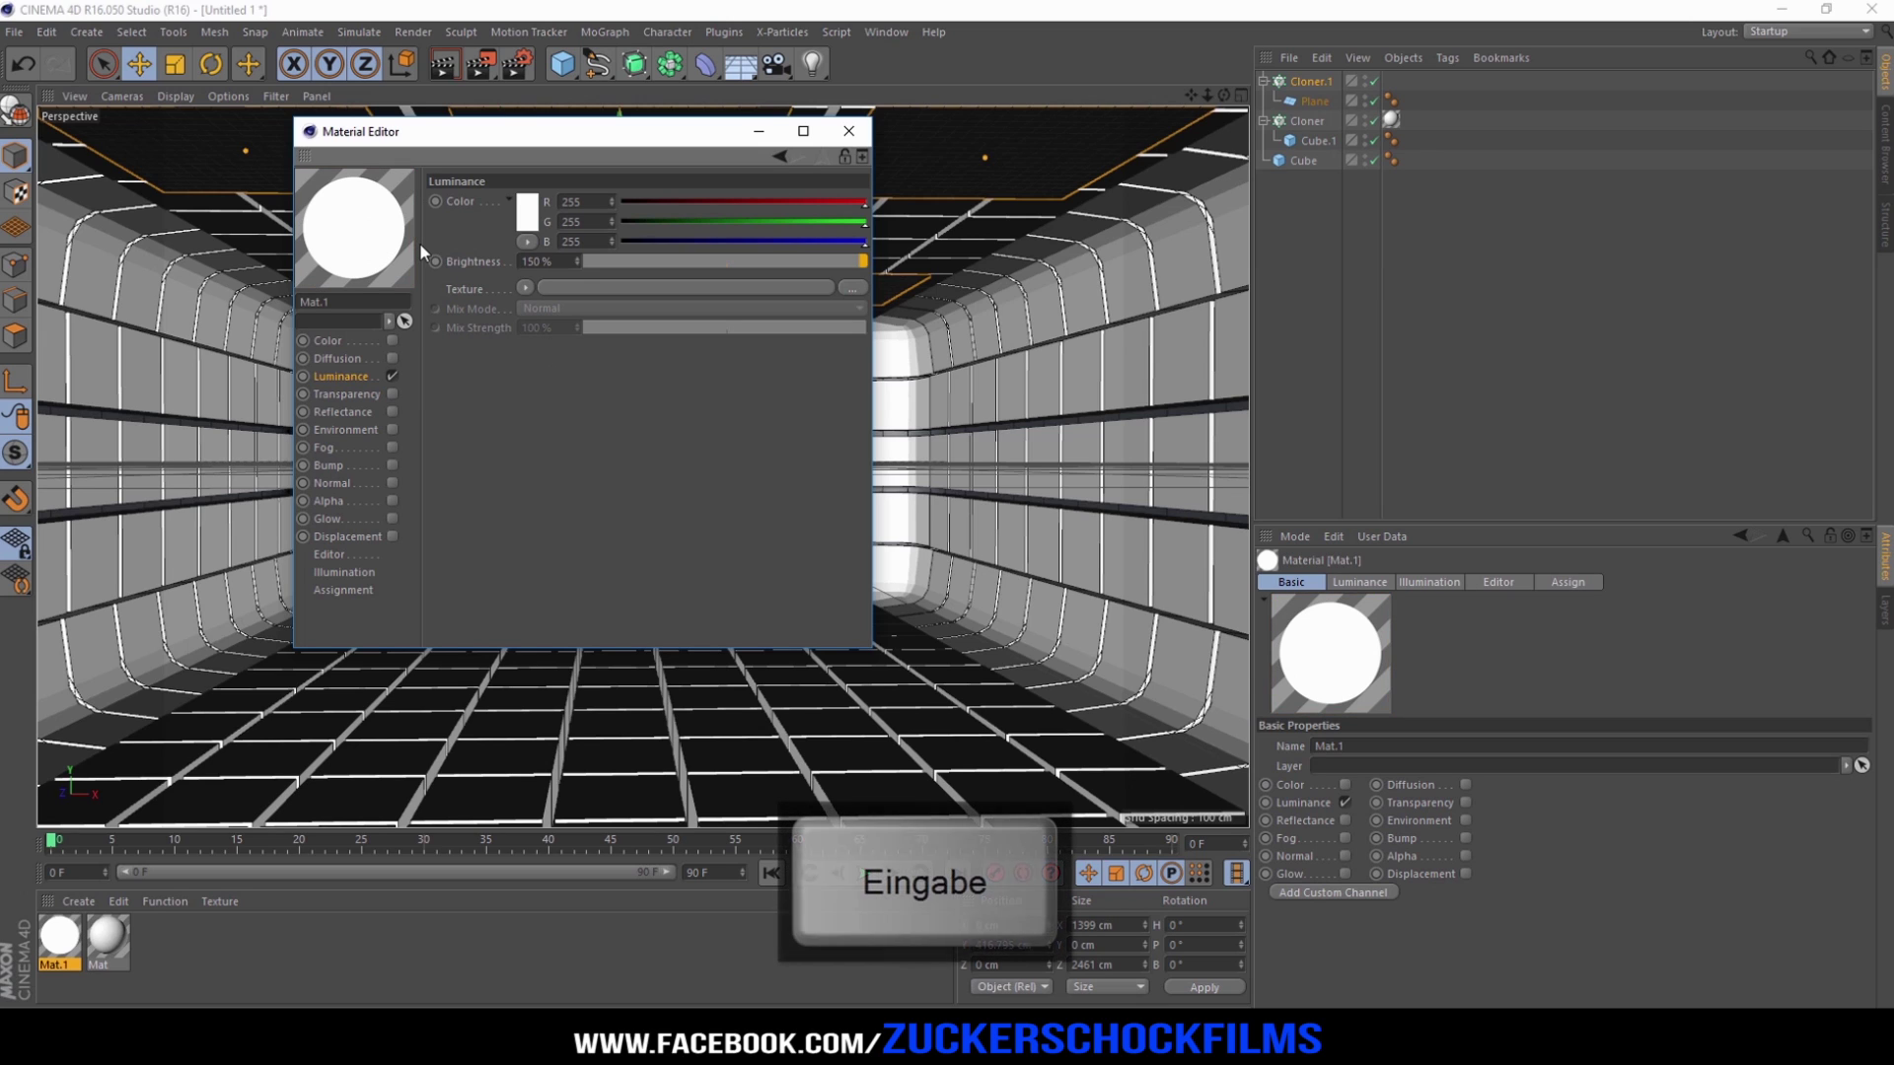
click(848, 131)
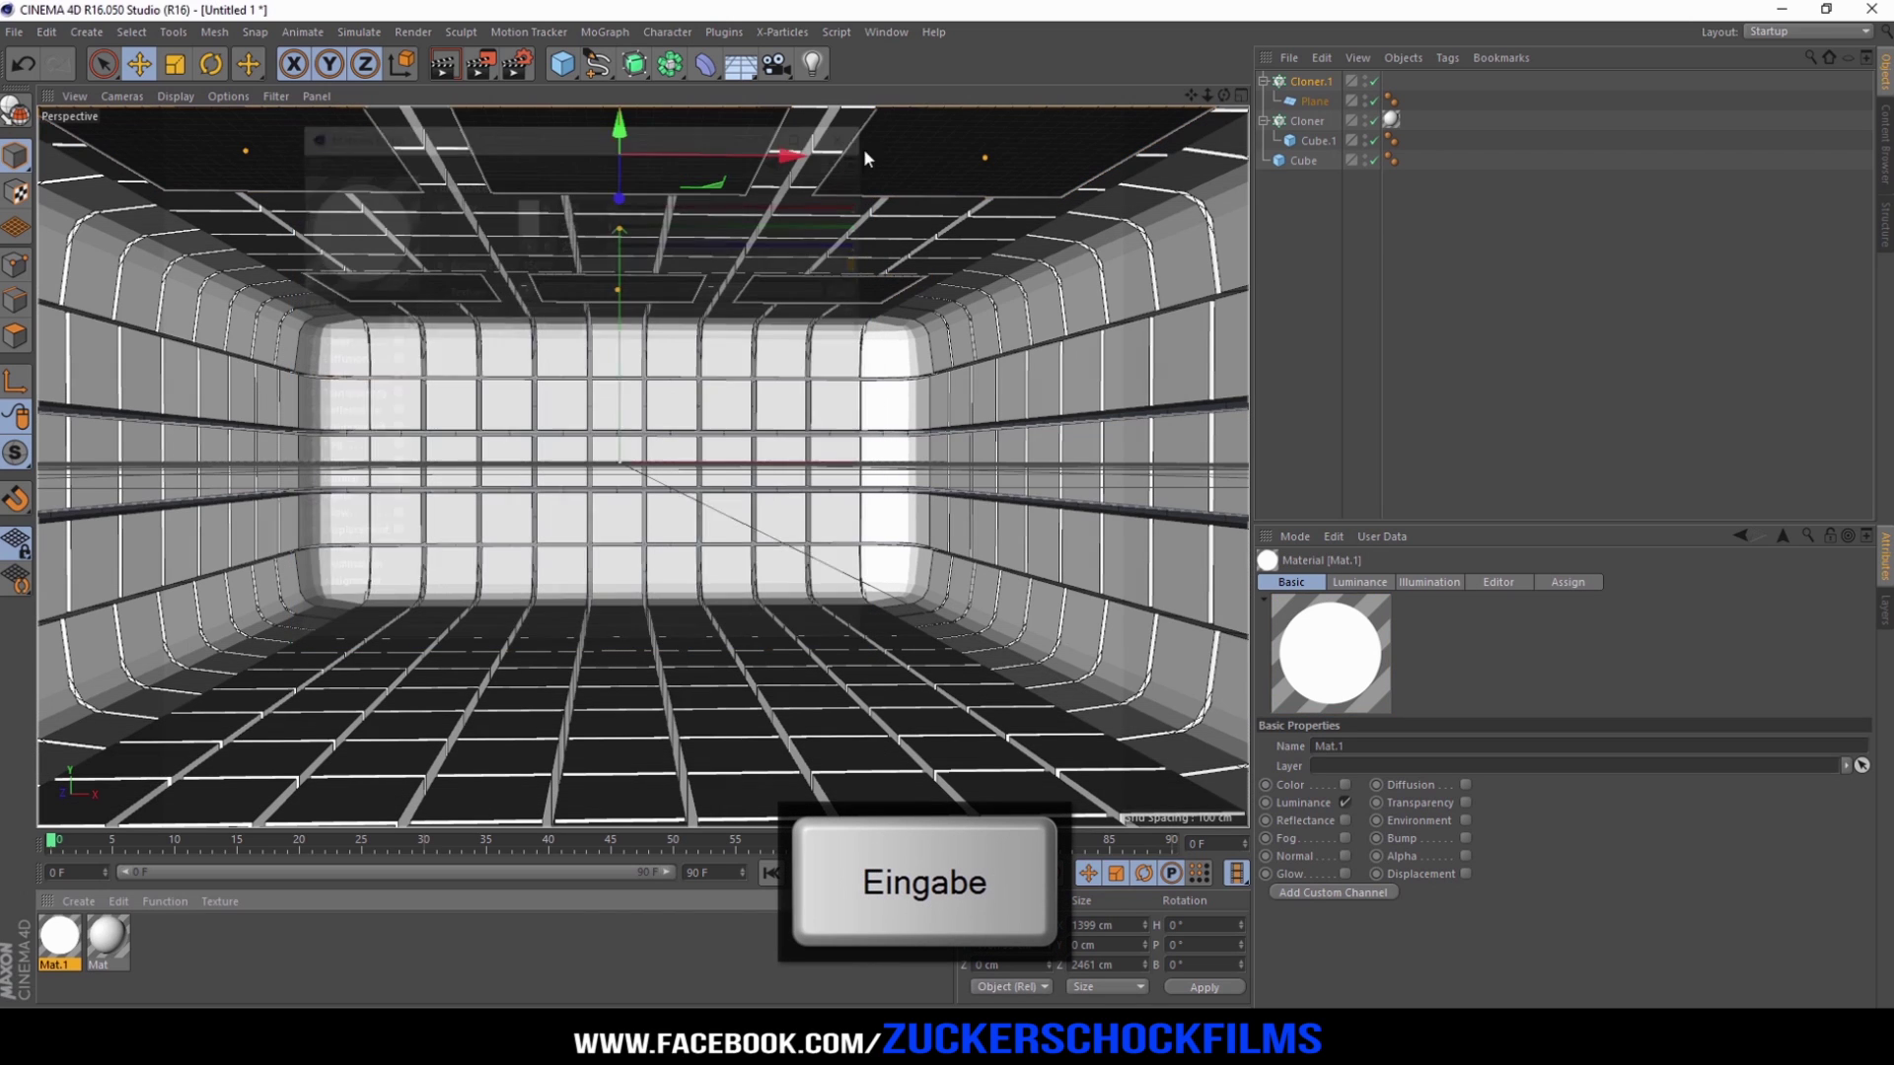
drag(60, 946, 1312, 79)
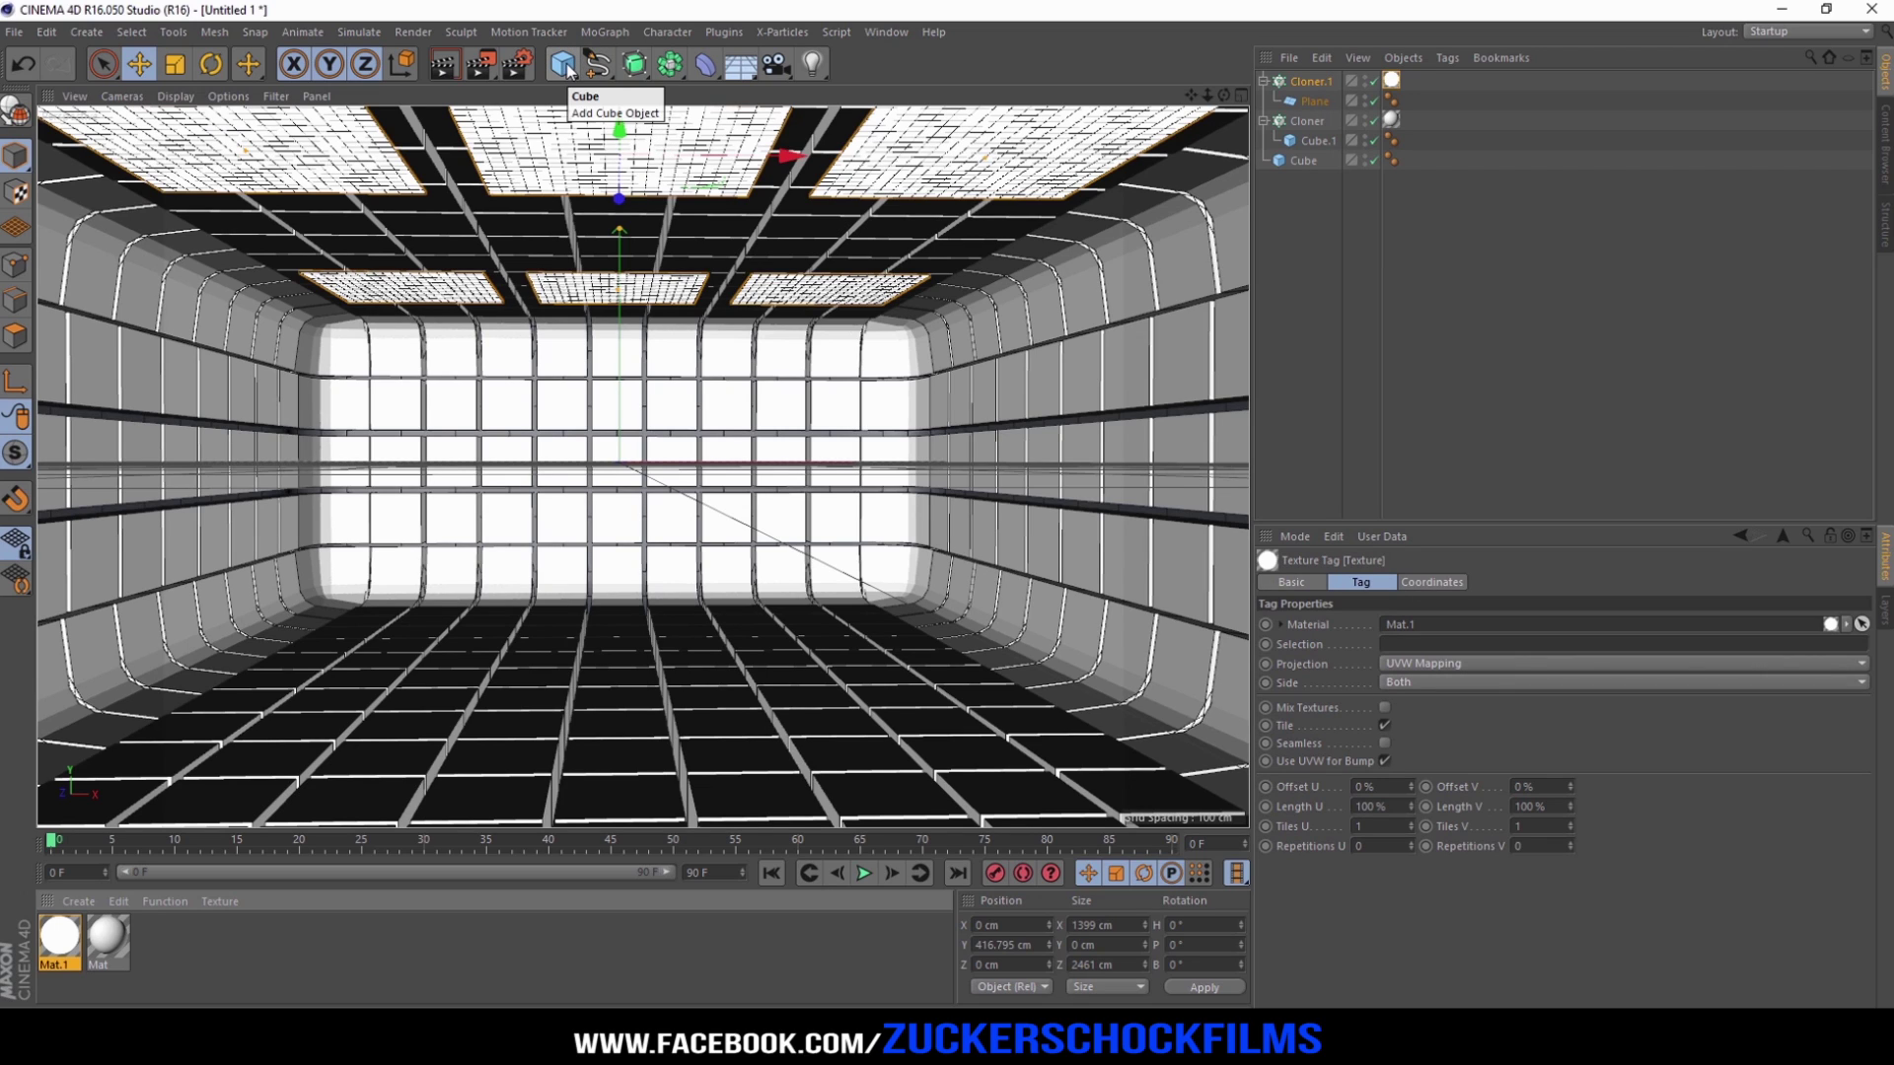
Step: Add a Sphere with a 181.404 cm radius and 94 segments
click(567, 67)
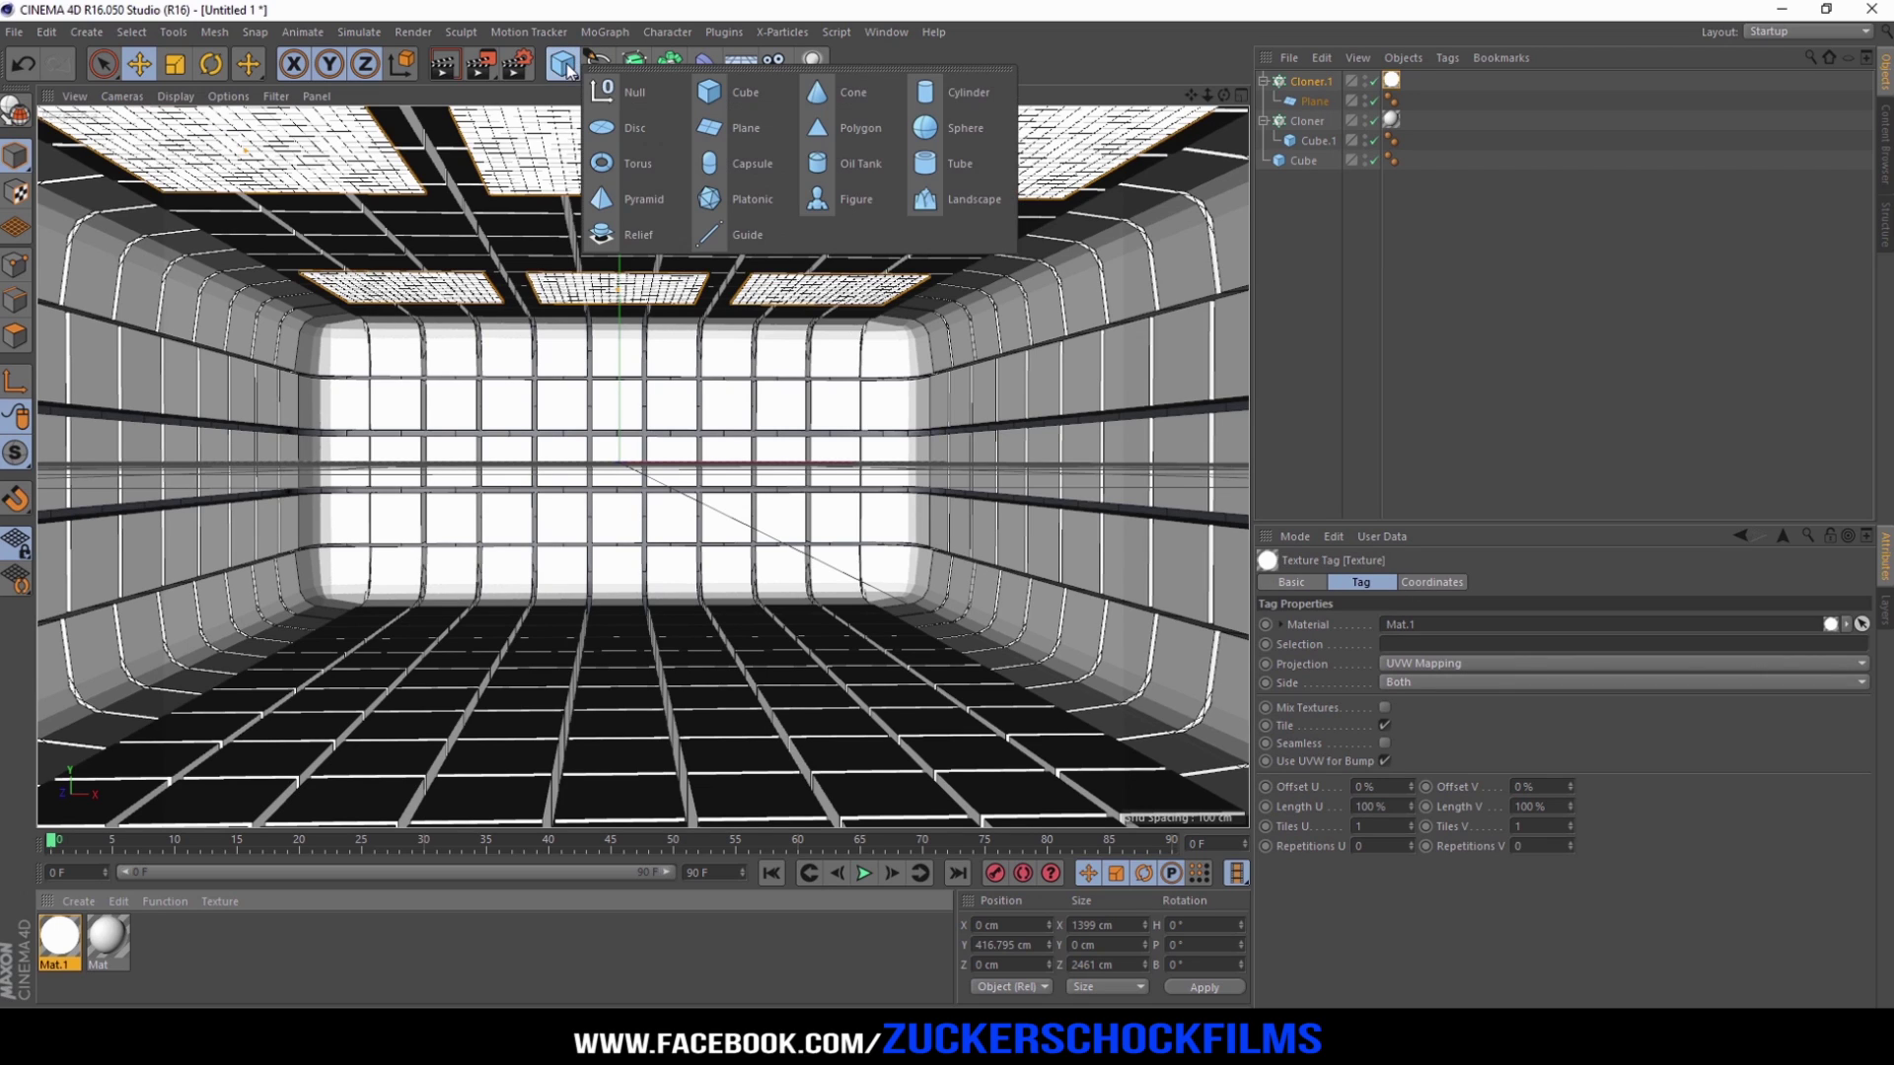
click(971, 133)
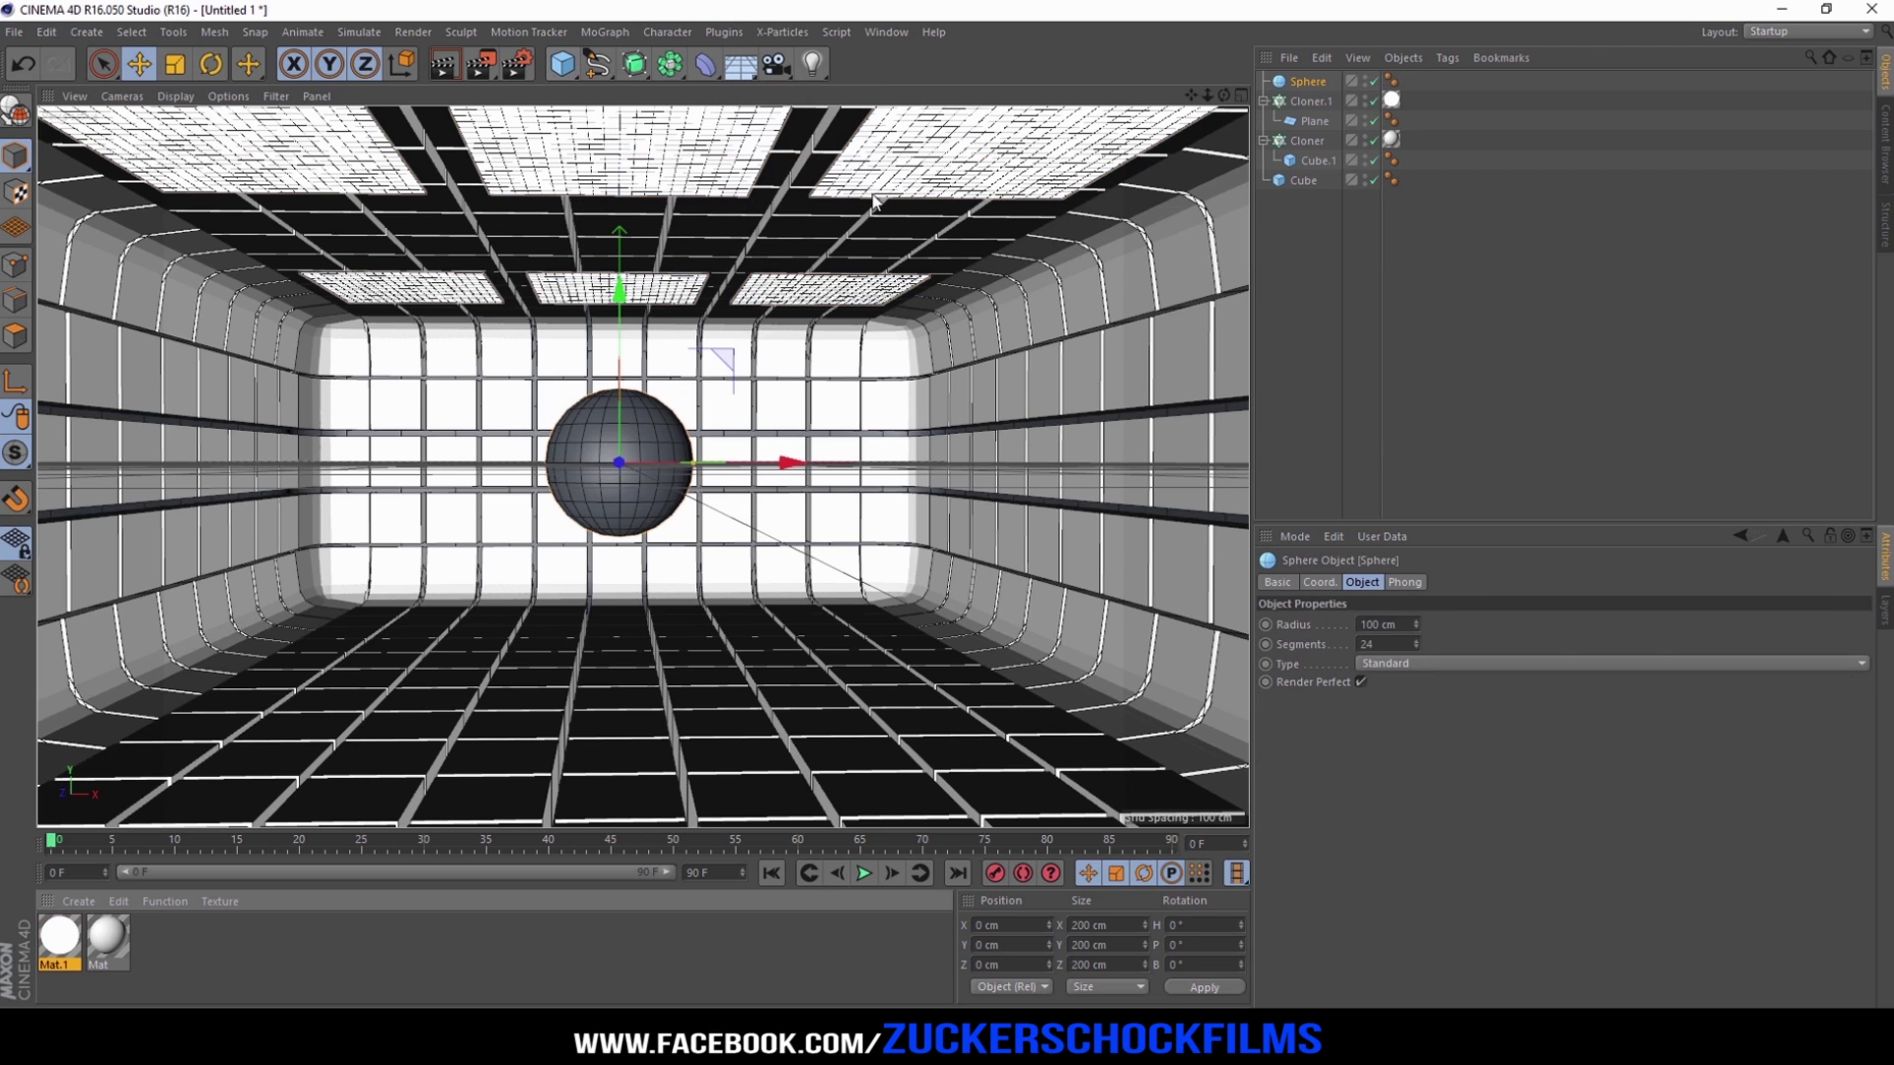
drag(695, 471, 755, 466)
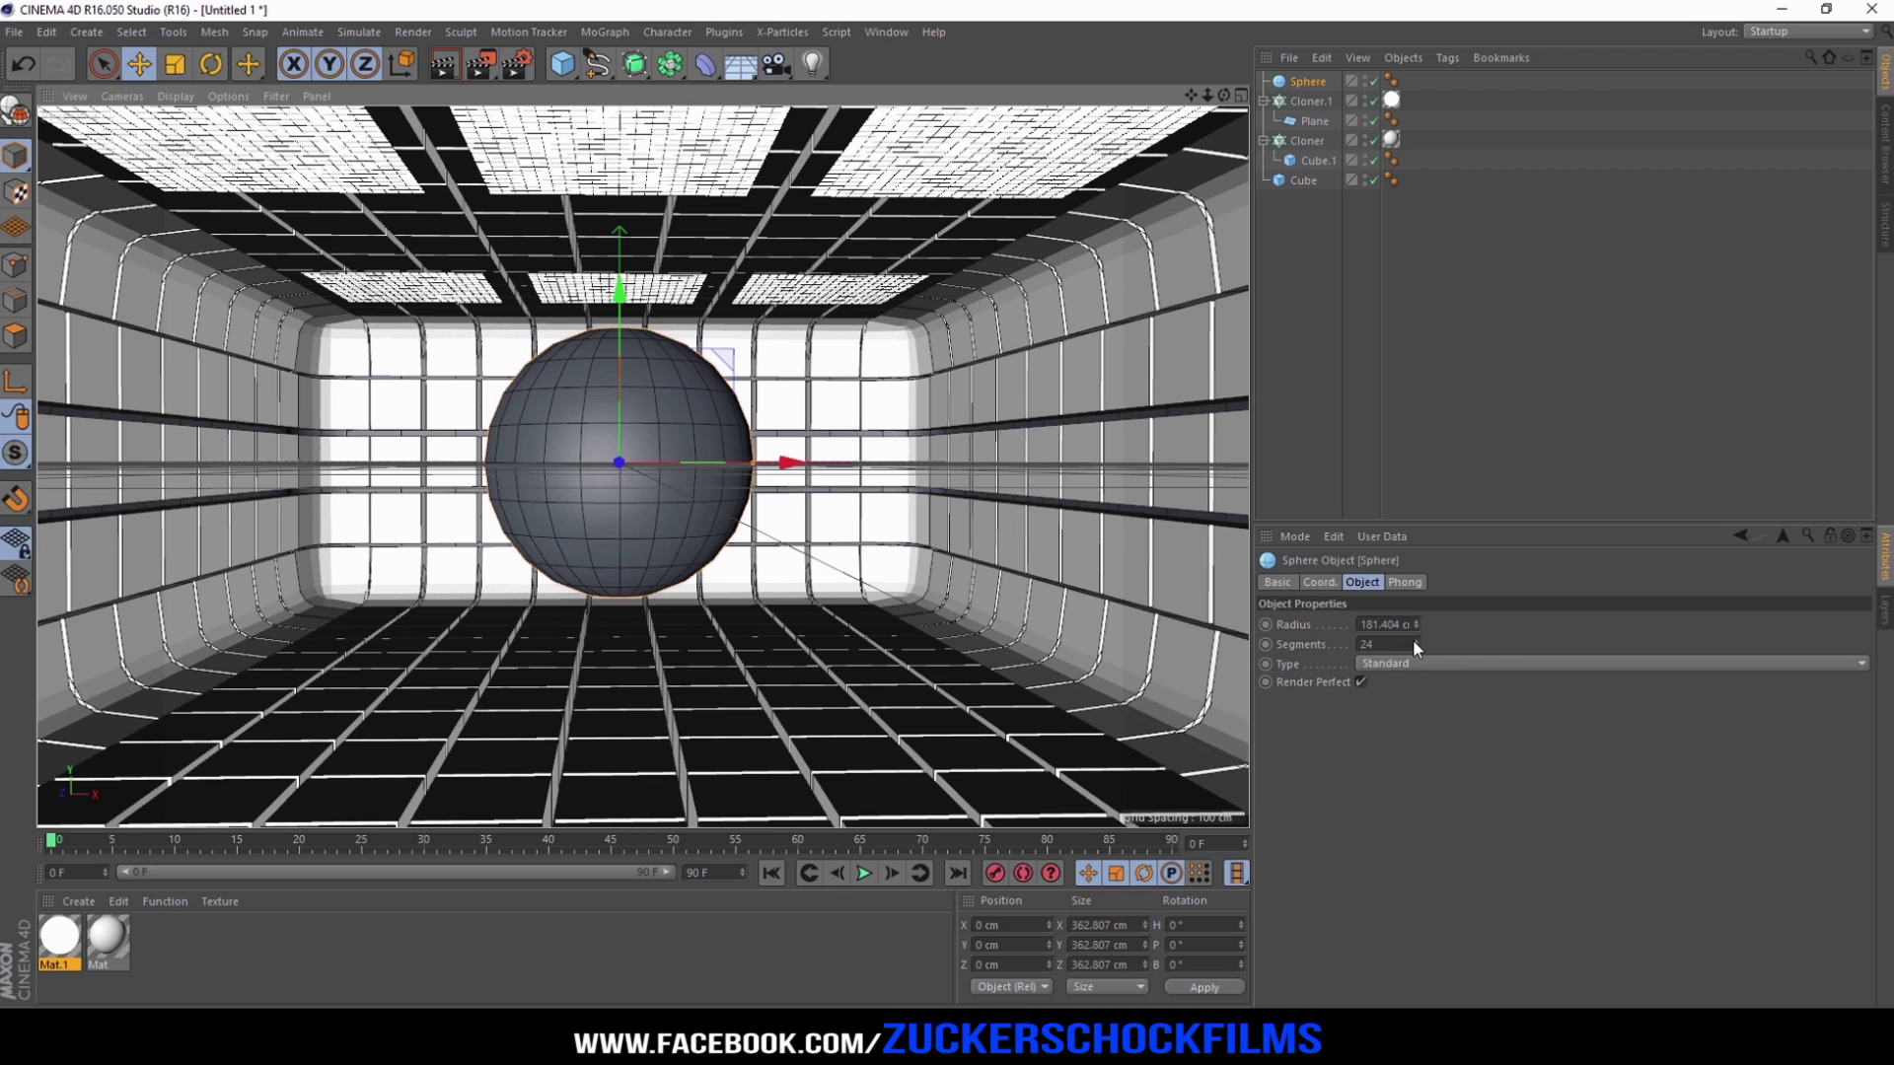
drag(1415, 639, 1403, 648)
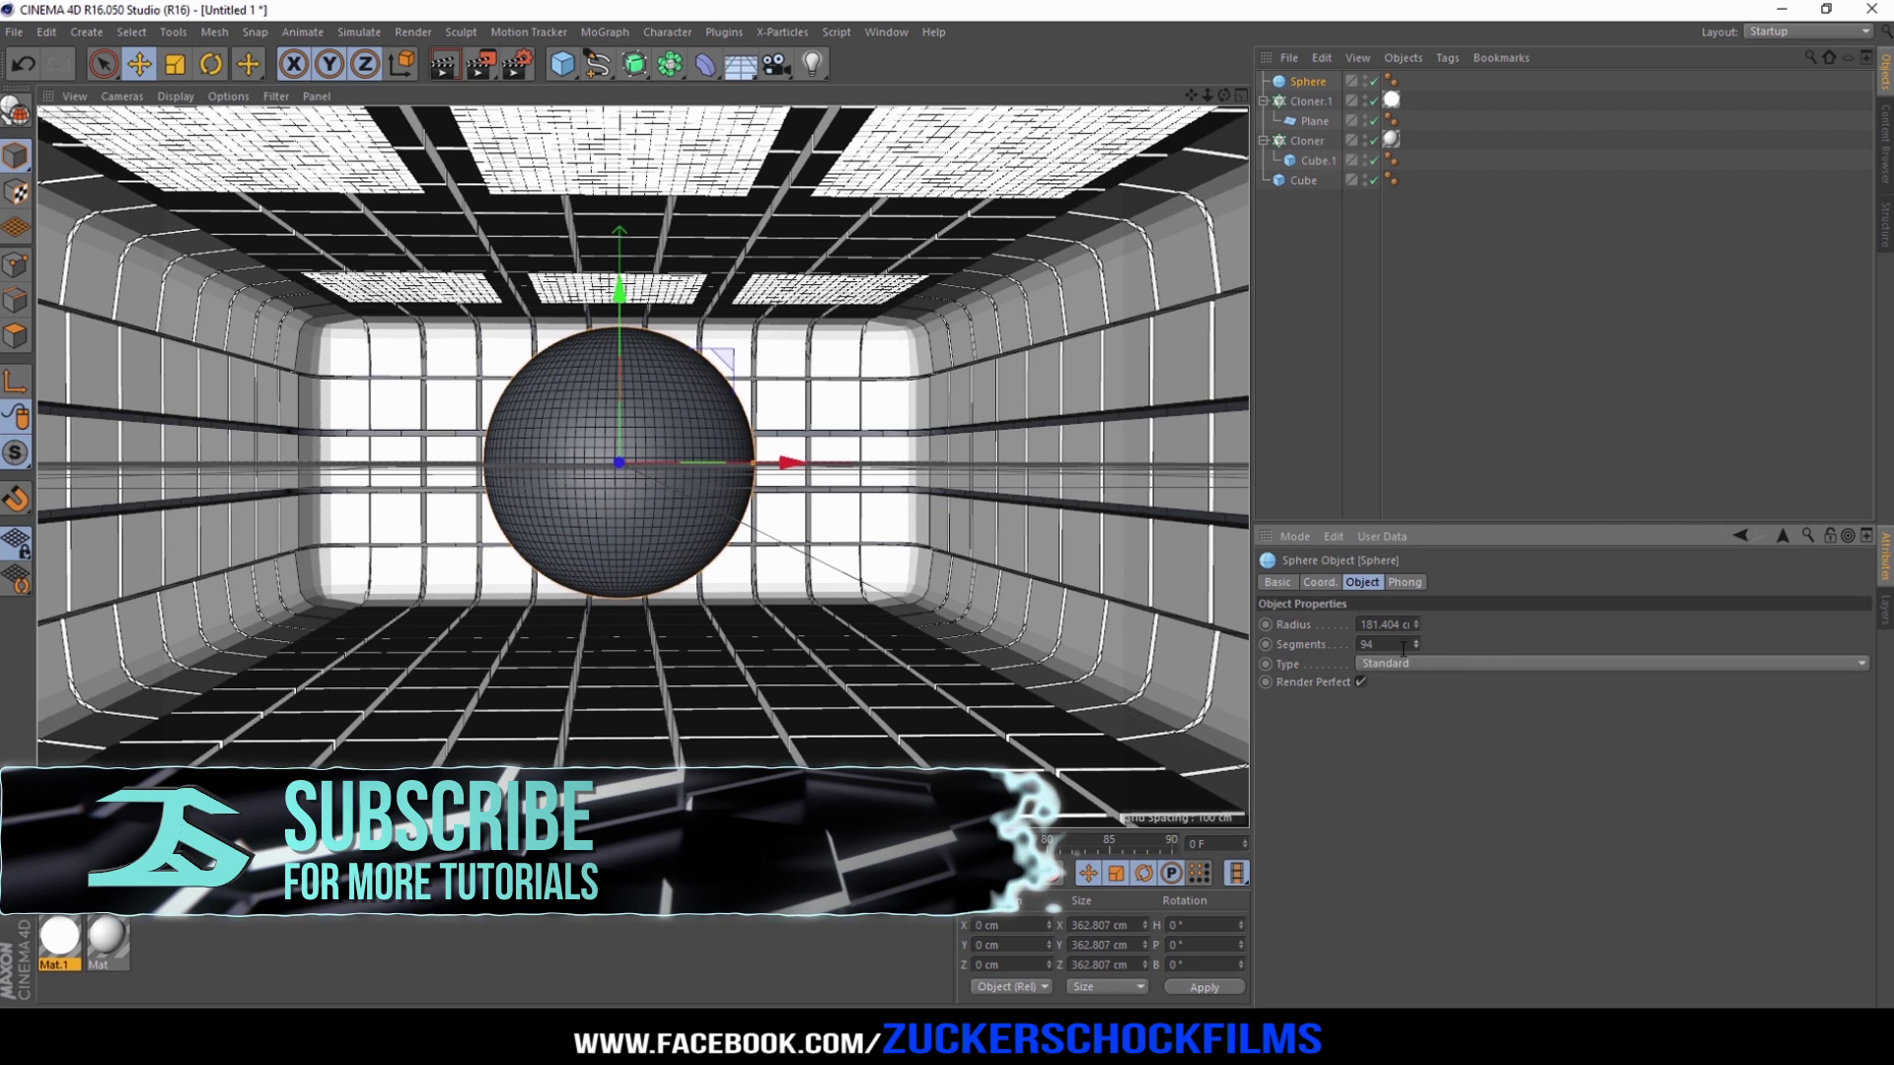
Step: Create Mat.2 with a Beckmann reflectance layer using a Fresnel shader for Layer Color
double_click(227, 950)
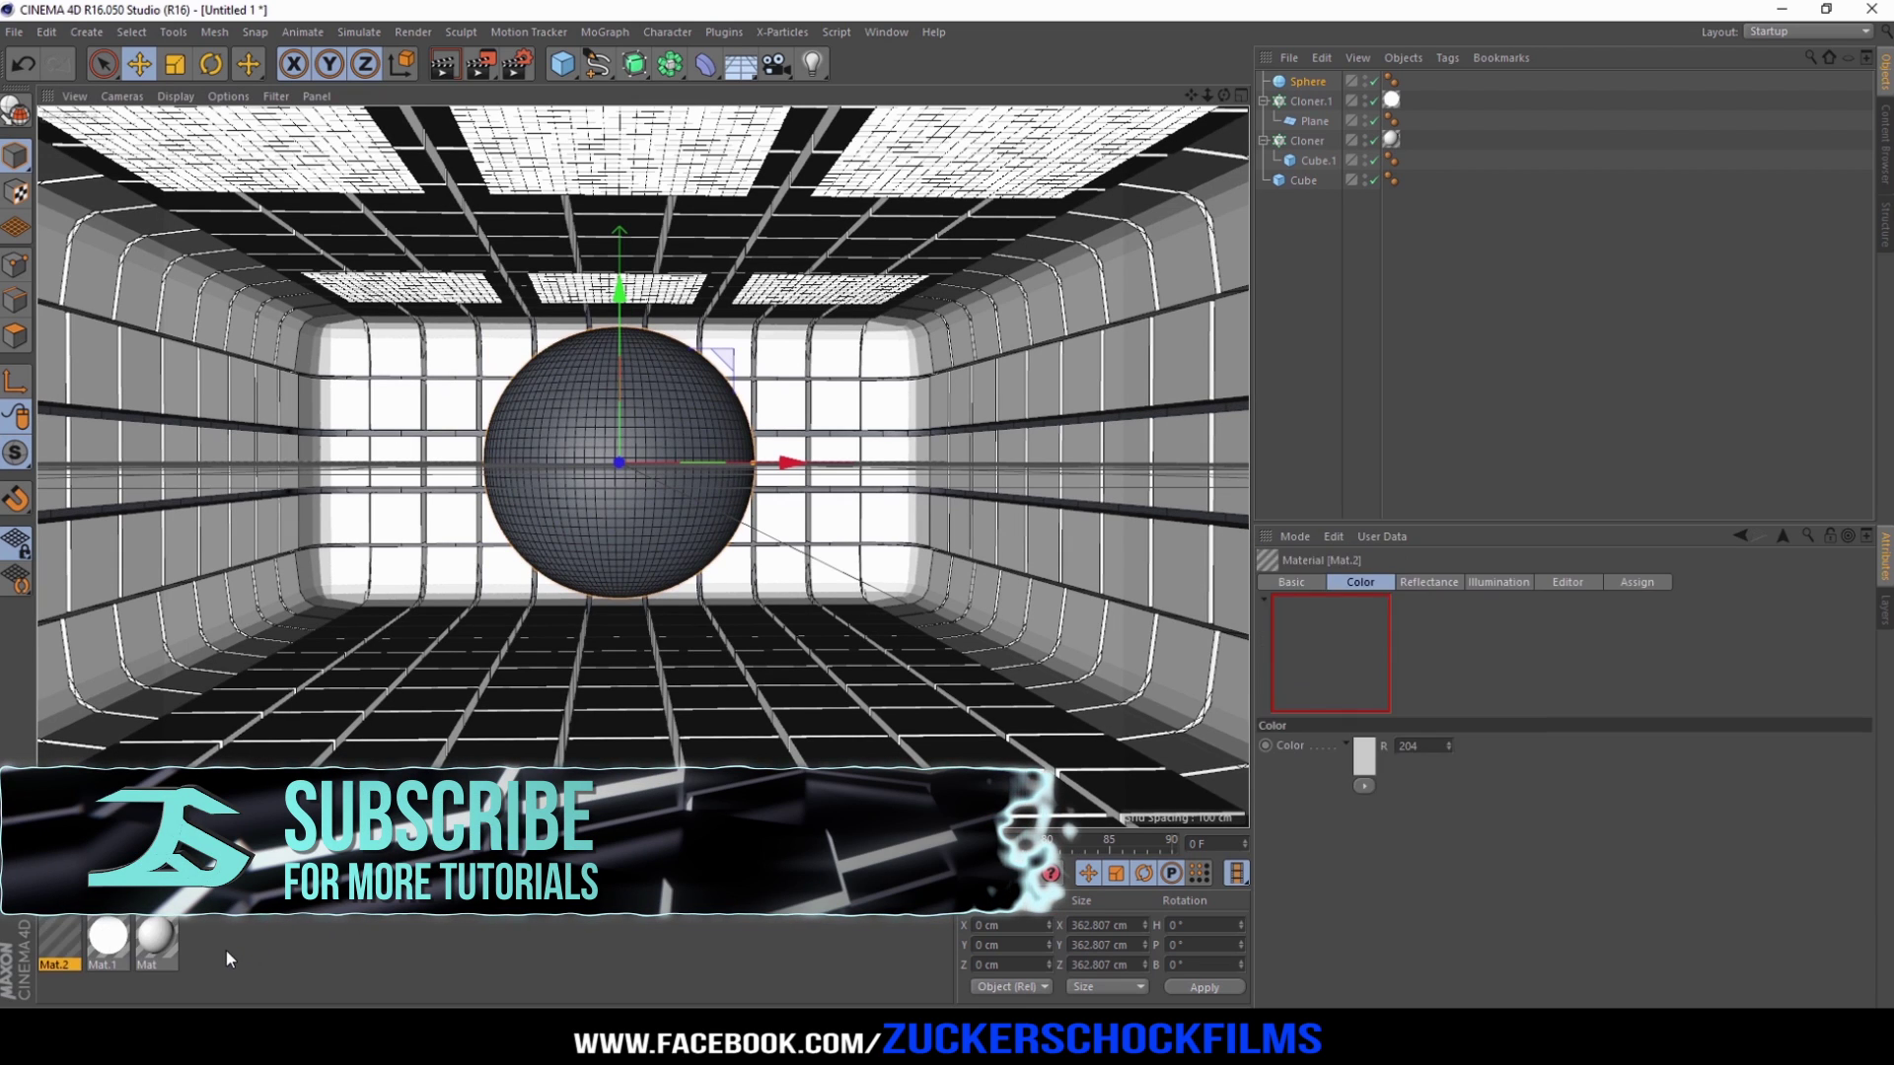
double_click(71, 945)
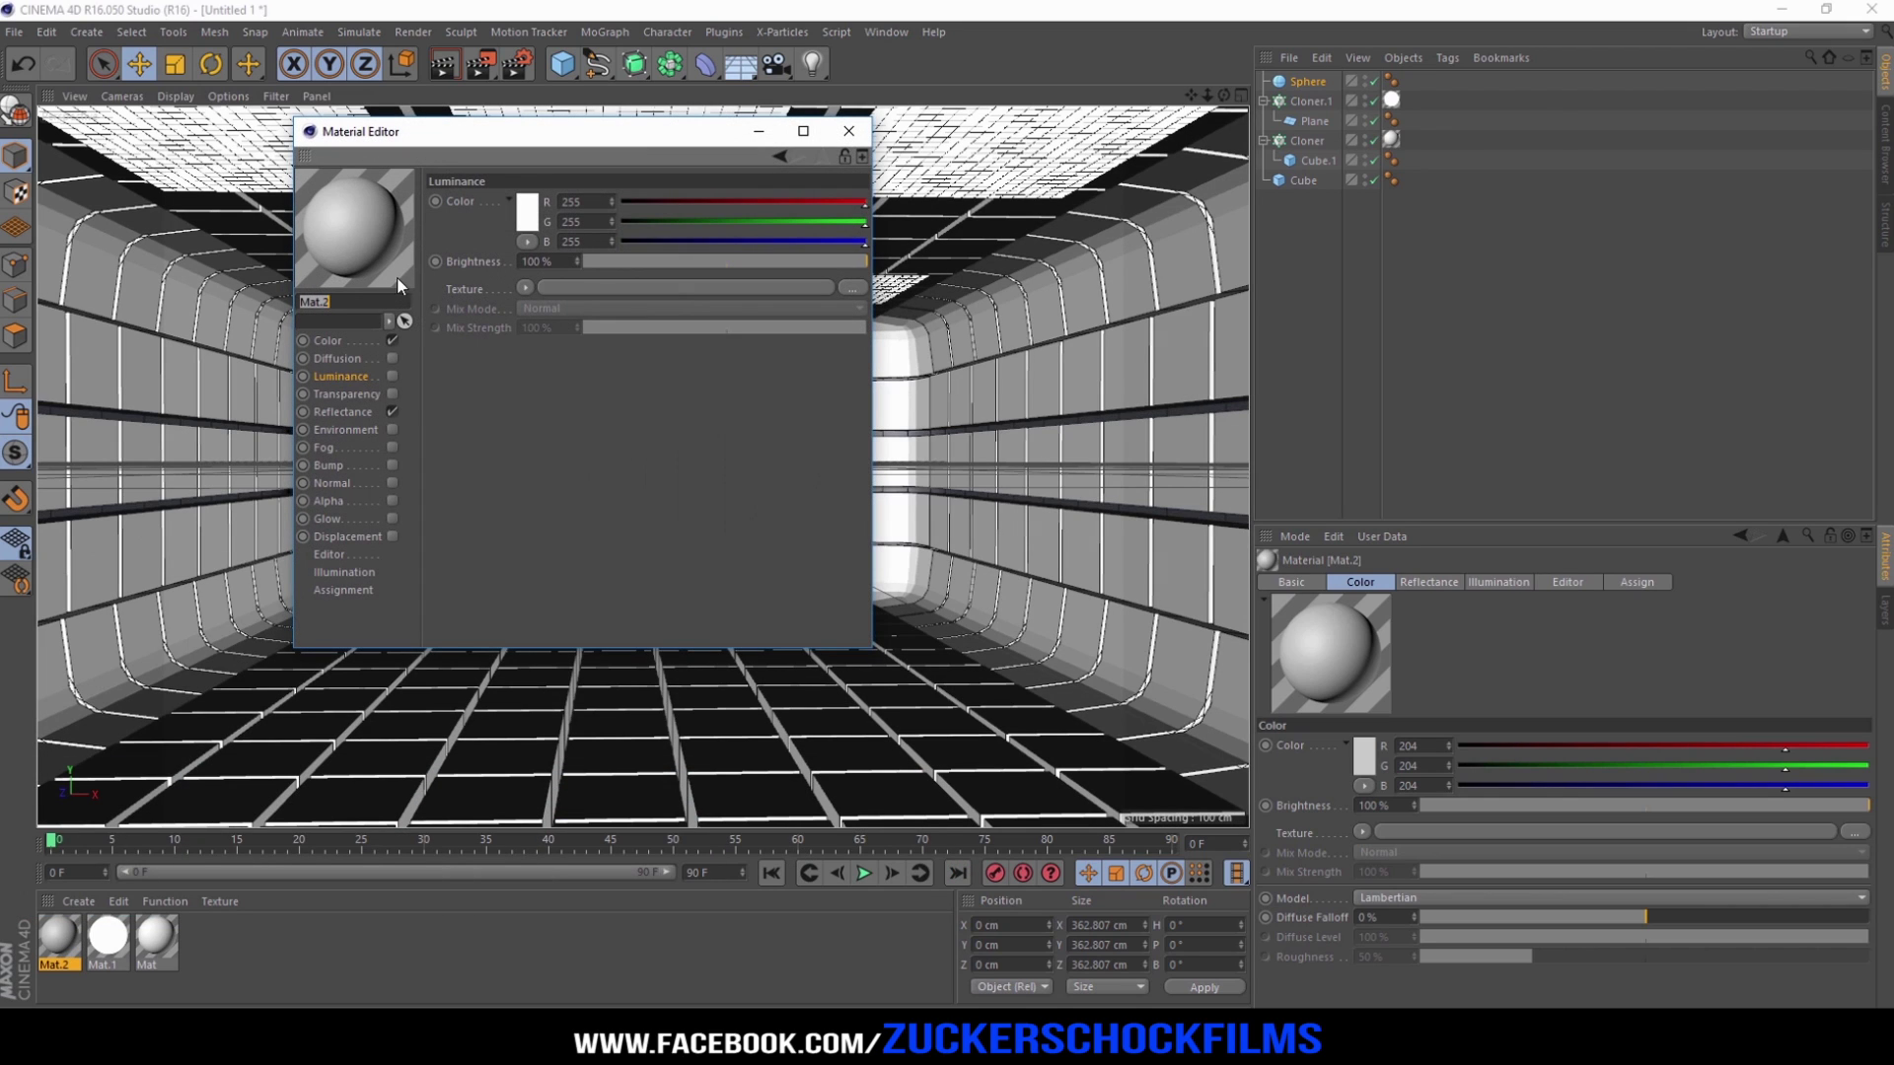
click(349, 412)
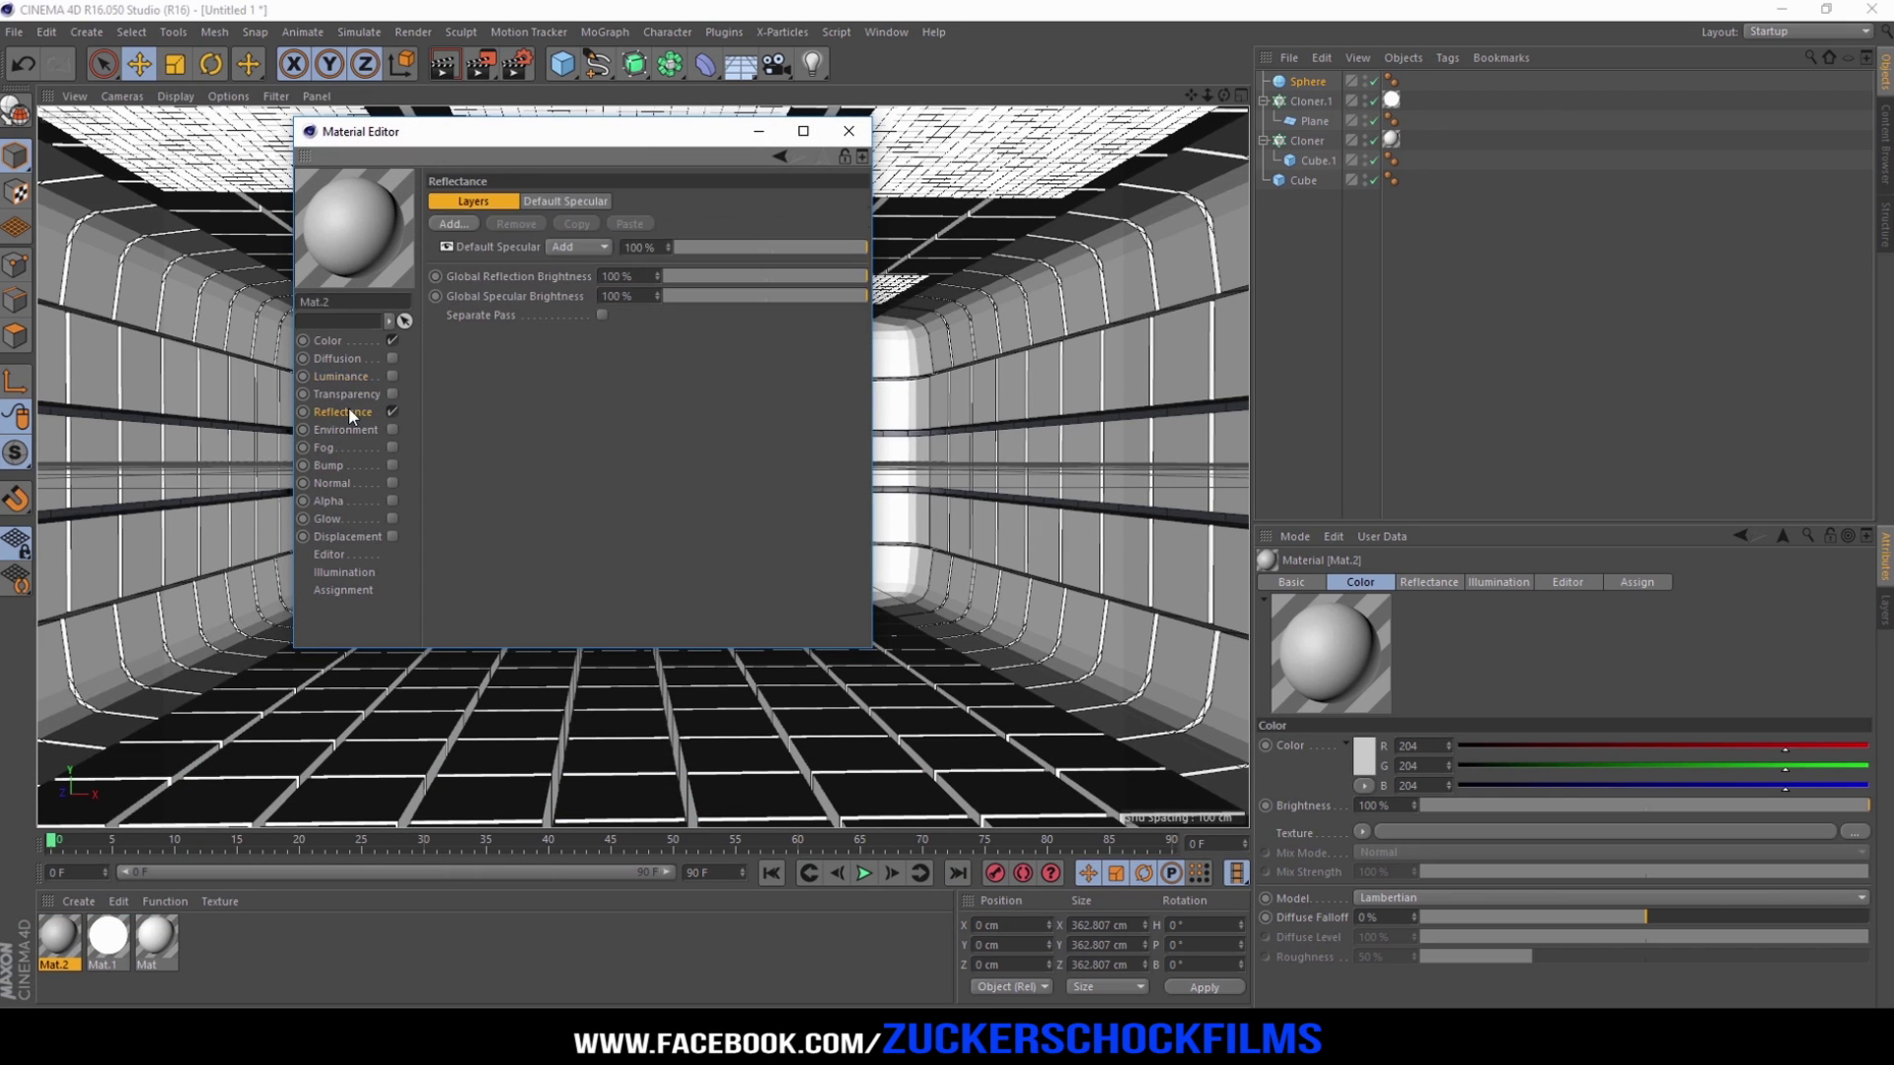
click(470, 222)
click(554, 228)
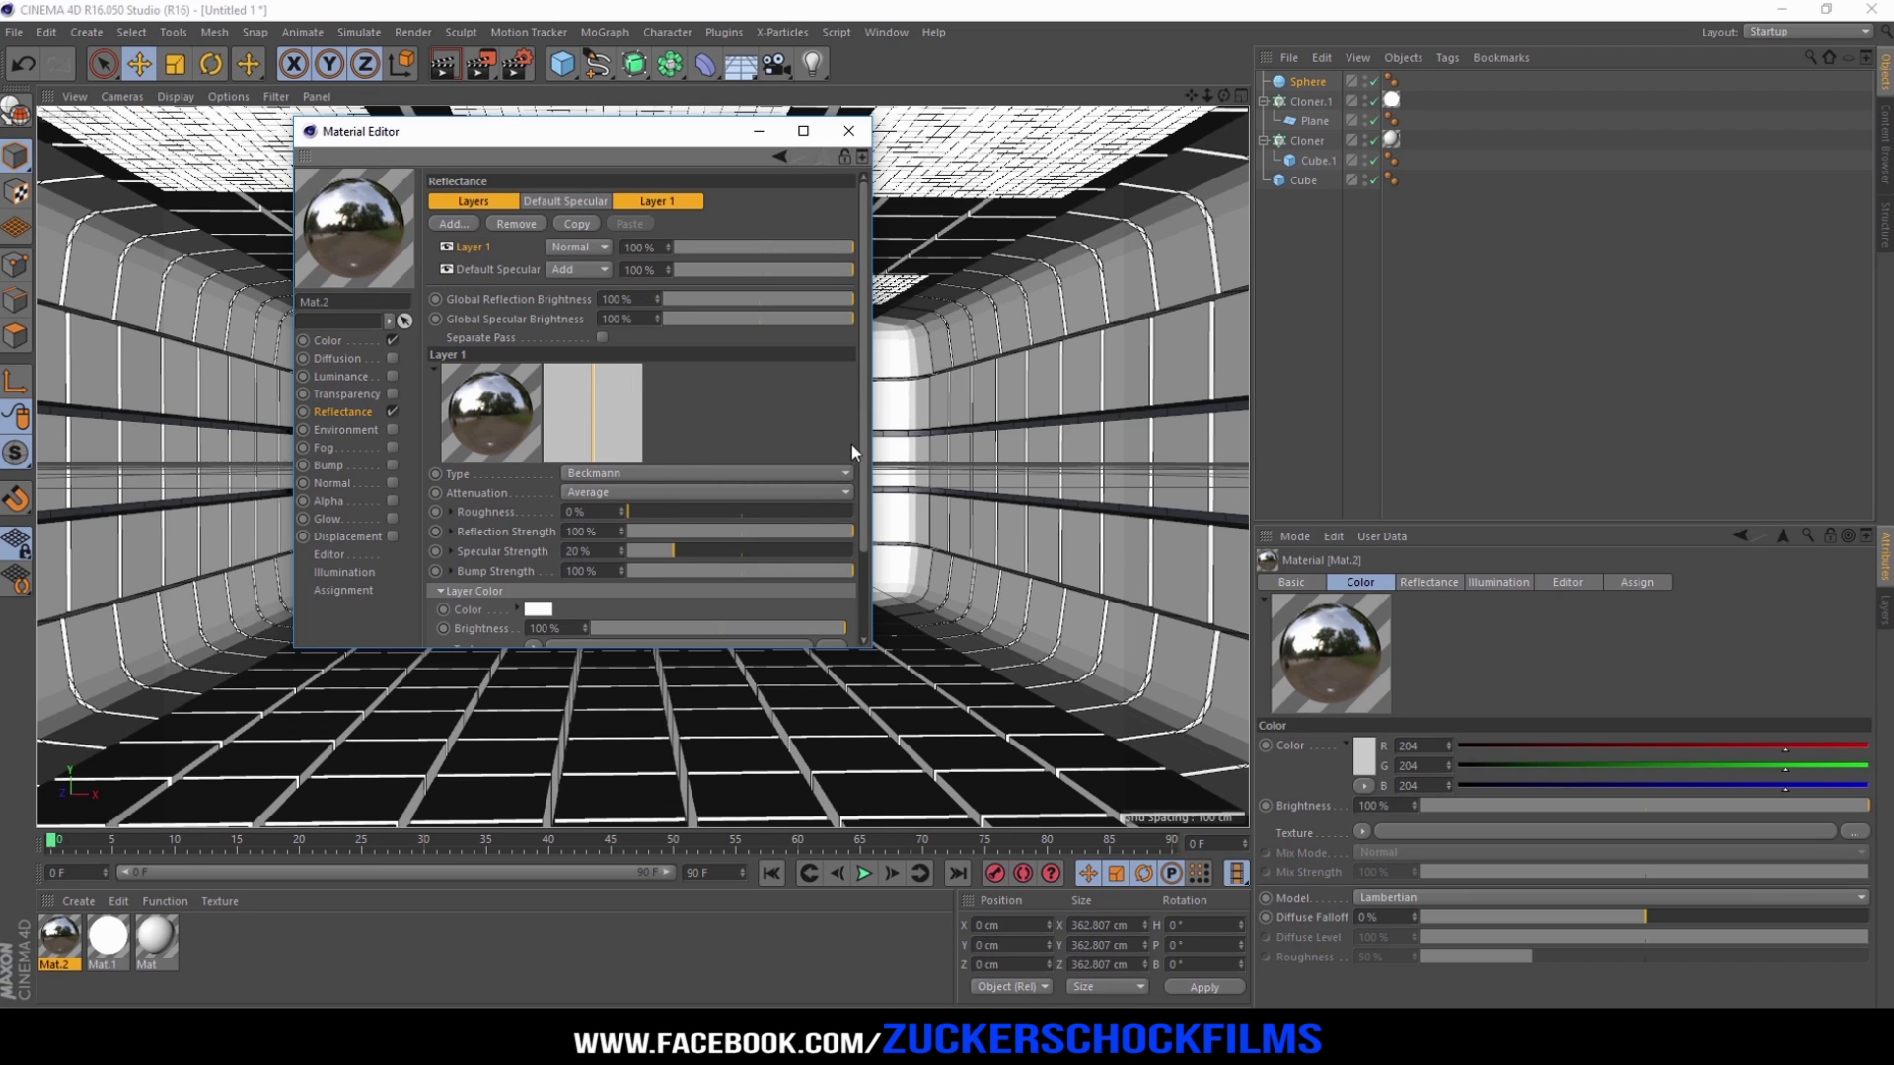
scroll(641, 443, down, 3)
click(533, 564)
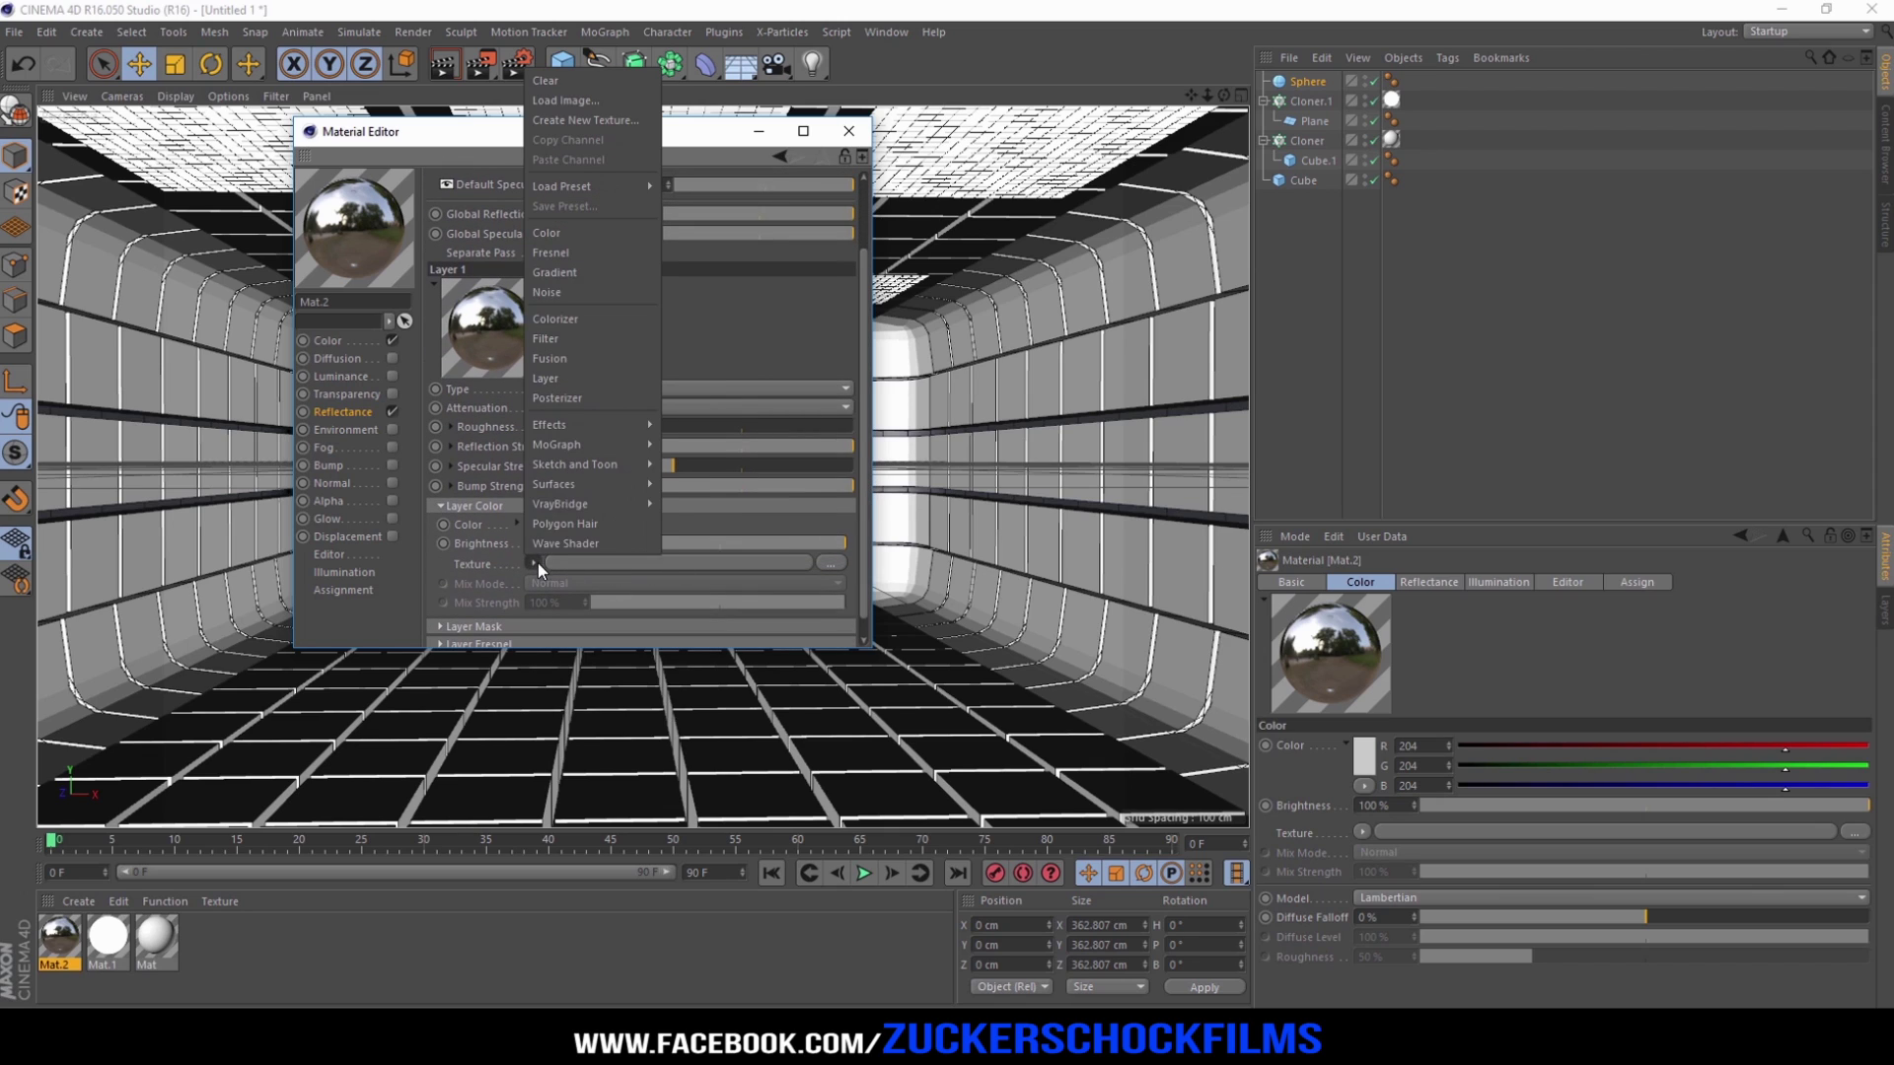
click(554, 257)
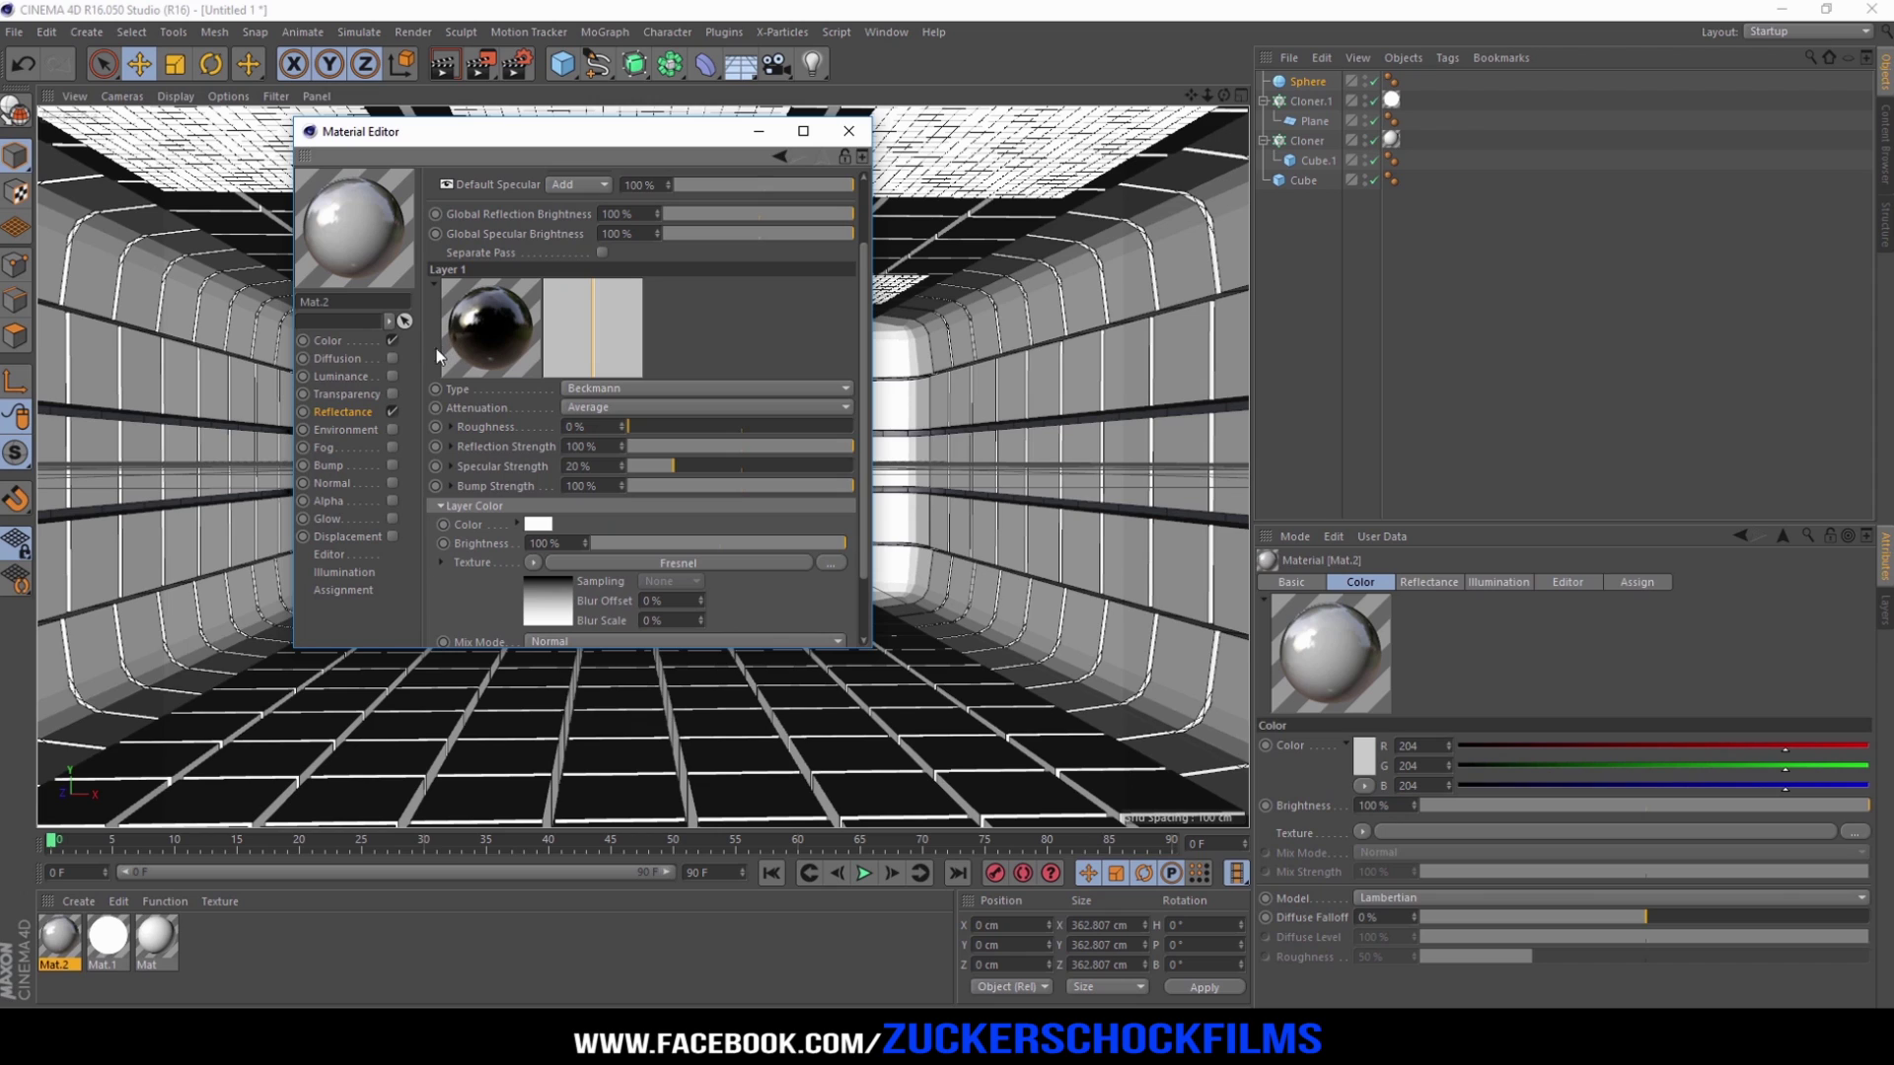
Step: Set Mat.2's colour to magenta (R 255, G 0, B 123) and apply it to the Sphere
click(335, 341)
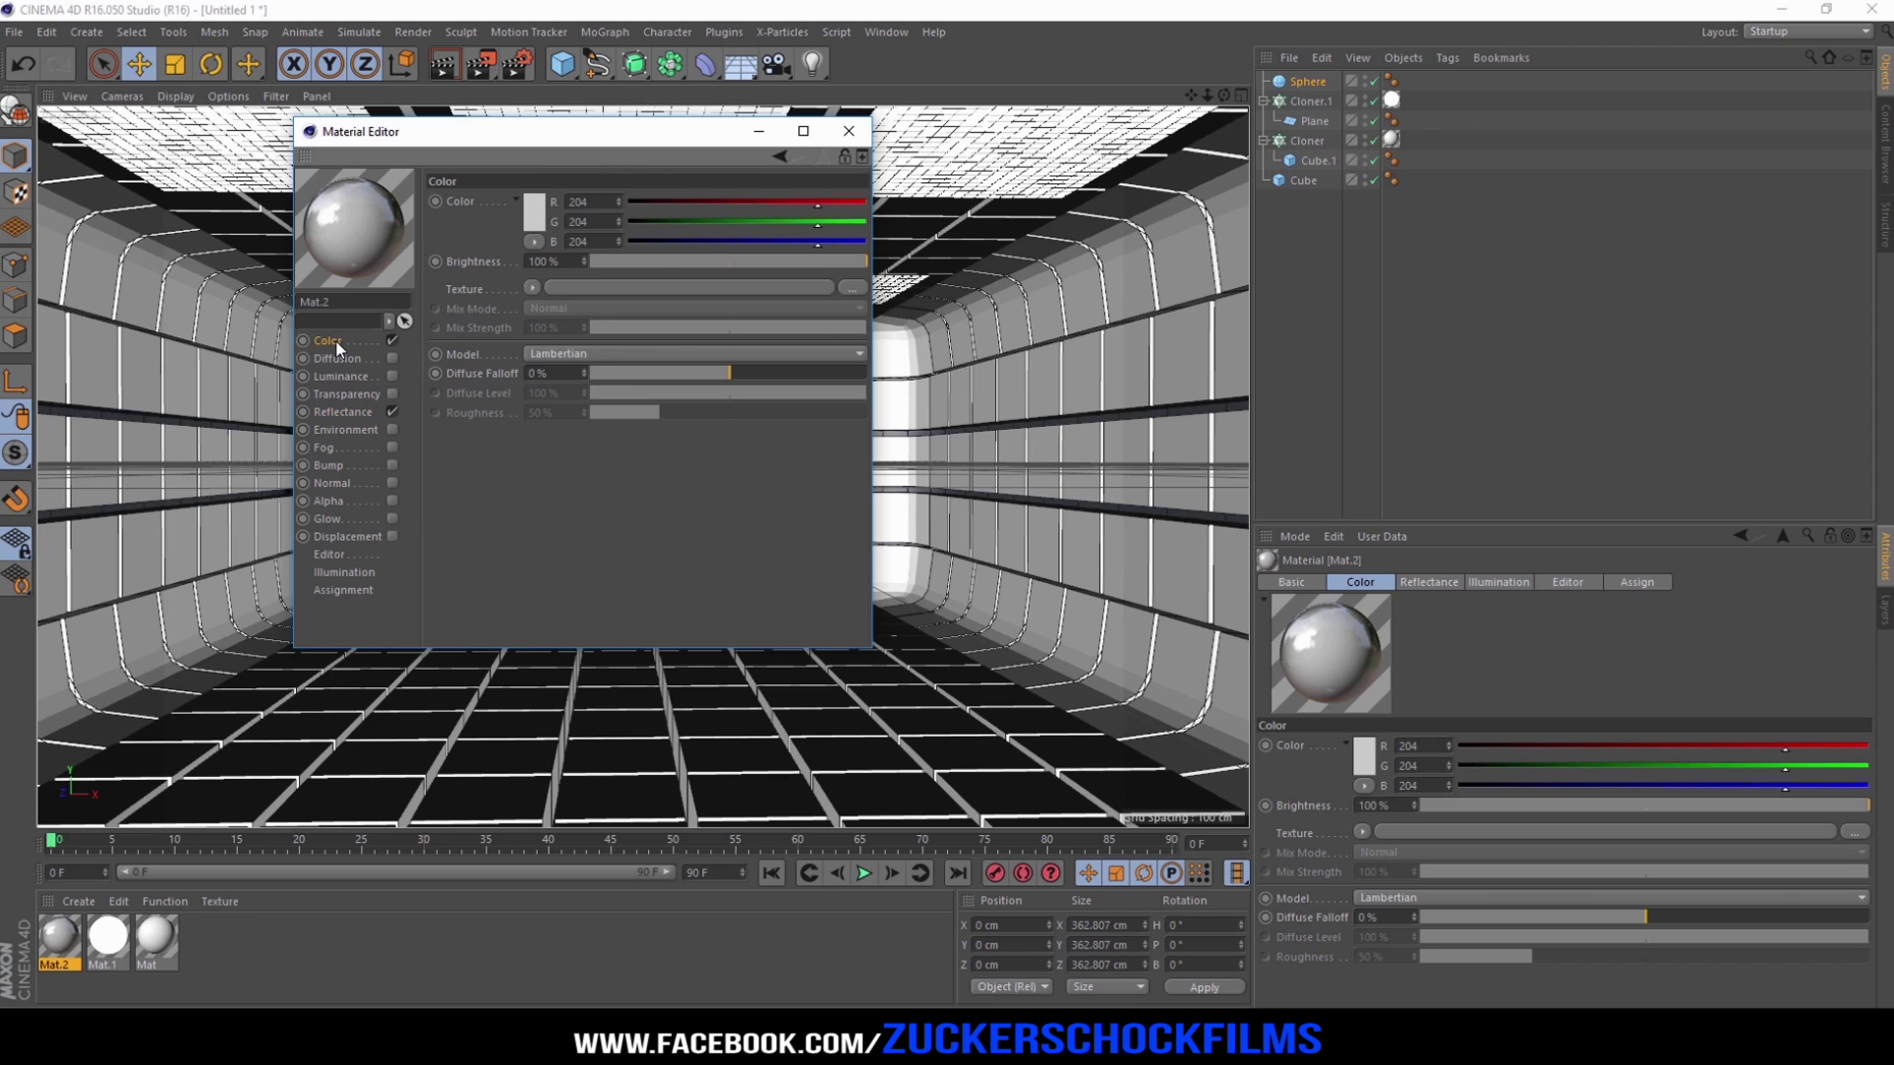
click(536, 221)
mouse_move(623, 170)
mouse_down()
mouse_move(635, 145)
mouse_move(567, 155)
mouse_move(643, 150)
mouse_up()
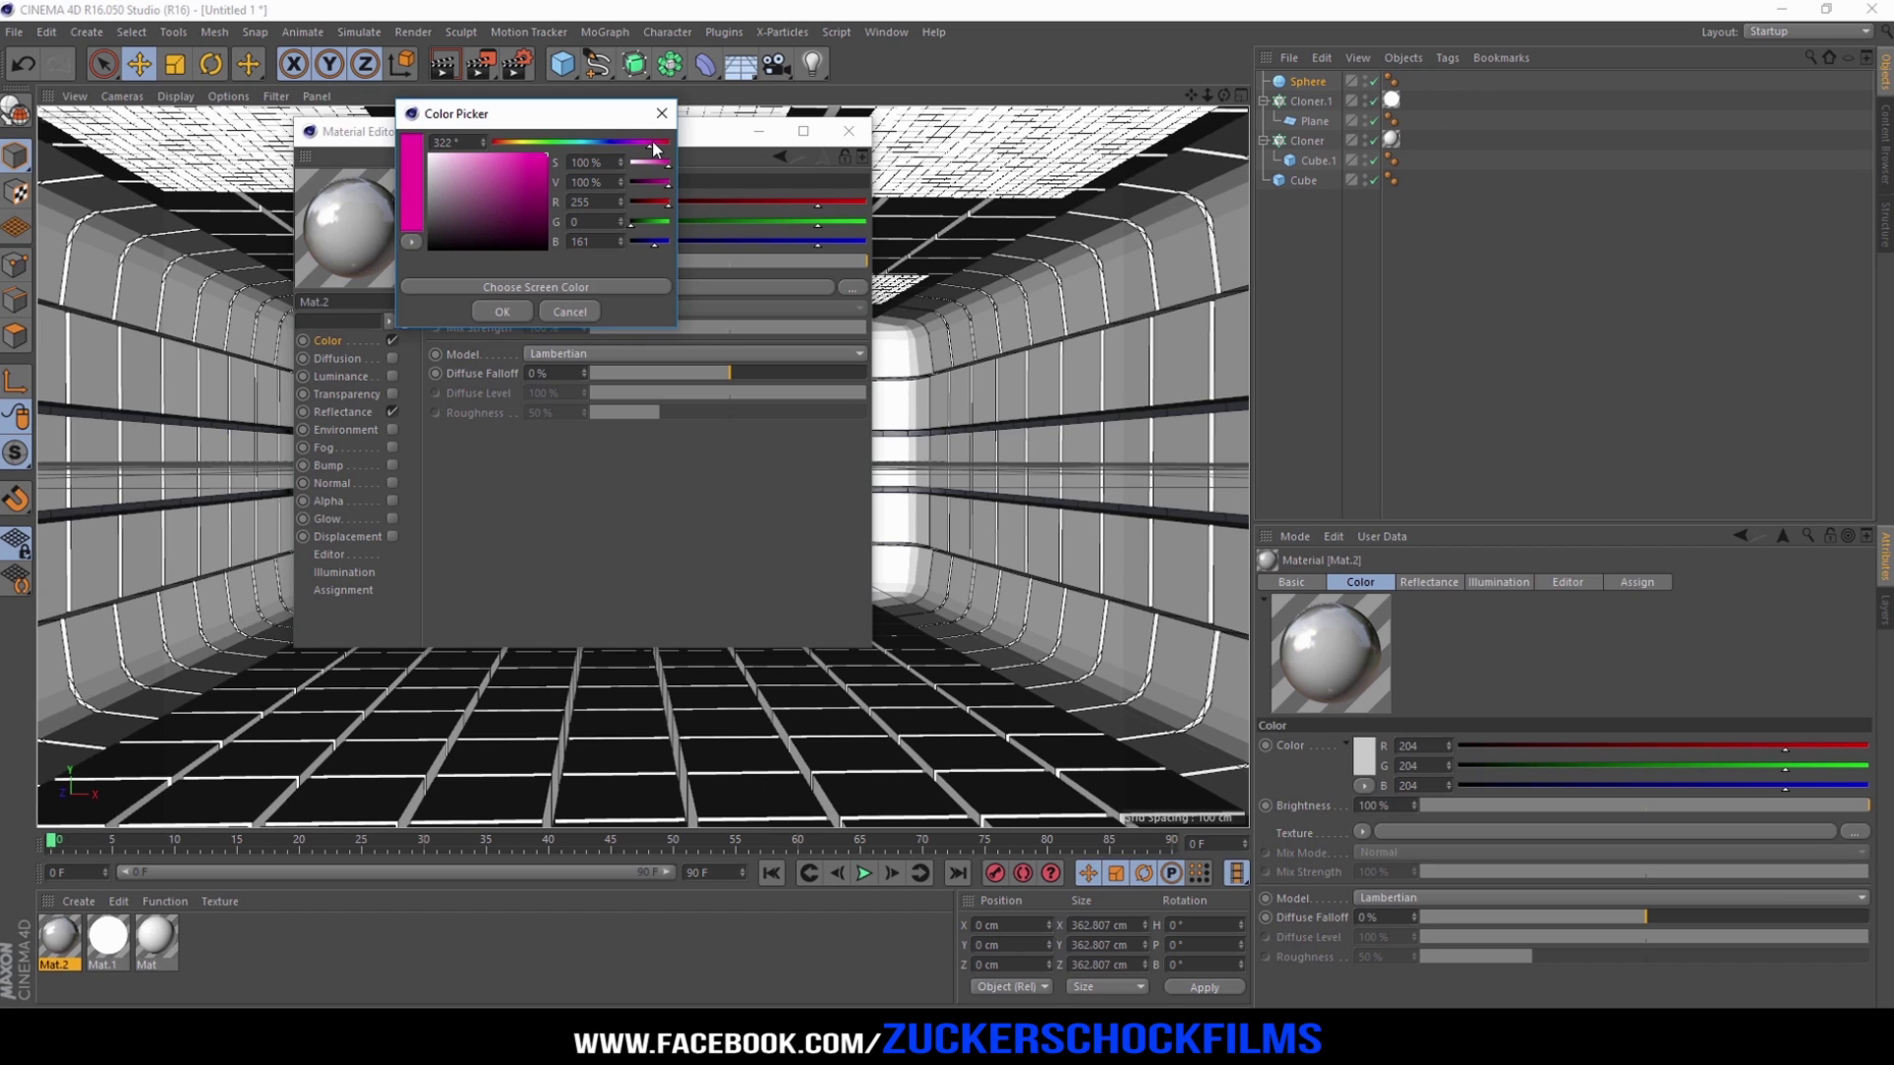
click(504, 313)
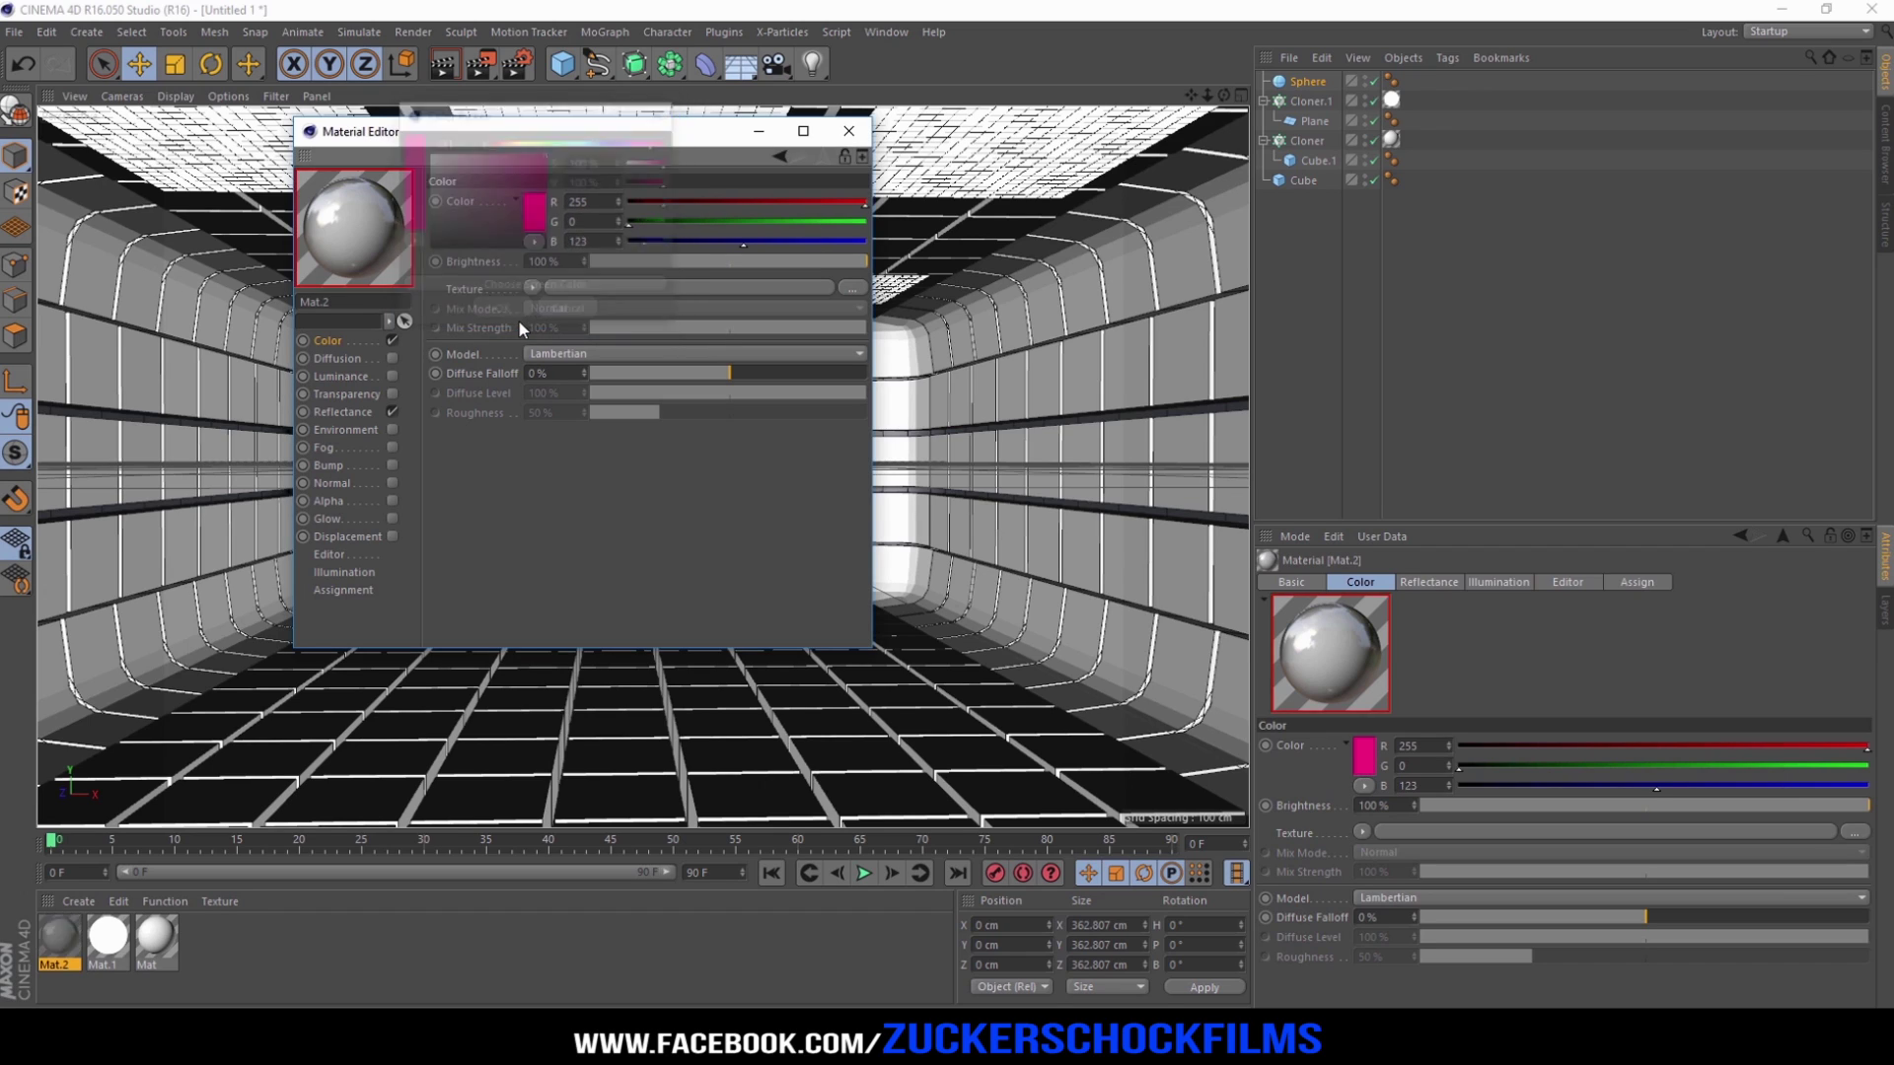
click(860, 135)
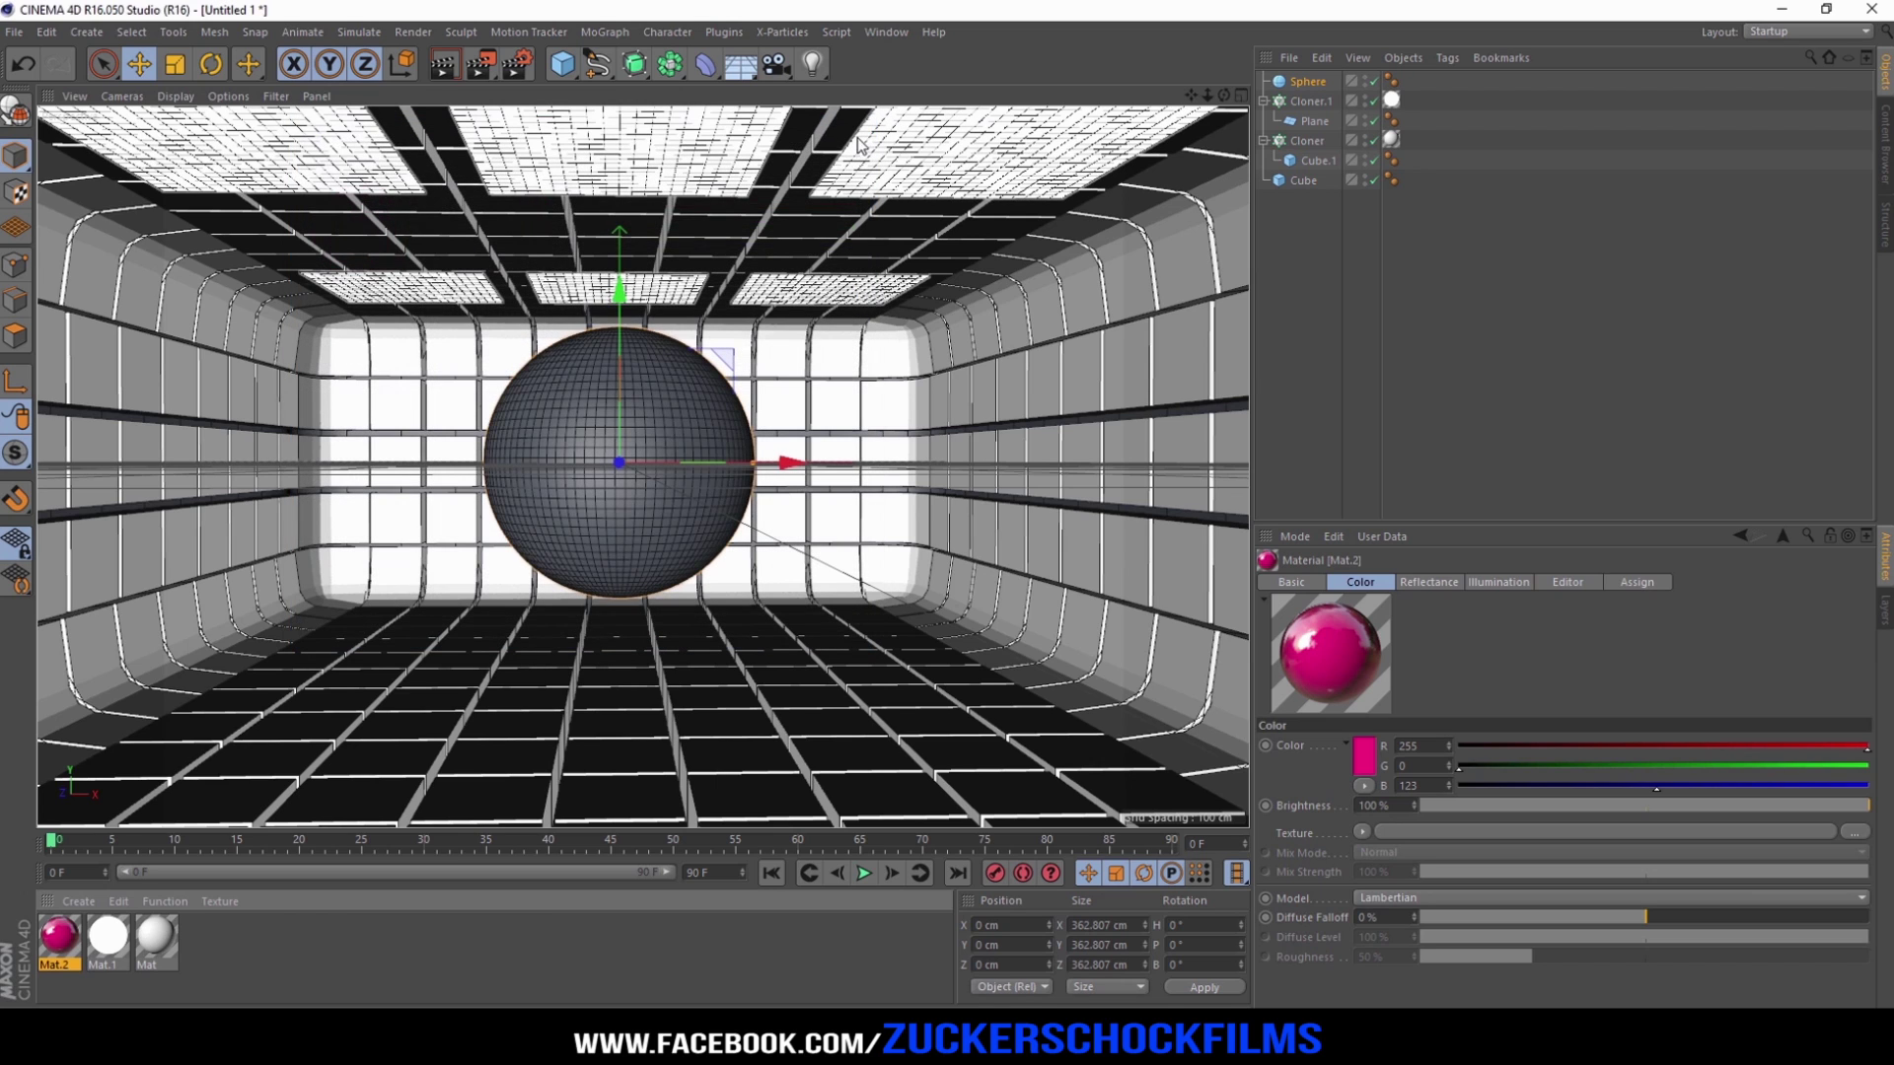
drag(59, 937, 1307, 84)
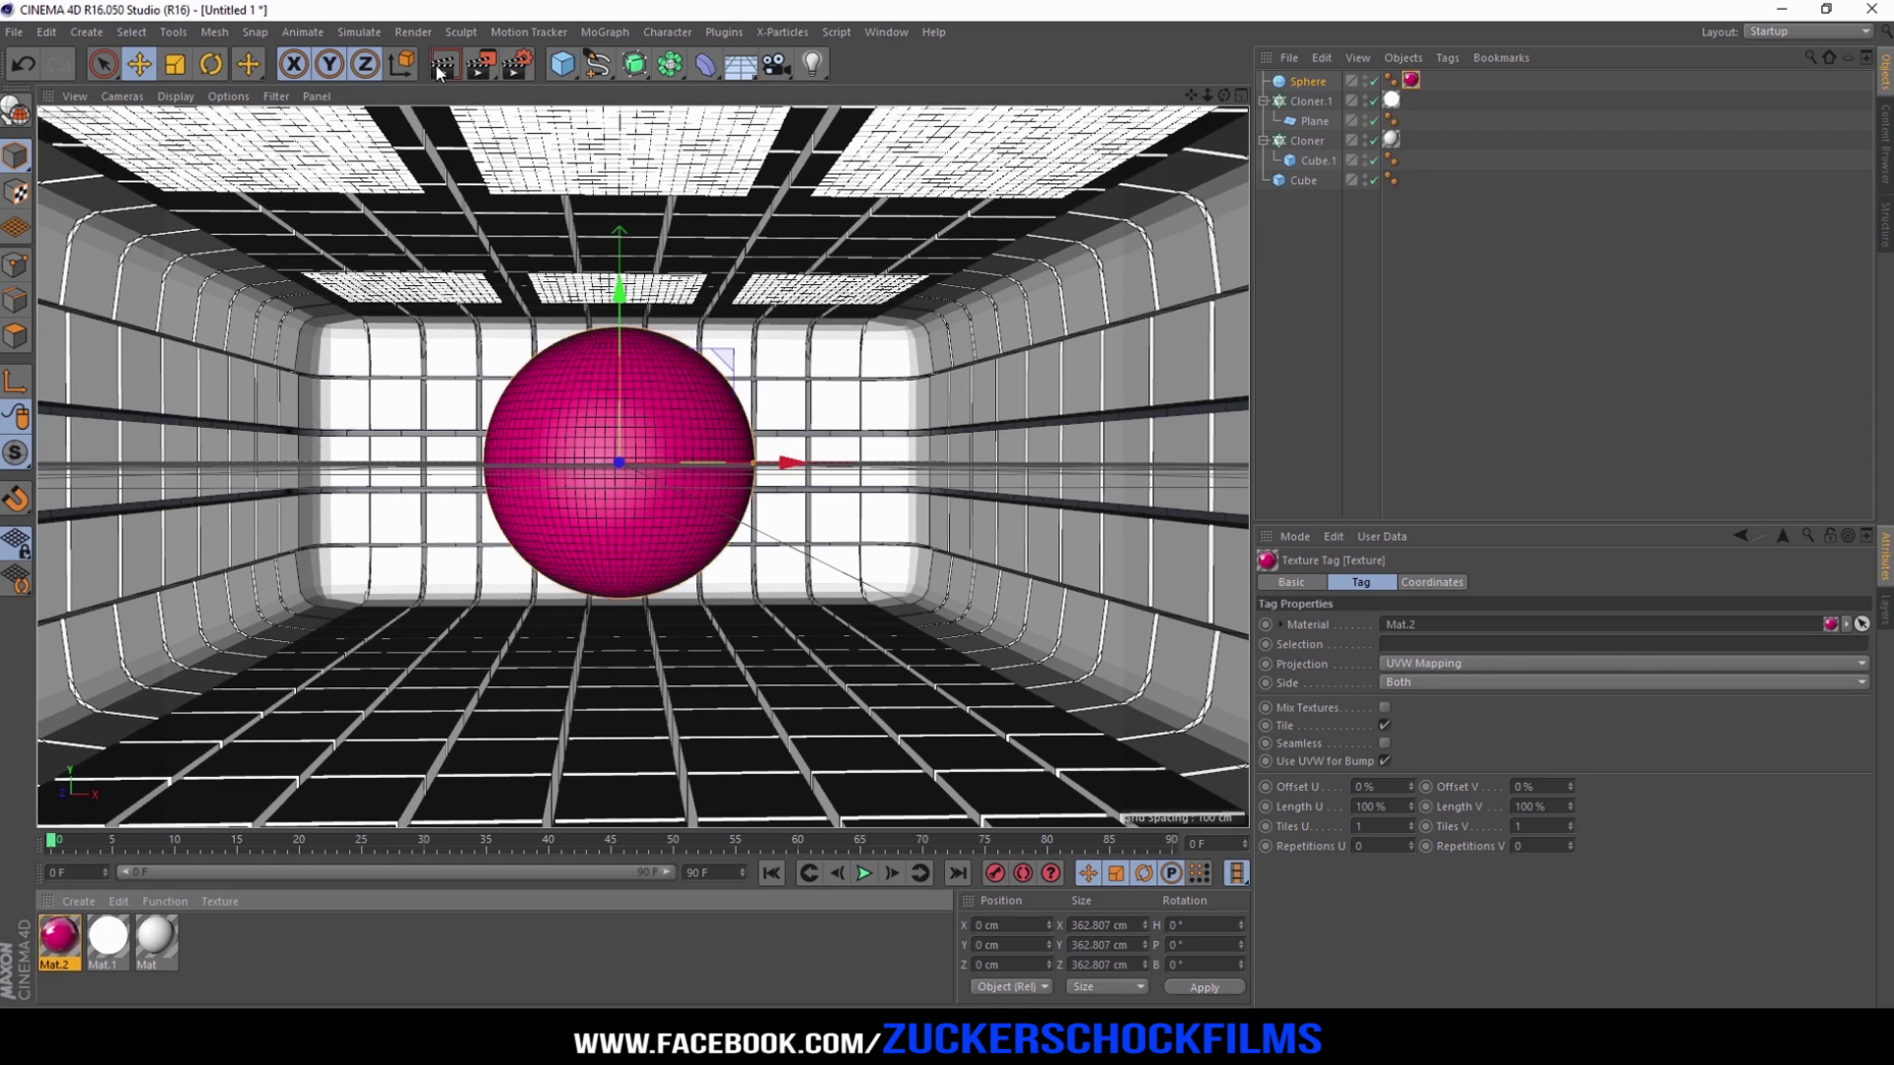
Step: Add Ambient Occlusion and Global Illumination effects in Render Settings
click(521, 66)
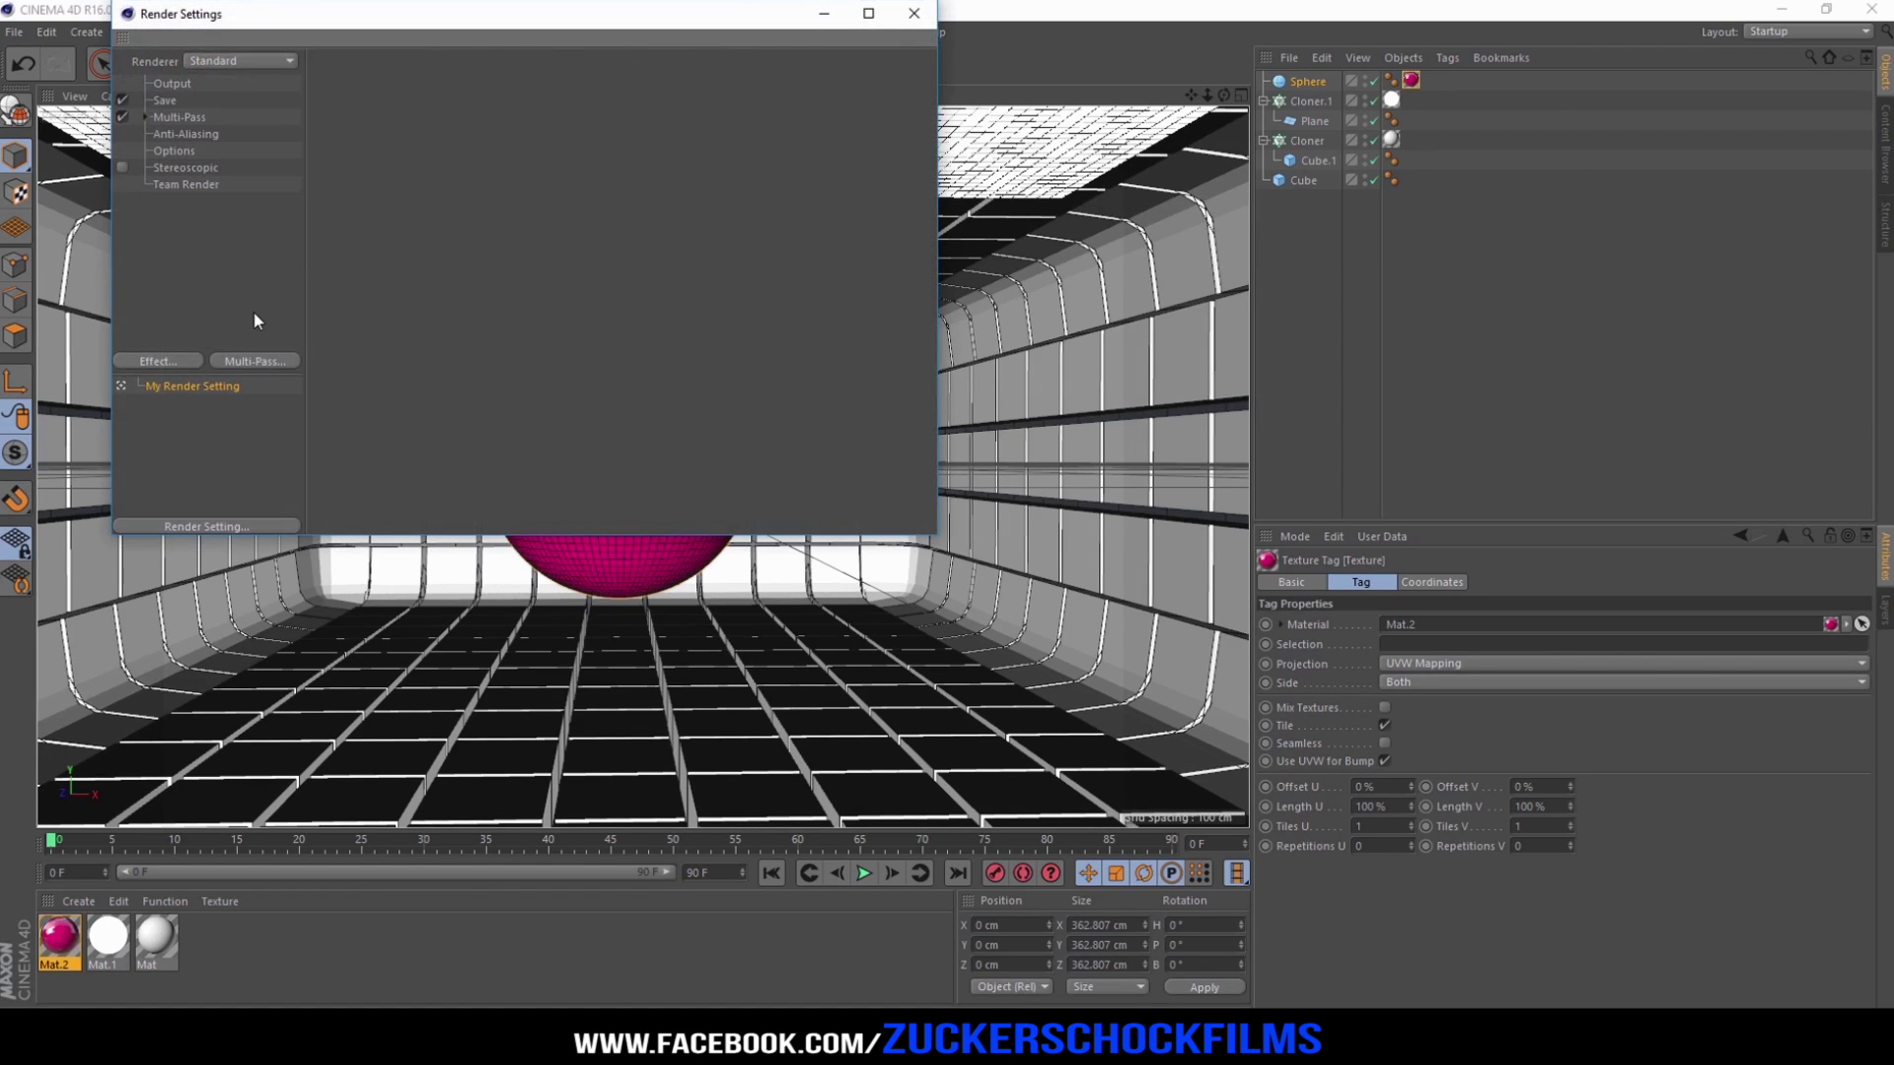
click(165, 361)
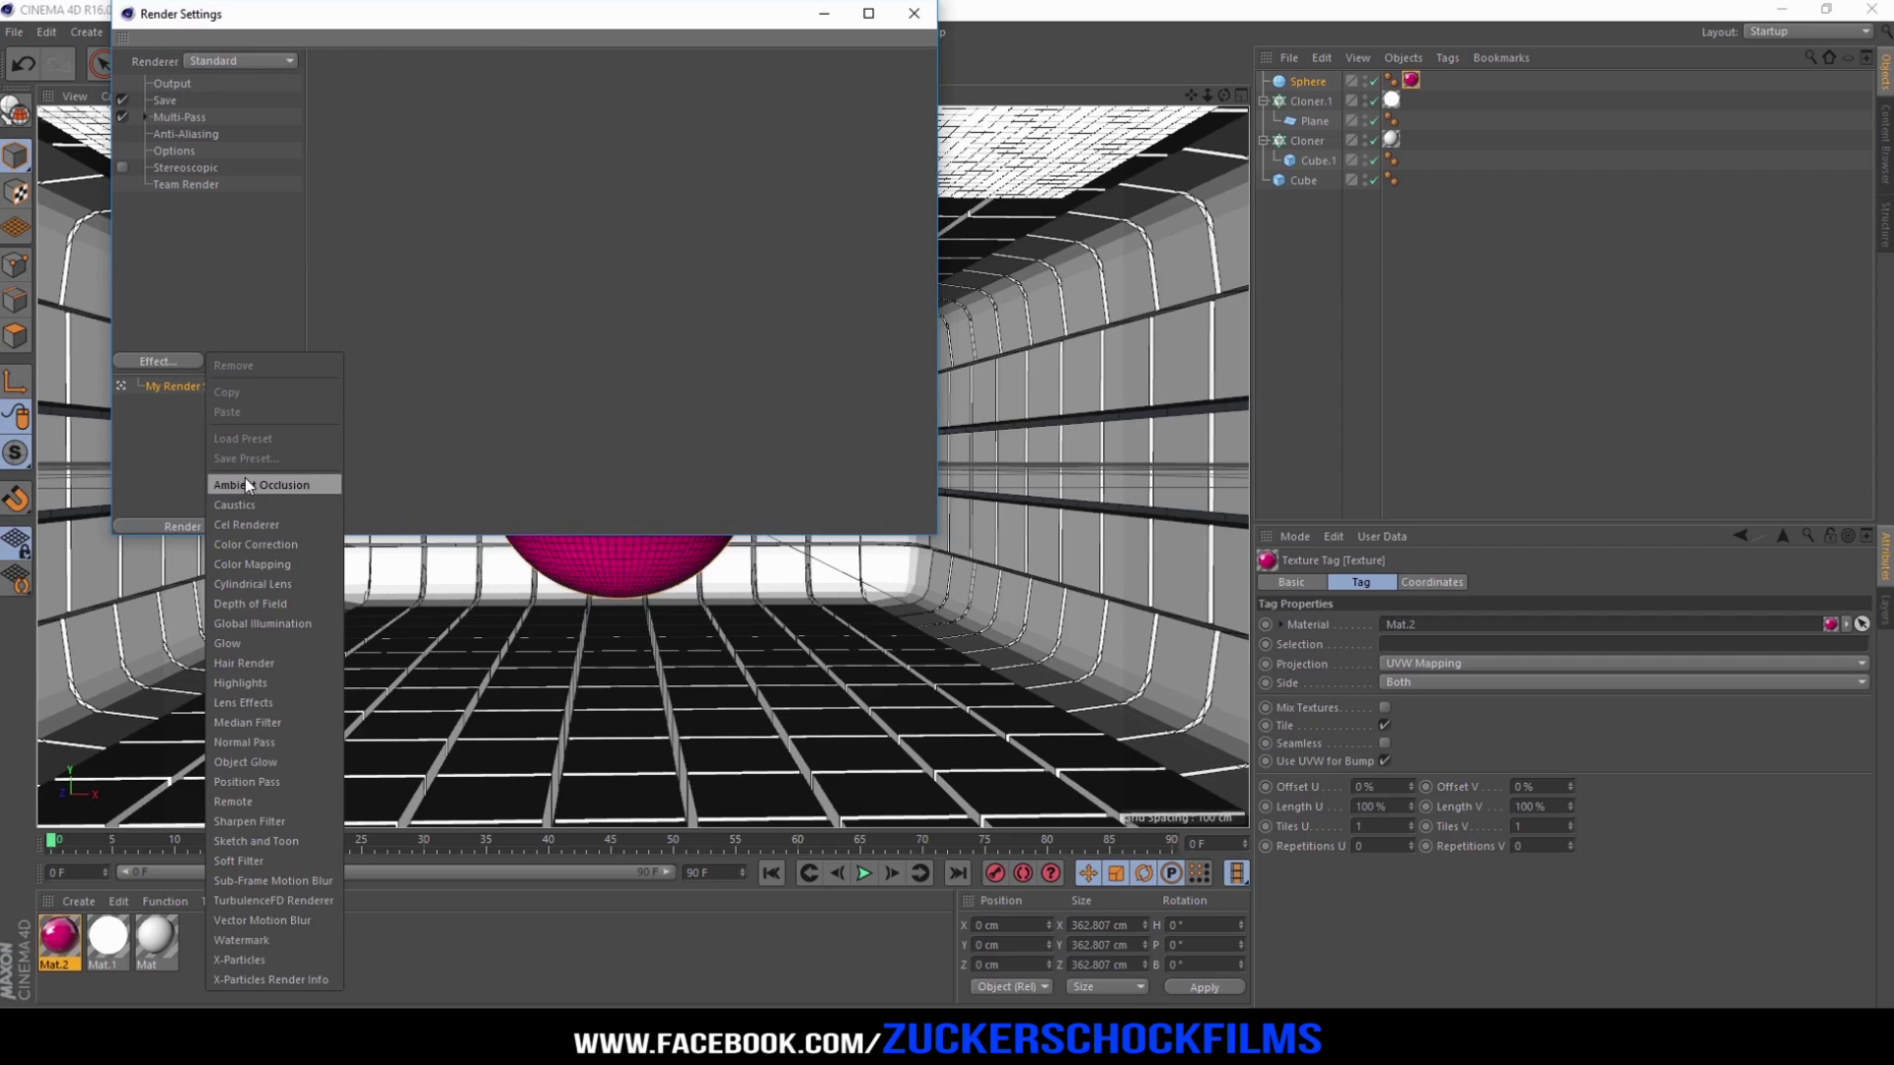
click(279, 484)
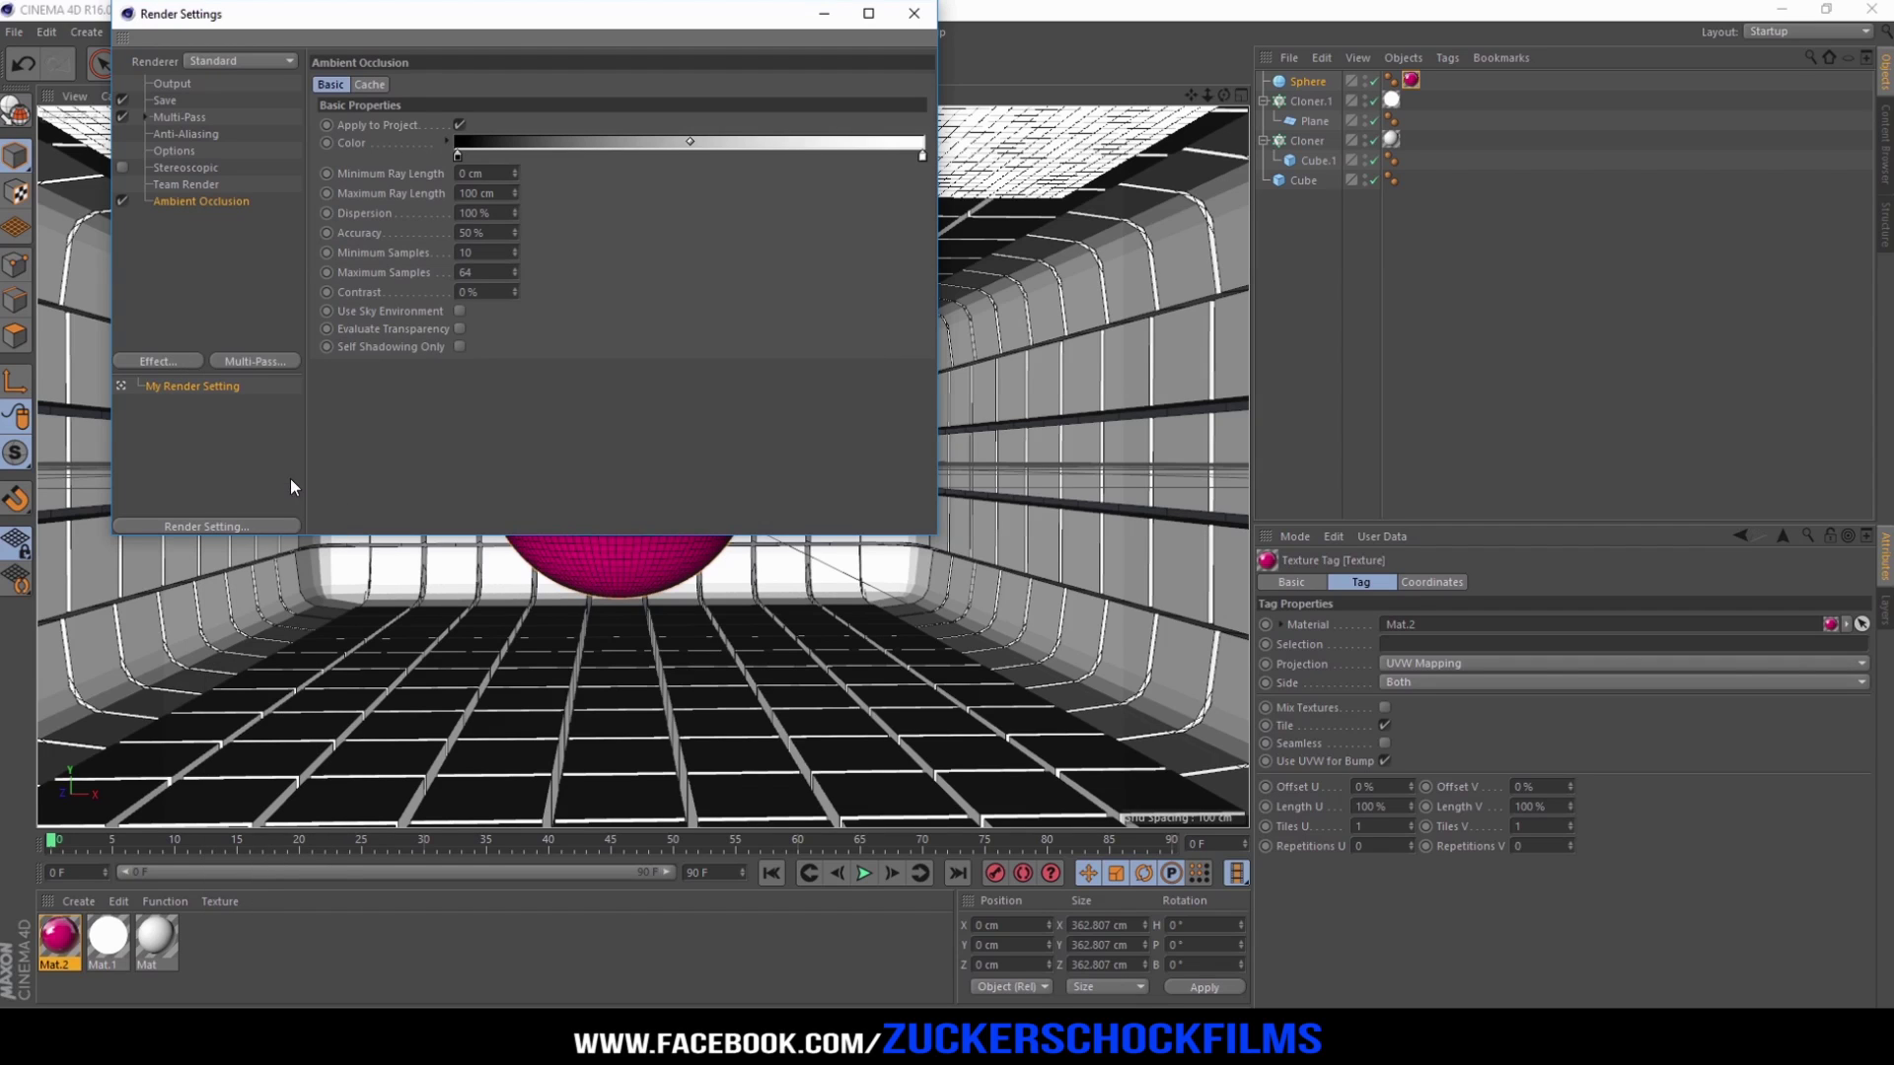
click(162, 361)
click(271, 610)
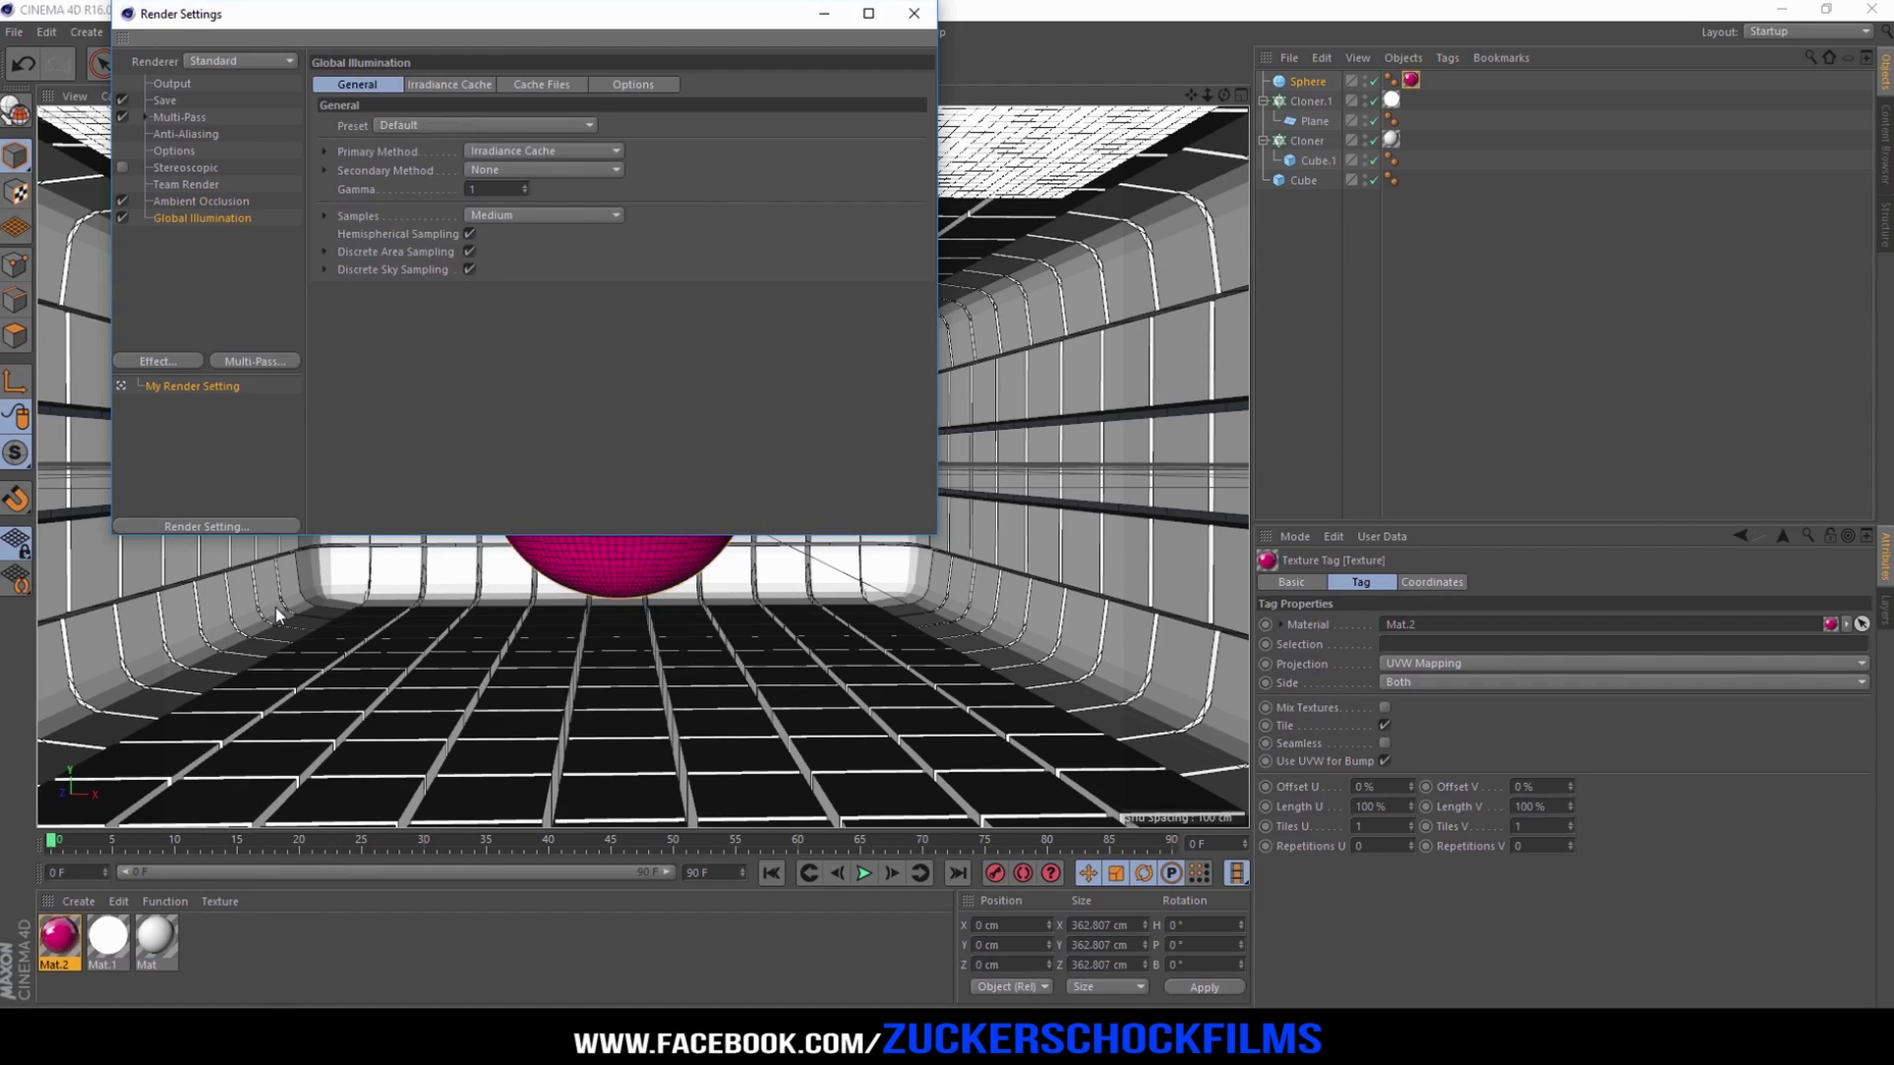
click(915, 13)
Step: Render the current view of the lit room and magenta sphere
click(444, 65)
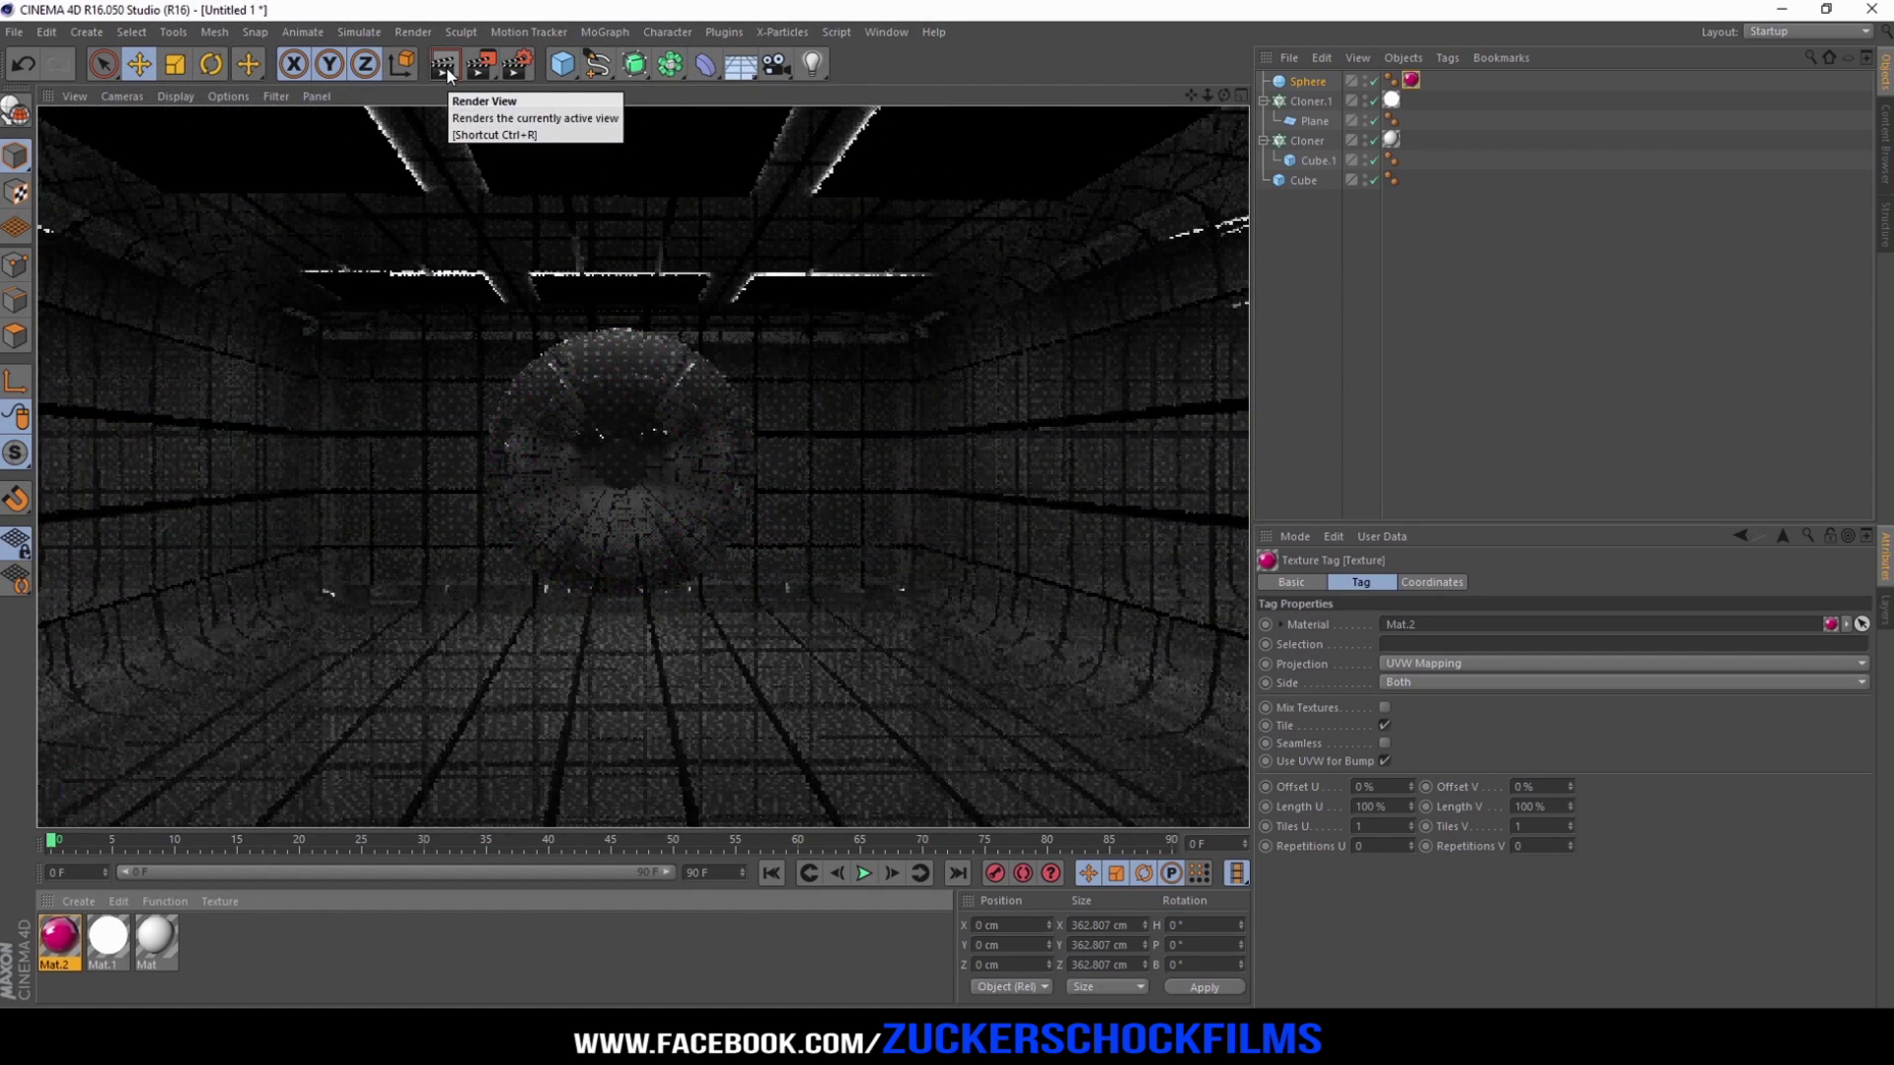